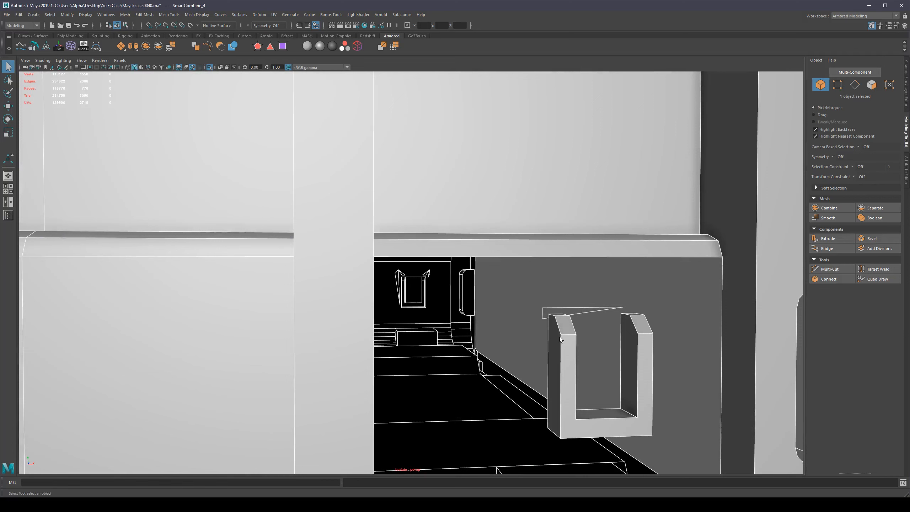
Remove the stray triangular sliver above the U-shaped bracket by deleting its edge and clearing the leftover vertices.
key("F10")
left_click(597, 308)
left_click(551, 313, "shift")
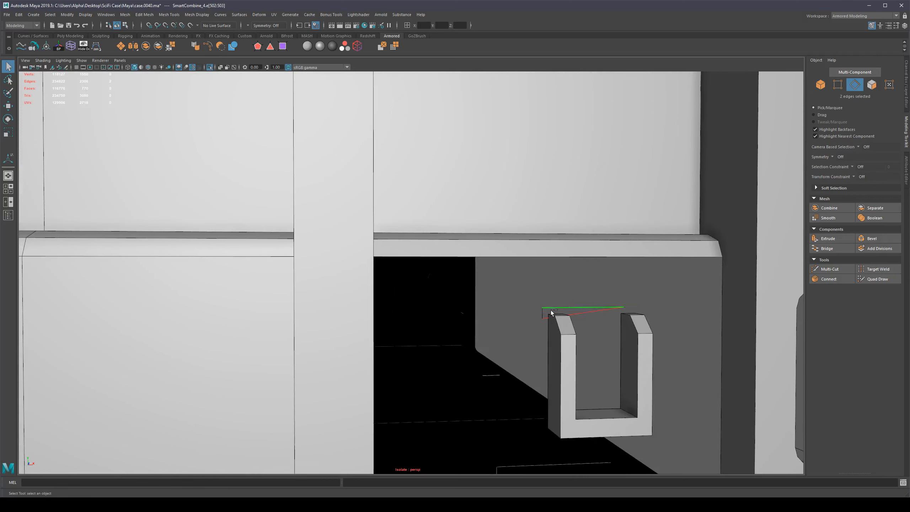
left_click(543, 314, "shift")
left_click(624, 299)
key("F9")
left_click_drag(529, 295, 661, 324)
key("f")
mouse_move(534, 324)
left_mouse_down("alt")
mouse_move(570, 332)
mouse_move(529, 322)
left_mouse_up("alt")
left_click_drag(304, 309, 360, 305, "alt")
key("F11")
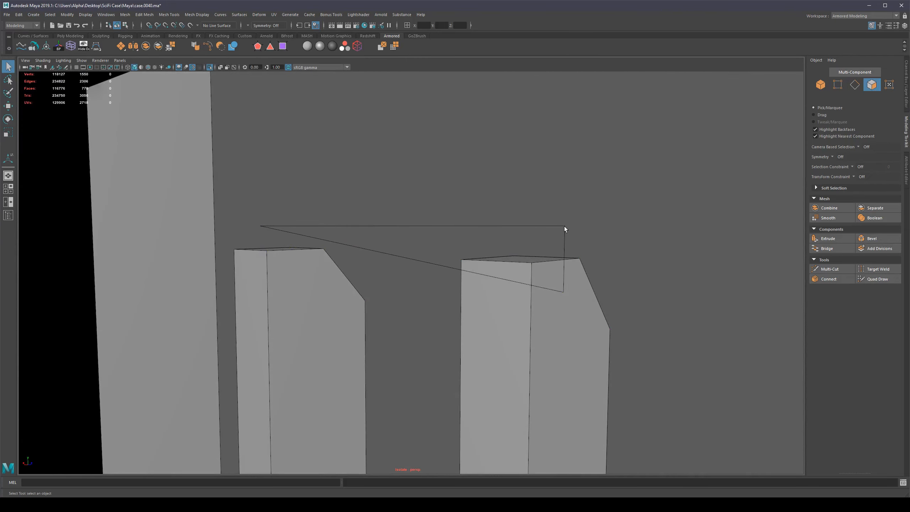
right_click_drag(564, 226, 498, 228)
right_click_drag(570, 231, 571, 194)
left_click(541, 226)
key("Delete")
right_click_drag(571, 231, 386, 227)
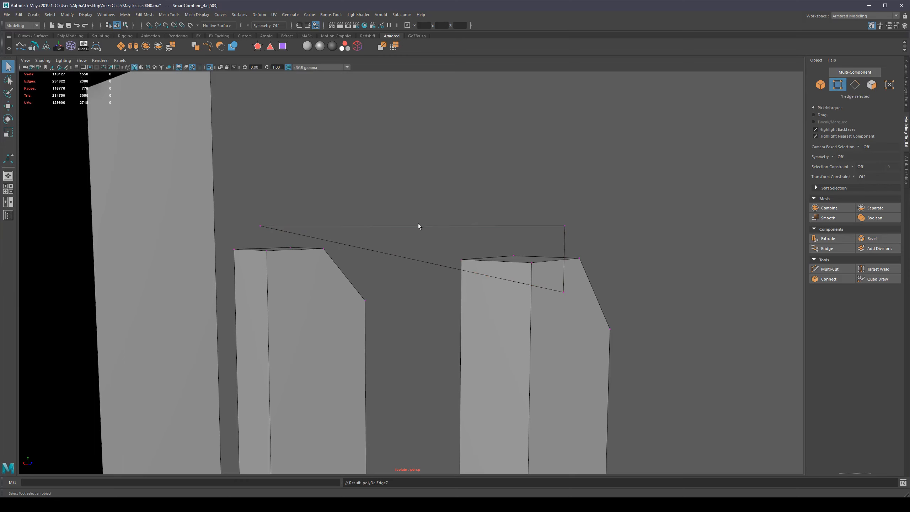
key("alt+w")
left_click_drag(564, 226, 262, 226)
Try to bridge the bracket's lower back edge to the lower edge of the panel opening.
left_click_drag(607, 256, 423, 273, "alt")
scroll(479, 247, "down", 5)
key("q")
right_click_drag(423, 309, 422, 272)
left_click(408, 352)
left_click(408, 398, "shift")
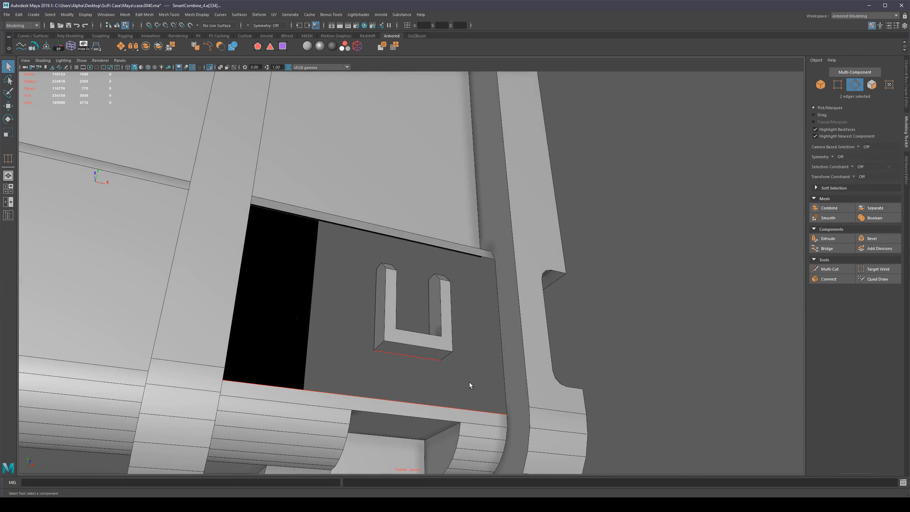
left_click_drag(469, 382, 471, 384, "alt")
key("alt+b")
left_click(452, 382)
left_click(426, 366)
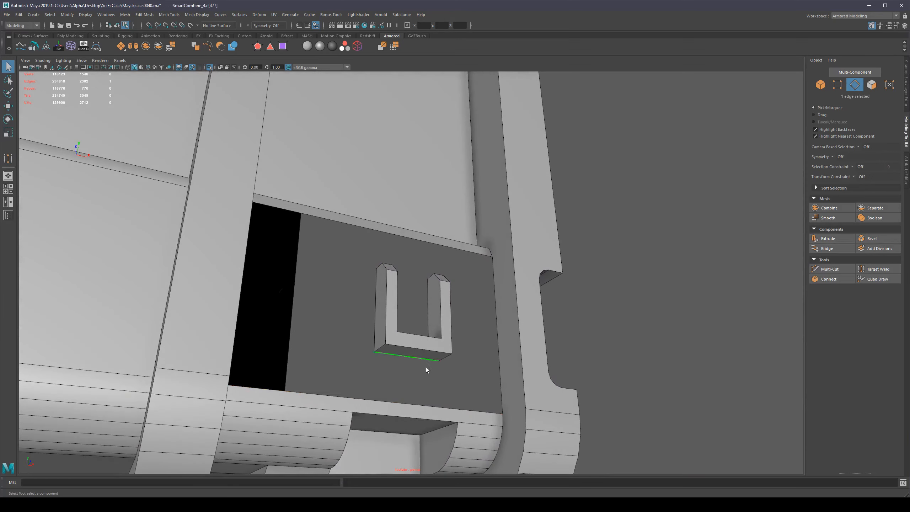
left_click(433, 402, "shift")
right_click_drag(441, 414, 372, 430)
Reselect the bracket's bottom back edge and the opening's bottom edge, and retry the Bridge operation between them.
left_click_drag(418, 416, 405, 397, "alt")
right_click_drag(434, 358, 435, 349)
left_click(429, 350)
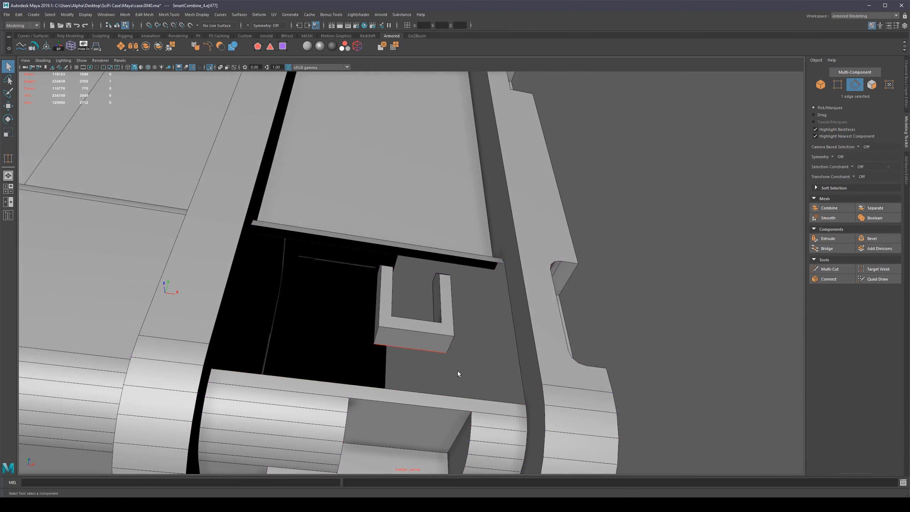
middle_click_drag(457, 374, 593, 332, "alt")
left_click_drag(593, 332, 579, 363, "alt")
left_click(579, 363)
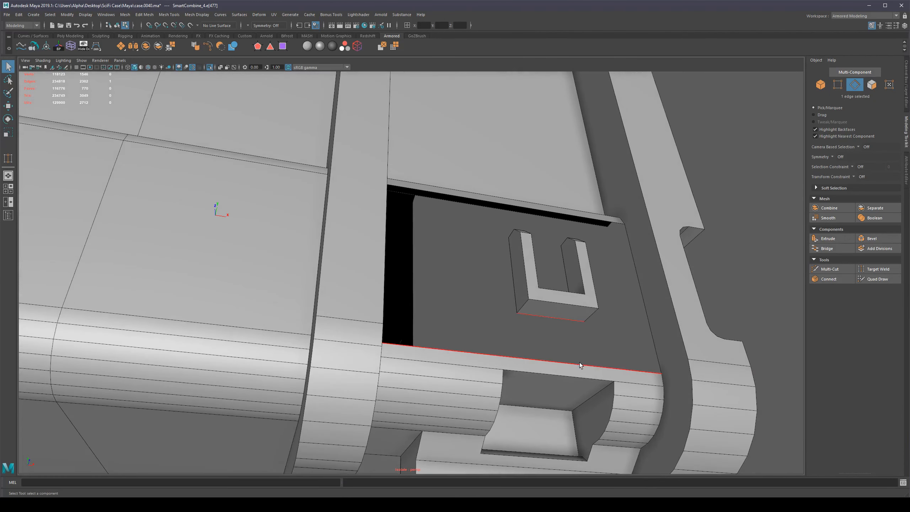
left_click(576, 319)
left_click(562, 361, "shift")
right_click_drag(561, 361, 581, 345, "shift")
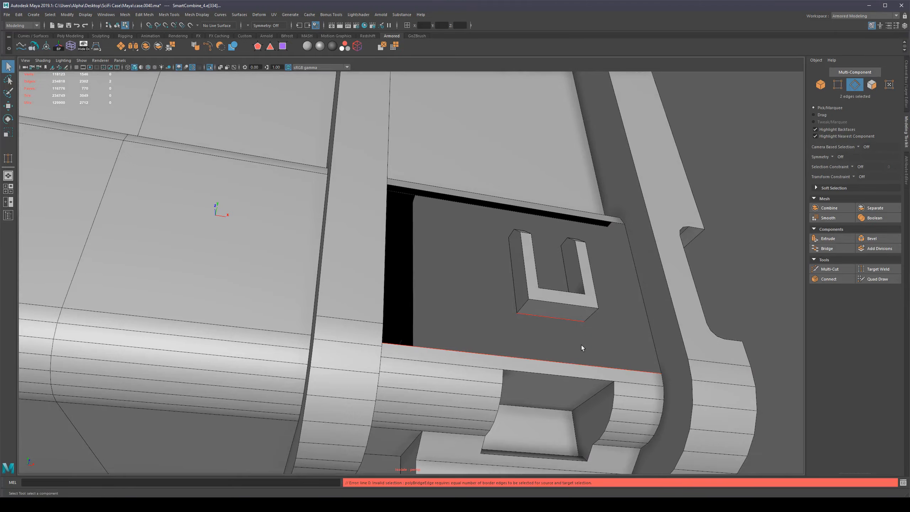
Try to bridge the panel opening's left edge to the bracket's vertical back edge.
left_click_drag(581, 344, 388, 288, "alt")
left_click(353, 282)
left_click(541, 283, "shift")
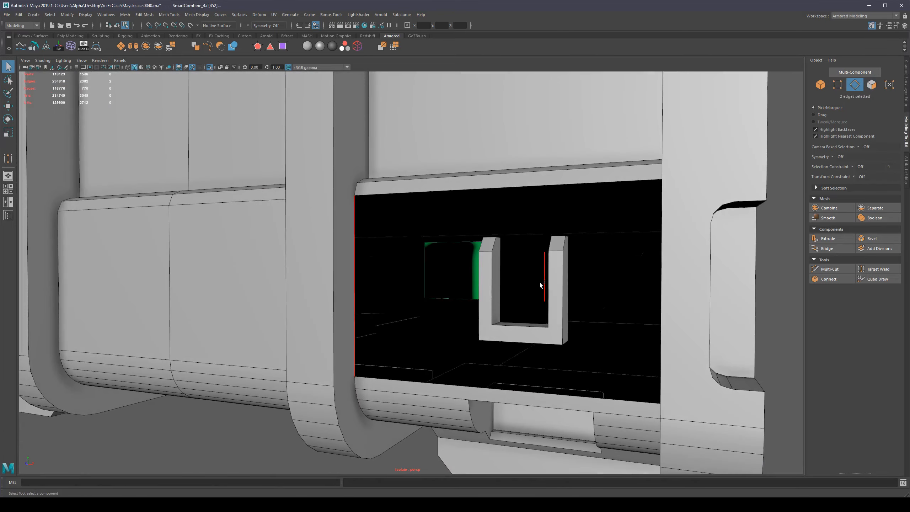
key("g")
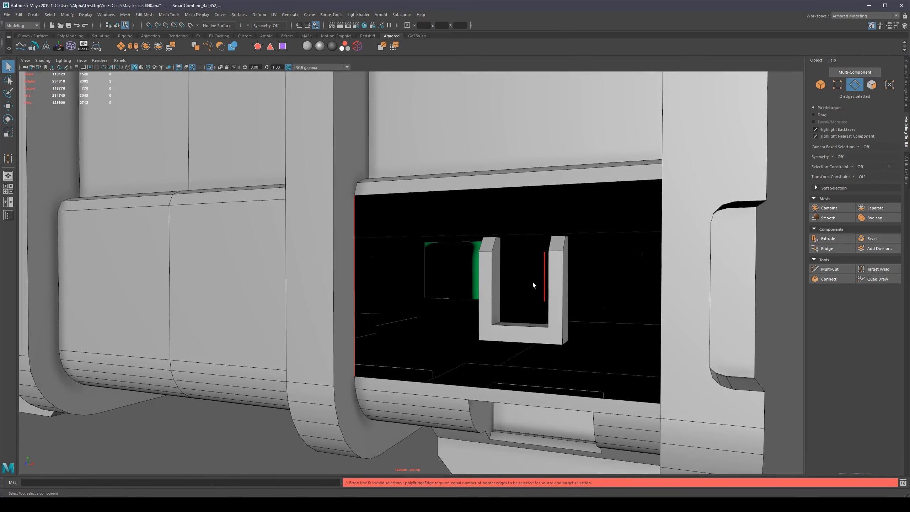
Delete the hidden U-shaped face on the back of the bracket from inside the case.
left_click_drag(533, 282, 715, 284, "alt")
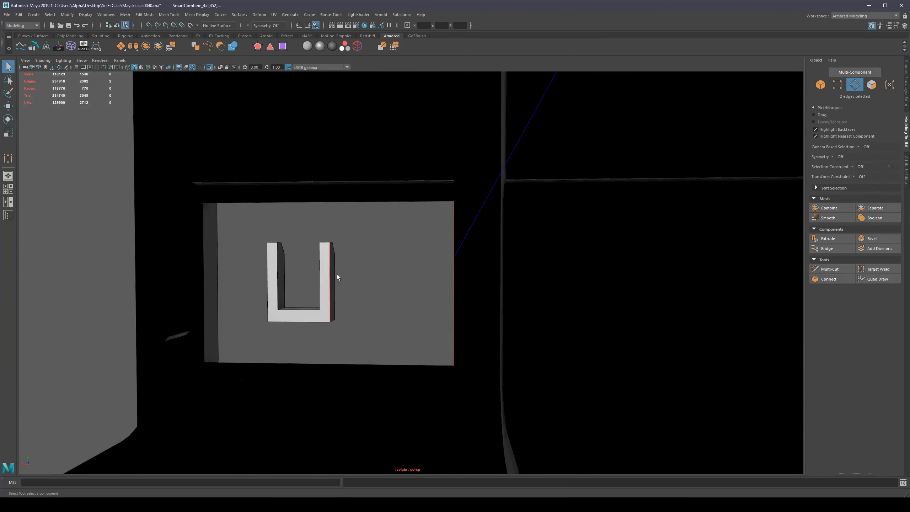
key("F11")
left_click(322, 291)
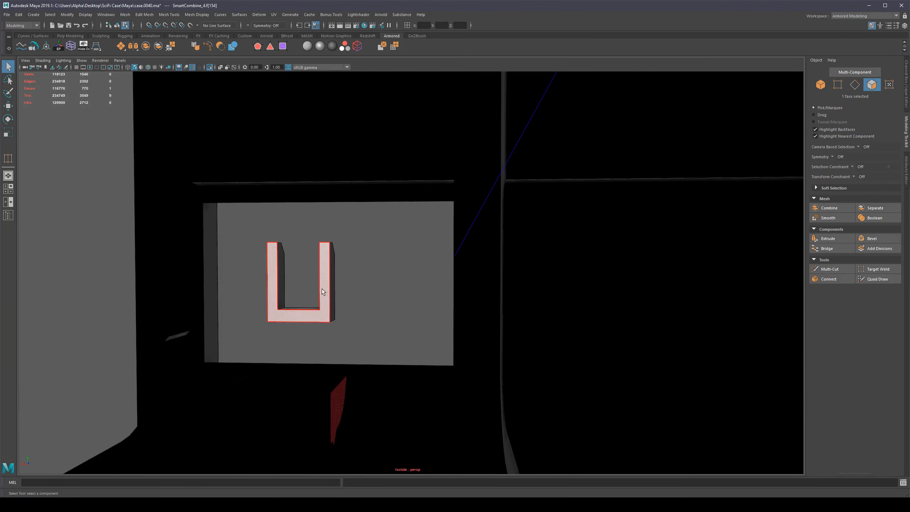
left_click(462, 301)
left_click_drag(365, 270, 181, 276, "alt")
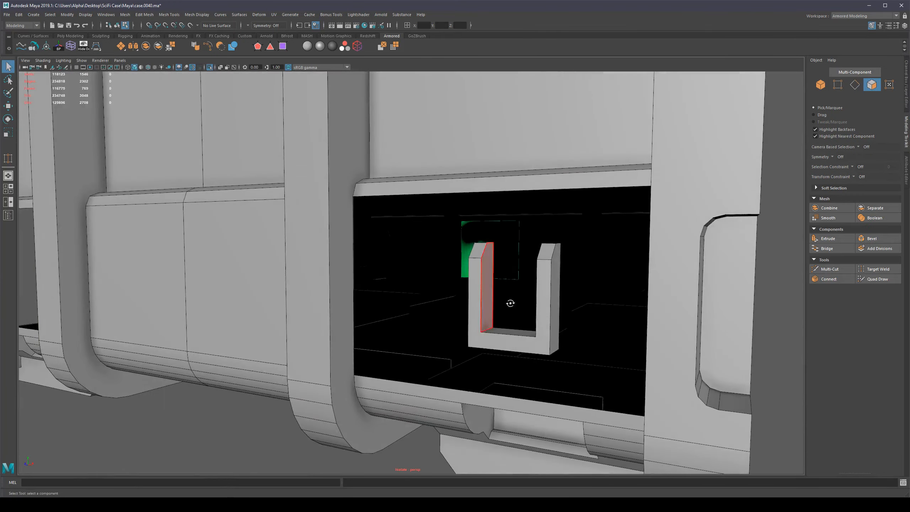
Bridge the bracket's bottom back edge to the lower edge of the panel opening.
left_click_drag(509, 302, 483, 317, "alt")
key("F10")
left_click(557, 291)
left_click(554, 340, "shift")
key("ctrl+b")
Bridge the bracket's left and right back edges to the matching side edges of the panel opening.
left_click_drag(645, 301, 529, 287, "alt")
left_click(460, 279)
left_click_drag(460, 279, 379, 302, "alt")
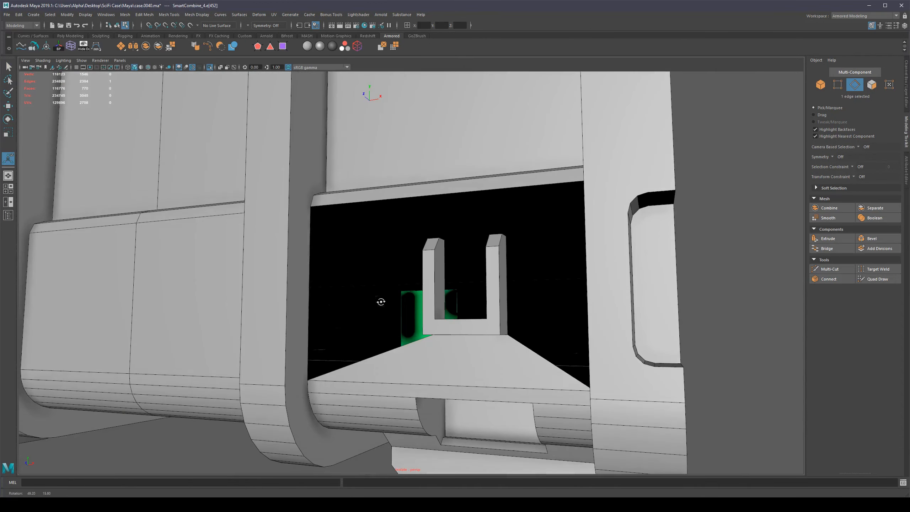
left_click(309, 289, "shift")
key("g")
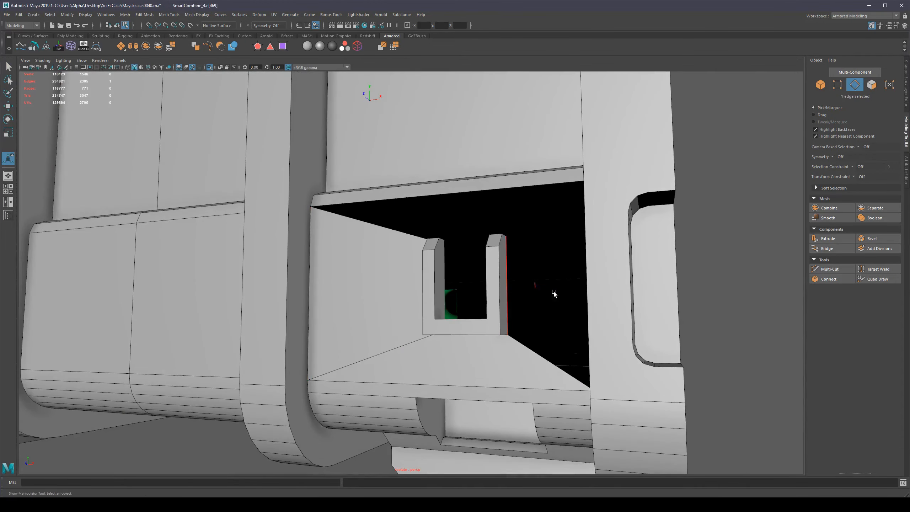
left_click_drag(552, 290, 598, 300, "alt")
left_click(599, 297)
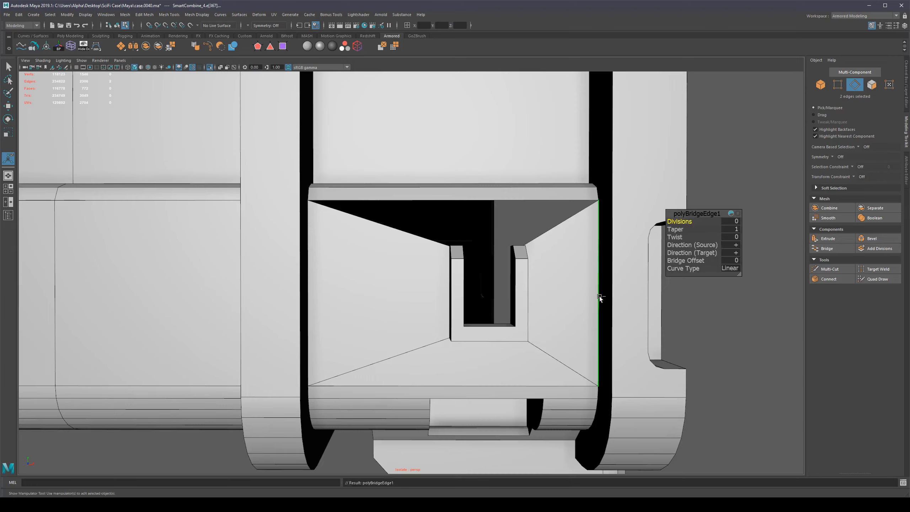
Bridge the two inner back edges of the prongs to close the gap between them.
left_click(512, 283)
mouse_move(512, 283)
left_mouse_down("alt")
mouse_move(429, 293)
mouse_move(527, 291)
left_mouse_up("alt")
left_click(445, 293, "shift")
key("g")
Fill the remaining hole between the bracket's top and the upper edge of the panel opening.
middle_click_drag(527, 291, 499, 309, "alt")
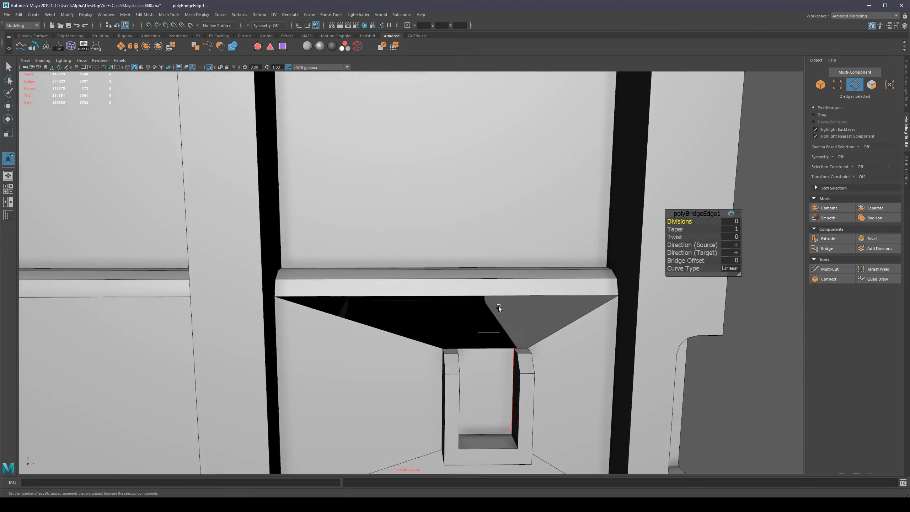
left_click_drag(499, 309, 515, 303, "alt")
double_click(530, 283)
right_click_drag(586, 281, 529, 348, "shift")
Cut new edges from the panel's upper corners to the inner top vertices of the two prongs.
left_click_drag(529, 349, 544, 353, "alt")
right_click_drag(544, 353, 514, 335, "shift")
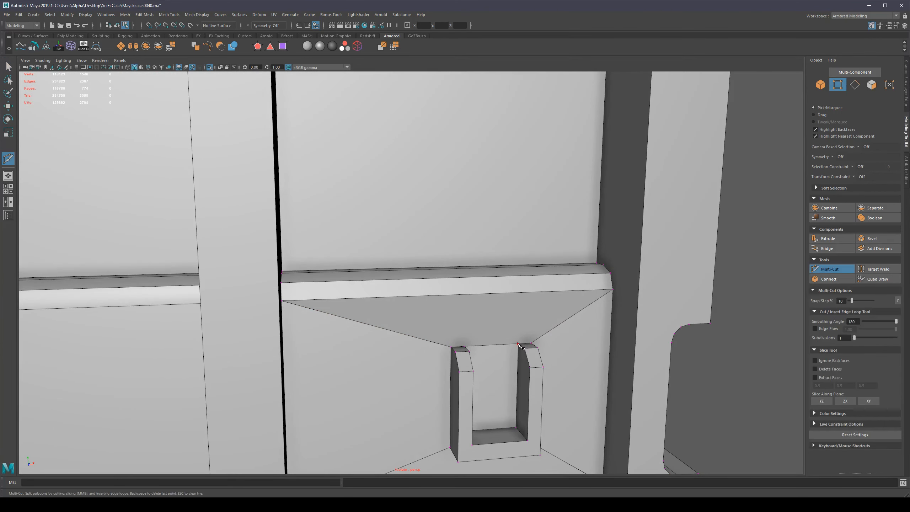
key("q")
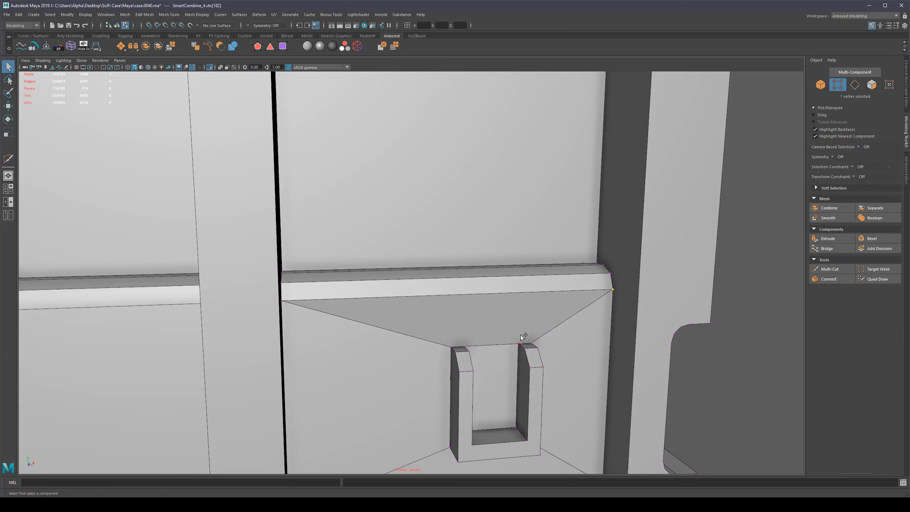
right_click_drag(546, 327, 504, 334, "shift")
left_click(472, 341)
scroll(462, 285, "down", 5)
Connect the back and front corner vertices across the left prong's outer side and the right prong's inner side.
left_click(646, 293)
left_click_drag(662, 299, 493, 316, "alt")
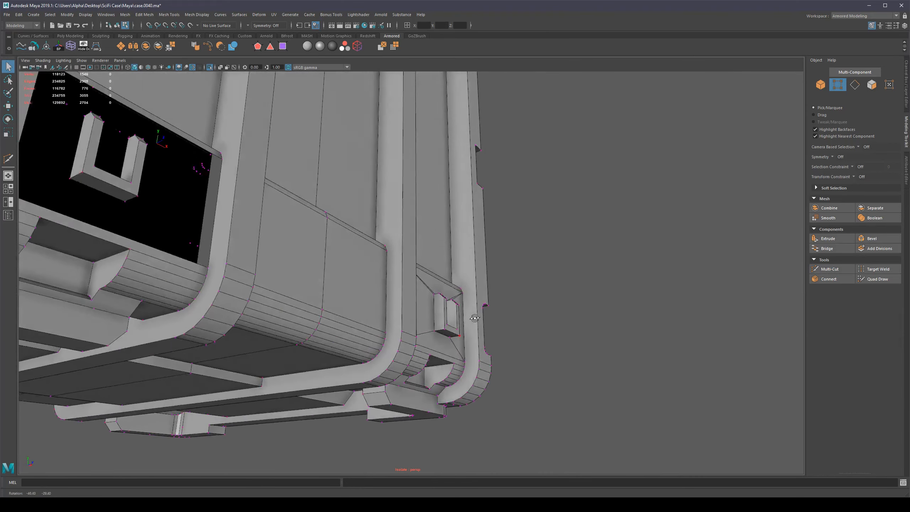
scroll(493, 319, "up", 5)
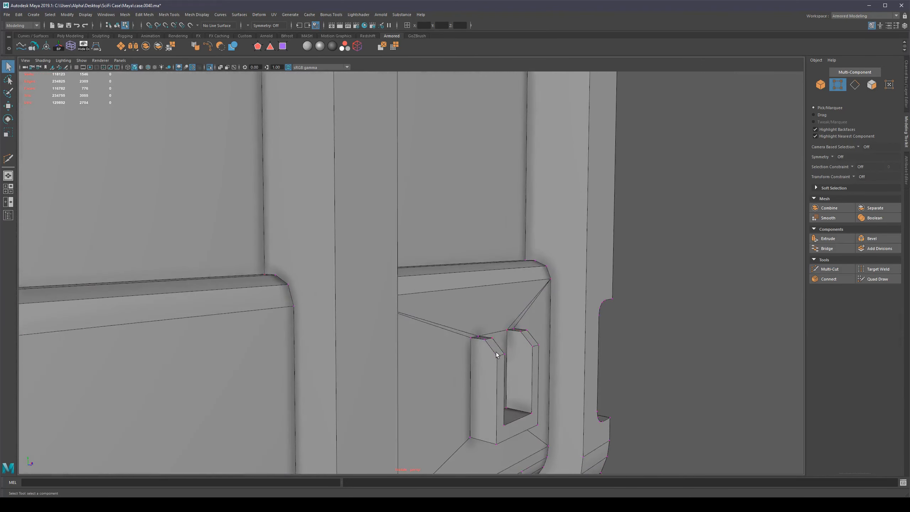
middle_click_drag(496, 352, 470, 283, "alt")
left_click_drag(469, 283, 447, 283, "alt")
left_click(450, 265, "shift")
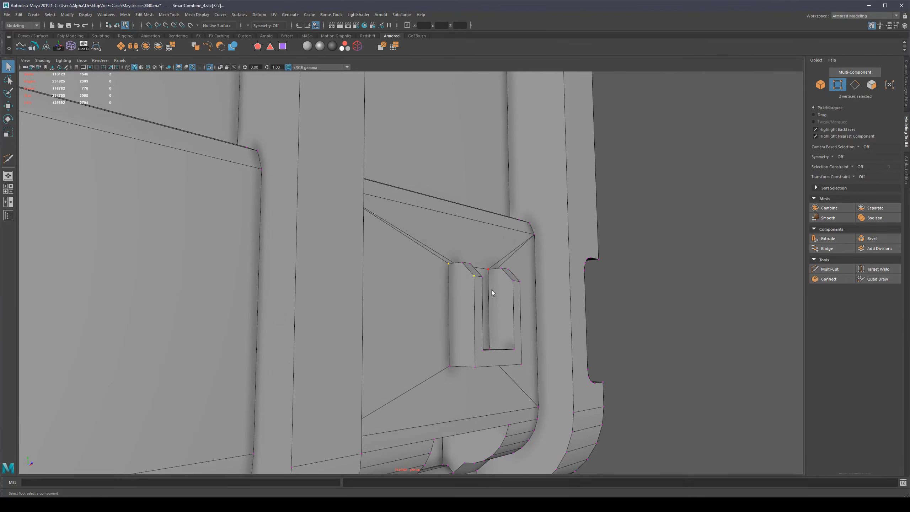
key("alt+c")
left_click(511, 282)
left_click(493, 271, "shift")
key("alt+c")
Connect the back and front corner vertices across the left prong's inner side and the right prong's outer side.
left_click_drag(503, 302, 416, 281, "alt")
scroll(415, 280, "up", 3)
left_click(415, 280)
left_click(386, 294, "shift")
key("alt+c")
left_click(503, 303)
left_click(503, 268)
left_click(476, 291, "shift")
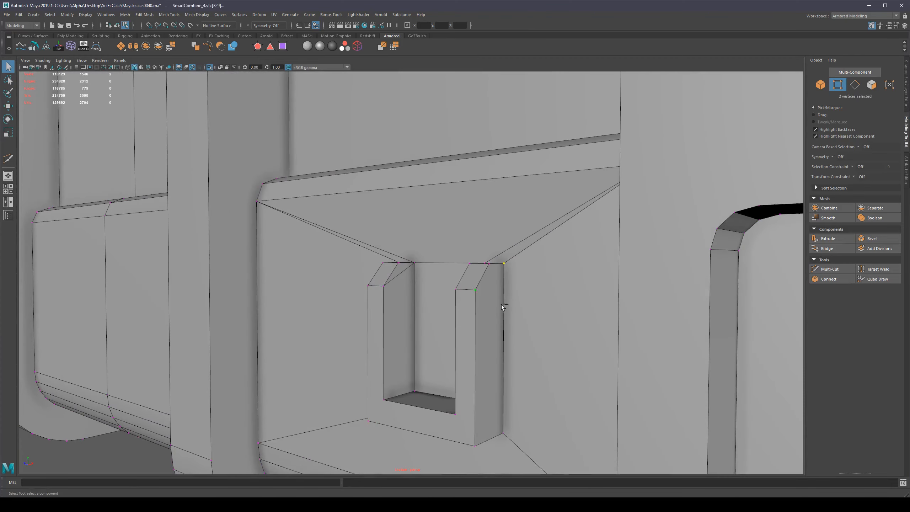
key("alt+c")
Examine the rebuilt panel around the bracket in object mode, with and without the case selected.
right_click_drag(492, 303, 432, 329, "alt")
key("F8")
left_click_drag(431, 324, 541, 308, "alt")
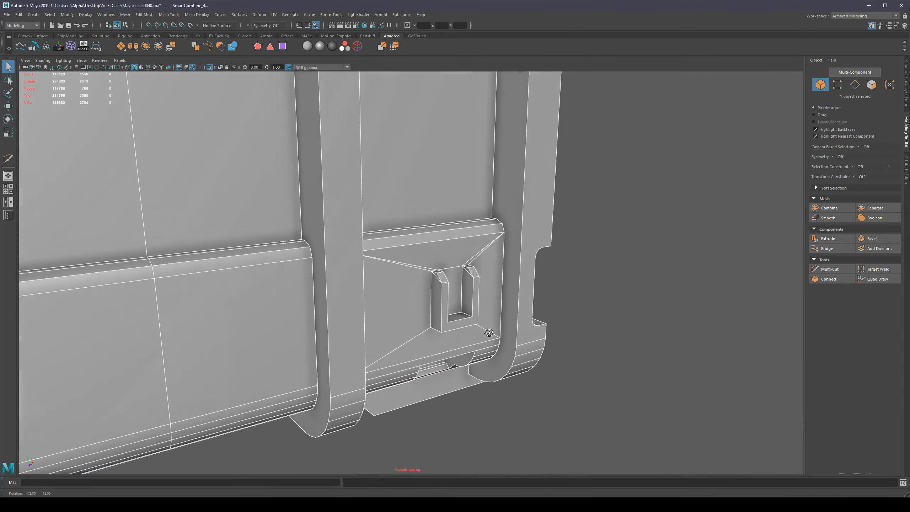
left_click(619, 298)
right_click_drag(538, 301, 452, 311, "alt")
left_click_drag(452, 311, 444, 301, "alt")
left_click(442, 301)
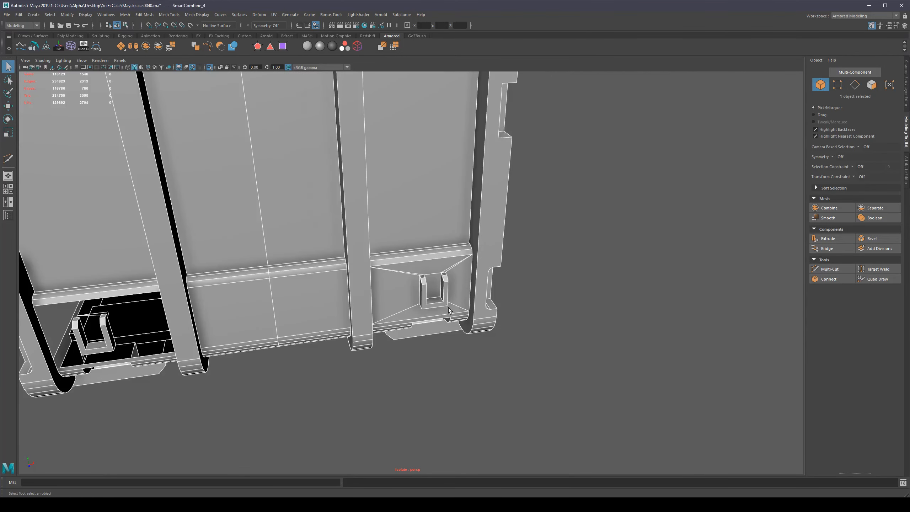
right_click_drag(448, 307, 549, 356, "alt")
left_click(570, 354)
mouse_move(457, 305)
left_mouse_down("alt")
mouse_move(489, 291)
mouse_move(461, 304)
left_mouse_up("alt")
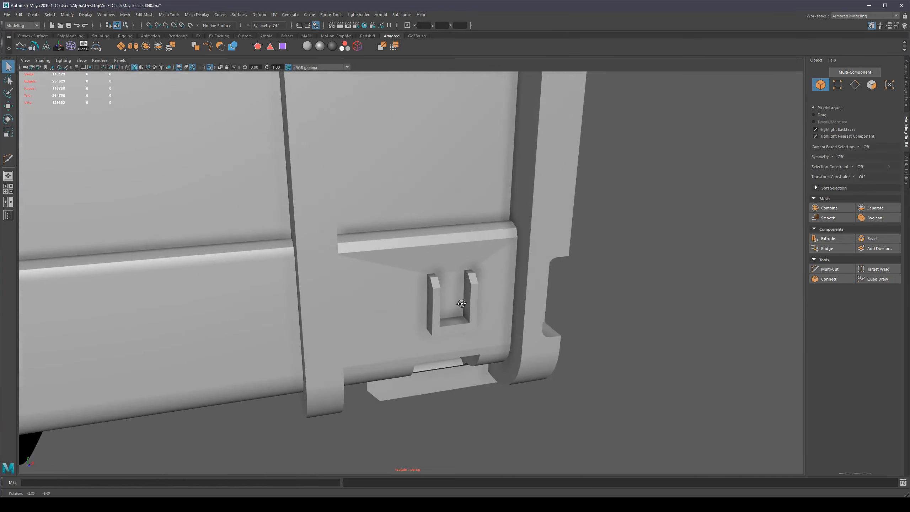
Select the panel faces around the bracket with the angle selection constraint and flatten them by scaling along Z.
left_click(455, 249)
key("F11")
key("alt+a")
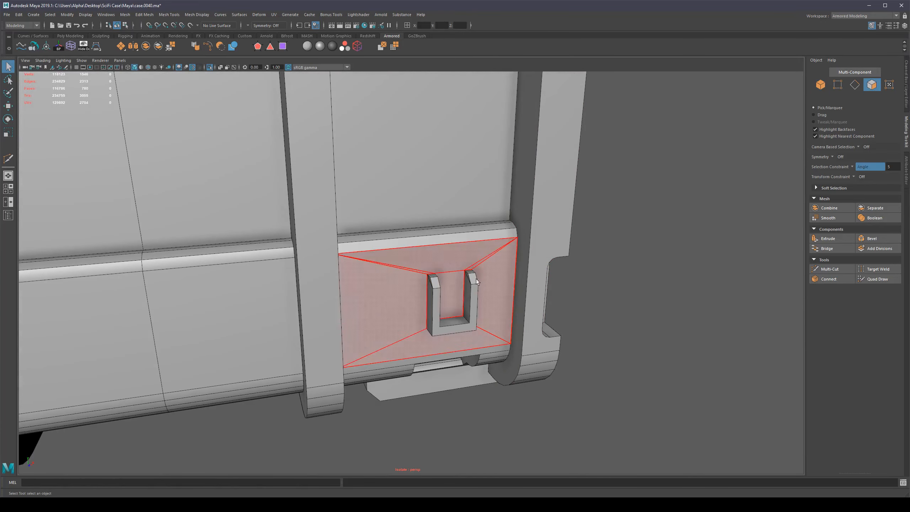
left_click(457, 273)
key("alt+a")
right_click_drag(526, 299, 587, 319, "alt")
key("r")
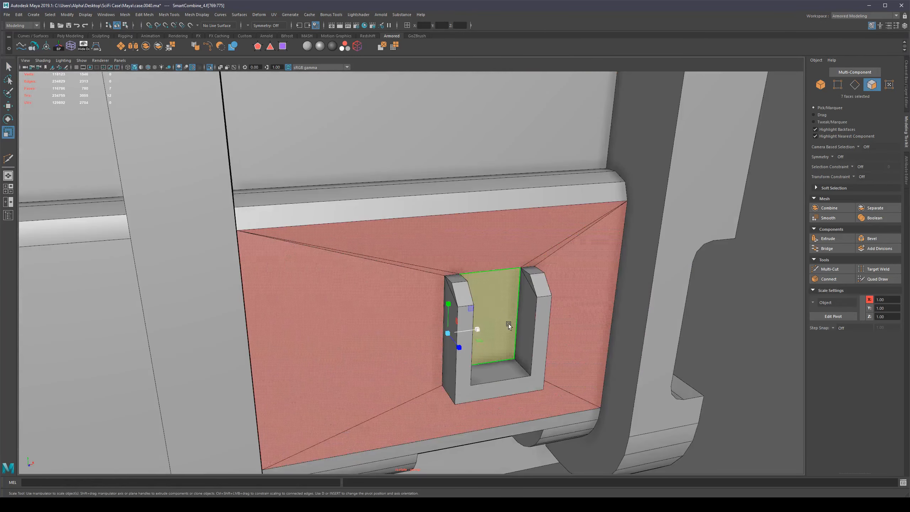
left_click_drag(515, 320, 489, 326, "alt")
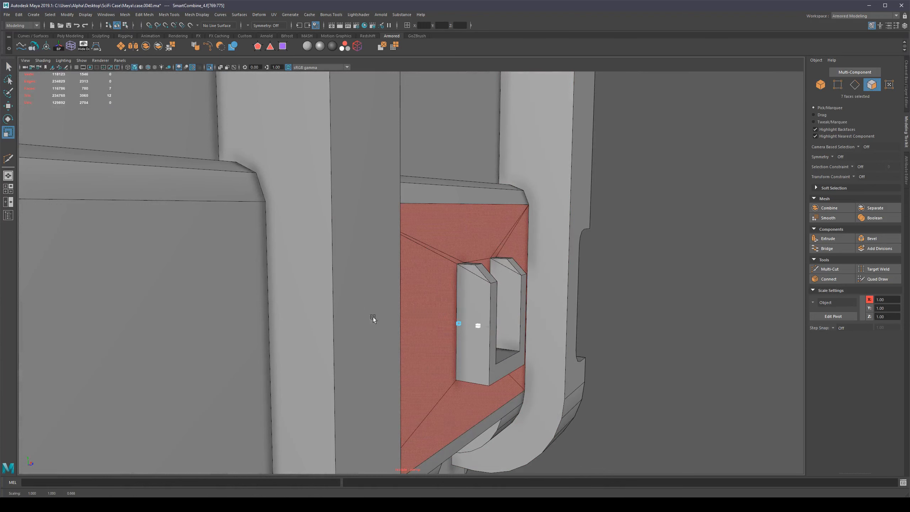
scroll(652, 293, "down", 5)
left_click_drag(650, 296, 631, 317, "alt")
key("q")
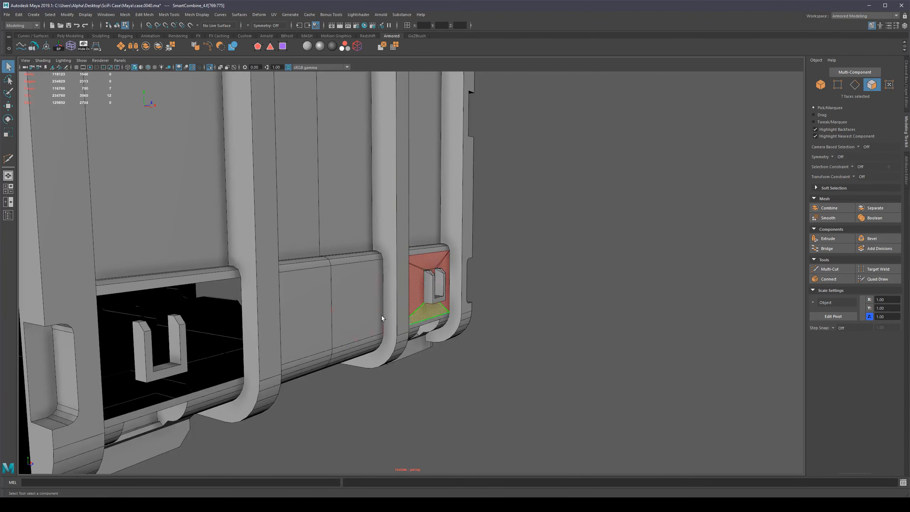
Apply Soften/Harden Edges to the diagonal edges running from the panel's upper corners to the bracket.
key("F8")
left_click(601, 218)
left_click_drag(483, 255, 426, 259, "alt")
right_click_drag(405, 269, 498, 275, "alt")
left_click_drag(497, 276, 542, 275, "alt")
left_click(630, 262)
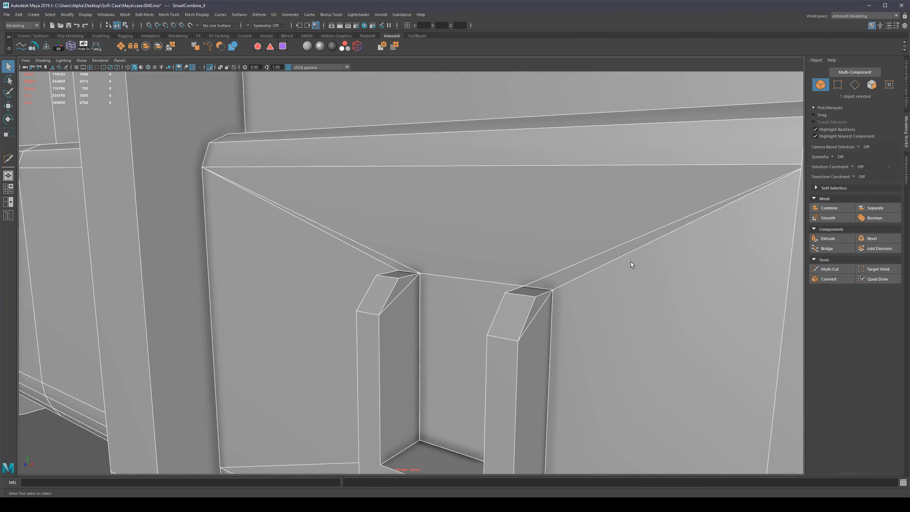
left_click_drag(628, 283, 664, 259, "alt")
key("F10")
left_click(666, 233)
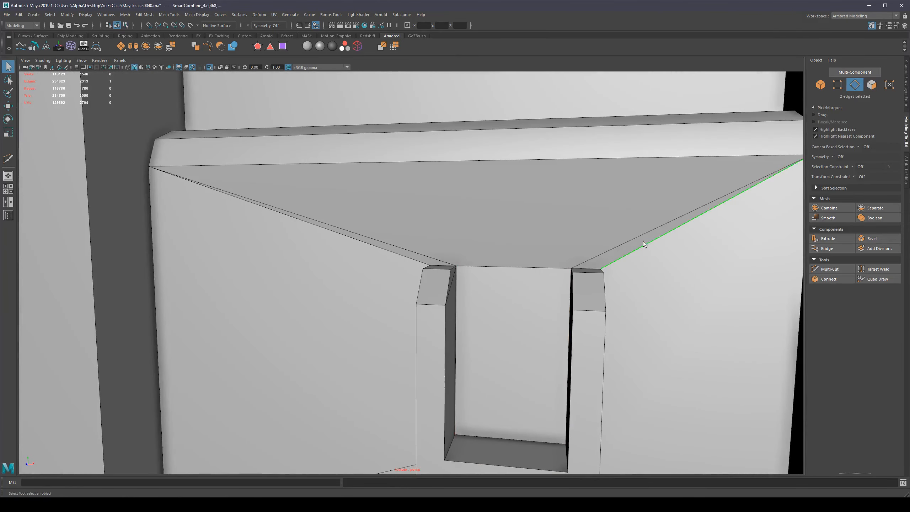
left_click(655, 229, "shift")
left_click(398, 259, "shift")
right_click_drag(498, 223, 557, 230, "shift")
Examine the case around the bracket in smooth mesh preview and return it to the unsmoothed display.
key("F8")
scroll(404, 251, "down", 10)
left_click(640, 310)
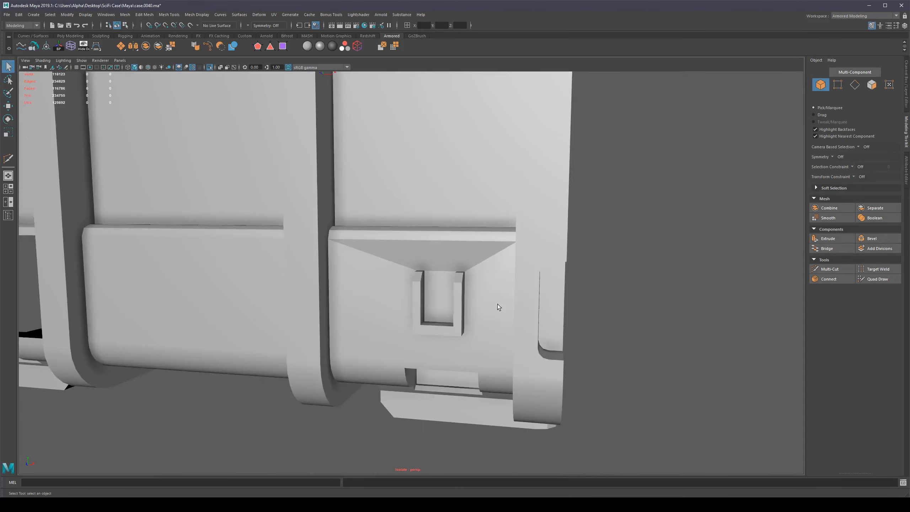
left_click_drag(497, 305, 527, 317, "alt")
scroll(455, 256, "up", 5)
left_click(454, 256)
key("3")
scroll(472, 249, "down", 4)
key("1")
key("3")
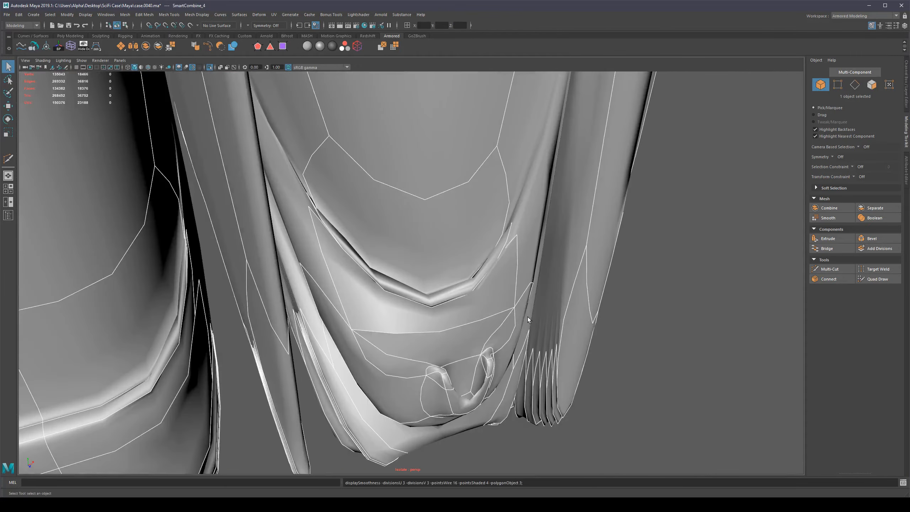
scroll(502, 275, "down", 5)
scroll(502, 276, "down", 5)
left_click_drag(502, 275, 418, 306, "alt")
key("1")
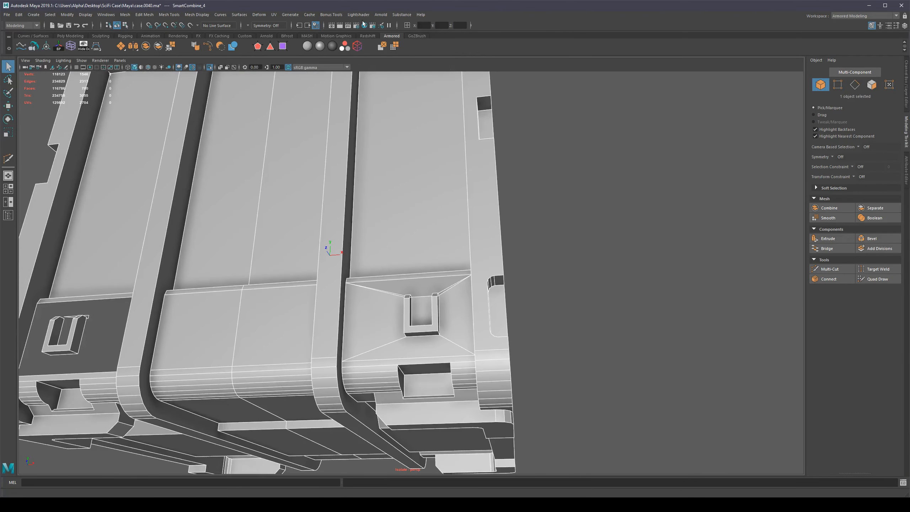
Examine the isolated case body from the front and the open side.
left_click(558, 245)
left_click_drag(558, 245, 394, 261, "alt")
scroll(431, 311, "down", 5)
scroll(408, 294, "up", 6)
scroll(419, 265, "down", 4)
middle_click_drag(416, 191, 455, 237, "alt")
left_click_drag(448, 235, 480, 321, "alt")
left_click(492, 204)
middle_click_drag(479, 321, 484, 350, "alt")
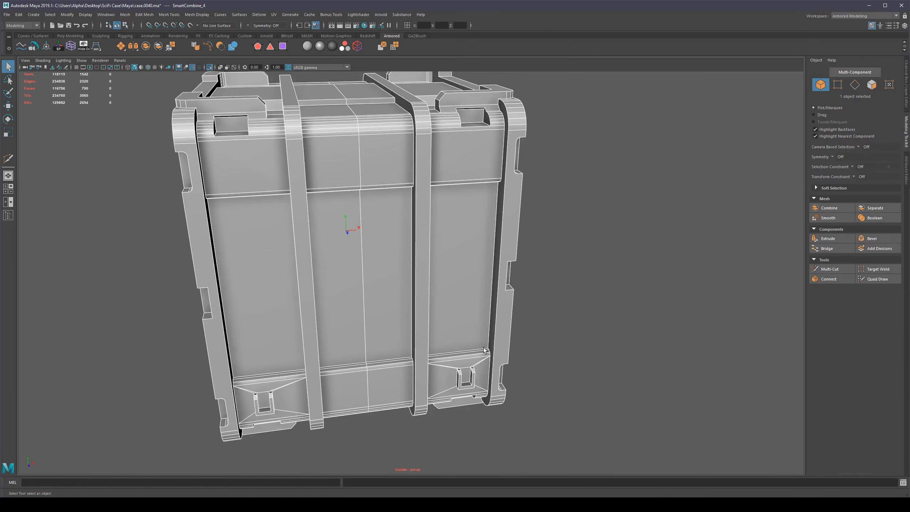
left_click_drag(499, 240, 418, 200, "alt")
scroll(415, 202, "down", 4)
Select all the flat end faces around the case body's open side using the selection constraint and delete them.
key("F11")
middle_click_drag(574, 202, 555, 150, "alt")
scroll(553, 150, "down", 3)
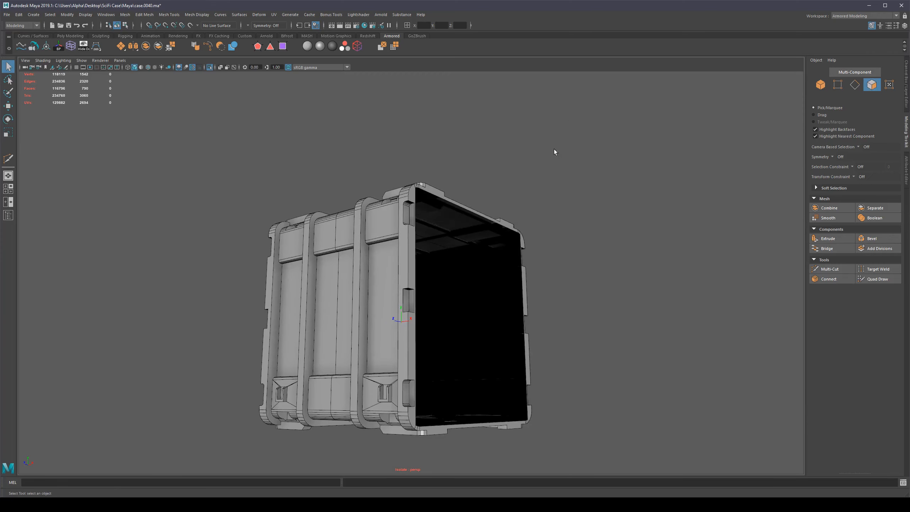
key("alt+a")
left_click(431, 245)
key("alt+a")
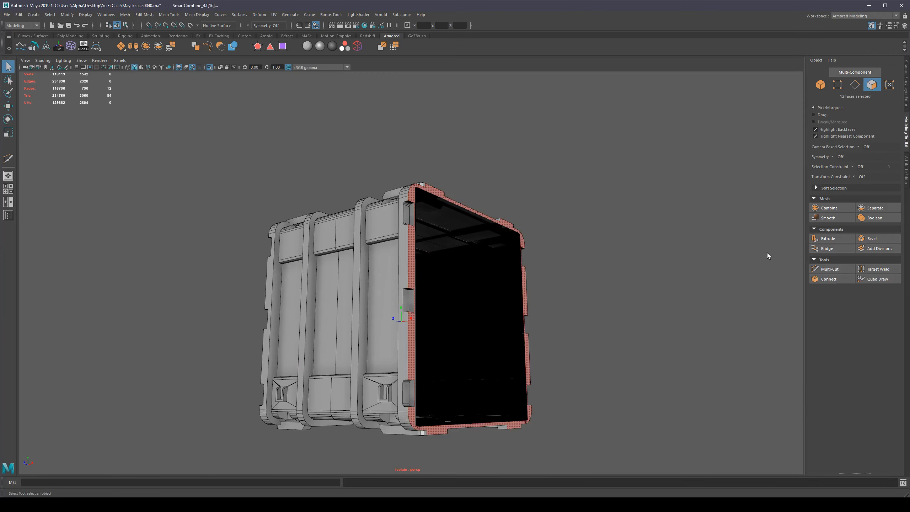
key("Delete")
Compare the body with the surrounding corner and latch parts, and isolate the case body again.
left_click_drag(405, 249, 420, 292, "alt")
scroll(449, 221, "up", 4)
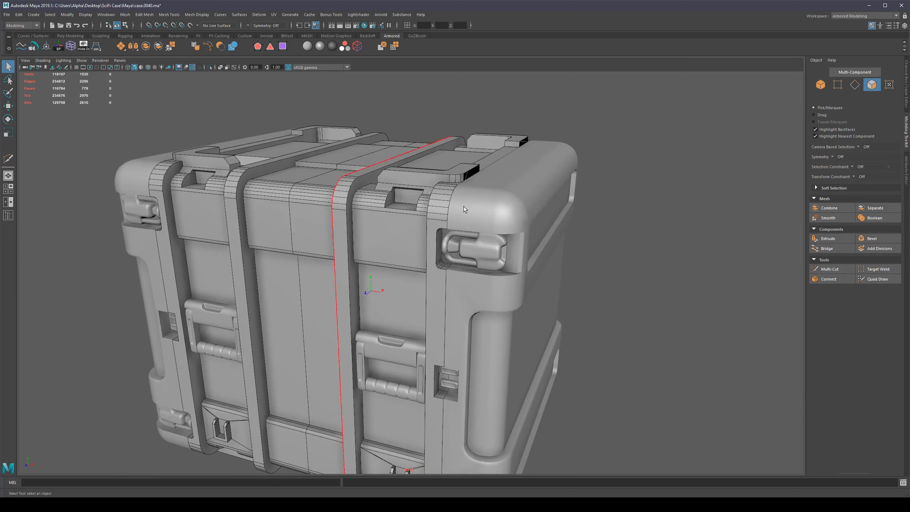
scroll(498, 228, "up", 1)
key("F8")
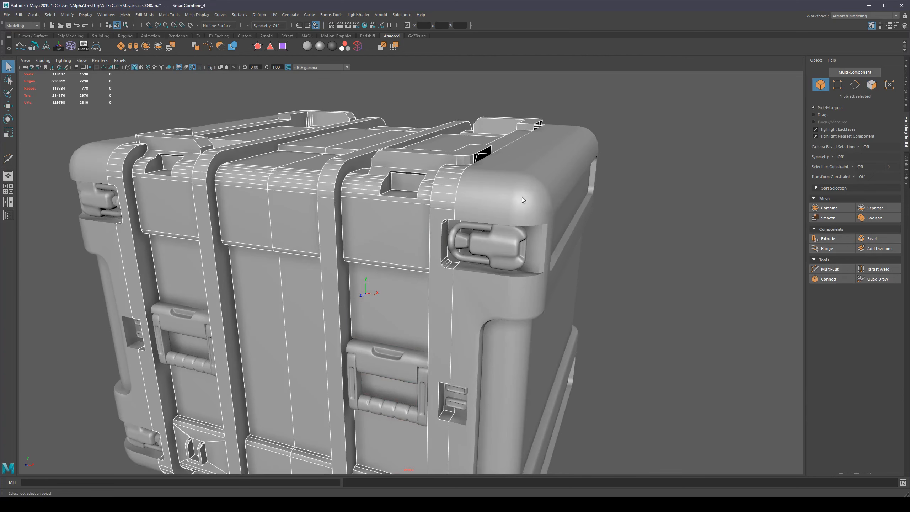
left_click(522, 197, "shift")
left_click(381, 224)
left_click(494, 202)
left_click(413, 202, "shift")
left_click(634, 230)
left_click(422, 218)
key("ctrl+1")
Connect vertex pairs at the upper and lower rounded corners of the recess in the end rib.
left_click_drag(472, 249, 455, 207, "alt")
middle_click_drag(455, 206, 404, 249, "alt")
right_click_drag(405, 250, 369, 274, "alt")
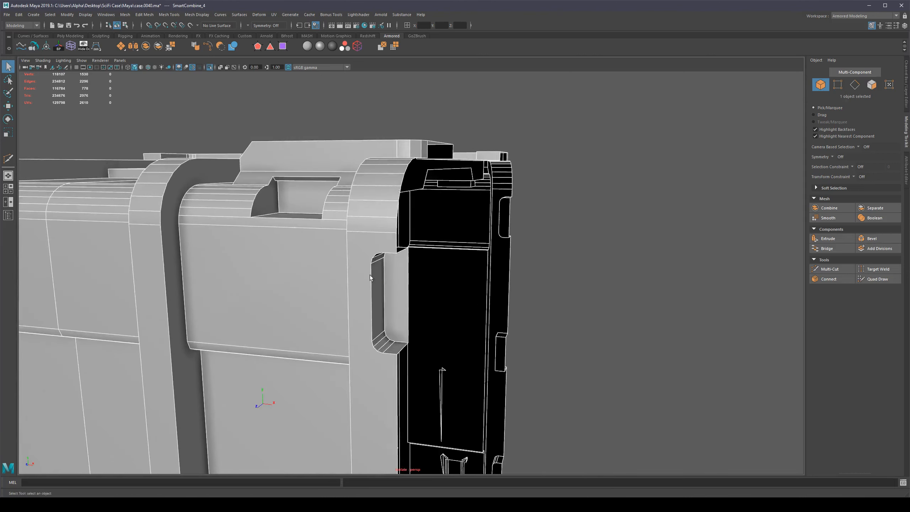
left_click_drag(370, 274, 367, 254, "alt")
middle_click_drag(367, 254, 386, 209, "alt")
key("F9")
left_click(405, 206)
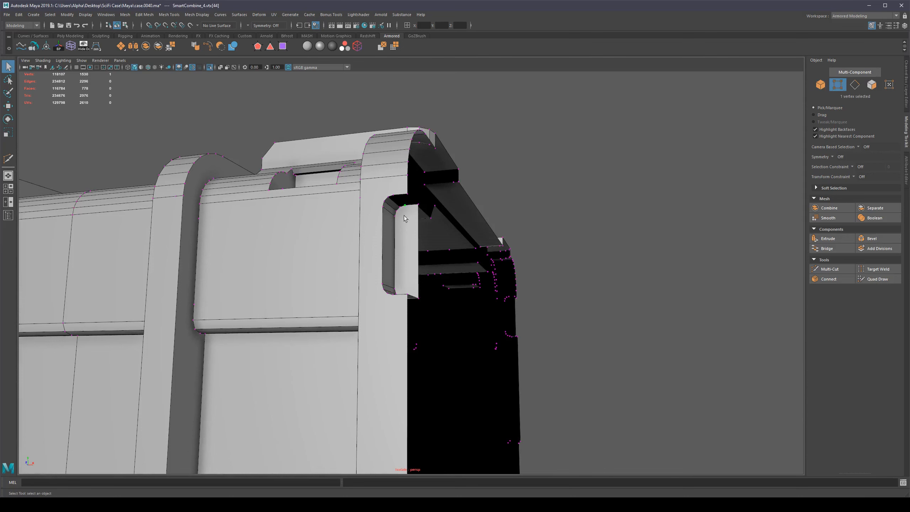
key("alt+c")
scroll(411, 219, "up", 2)
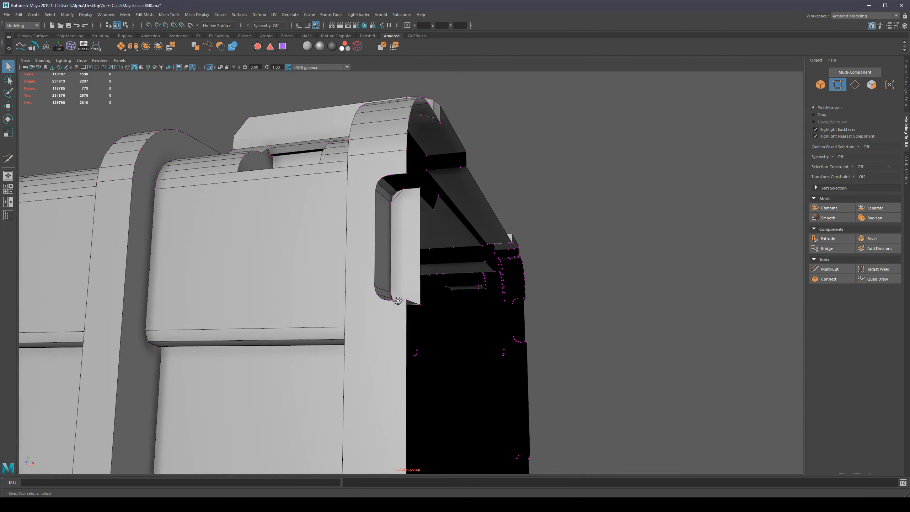
left_click_drag(398, 300, 411, 259, "alt")
left_click(408, 358)
key("alt+c")
Check the recess faces and run the n-gon check on the case body.
key("F11")
left_click(412, 369)
left_click(535, 205)
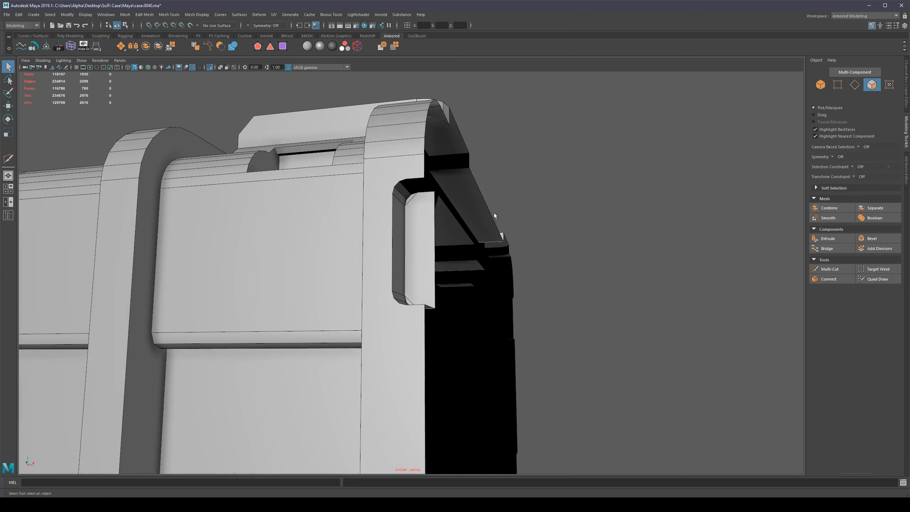
right_click_drag(536, 205, 588, 130)
left_click(260, 49)
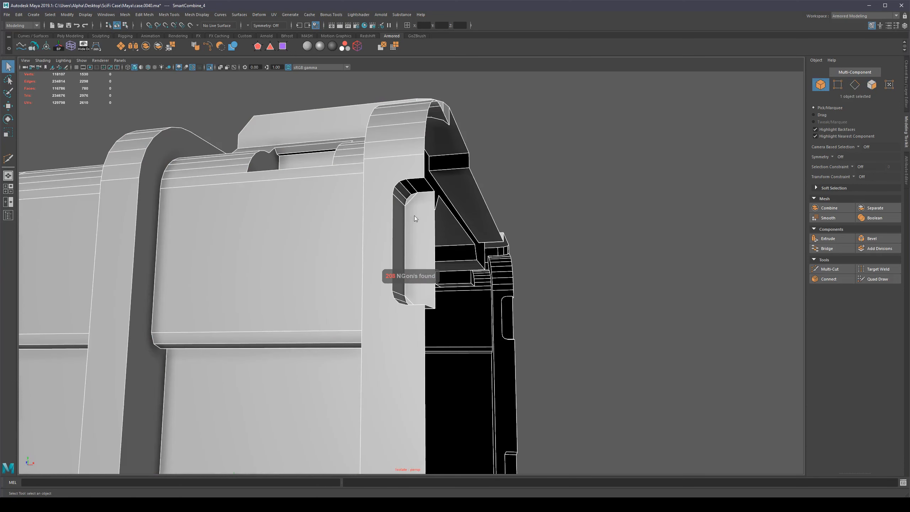
Connect the upper and lower vertices across the back face of the end rib's recess.
key("F9")
left_click(425, 197)
left_click_drag(425, 200, 425, 290, "alt")
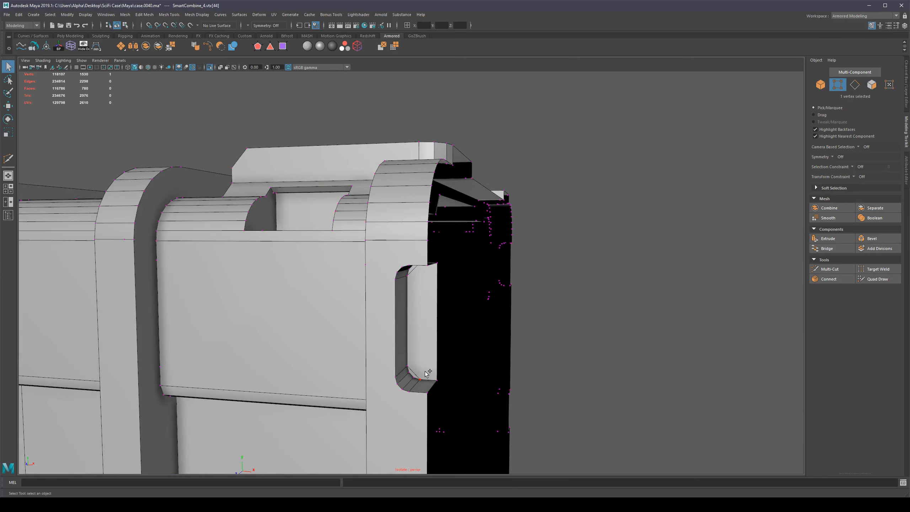
left_click(425, 371, "shift")
right_click_drag(425, 371, 482, 342, "shift")
key("F8")
Delete the redundant vertex near the base of the end rib's bend.
scroll(585, 195, "down", 4)
scroll(465, 282, "up", 2)
key("F9")
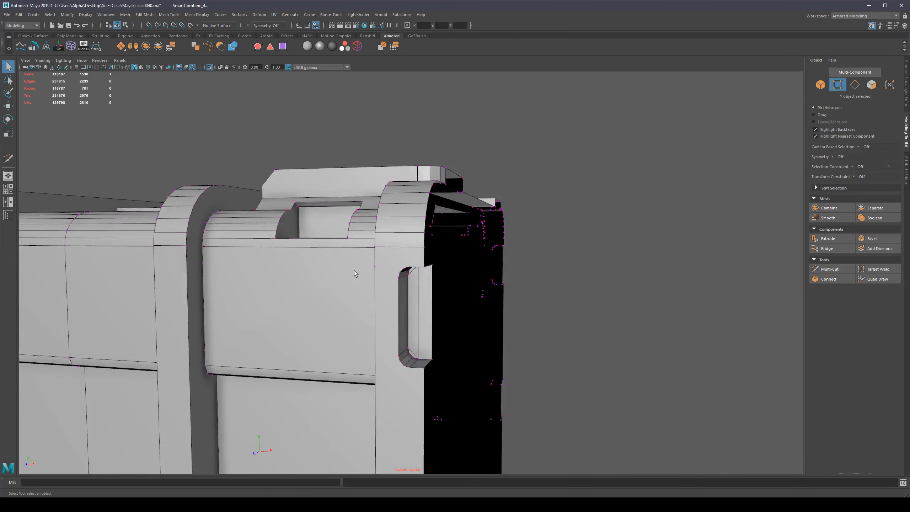
left_click(376, 253)
left_click_drag(376, 253, 464, 281, "alt")
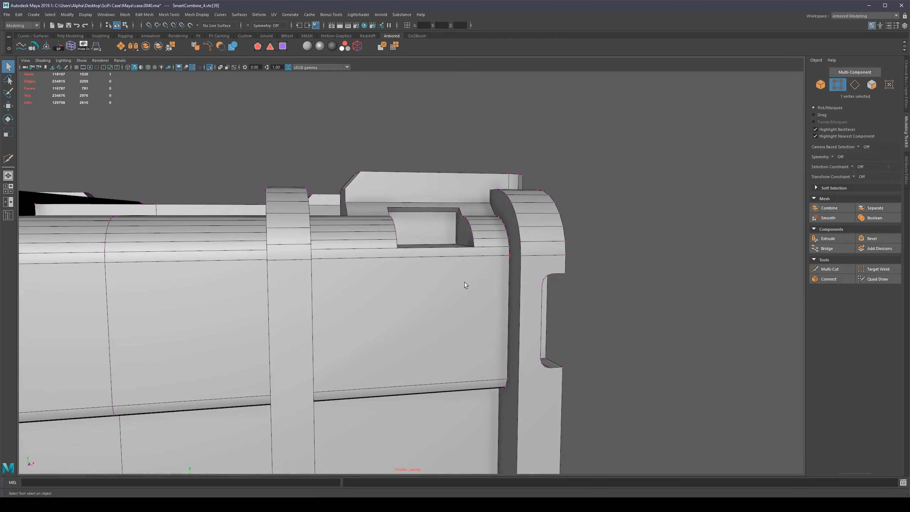
left_click(593, 341)
left_click(526, 273)
key("Delete")
Connect matching vertex pairs across the inner side of the end rib all the way around its rounded bend.
left_click(529, 258)
left_click_drag(513, 265, 483, 286, "alt")
key("f")
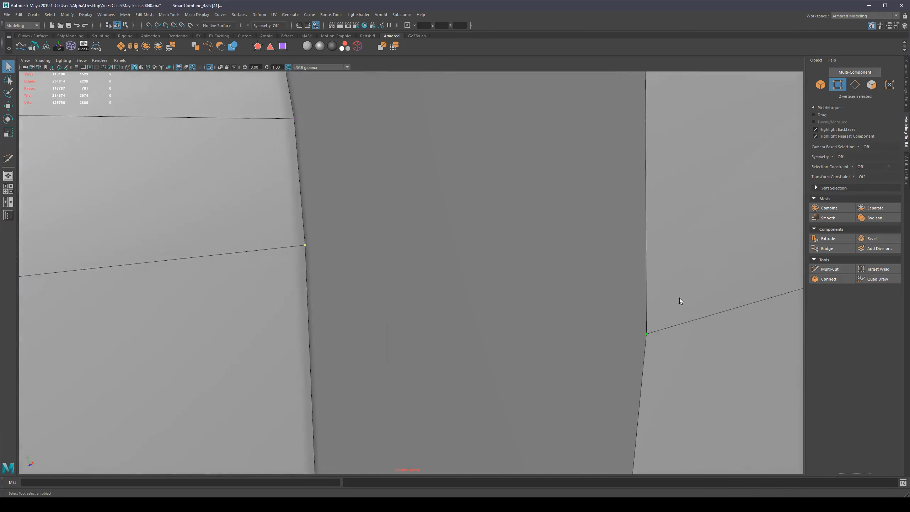
left_click_drag(667, 304, 590, 274, "alt")
left_click_drag(544, 263, 483, 261, "alt")
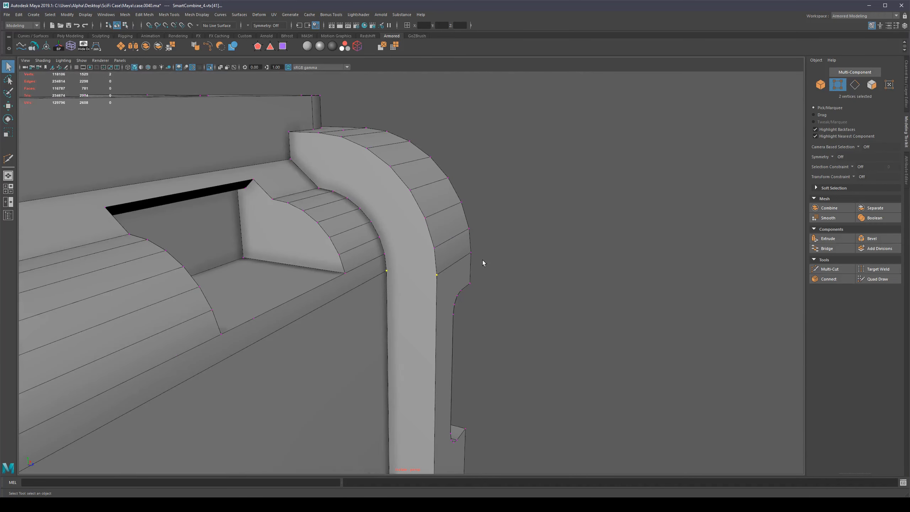
right_click_drag(451, 247, 451, 290, "shift")
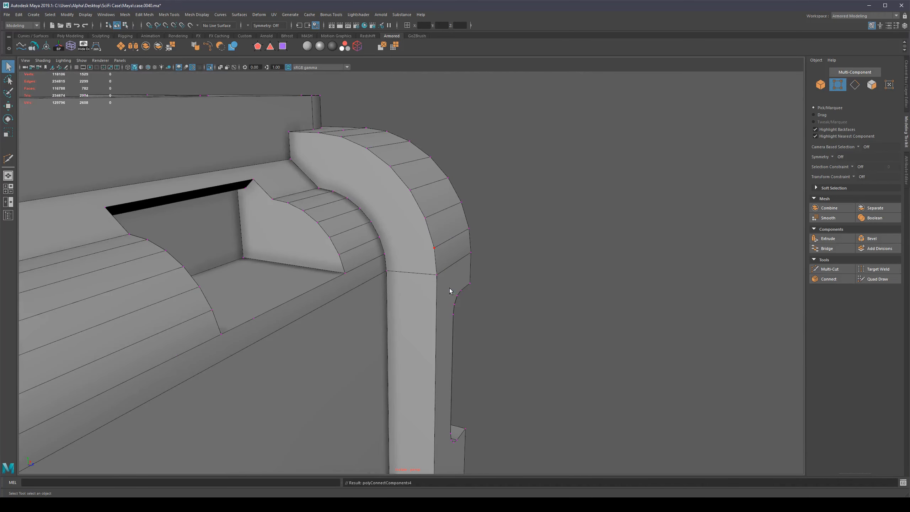
left_click(426, 227)
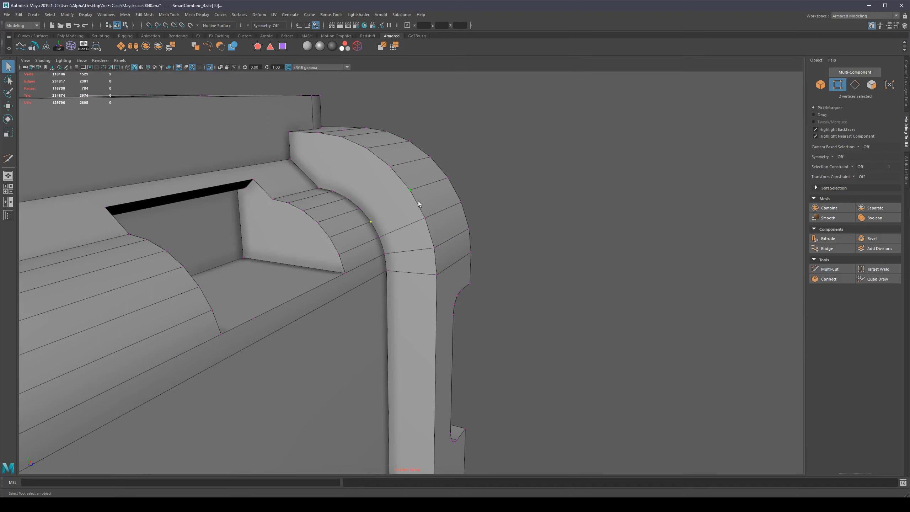
key("g")
left_click_drag(346, 175, 321, 198, "alt")
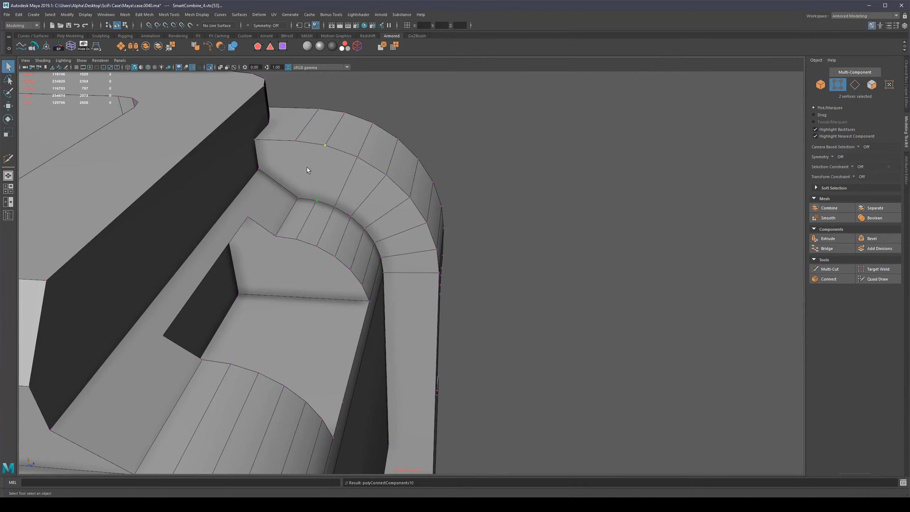
left_click(300, 198, "shift")
key("g")
Examine the vertices around the neighbouring rib's bend and compare them with the end rib.
left_click(509, 193)
scroll(509, 193, "down", 8)
left_click_drag(493, 292, 299, 274, "alt")
scroll(389, 228, "up", 5)
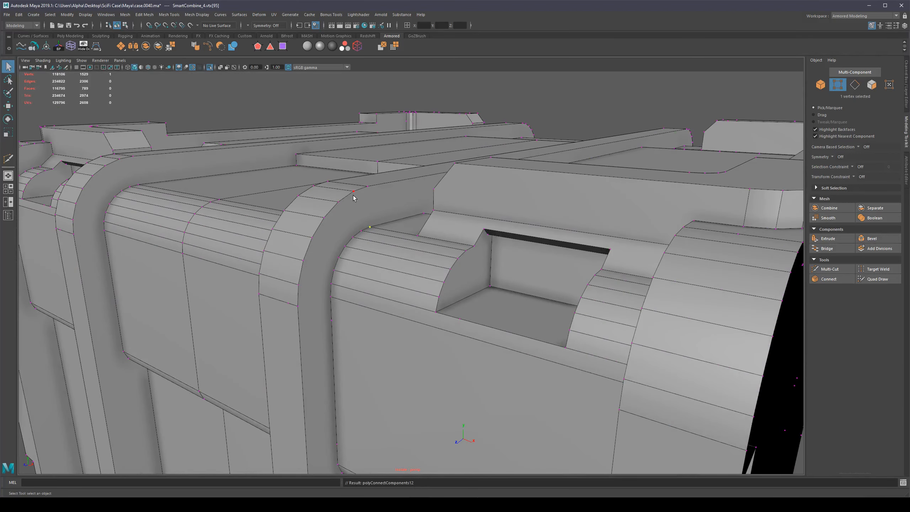
left_click(338, 202)
left_click_drag(387, 222, 396, 201, "alt")
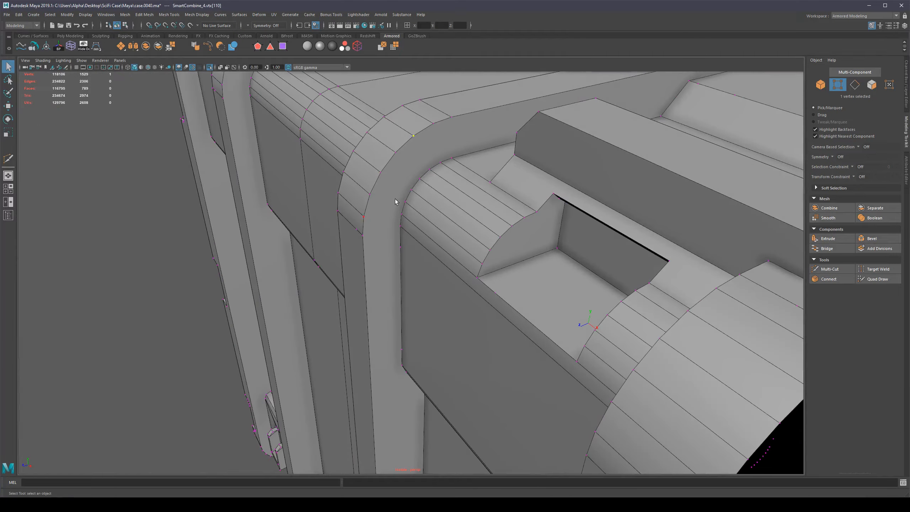
left_click(471, 160)
scroll(472, 162, "down", 10)
left_click_drag(573, 354, 521, 271, "alt")
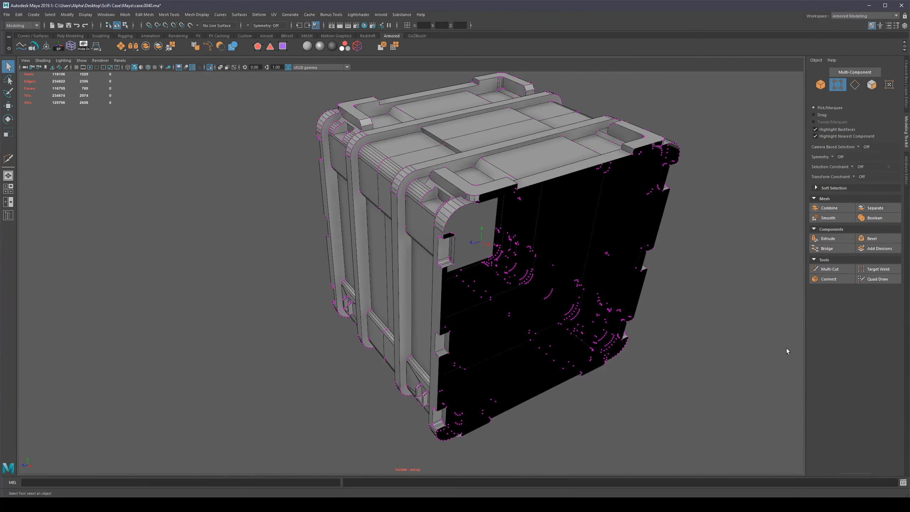
middle_click_drag(402, 221, 424, 266, "alt")
scroll(435, 247, "up", 5)
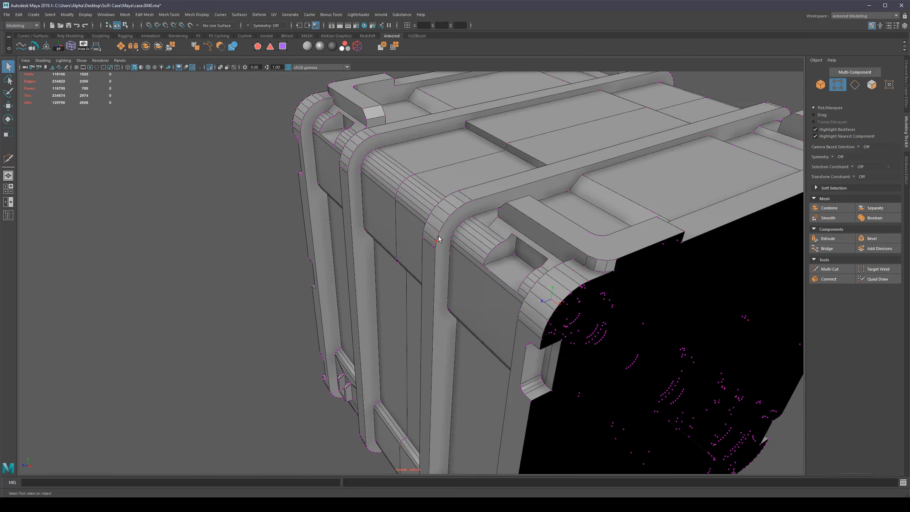
Select the long side face that wraps around the neighbouring rib, facing the open side, and delete it.
left_click(456, 215)
scroll(340, 297, "down", 5)
left_click_drag(340, 296, 421, 356, "alt")
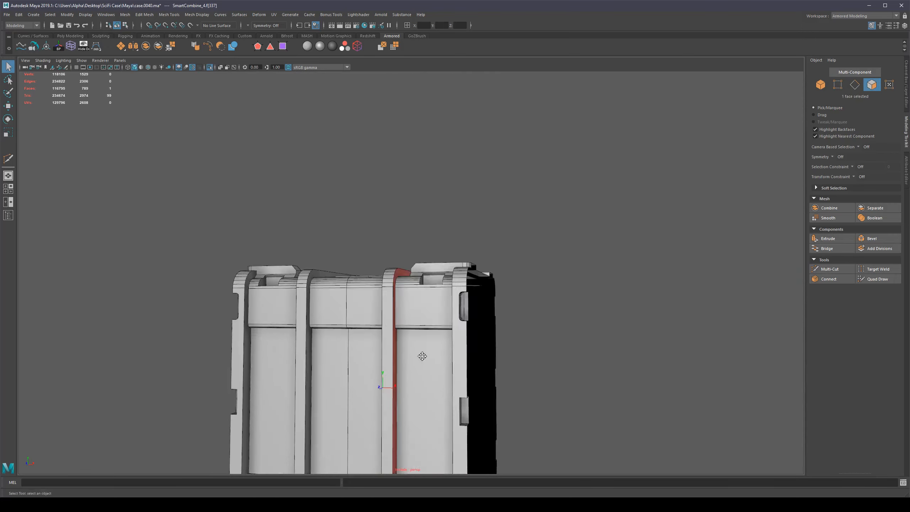
middle_click_drag(421, 356, 465, 134, "alt")
left_click_drag(433, 313, 391, 321, "alt")
middle_click_drag(479, 136, 456, 294, "alt")
scroll(530, 167, "up", 6)
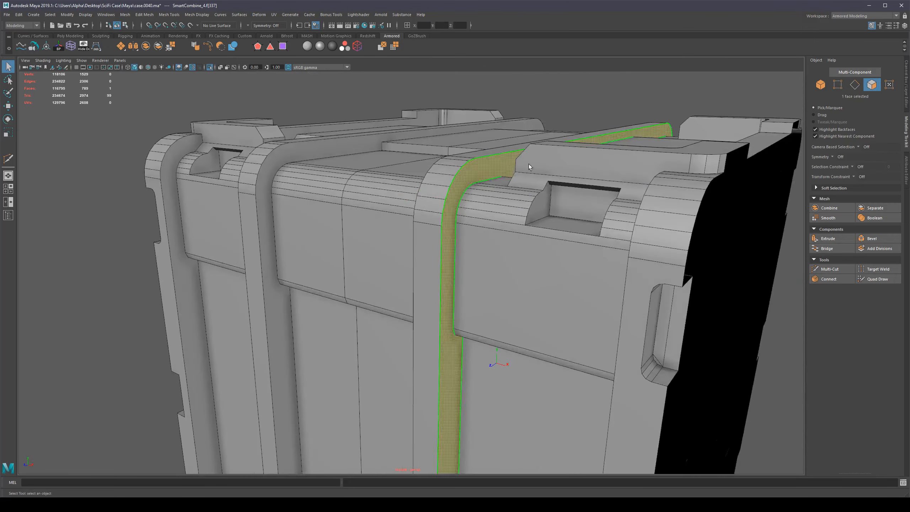
left_click_drag(529, 167, 368, 294, "alt")
scroll(484, 247, "down", 3)
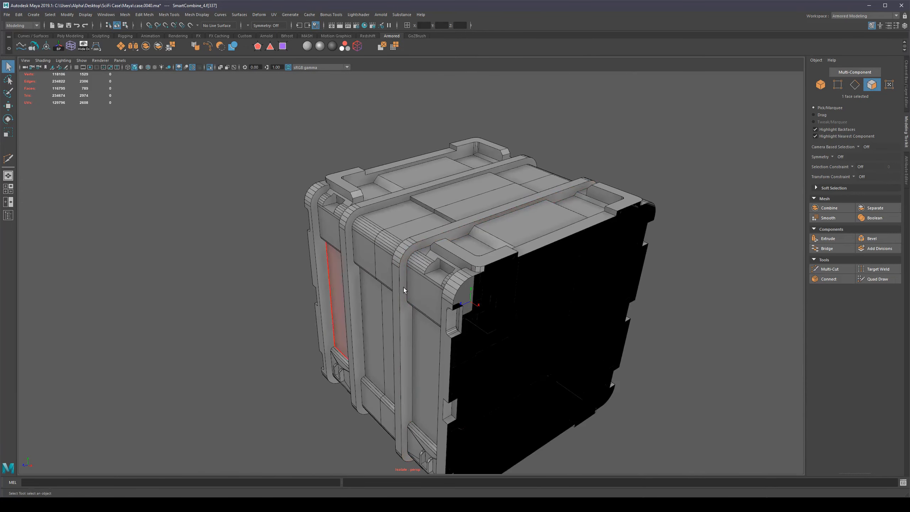
left_click(408, 276)
scroll(397, 212, "up", 10)
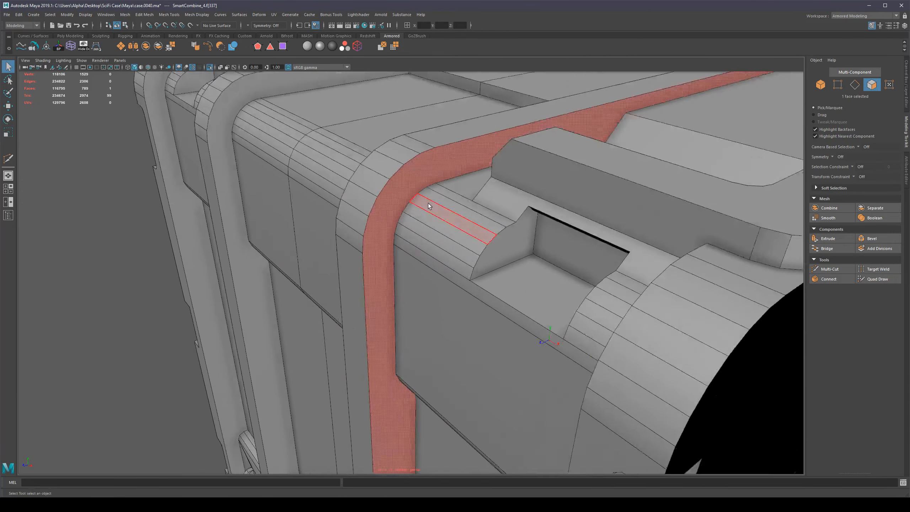
key("Delete")
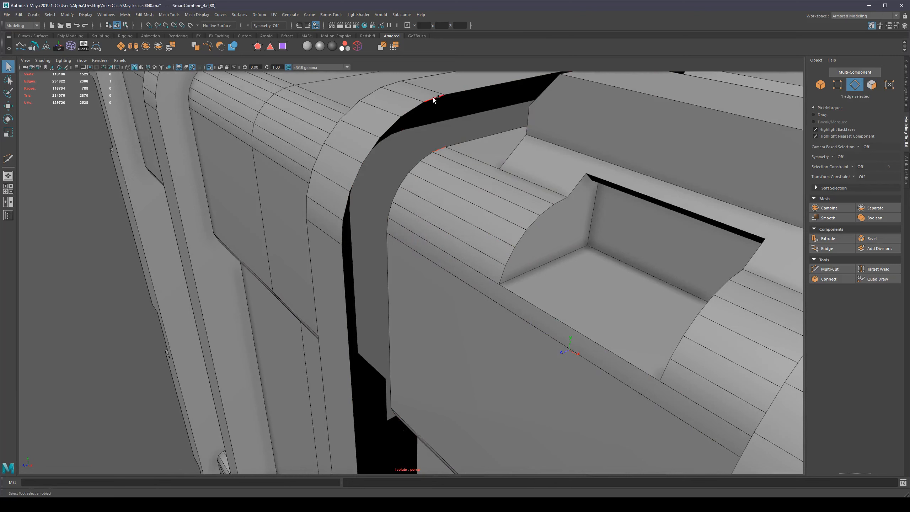
Bridge the two opposite edges of the gap at the upper part of the neighbouring rib's bend.
left_click(433, 98, "shift")
scroll(434, 108, "down", 5)
key("g")
key("q")
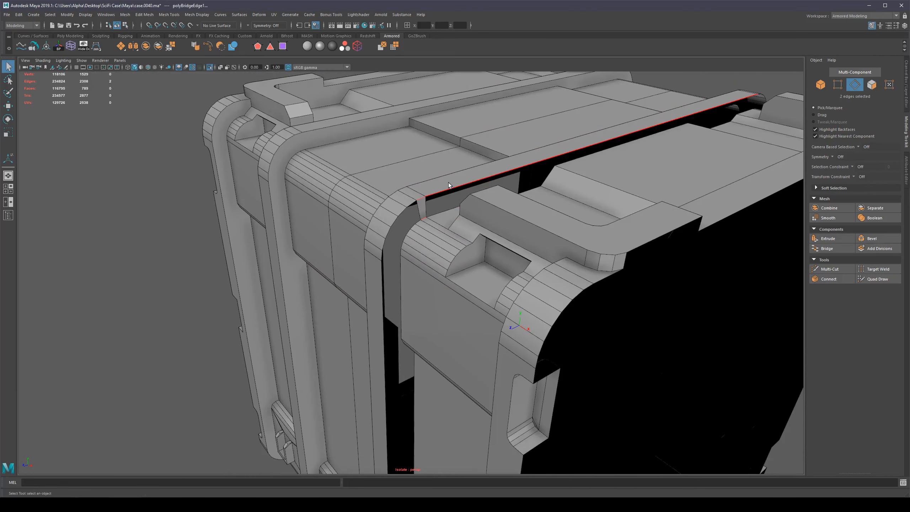
Select the remaining border edges of the gap along the neighbouring rib and close them with Fill Hole.
double_click(449, 185)
scroll(412, 308, "down", 4)
scroll(436, 263, "up", 4)
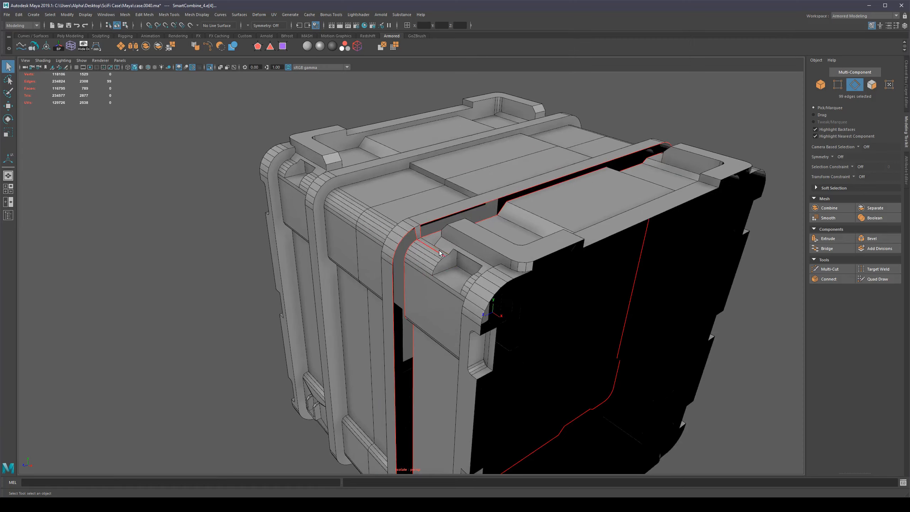
scroll(440, 253, "down", 3)
mouse_move(420, 302)
left_mouse_down("alt")
mouse_move(455, 285)
mouse_move(432, 289)
left_mouse_up("alt")
right_click(443, 259, "shift")
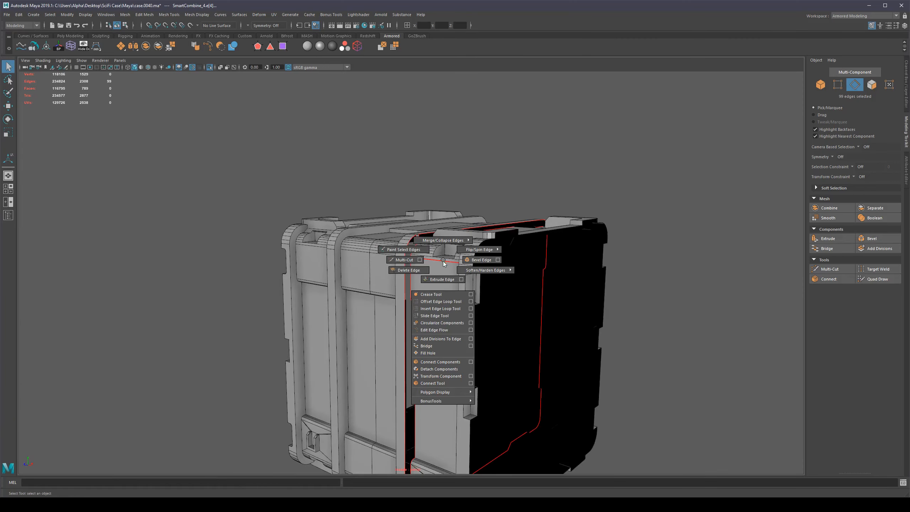
left_click(427, 353)
Connect matching vertex pairs across the side of the neighbouring rib around its rounded bend.
left_click_drag(320, 293, 393, 257, "alt")
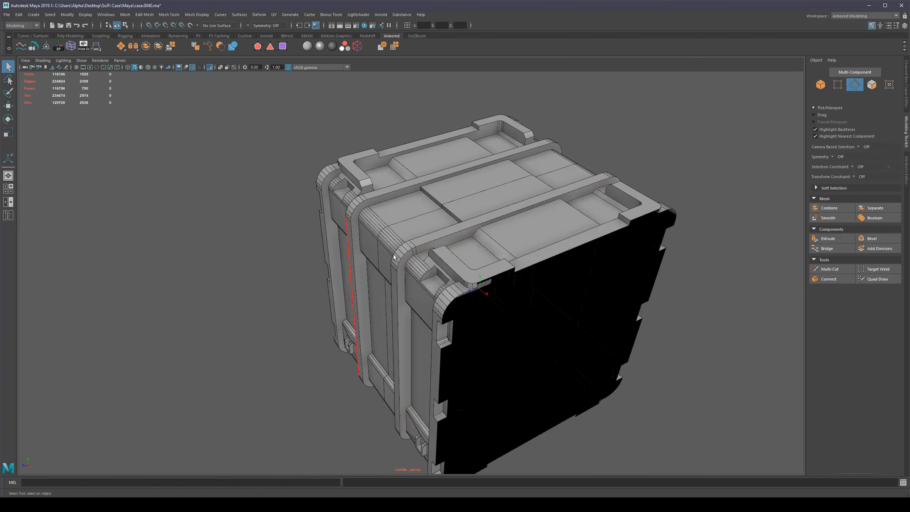
scroll(405, 230, "up", 8)
right_click_drag(404, 174, 348, 171)
left_click(391, 141)
right_click_drag(414, 160, 412, 203, "shift")
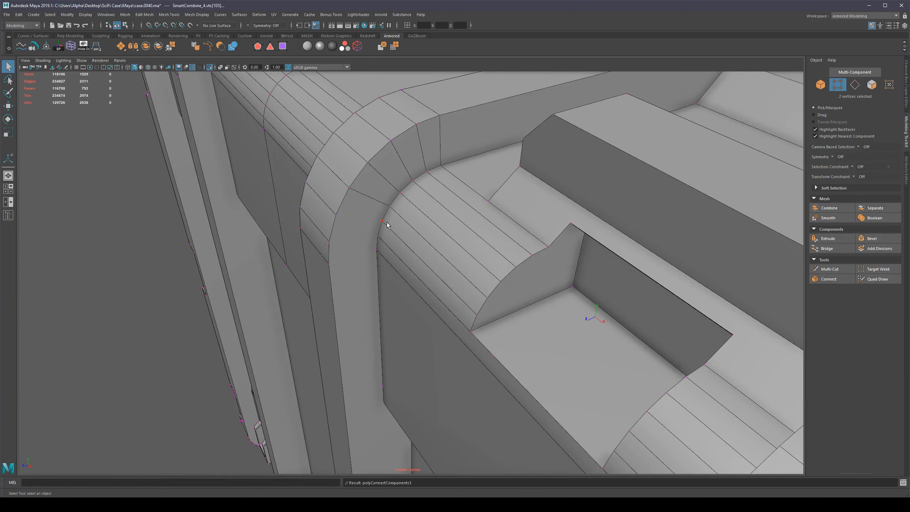
left_click(343, 214, "shift")
right_click_drag(343, 214, 390, 284, "shift")
left_click(339, 240, "shift")
Delete the two redundant vertices on the edge between the neighbouring rib and the upper panel.
scroll(400, 299, "down", 5)
left_click_drag(400, 298, 462, 294, "alt")
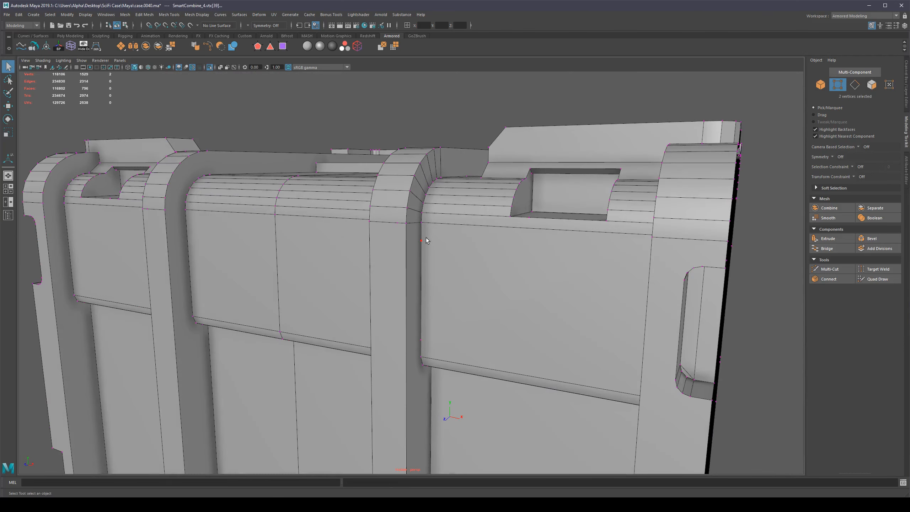
left_click(424, 330)
key("Delete")
scroll(429, 322, "down", 4)
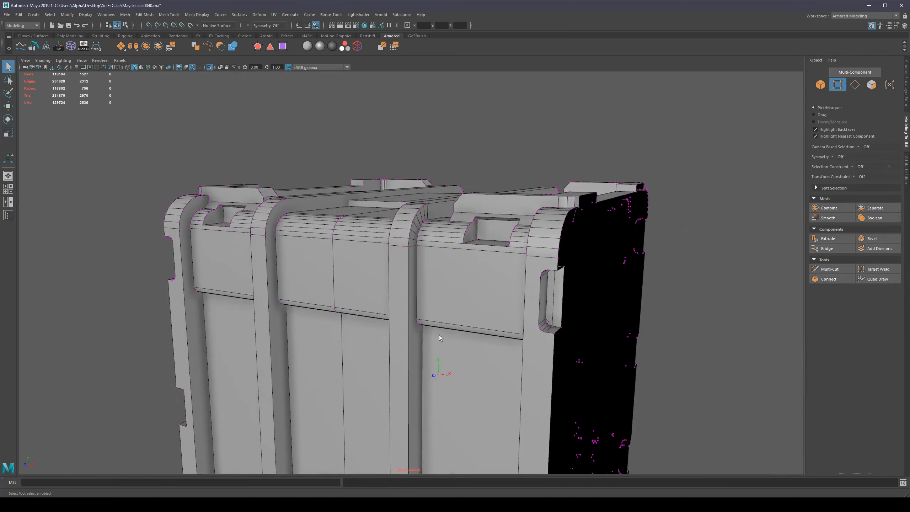
Examine the cleaned ribs and the body's open side, ending in object mode.
scroll(440, 336, "up", 3)
left_click_drag(449, 340, 434, 222, "alt")
scroll(424, 221, "down", 5)
scroll(435, 181, "up", 5)
scroll(435, 181, "down", 5)
key("F8")
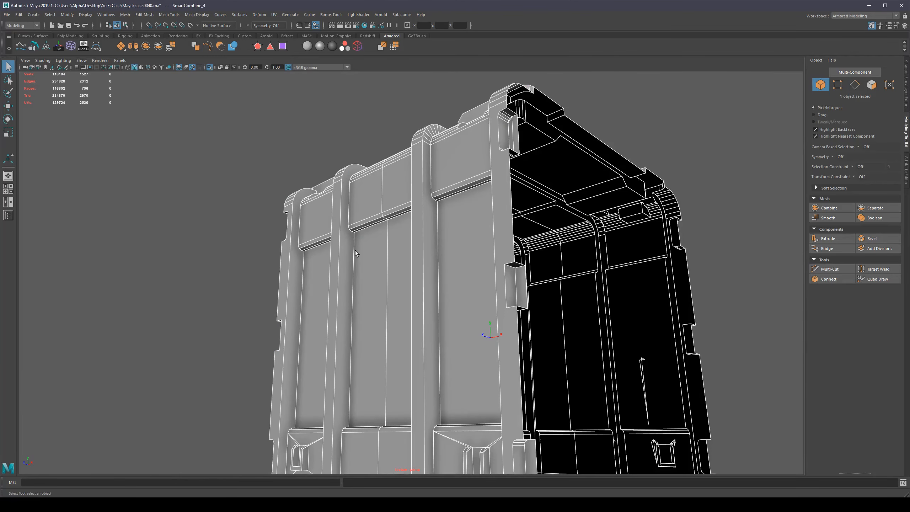
Locate the distorted side face of the rib using the smooth preview and delete it.
scroll(412, 247, "down", 4)
left_click_drag(421, 254, 456, 253, "alt")
key("3")
key("1")
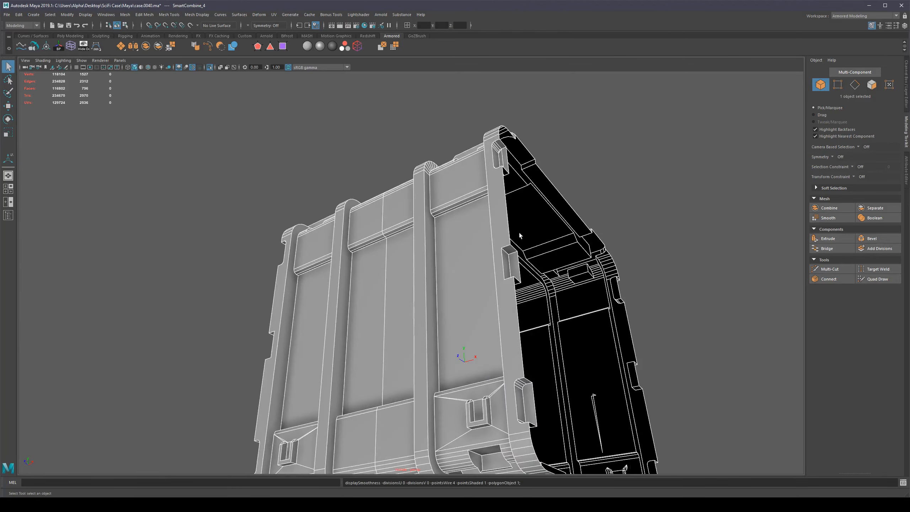
key("3")
left_click_drag(397, 244, 502, 215, "alt")
key("F11")
left_click(422, 180)
key("1")
key("3")
key("Delete")
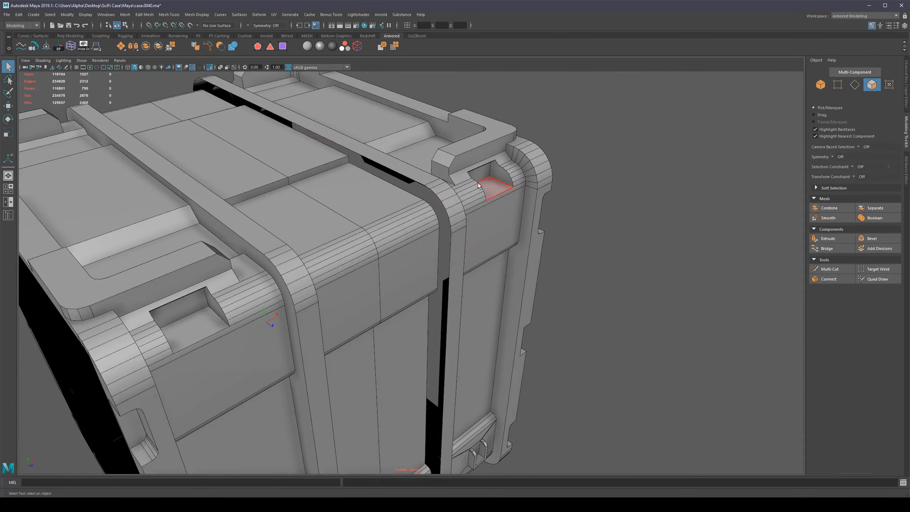
Select the open border edges along both parts of the rib's side gap and fill them with faces.
scroll(397, 152, "up", 5)
left_click_drag(397, 152, 375, 204, "alt")
double_click(429, 244)
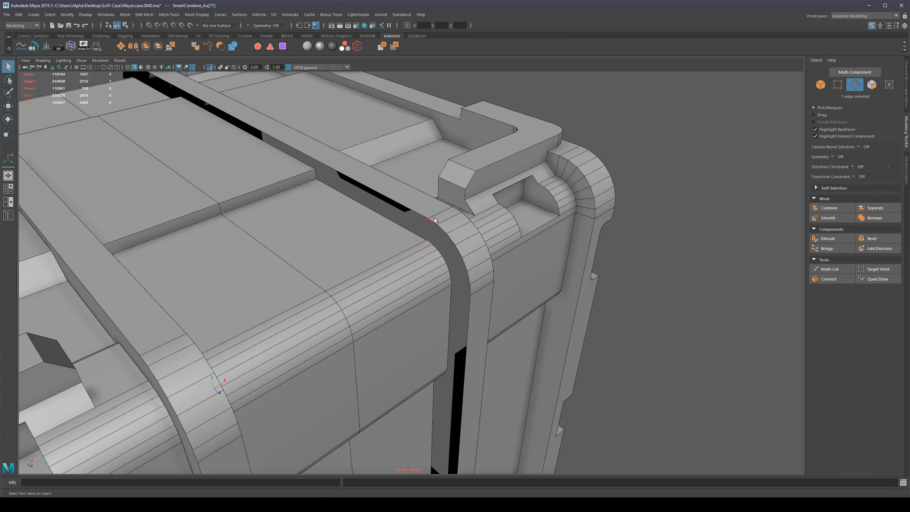
key("g")
key("q")
double_click(435, 247)
right_click_drag(396, 241, 404, 336, "shift")
Connect matching vertex pairs across the rib's filled side around the rounded bend and return to object mode.
key("F9")
left_click(443, 239)
left_click(440, 247, "shift")
right_click_drag(423, 262, 421, 305, "shift")
right_click_drag(423, 265, 457, 234, "alt")
left_click_drag(458, 234, 551, 182, "alt")
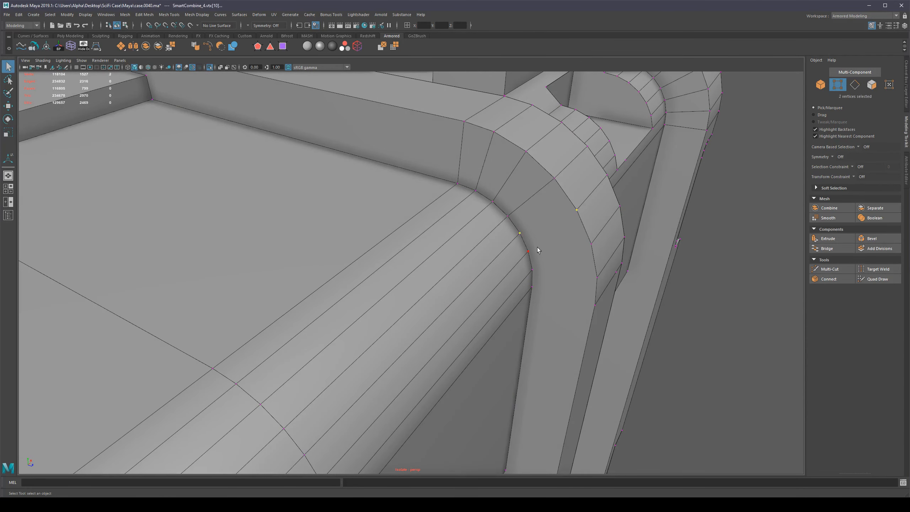
left_click(540, 289)
left_click(583, 299, "shift")
key("g")
scroll(586, 300, "down", 5)
left_click_drag(509, 300, 428, 208, "alt")
key("F8")
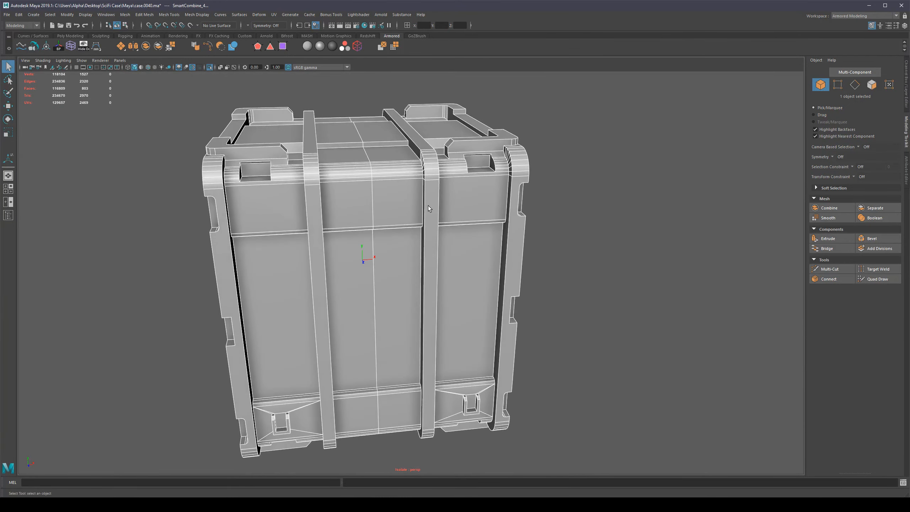
Examine the case around the closed ribs and undo the last changes.
scroll(430, 181, "up", 3)
middle_click_drag(431, 183, 426, 205, "alt")
mouse_move(426, 205)
left_mouse_down("alt")
mouse_move(418, 205)
mouse_move(433, 169)
mouse_move(443, 197)
left_mouse_up("alt")
scroll(407, 256, "up", 4)
scroll(405, 251, "down", 5)
scroll(429, 253, "down", 3)
key("ctrl+z")
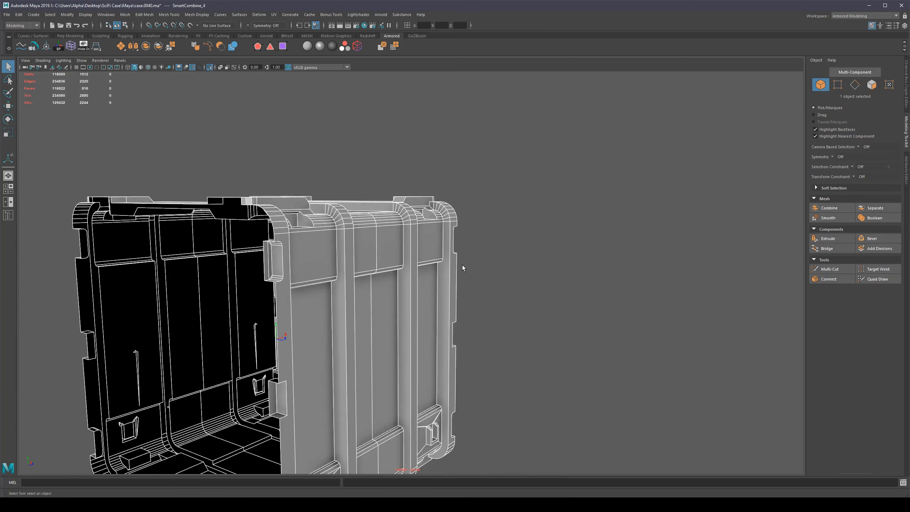
Compare the ribs in smooth preview and hard-edged display to find the distorted face along the outer rib.
left_click_drag(463, 266, 574, 265, "alt")
key("3")
key("F11")
left_click(418, 221)
key("1")
scroll(533, 219, "down", 4)
left_click(650, 248)
key("3")
middle_click_drag(558, 251, 523, 334, "alt")
scroll(398, 229, "up", 5)
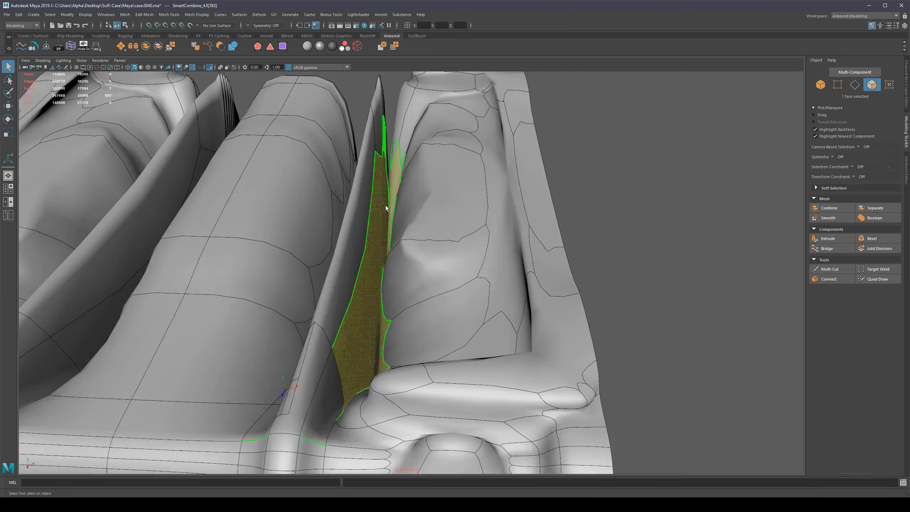
Delete the large side face running along the outer rib and return to the hard-edged display.
left_click_drag(385, 207, 400, 199, "alt")
left_click_drag(630, 172, 564, 160, "alt")
key("a")
key("1")
key("Delete")
scroll(360, 243, "up", 4)
left_click_drag(360, 243, 313, 257, "alt")
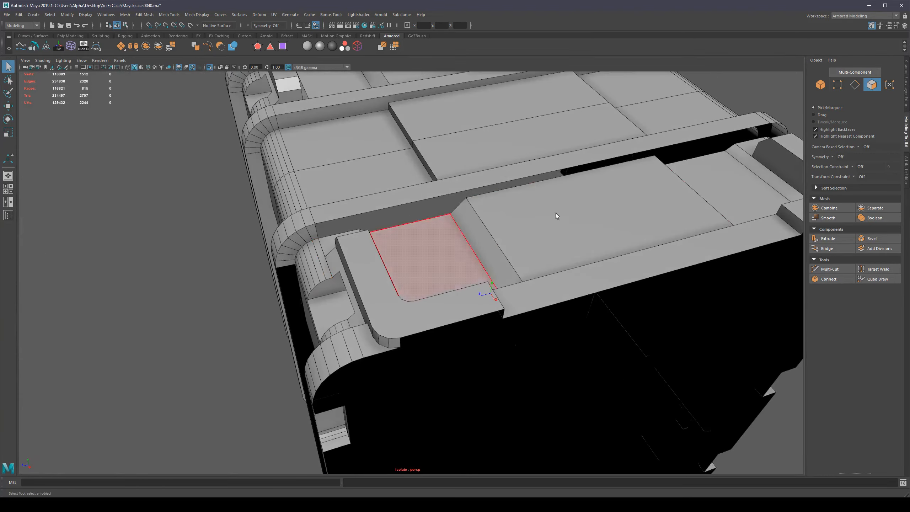
Examine the open gap between the outer rib and the corner recess, including in smooth preview.
left_click(366, 224)
left_click_drag(365, 225, 390, 230, "alt")
scroll(390, 230, "down", 5)
left_click_drag(469, 273, 393, 269, "alt")
key("3")
scroll(423, 256, "up", 4)
key("1")
scroll(430, 244, "down", 4)
scroll(362, 255, "up", 5)
scroll(362, 254, "up", 5)
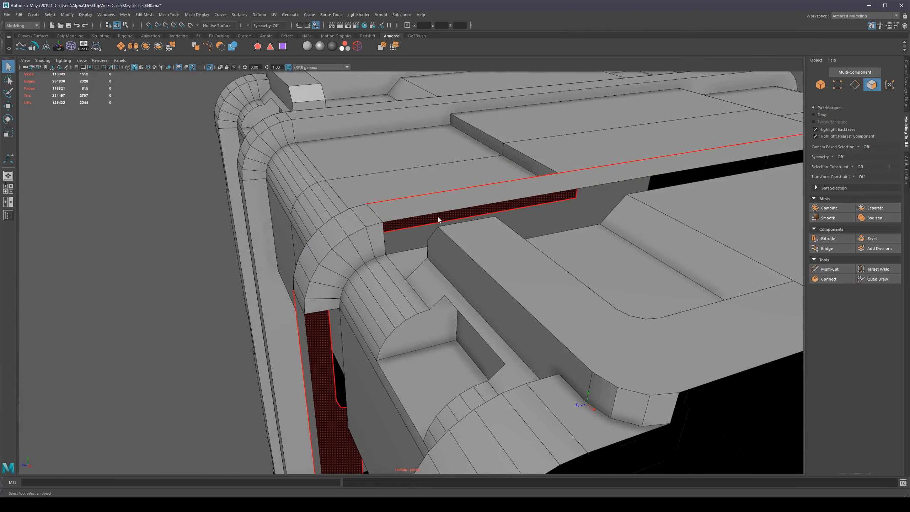
Cut an edge across the outer rib's top face near its rounded bend with Multi-Cut.
right_click_drag(437, 217, 441, 204)
double_click(441, 204)
left_click_drag(383, 261, 400, 265, "alt")
left_click(195, 246)
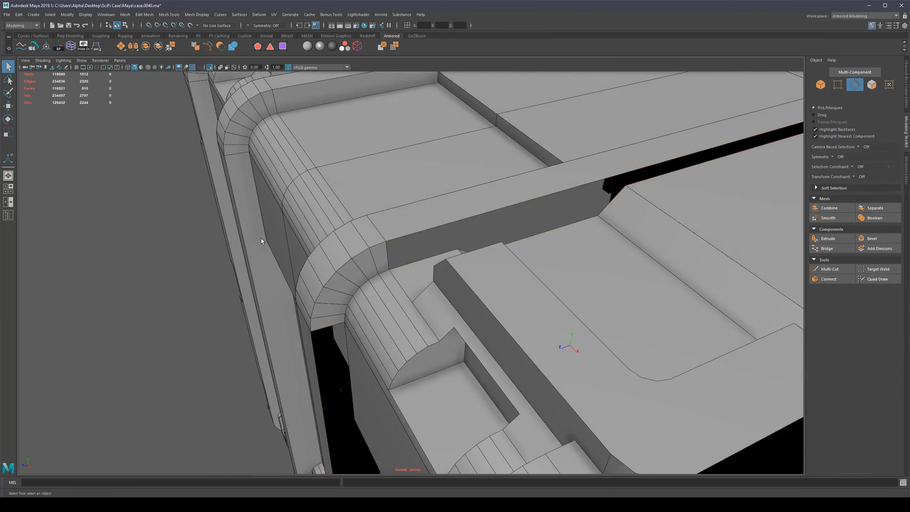
left_click_drag(435, 210, 438, 227, "alt")
key("ctrl+shift+x")
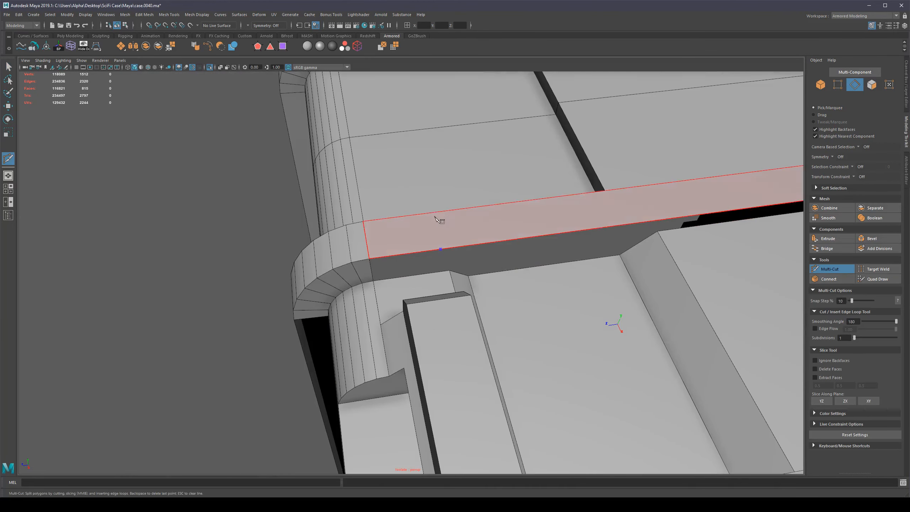
key("q")
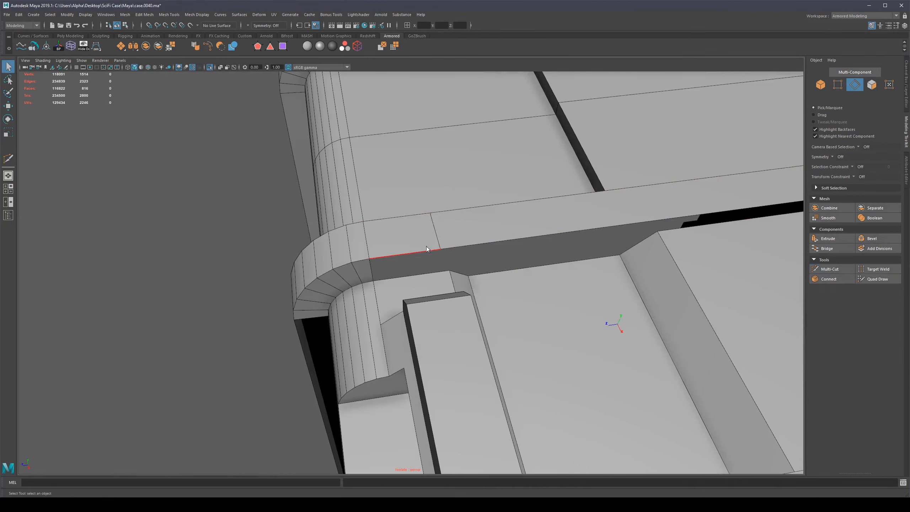
Bridge the short rib edge beside the new cut to the border edge below it.
key("ctrl+shift+c")
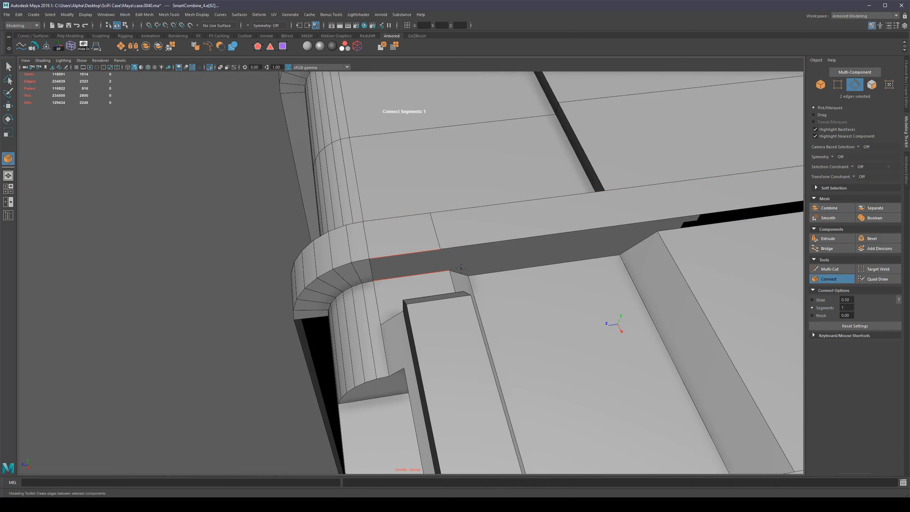
key("q")
key("ctrl+shift+b")
left_click_drag(457, 265, 426, 255, "alt")
scroll(494, 248, "down", 4)
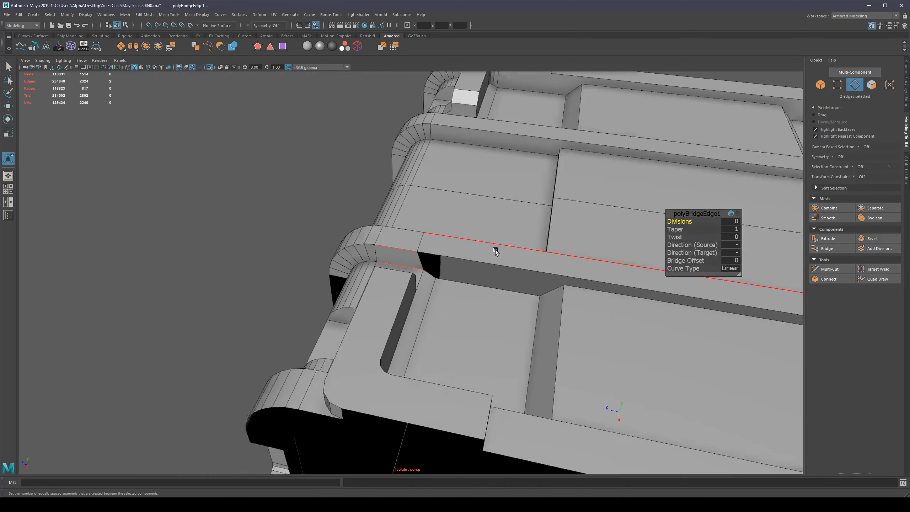
Examine the remaining gaps along the outer rib and the case's open side from several angles.
middle_click_drag(494, 248, 339, 200, "alt")
scroll(336, 205, "down", 4)
left_click_drag(353, 248, 378, 264, "alt")
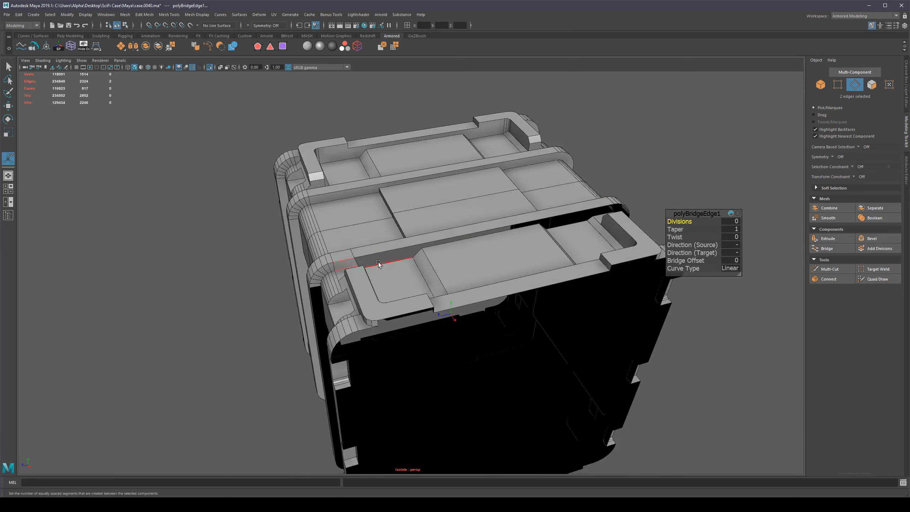
left_click_drag(638, 359, 498, 132, "alt")
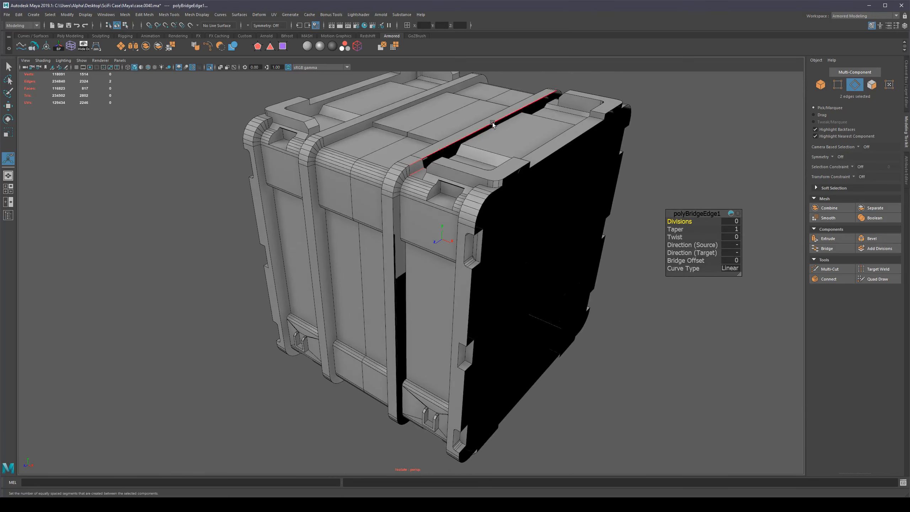
left_click_drag(496, 276, 395, 253, "alt")
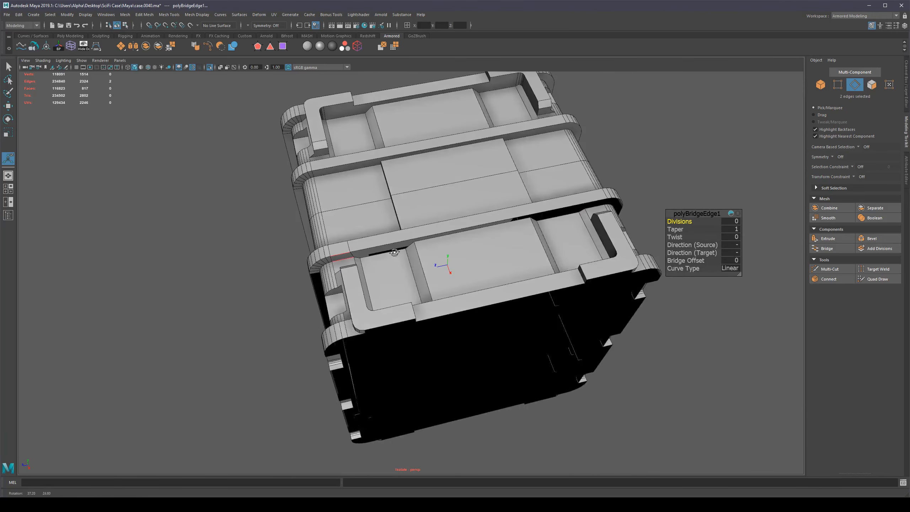
scroll(380, 229, "up", 5)
left_click_drag(371, 219, 390, 256, "alt")
scroll(335, 285, "up", 4)
left_click_drag(335, 285, 388, 261, "alt")
scroll(487, 259, "down", 5)
left_click_drag(488, 259, 296, 304, "alt")
scroll(409, 273, "down", 4)
scroll(399, 284, "up", 5)
scroll(382, 283, "down", 4)
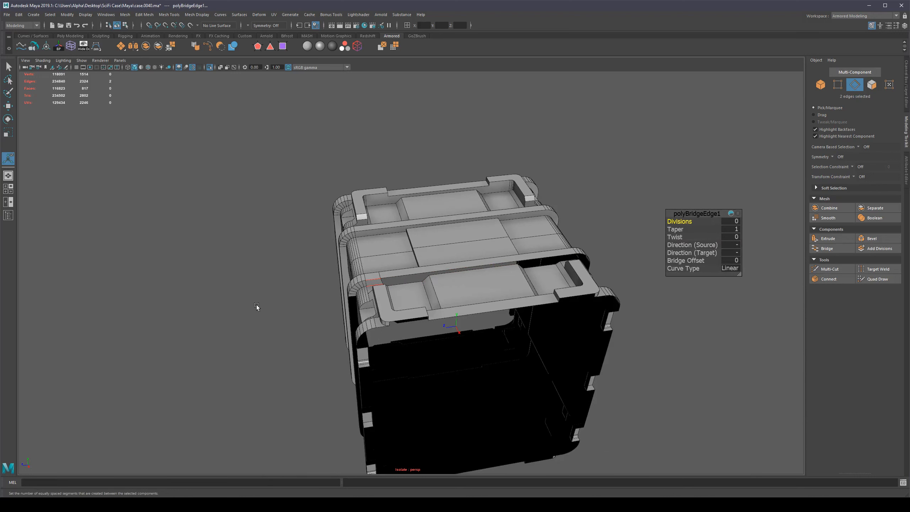
Undo the bridge, the rib cut and the preceding edge cleanup.
key("ctrl+z")
key("ctrl+z")
key("ctrl+z")
key("ctrl+z")
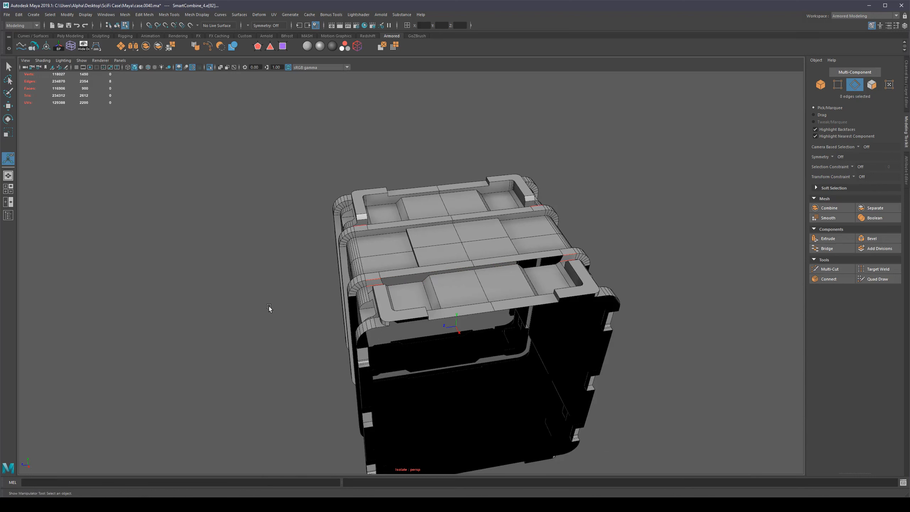
key("ctrl+z")
Examine the restored mesh around the outer rib's open side and the adjoining recess.
left_click_drag(423, 291, 433, 267, "alt")
middle_click_drag(433, 266, 438, 255, "alt")
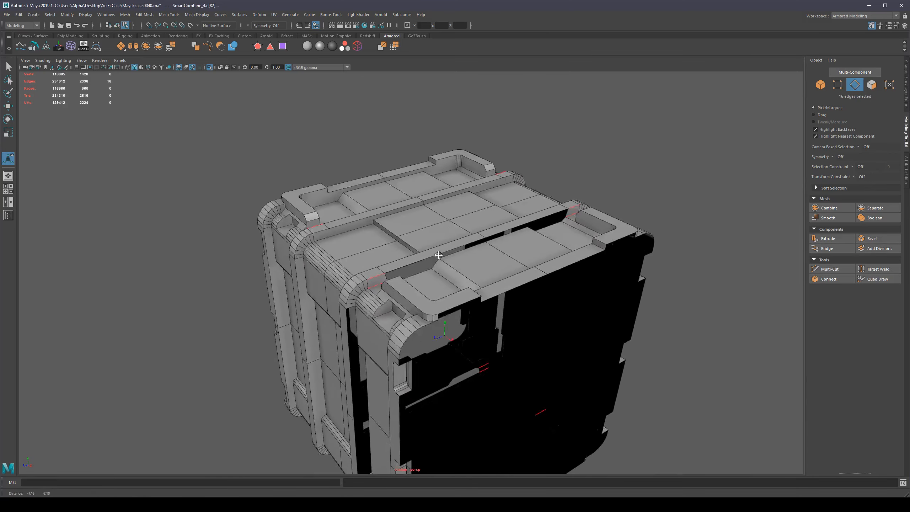
right_click_drag(439, 255, 420, 249, "alt")
left_click(452, 233)
left_click_drag(452, 233, 425, 255, "alt")
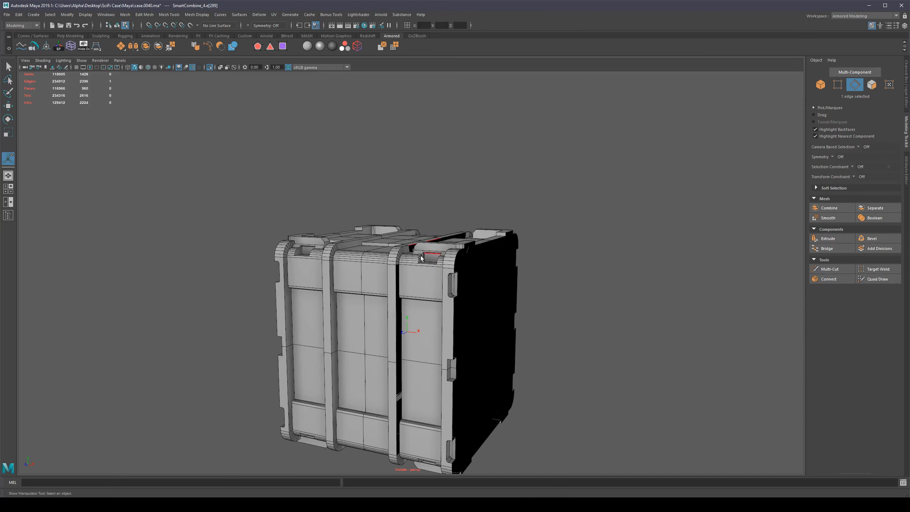
left_click_drag(406, 330, 547, 277, "alt")
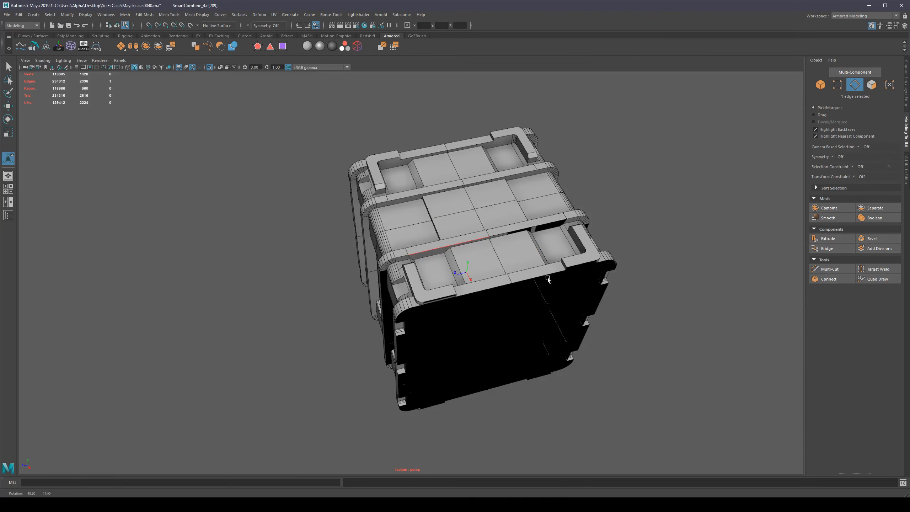
left_click(493, 205)
right_click_drag(492, 205, 517, 182, "alt")
middle_click_drag(518, 182, 473, 323, "alt")
left_click_drag(473, 323, 354, 339, "alt")
Cut extra edges across the outer rib's top face with Multi-Cut, in line with the adjoining recess corners.
left_click_drag(295, 310, 316, 300, "alt")
key("ctrl+shift+x")
left_click(284, 290)
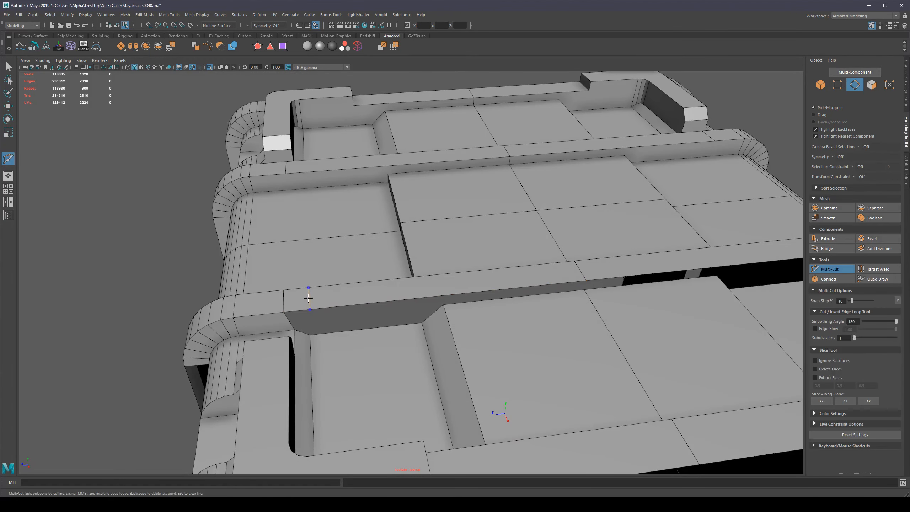
left_click(441, 291, "ctrl")
mouse_move(541, 282)
left_mouse_down("alt")
mouse_move(557, 283)
mouse_move(561, 268)
mouse_move(529, 293)
left_mouse_up("alt")
scroll(374, 291, "up", 3)
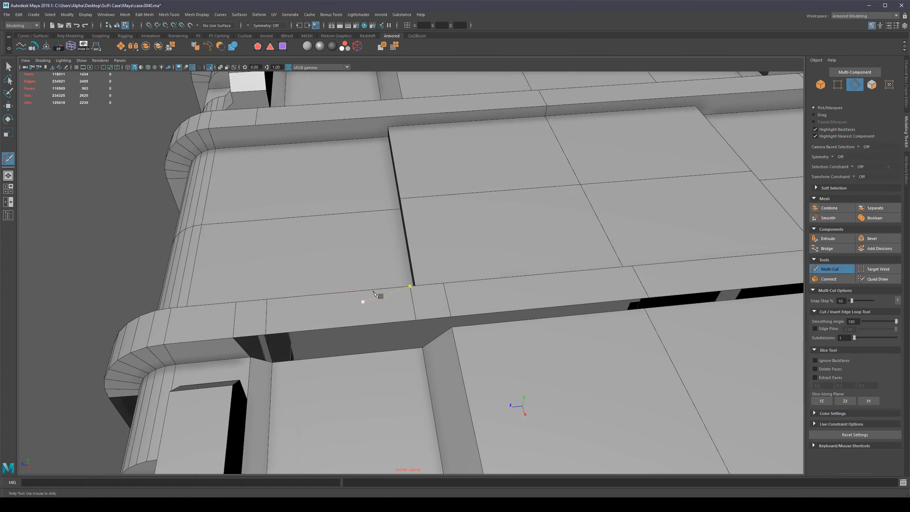
Bridge the outer rib's edge to the recess floor's border and close the small gap beside the corner bracket.
key("q")
left_click(330, 324)
left_click(387, 351, "shift")
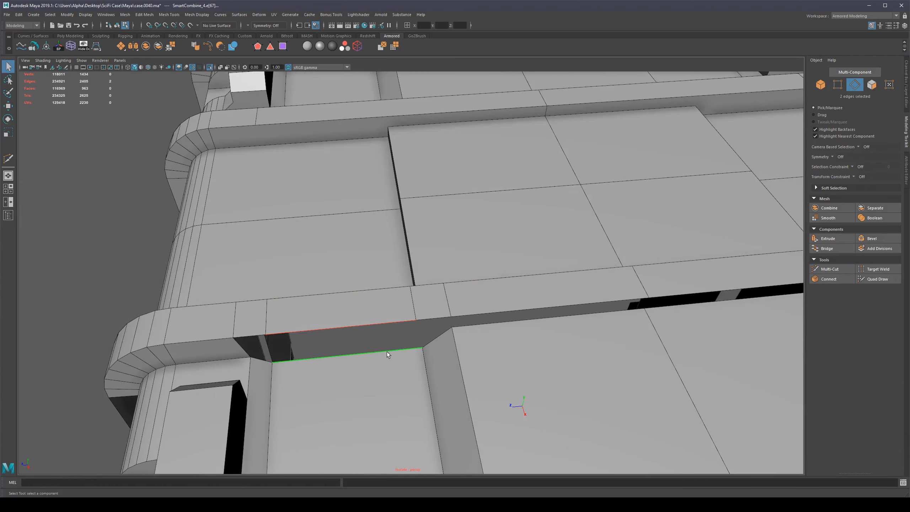
key("g")
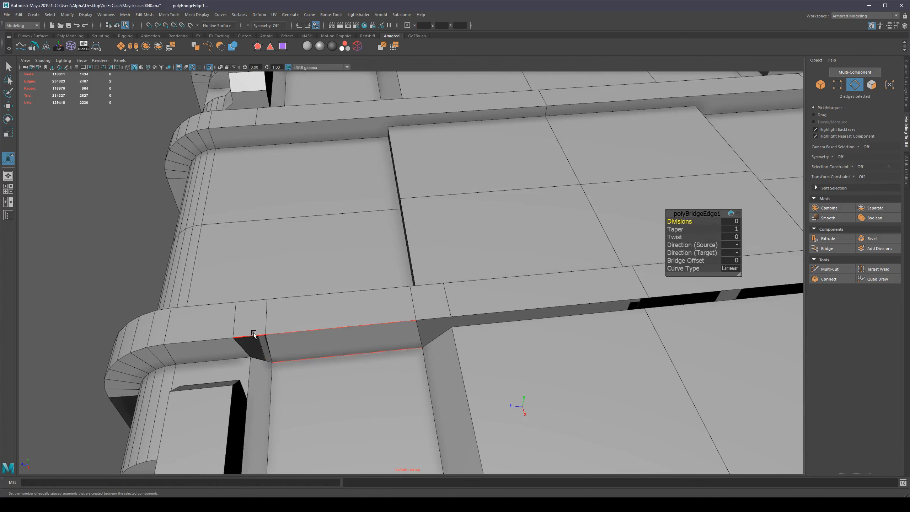
left_click(252, 335)
left_click(266, 348)
left_click(245, 348, "shift")
key("g")
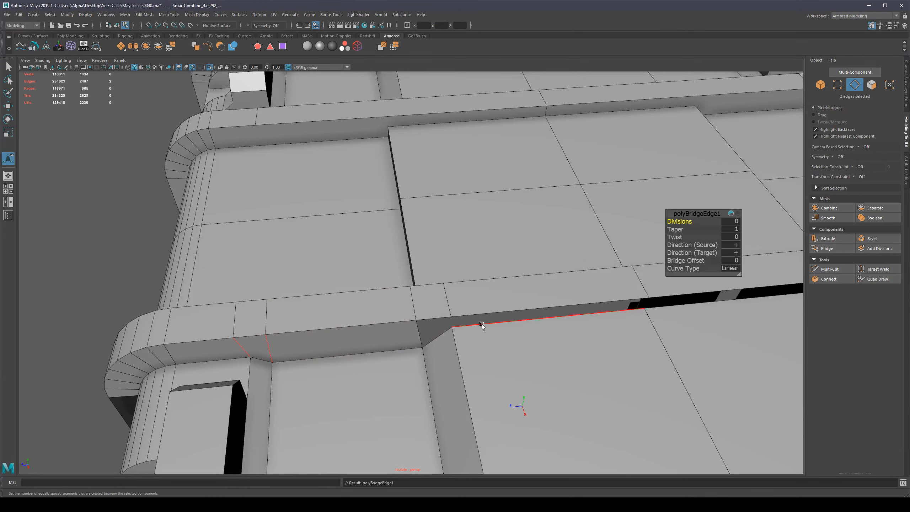
Bridge the next rib edge segments to the recess's sloped edge and the raised panel's border edge.
left_click(440, 317)
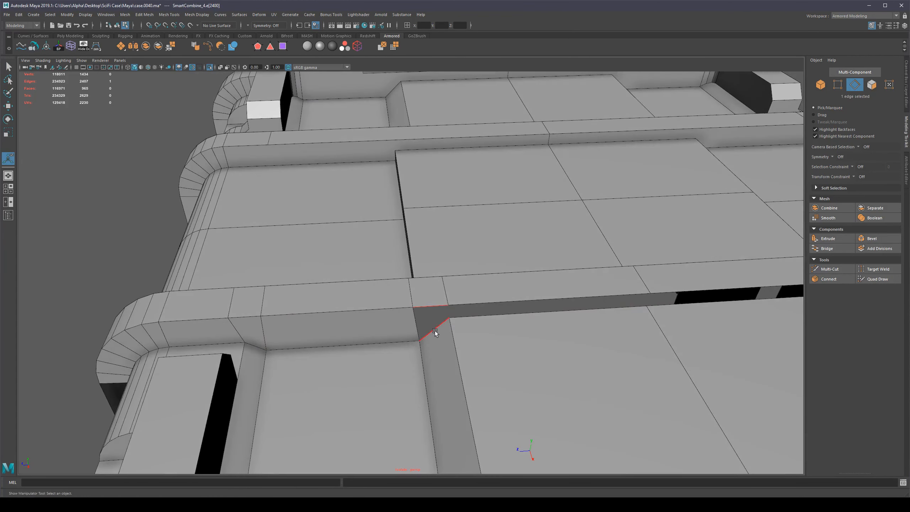
left_click(435, 330, "shift")
key("g")
left_click_drag(518, 302, 472, 299, "alt")
left_click(471, 299)
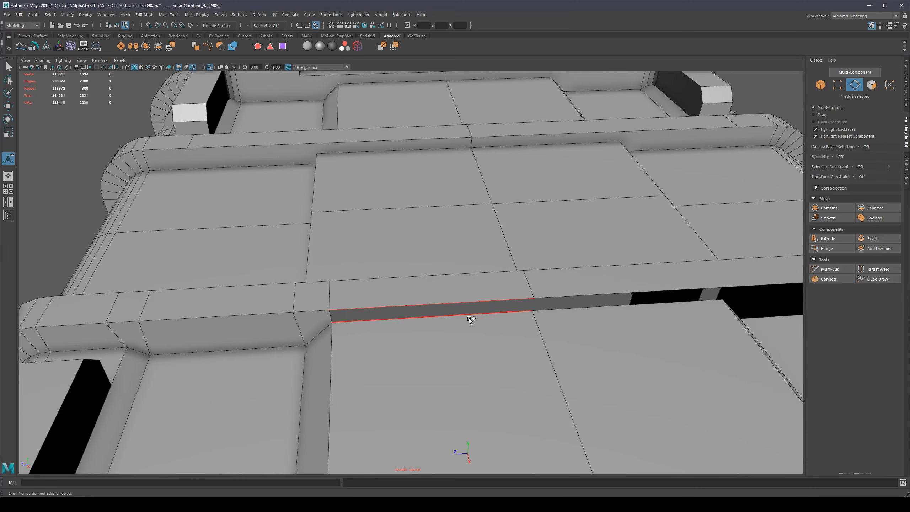
left_click(469, 317, "shift")
scroll(479, 313, "down", 8)
key("g")
Try to bridge the rib's long vertical edge to the upper side panel's border edge.
middle_click_drag(440, 327, 527, 271, "alt")
left_click_drag(527, 273, 443, 255, "alt")
key("q")
left_click(411, 237)
left_click(396, 233, "shift")
key("g")
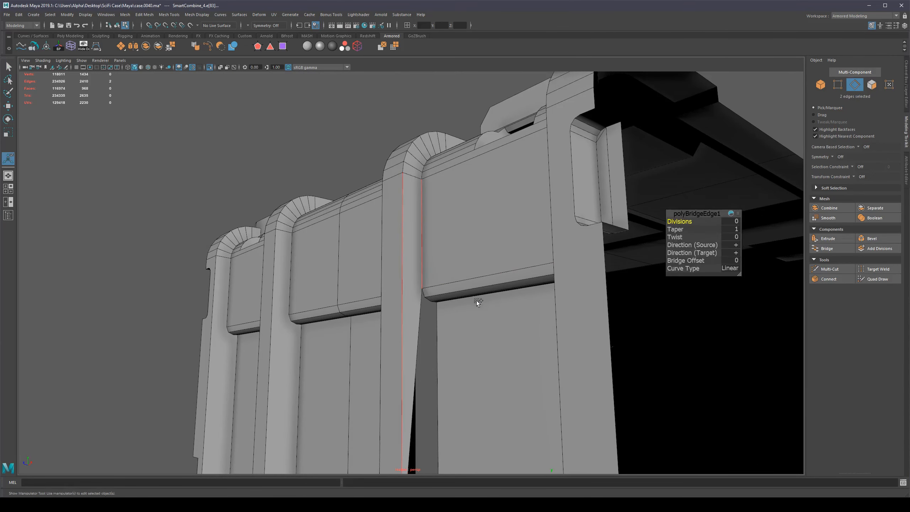
scroll(450, 310, "up", 1)
scroll(450, 309, "down", 7)
key("ctrl+z")
key("ctrl+z")
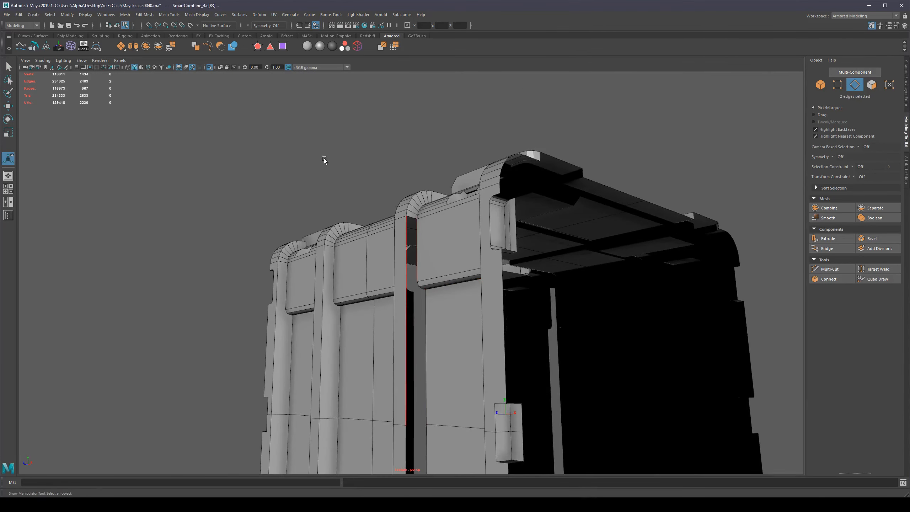
Try to cut across the rib's vertical face near the upper side panel's lower edge with Multi-Cut.
left_click(324, 158)
scroll(414, 276, "up", 6)
right_click_drag(378, 298, 316, 297, "shift")
left_click(390, 124)
left_click(387, 300)
right_click(388, 302)
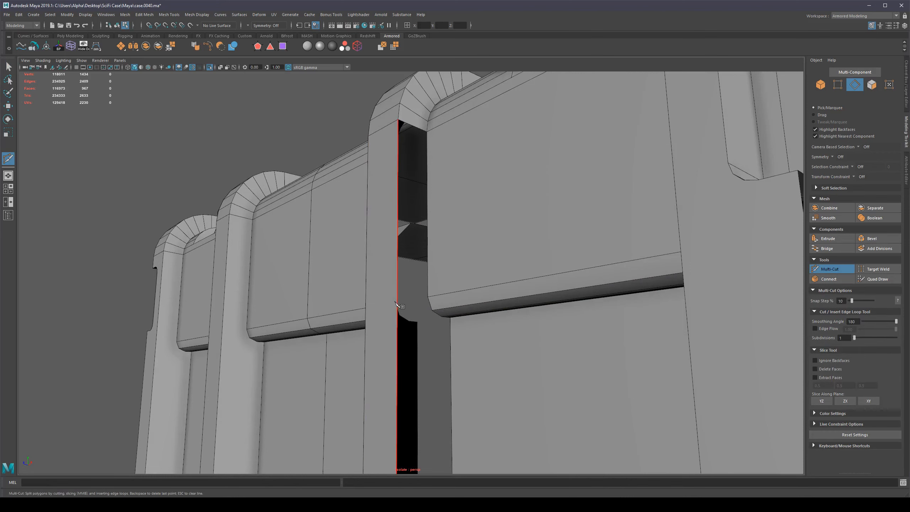
left_click_drag(415, 309, 415, 300, "alt")
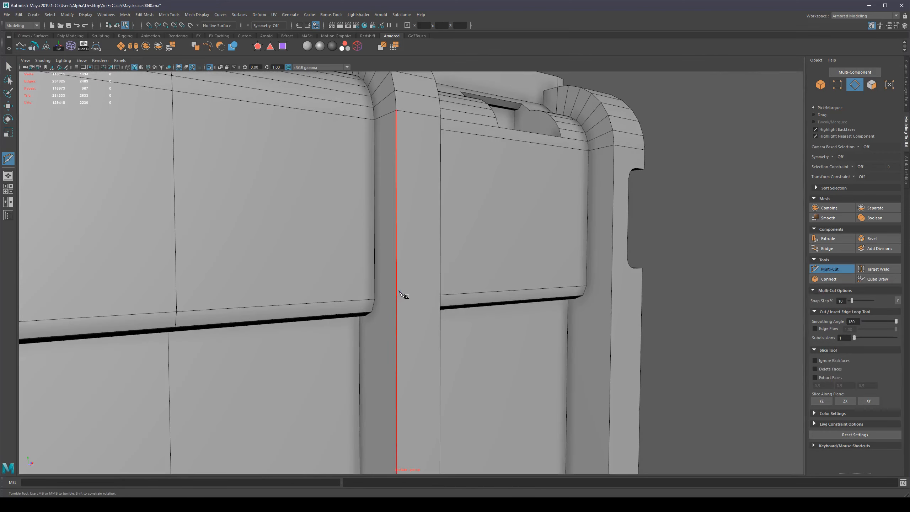
key("q")
Delete the stray vertex on the rib's long vertical edge.
scroll(424, 297, "down", 5)
key("F9")
left_click_drag(426, 317, 344, 281, "alt")
key("Delete")
Cut across the rib's outer face with Multi-Cut near the raised upper side panel's lower edge.
scroll(428, 272, "up", 5)
key("ctrl+shift+x")
left_click(356, 277)
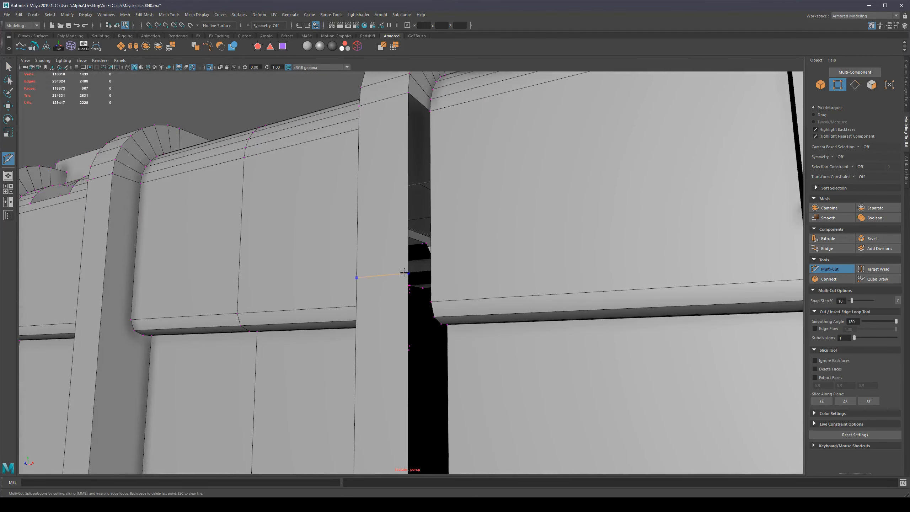
left_click(405, 299)
key("q")
Bridge the rib's edge segment above the cut to the raised upper side panel's border edge.
left_click_drag(411, 315, 428, 252, "alt")
key("F10")
left_click(435, 253)
left_click(388, 249, "shift")
scroll(421, 296, "down", 4)
key("ctrl+shift+b")
Try to bridge the rib's edge below the cut to the recessed side panel's vertical border edge.
scroll(429, 318, "up", 4)
left_click(500, 268)
left_click(449, 270, "shift")
key("ctrl+shift+b")
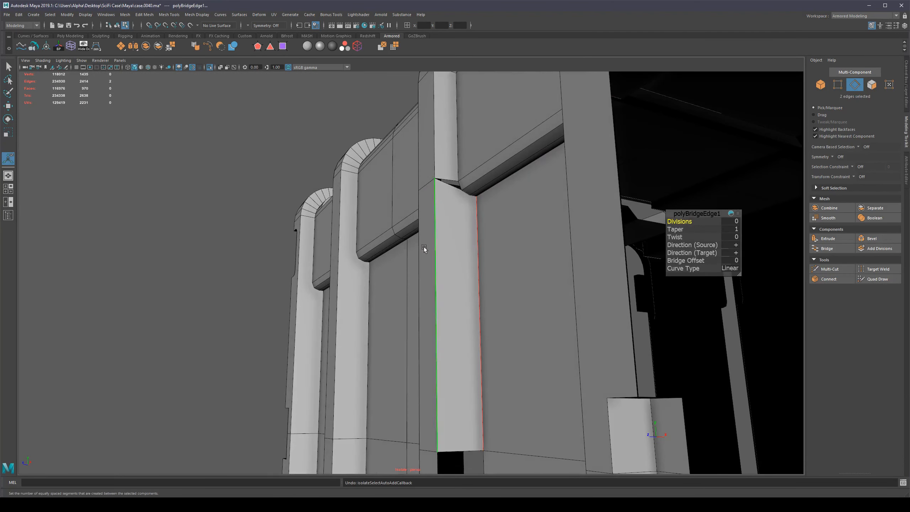
key("ctrl+z")
Cut across the rib's outer face again with Multi-Cut, slightly below the first cut.
left_click(173, 289)
key("ctrl+shift+x")
left_click(436, 243)
left_click(418, 251)
key("q")
Bridge the rib's edge segment below the second cut to the recessed side panel's vertical border edge.
left_click(437, 276)
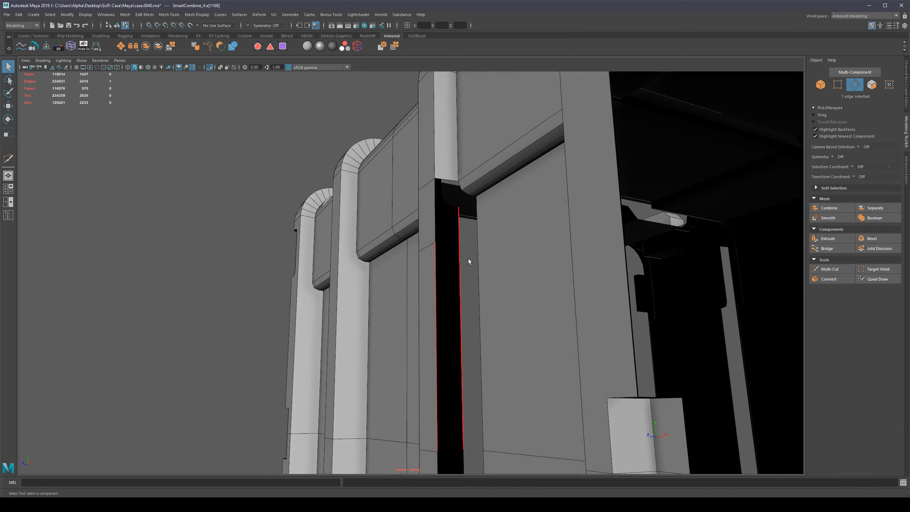
left_click(479, 256, "shift")
key("ctrl+shift+b")
key("q")
Fill the remaining hole between the rib's bridged faces at the raised panel's lower corner.
scroll(480, 154, "up", 3)
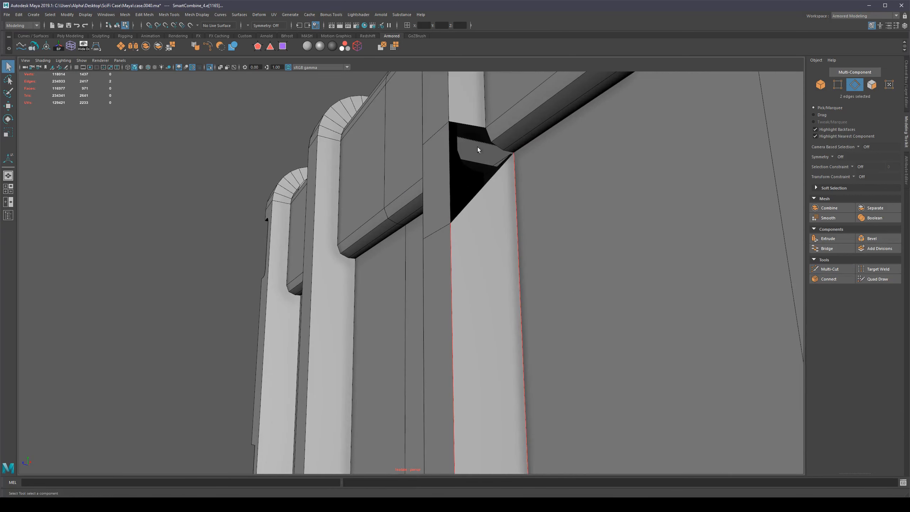
double_click(488, 135)
left_click_drag(539, 191, 448, 257, "alt")
right_click_drag(507, 261, 500, 353, "shift")
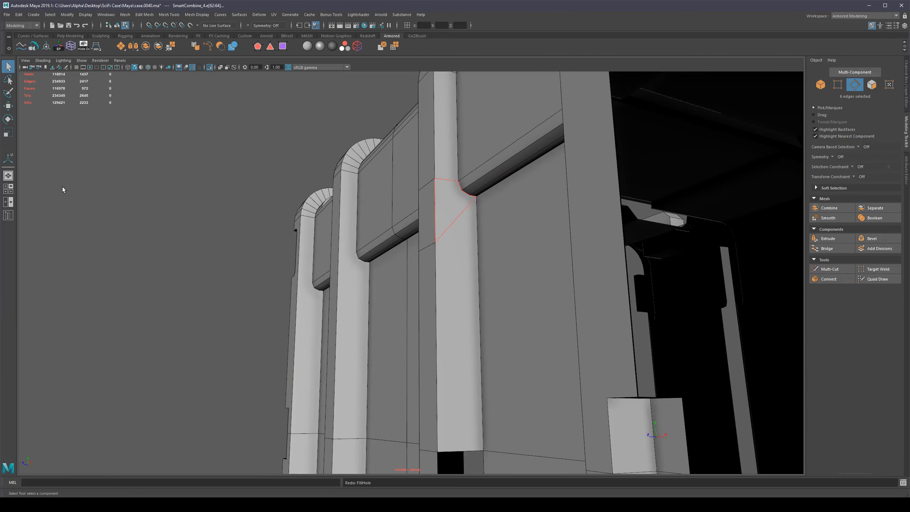
Mirror the rebuilt rib geometry across the whole case so the matching rib gaps are closed too.
left_click_drag(408, 157, 318, 212, "alt")
scroll(317, 212, "down", 5)
left_click_drag(376, 295, 451, 267, "alt")
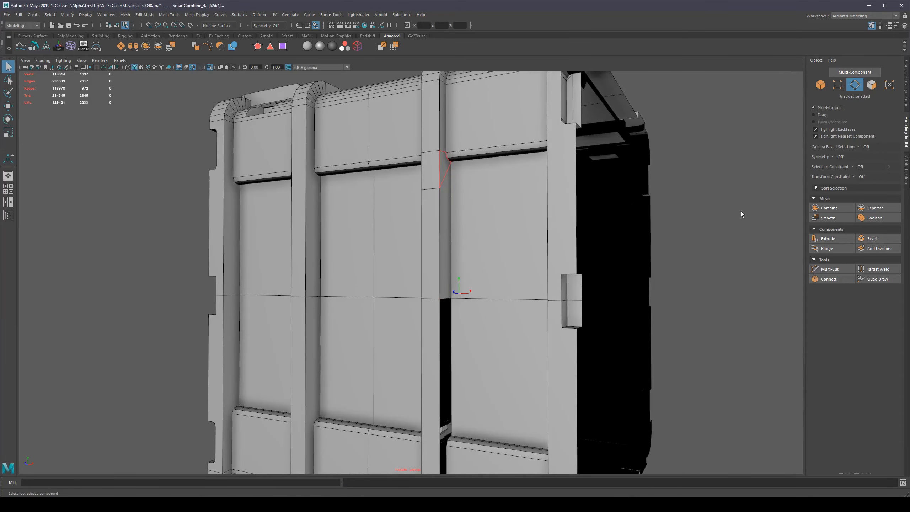
right_click_drag(742, 211, 658, 240, "alt")
key("F8")
left_click_drag(659, 242, 675, 241, "alt")
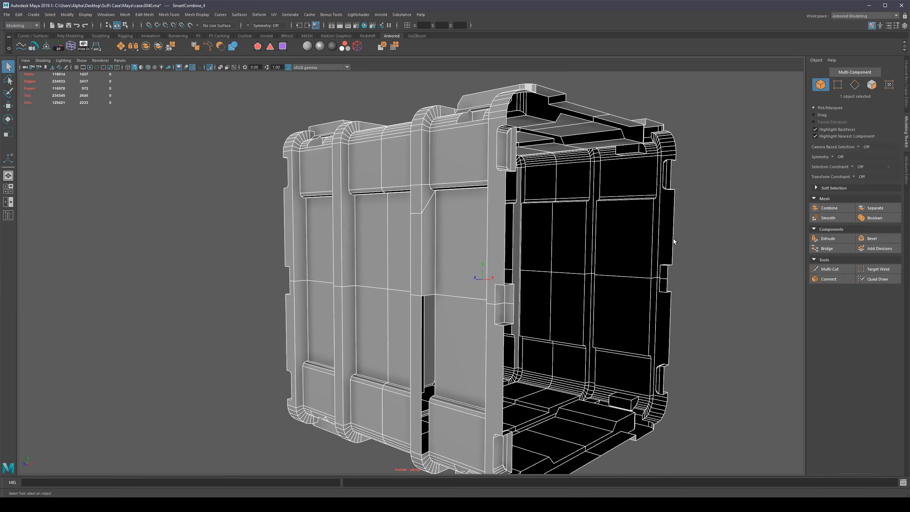
key("g")
left_click_drag(608, 201, 541, 225, "alt")
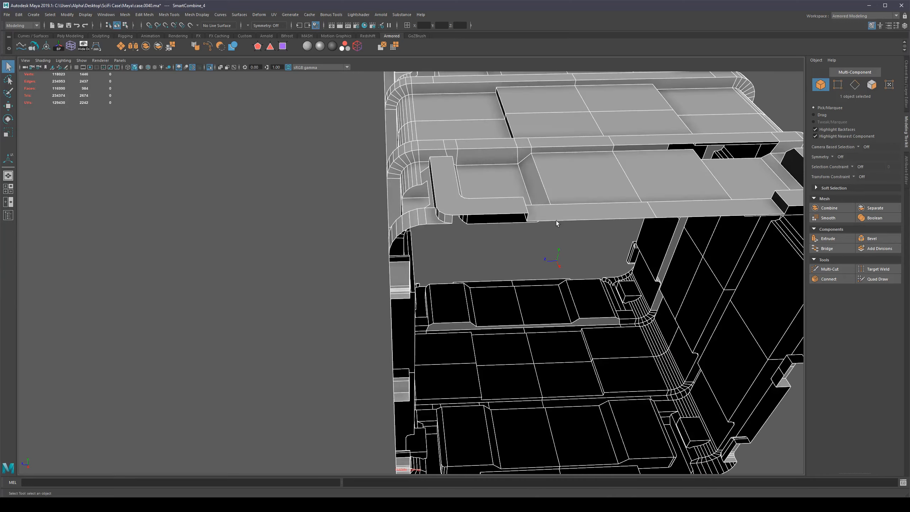
key("alt+z")
left_click_drag(374, 235, 488, 226, "alt")
key("g")
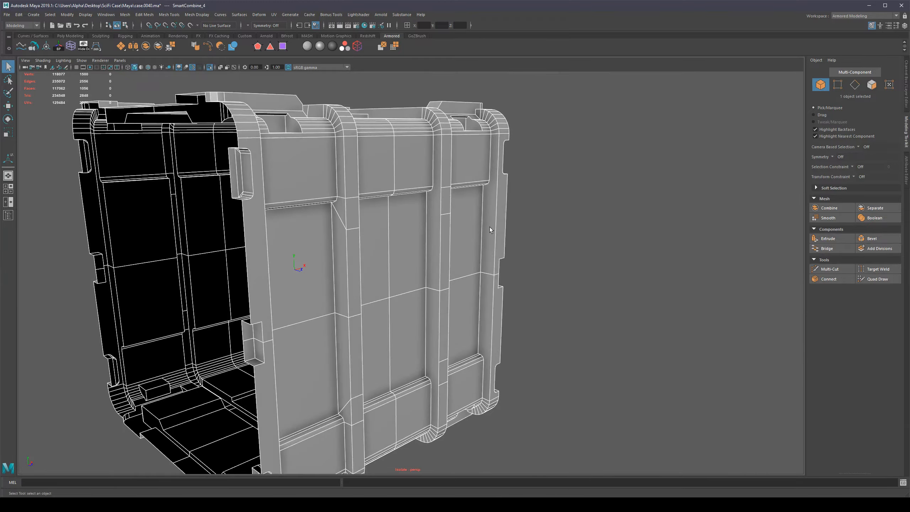
Inspect the mirrored ribs and their extra cross edges along the case's side and top.
left_click_drag(538, 253, 497, 270, "alt")
scroll(497, 270, "up", 10)
key("F10")
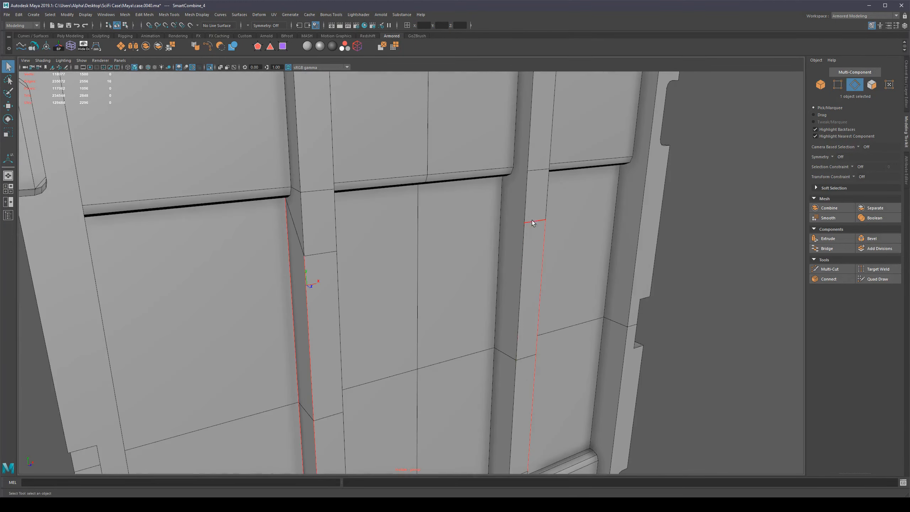
left_click(532, 220)
left_click_drag(542, 217, 575, 232, "alt")
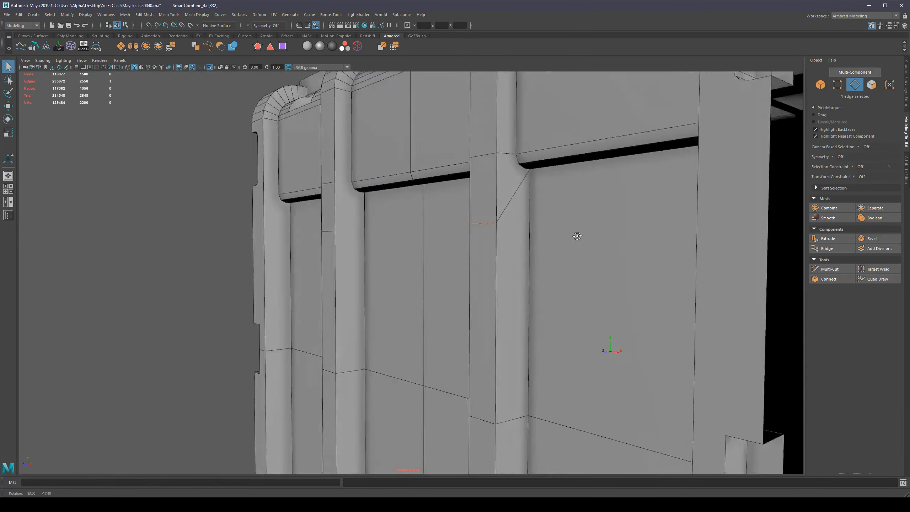
scroll(575, 232, "down", 8)
left_click_drag(563, 188, 438, 232, "alt")
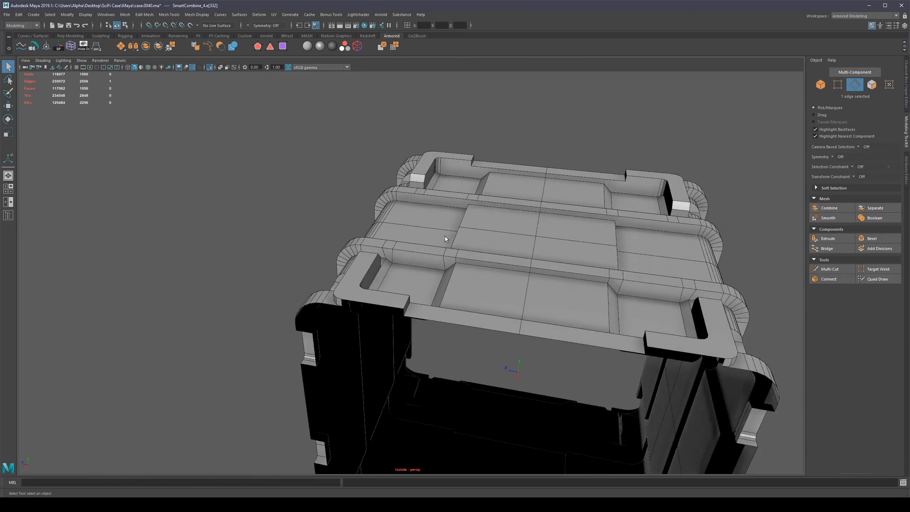
scroll(470, 233, "up", 8)
left_click_drag(500, 232, 466, 206, "alt")
Try to merge the two neighbouring cross edges on the top rib to their center.
left_click(520, 240, "shift")
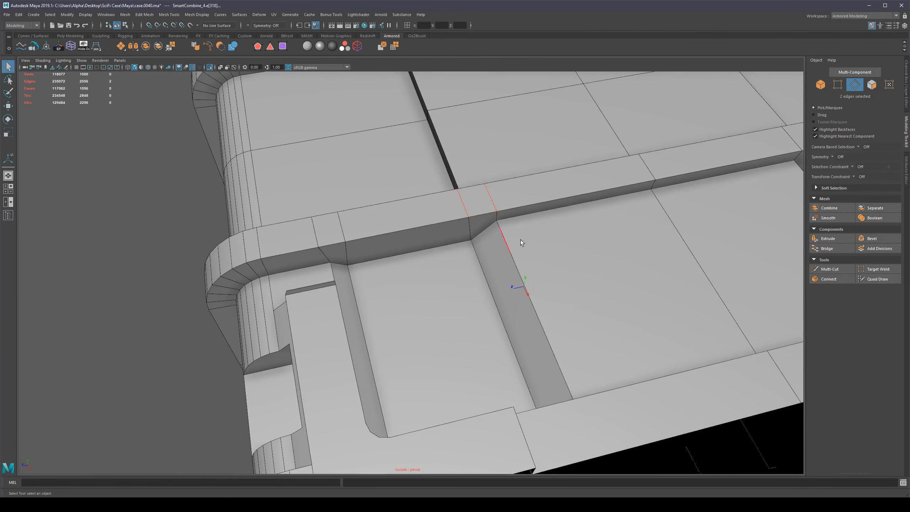
left_click_drag(519, 240, 519, 216, "alt")
right_click_drag(524, 216, 519, 185, "shift")
left_click_drag(510, 223, 495, 235, "alt")
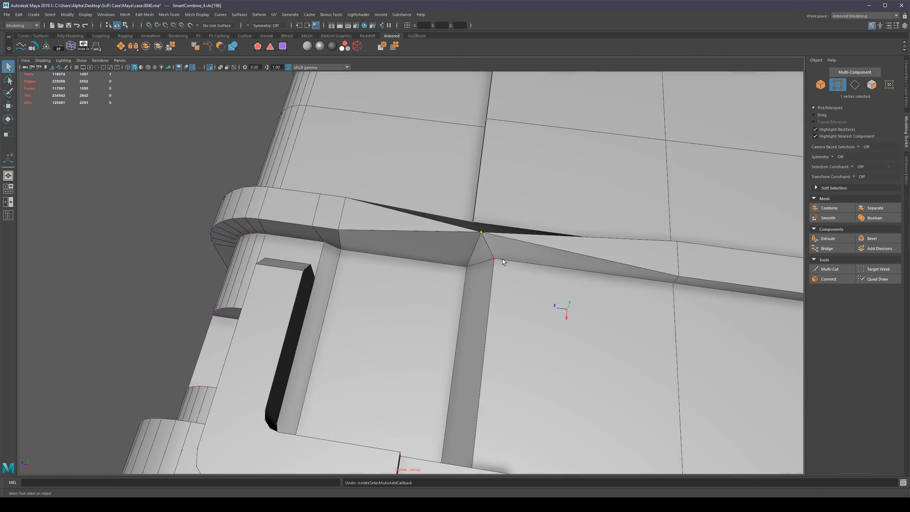
key("ctrl+z")
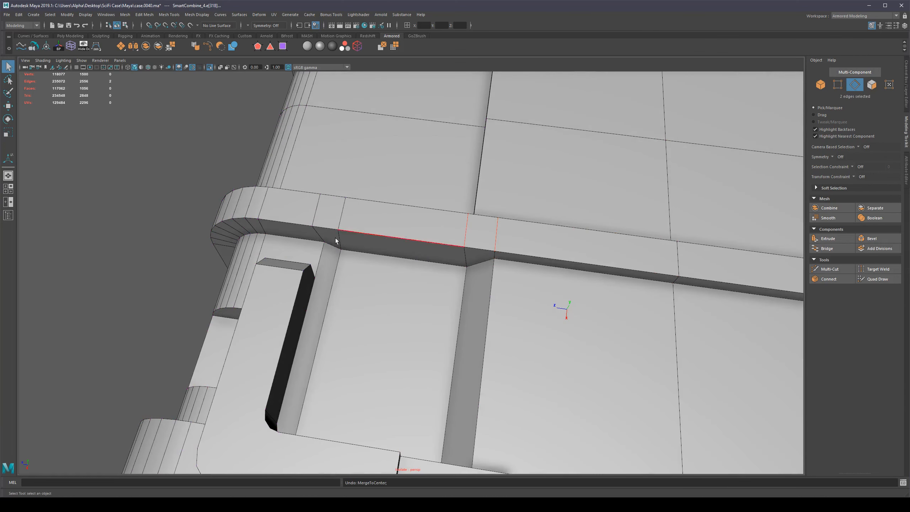
Merge the doubled cross edges on the top rib with Target Weld, beside the recess's sloped walls.
left_click(498, 216)
right_click_drag(561, 239, 558, 246, "shift")
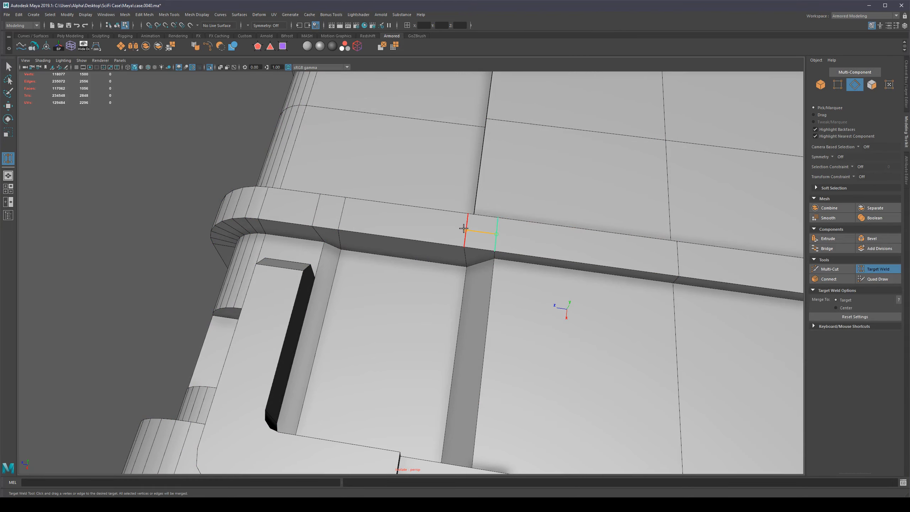
left_click_drag(494, 231, 536, 229, "alt")
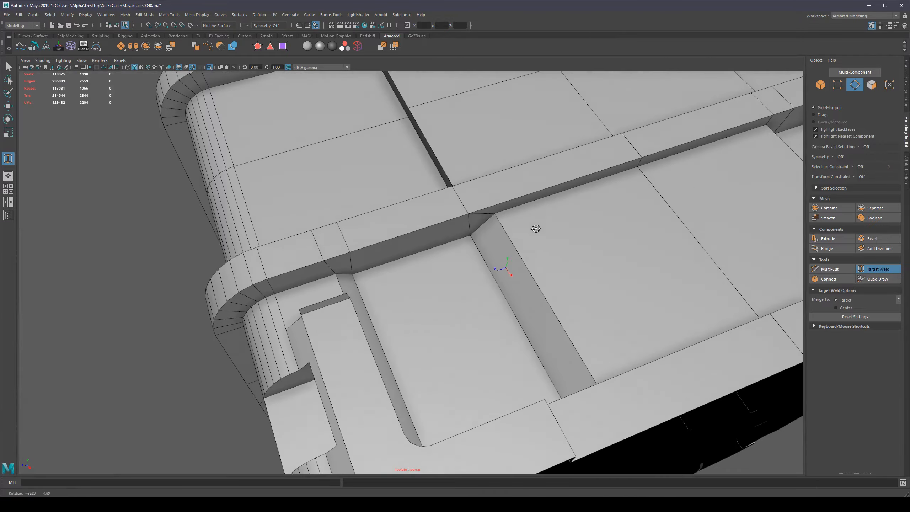
left_click_drag(345, 238, 362, 213, "alt")
key("q")
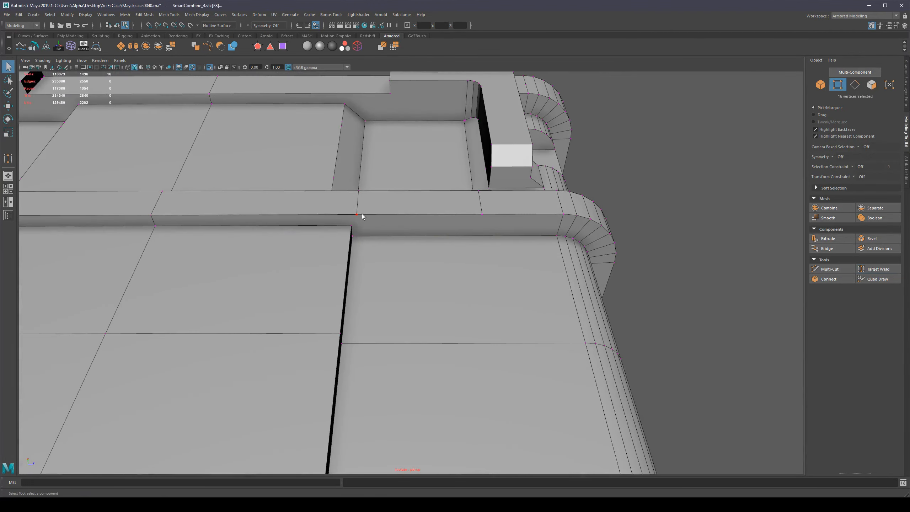
Connect the rib's top-edge vertices to the recessed top panel's corner vertex with new edges down the rib's side.
left_click(353, 226, "shift")
key("ctrl+shift+e")
left_click_drag(396, 260, 366, 246, "alt")
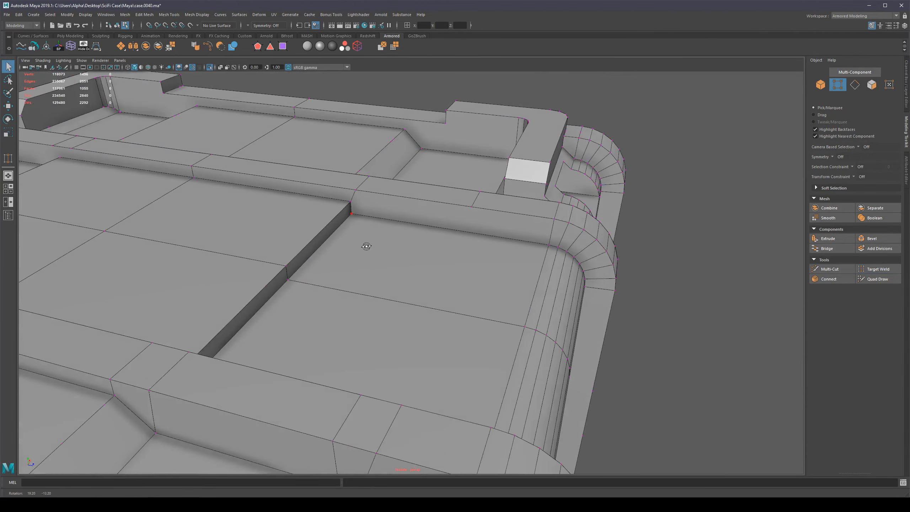
left_click_drag(449, 245, 411, 224, "alt")
left_click(365, 206)
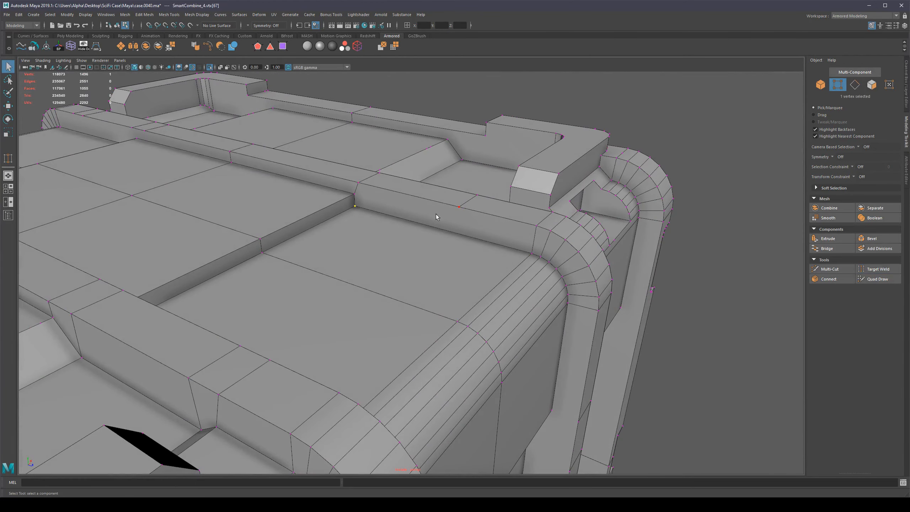
key("ctrl+shift+e")
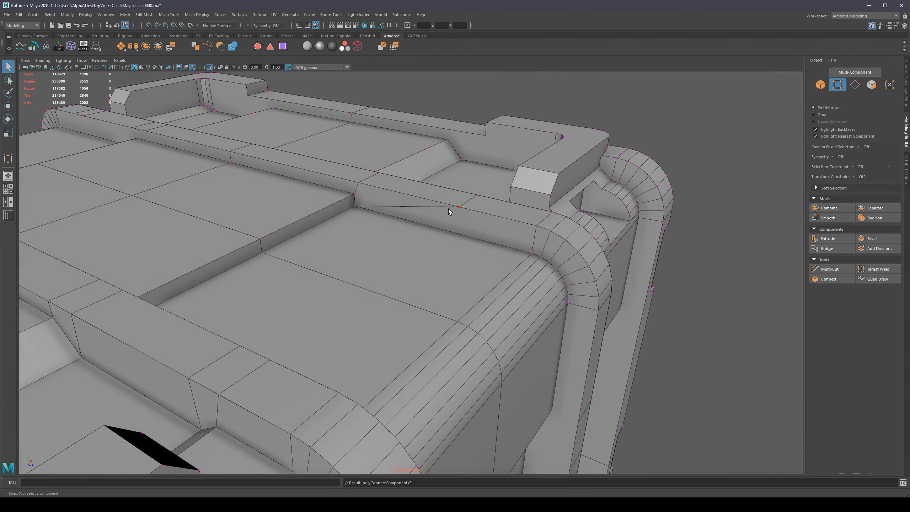
Connect the notch's two upper corners to the nearest lower corner vertices of the raised bracket above it.
left_click_drag(449, 212, 454, 256, "alt")
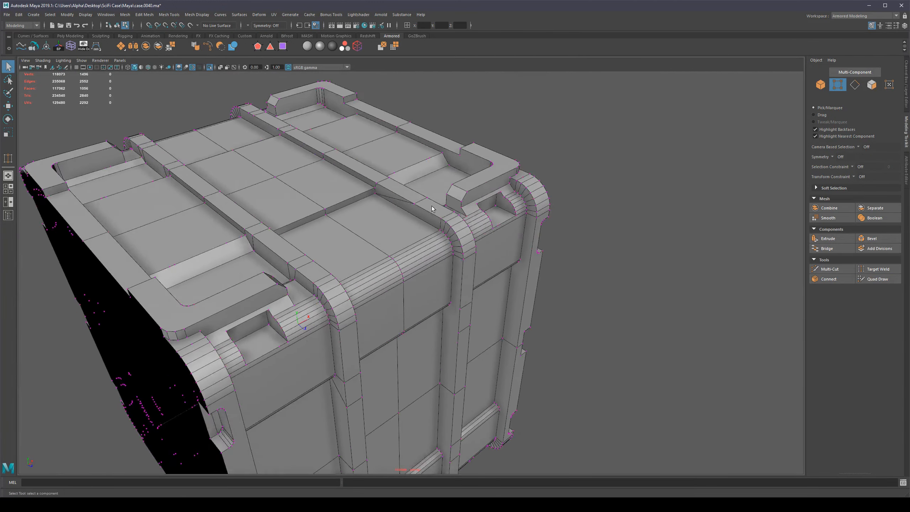
right_click_drag(455, 257, 486, 264, "alt")
left_click_drag(485, 271, 459, 262, "alt")
middle_click_drag(509, 186, 446, 241, "alt")
right_click_drag(447, 241, 505, 245, "alt")
left_click_drag(439, 264, 412, 256, "alt")
left_click(406, 228)
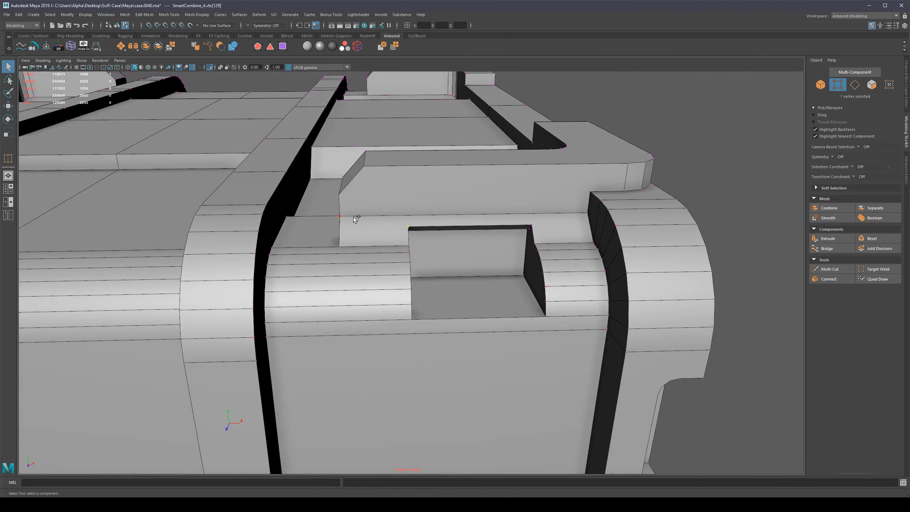
key("c")
left_click(536, 226)
left_click(579, 217, "shift")
key("c")
Triangulate the two curved side faces inside the notch beneath the raised bracket.
right_click_drag(579, 218, 549, 230, "alt")
left_click_drag(551, 233, 333, 300, "alt")
key("F11")
left_click(286, 282)
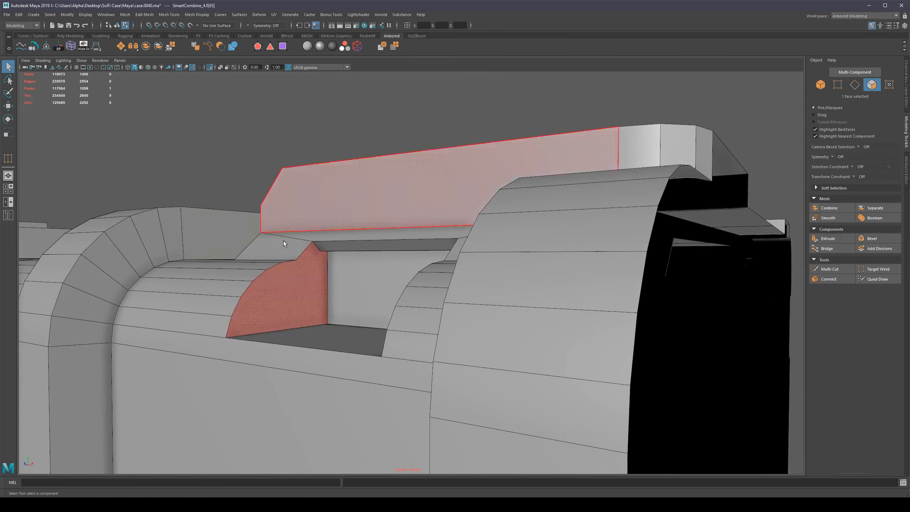
right_click_drag(307, 294, 299, 371, "shift")
left_click_drag(457, 300, 505, 302, "alt")
left_click(656, 301)
middle_click_drag(686, 120, 515, 123, "alt")
key("g")
scroll(511, 296, "up", 2)
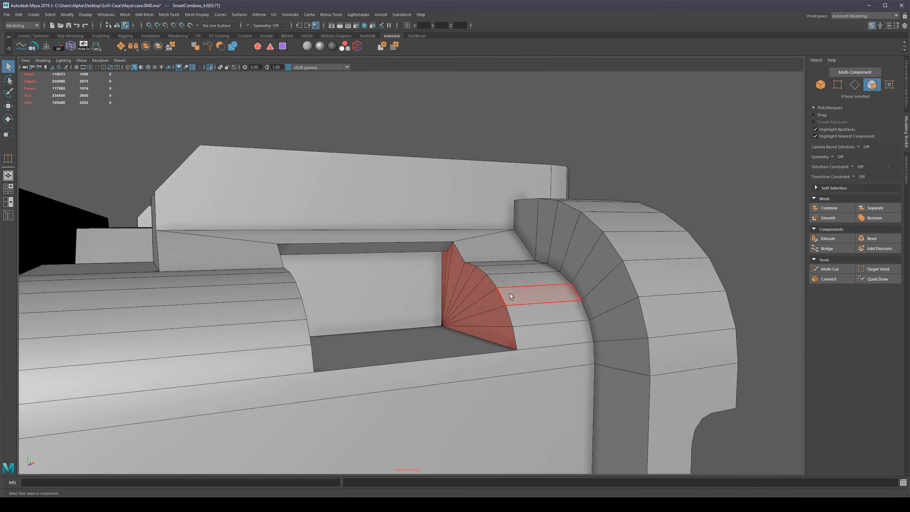
left_click_drag(511, 296, 444, 306, "alt")
left_click(317, 361)
scroll(317, 361, "down", 5)
double_click(330, 338)
left_click(603, 229)
left_click_drag(512, 253, 473, 252, "alt")
scroll(473, 252, "up", 4)
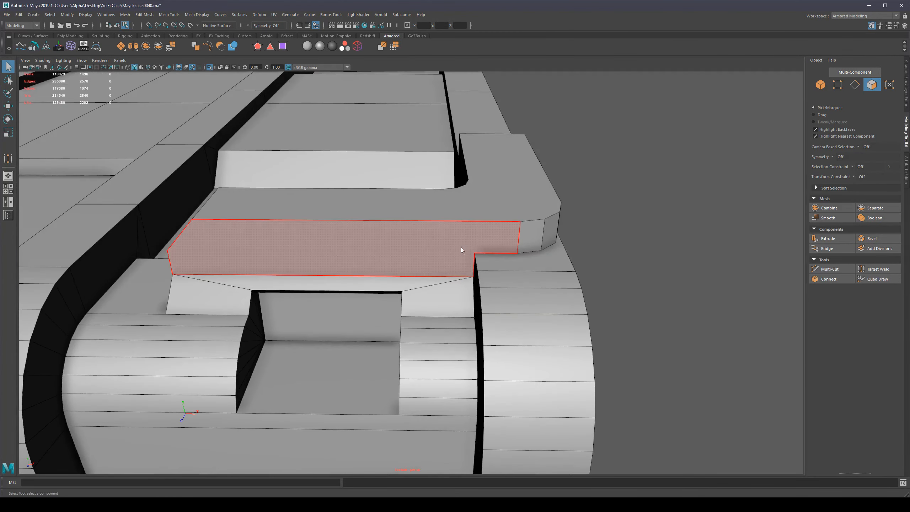
Try to connect the upper vertex at the bracket's rounded end to the corner where its front face meets the rib.
key("F9")
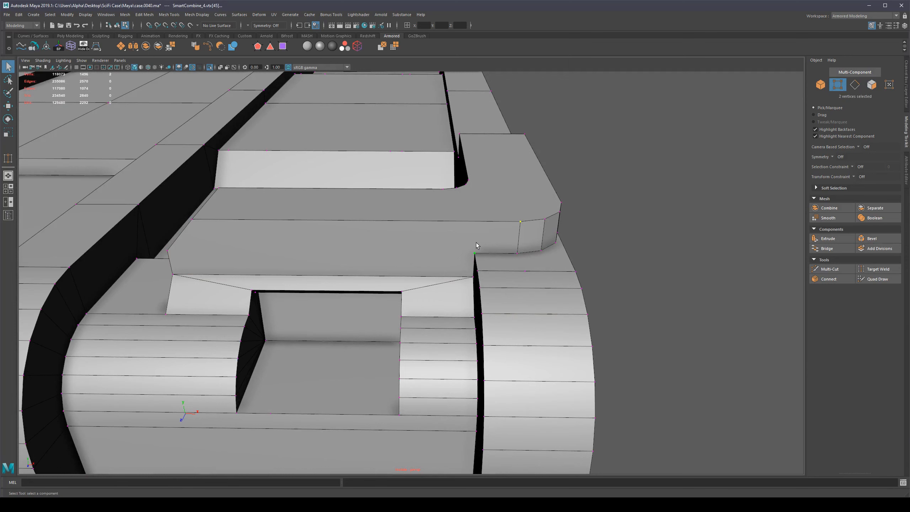
key("alt+c")
left_click_drag(461, 258, 446, 235, "alt")
key("F11")
left_click(446, 235)
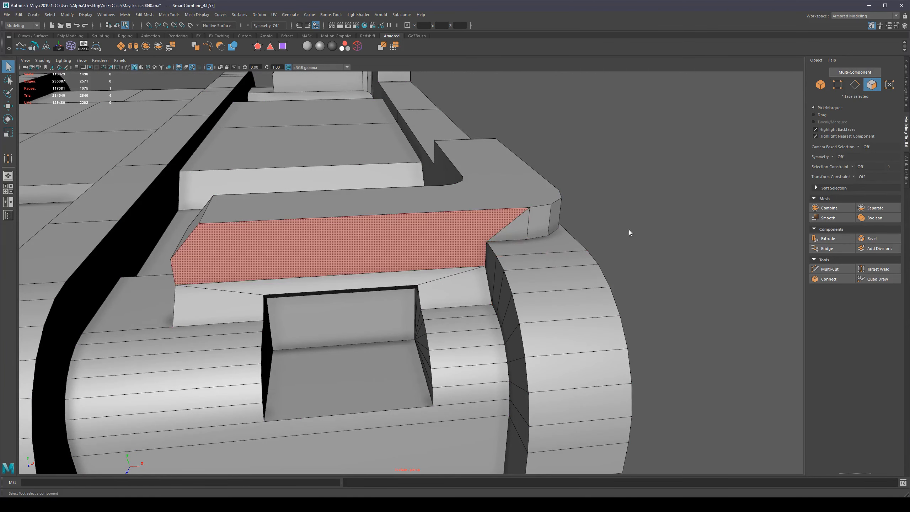
key("ctrl+z")
key("ctrl+z")
key("ctrl+z")
Try to connect the upper vertex at the bracket's chamfered end to the rib corner across its front face.
key("F9")
left_click(488, 242)
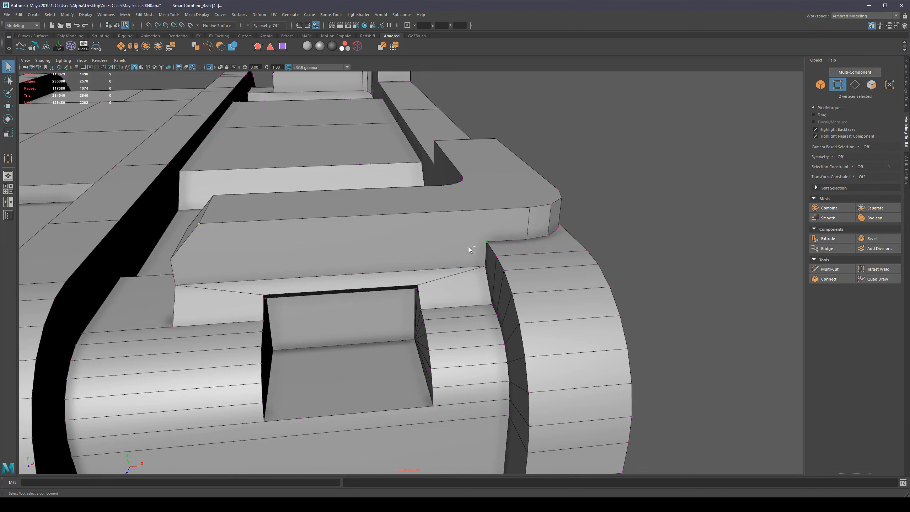
key("alt+c")
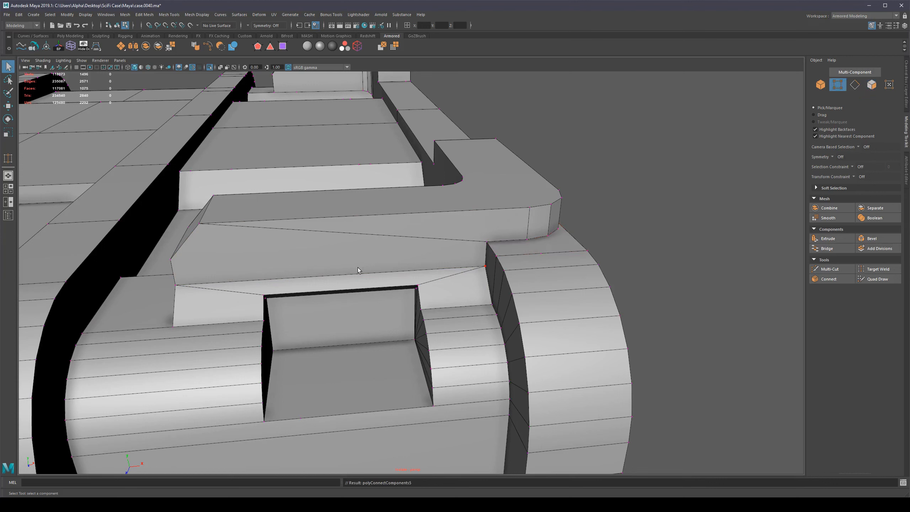
key("ctrl+z")
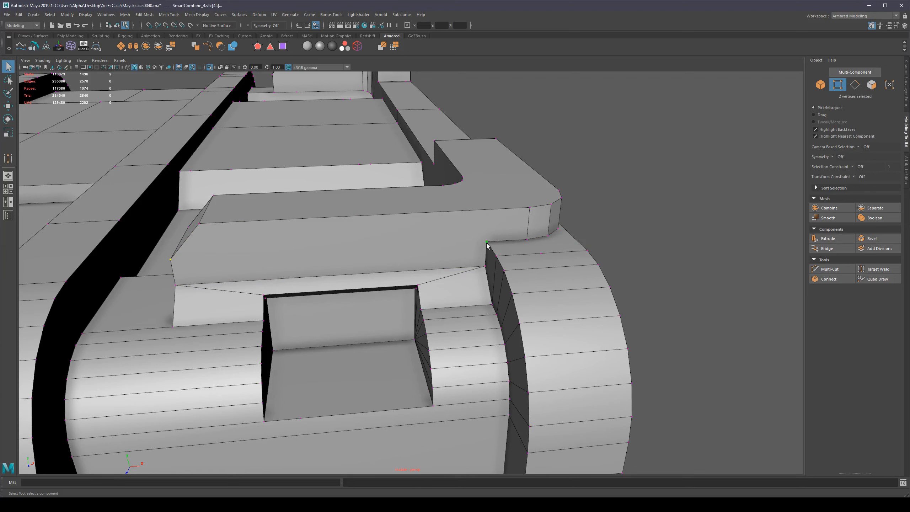
Connect the lower chamfer vertex at the bracket's end to the rib corner across its front face.
key("alt+c")
left_click_drag(700, 209, 619, 223, "alt")
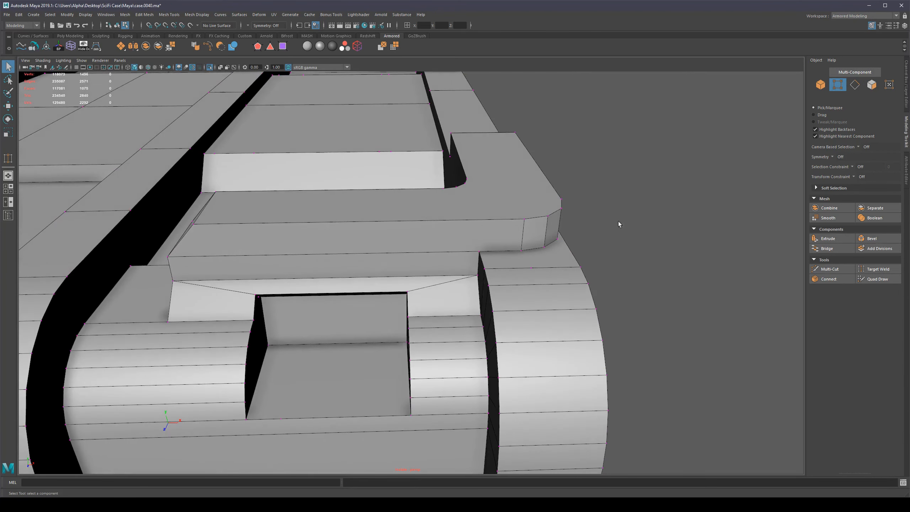
left_click(480, 244)
key("c")
Connect the opposing vertices around the bracket's rounded bend across its top face and down its inner wall.
left_click_drag(436, 257, 609, 265, "alt")
key("c")
left_click(377, 190)
left_click(382, 239, "shift")
key("c")
left_click(391, 194)
left_click(393, 242, "shift")
key("c")
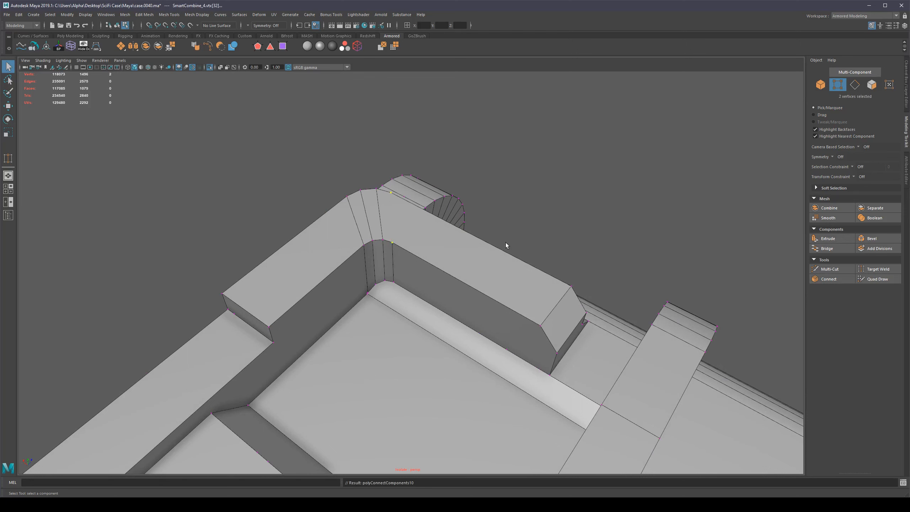
key("c")
left_click_drag(506, 245, 553, 260, "alt")
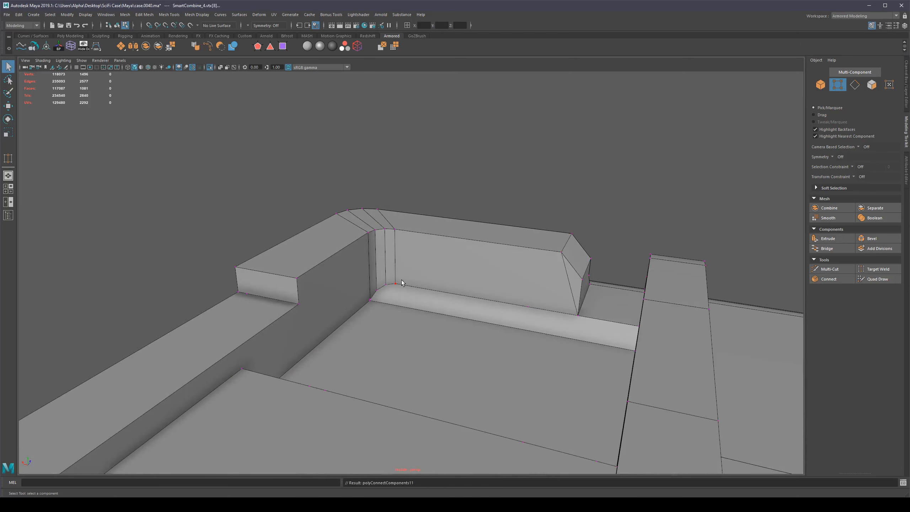
Try to connect the bracket's lower end vertex to the recess's inner corner and to the wall corners beside the groove.
left_click_drag(402, 283, 269, 281, "alt")
left_click(365, 292)
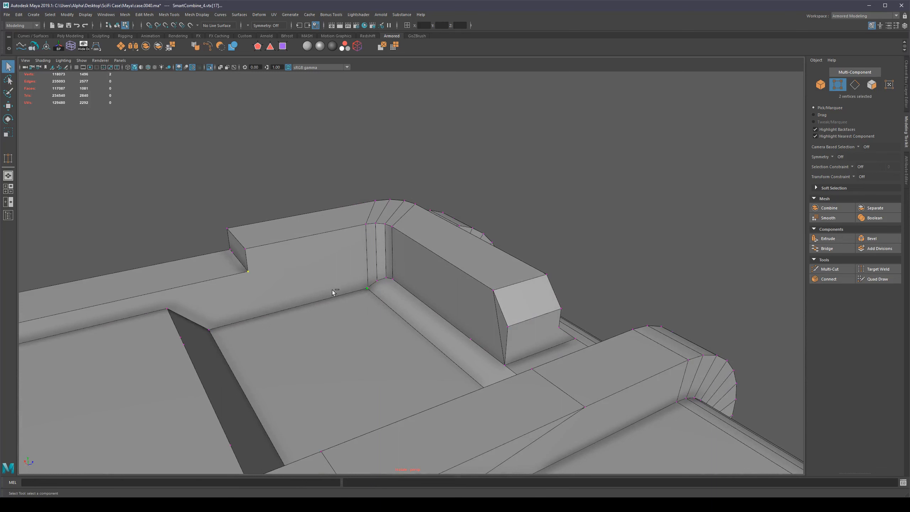
key("c")
left_click(168, 308)
key("c")
left_click(210, 327)
key("c")
Undo the last vertex connections below the bracket.
left_click_drag(324, 297, 95, 293, "alt")
scroll(426, 256, "down", 4)
left_click_drag(315, 258, 505, 263, "alt")
scroll(258, 257, "up", 8)
key("ctrl+z")
key("ctrl+z")
key("ctrl+z")
key("ctrl+z")
Connect the bracket's lower end vertex to the recess's inner corner and to the wall corner beside the groove.
left_click_drag(244, 256, 317, 245, "alt")
left_click(328, 224)
left_click_drag(396, 250, 441, 278, "alt")
key("alt+c")
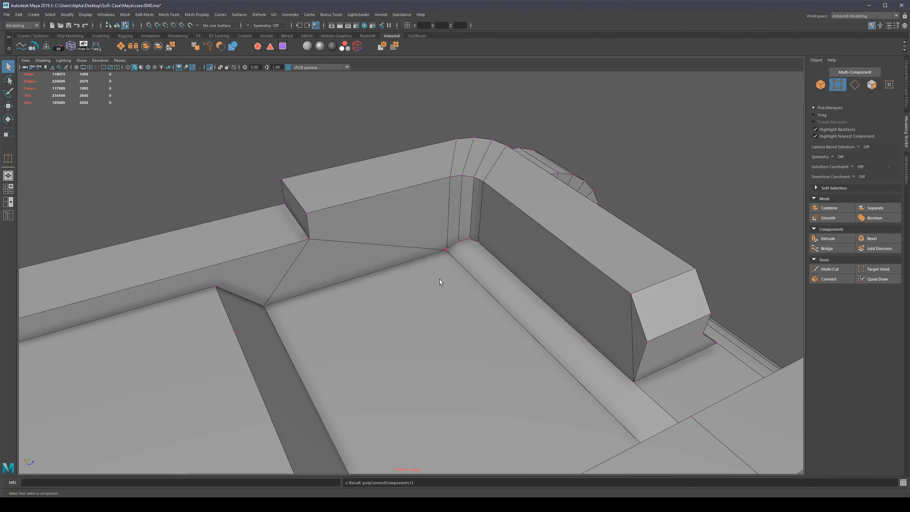
Delete the stray vertex near the bracket's end.
left_click_drag(229, 283, 409, 263, "alt")
left_click(349, 290)
key("Delete")
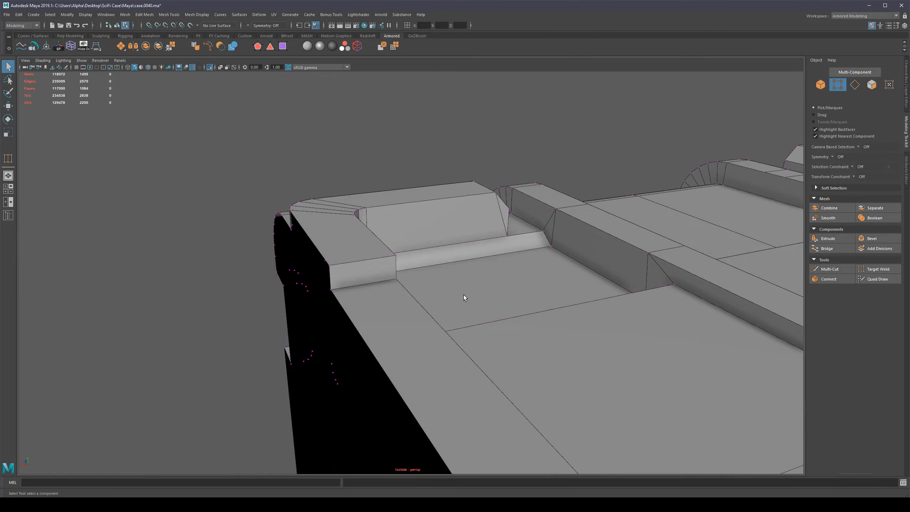
Return to object mode and mirror the cleaned-up bracket geometry across the case.
left_click_drag(342, 239, 222, 255, "alt")
scroll(270, 253, "down", 6)
left_click_drag(287, 270, 322, 266, "alt")
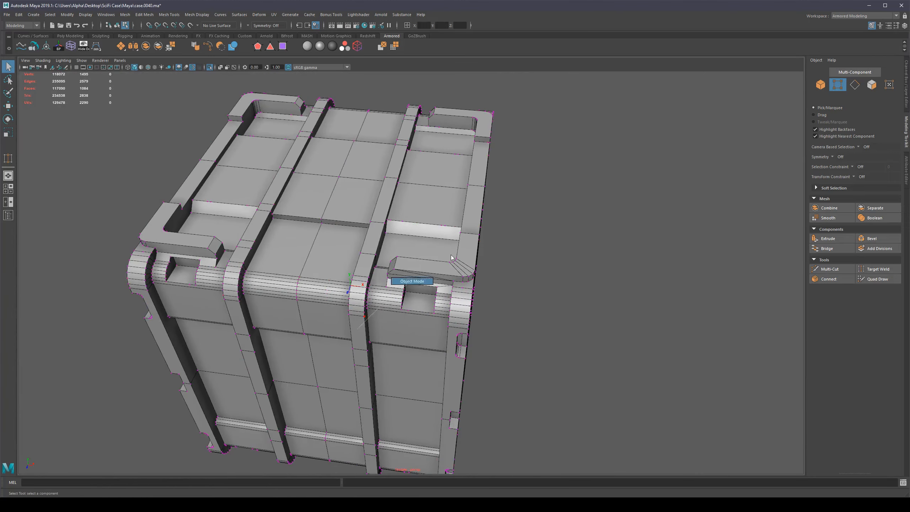
right_click_drag(411, 285, 517, 234)
key("g")
Cut an edge with Multi-Cut from the ledge's upper end corner across to the corner rib's vertical edge.
left_click_drag(517, 238, 477, 274, "alt")
right_click_drag(477, 274, 508, 278, "alt")
left_click_drag(508, 278, 397, 247, "alt")
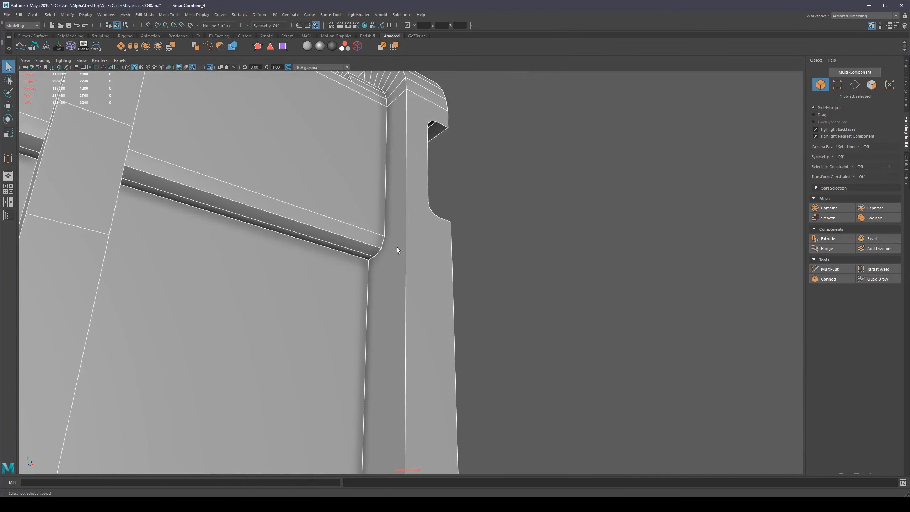
scroll(397, 248, "up", 3)
key("ctrl+shift+x")
left_click(379, 229)
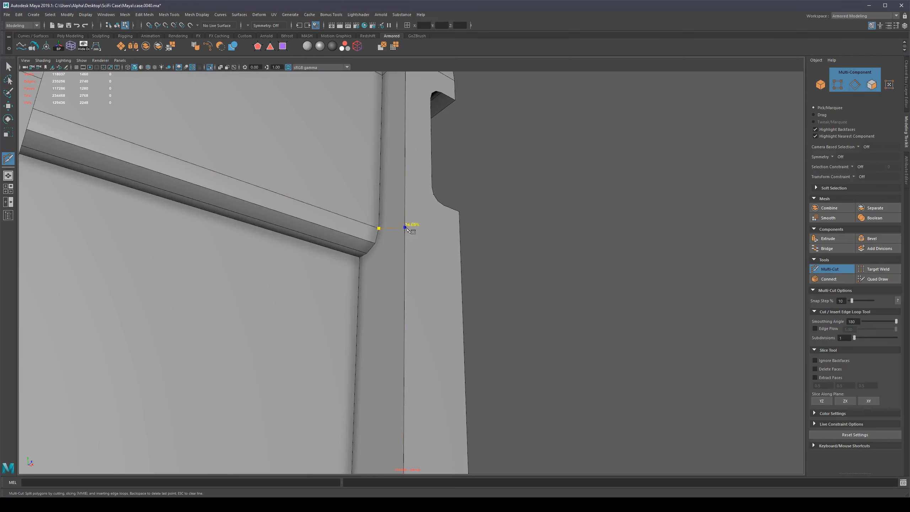
left_click(405, 232)
Connect the new rib-edge vertex to the notch's lower corner and triangulate the face beside the notch's rounded corner.
left_click_drag(412, 229, 450, 259, "alt")
key("q")
key("F9")
left_click(395, 332)
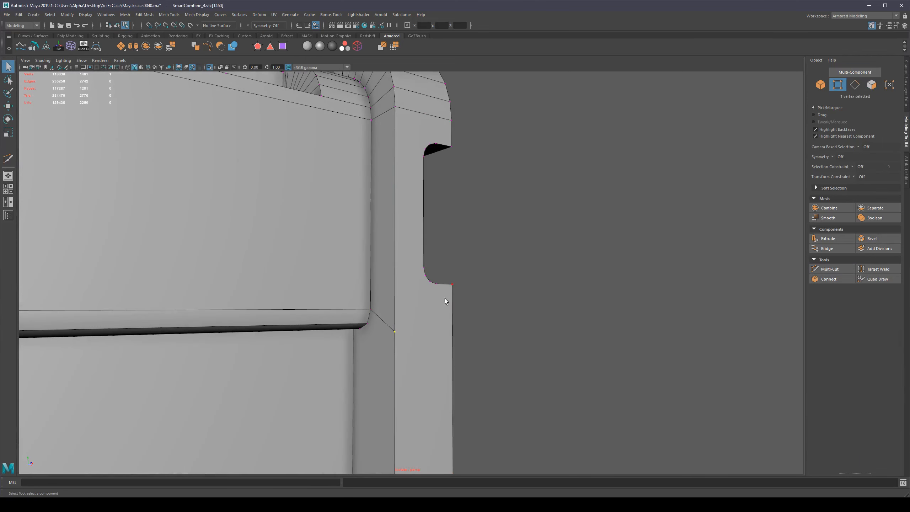
left_click(452, 292, "shift")
key("g")
key("F11")
left_click(422, 295)
right_click_drag(526, 258, 523, 334, "shift")
scroll(448, 318, "down", 3)
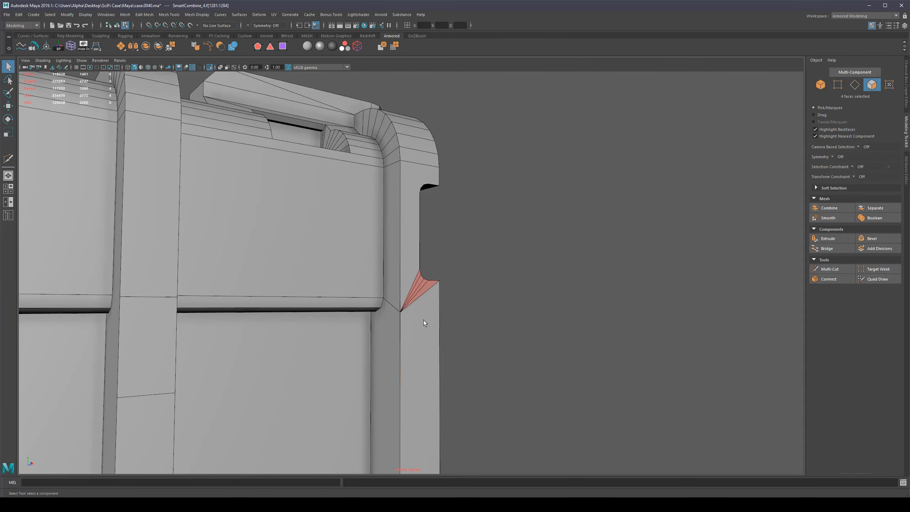
Slide the triangle fan's shared vertex down along the rib edge to about Y 16.14.
key("F9")
left_click(401, 313)
key("w")
left_click_drag(401, 297, 402, 265)
key("ctrl+z")
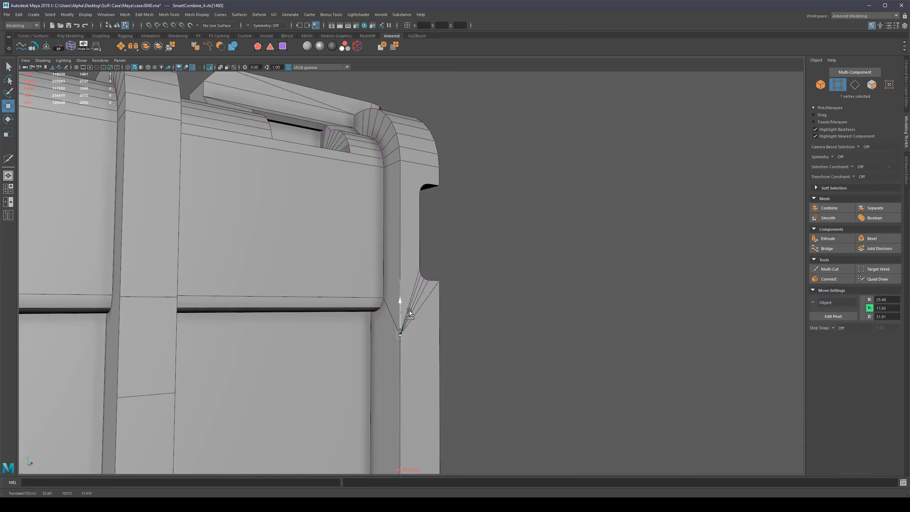
left_click_drag(409, 311, 409, 311, "ctrl+shift")
left_click_drag(466, 317, 419, 216, "alt")
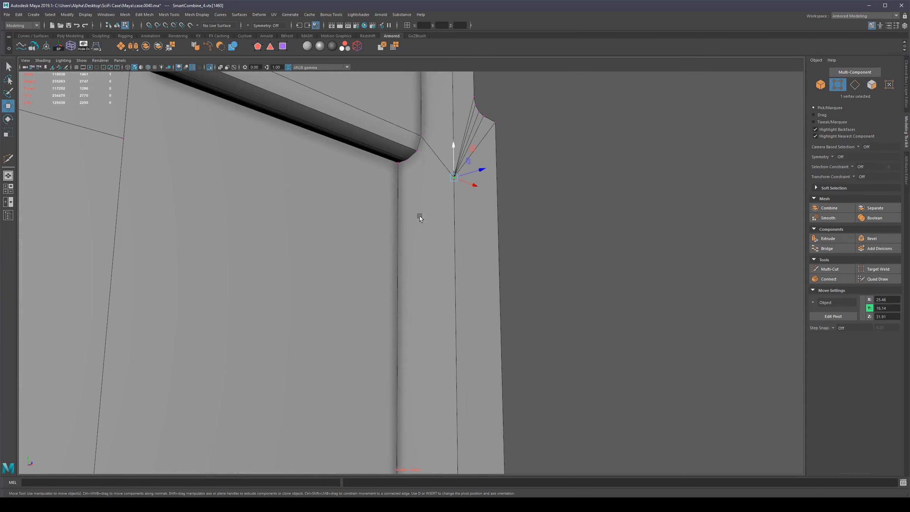
Connect the ledge's lower end corner to the fan's shared vertex and triangulate the small face between them.
left_click(401, 172)
left_click(456, 188, "shift")
key("g")
left_click(546, 201)
key("q")
key("F11")
left_click(427, 162)
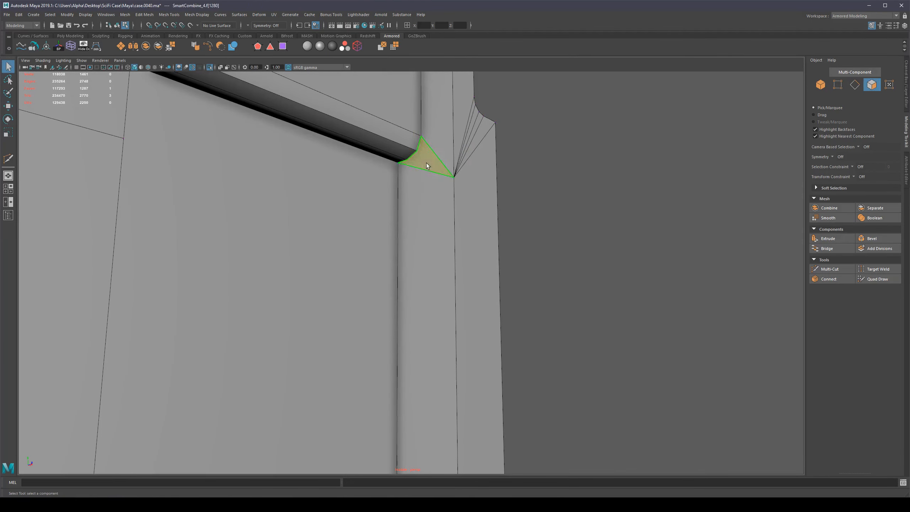
right_click_drag(487, 172, 486, 254, "shift")
scroll(486, 255, "down", 2)
key("F8")
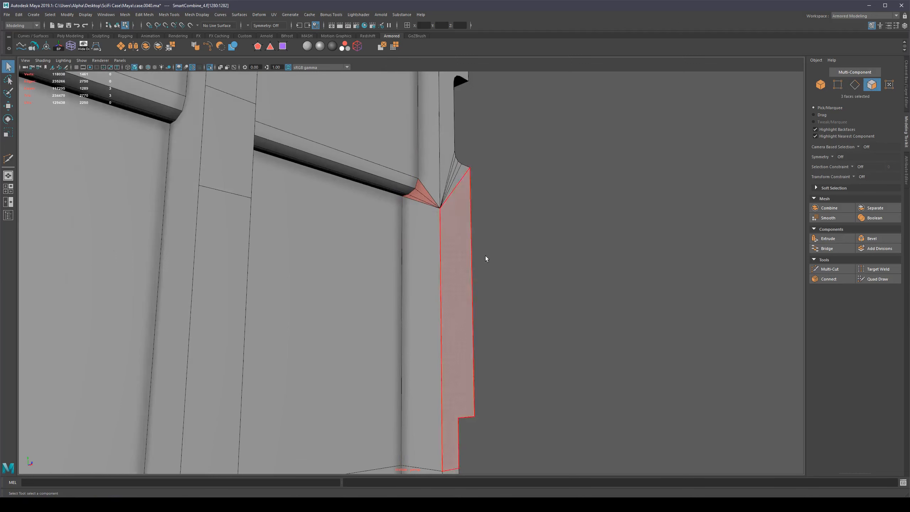
Move the fan's shared vertex slightly up the rib edge and return to object mode.
scroll(489, 227, "down", 5)
right_click_drag(430, 264, 396, 253)
left_click(426, 240)
key("w")
left_click_drag(426, 222, 426, 210)
key("q")
right_click_drag(432, 254, 452, 226)
Triangulate the corner rib's face around the notch's upper rounded corner.
left_click_drag(455, 174, 367, 202, "alt")
right_click_drag(367, 201, 364, 196, "alt")
left_click_drag(364, 196, 506, 259, "alt")
right_click_drag(155, 80, 253, 168, "alt")
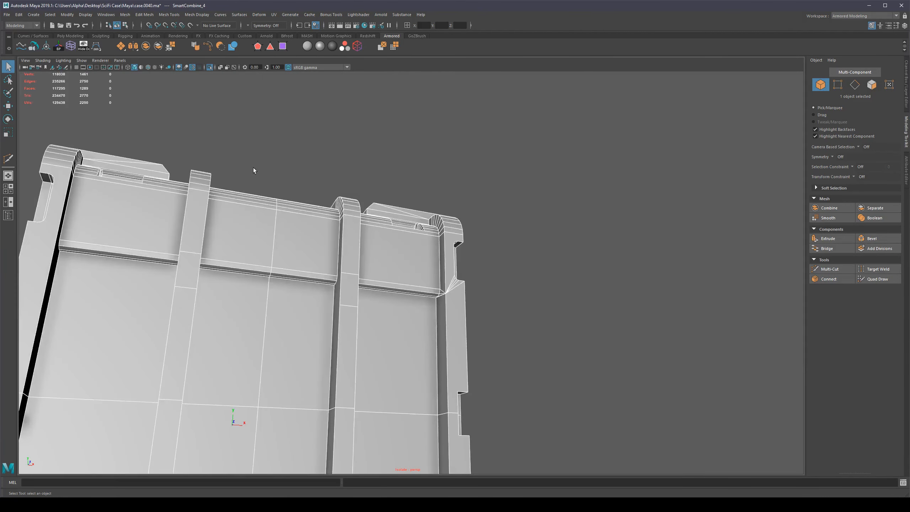
left_click_drag(253, 167, 154, 106, "alt")
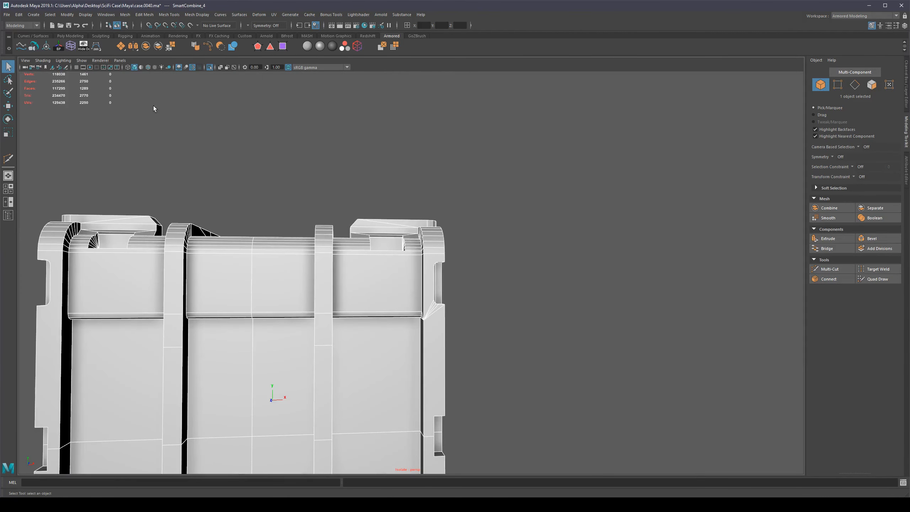
left_click(140, 68)
right_click_drag(443, 211, 662, 323, "alt")
middle_click_drag(489, 217, 410, 246, "alt")
right_click_drag(410, 245, 491, 287, "alt")
left_click_drag(490, 287, 442, 215, "alt")
right_click_drag(443, 215, 379, 217)
left_click(404, 226)
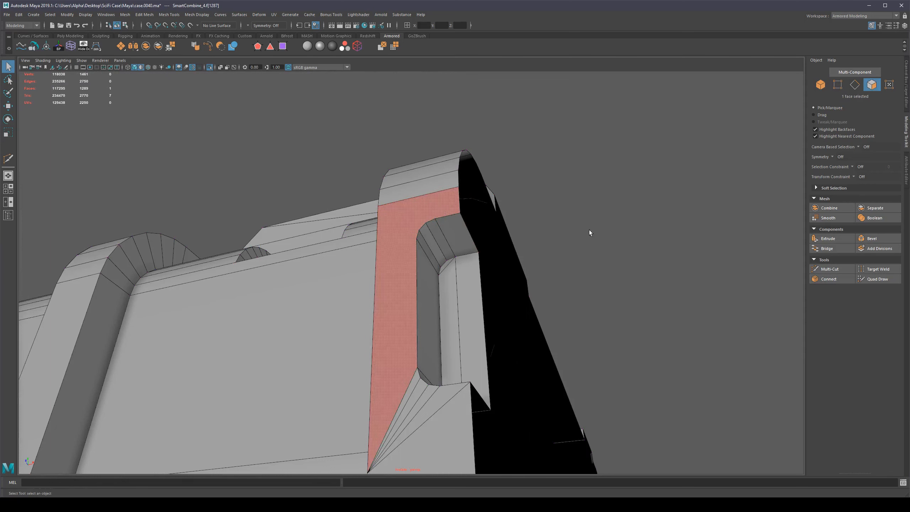
right_click_drag(434, 200, 437, 279, "shift")
Delete two surplus edges from the triangulated rib face around the notch.
left_click_drag(601, 270, 414, 266, "alt")
left_click(414, 266)
key("Delete")
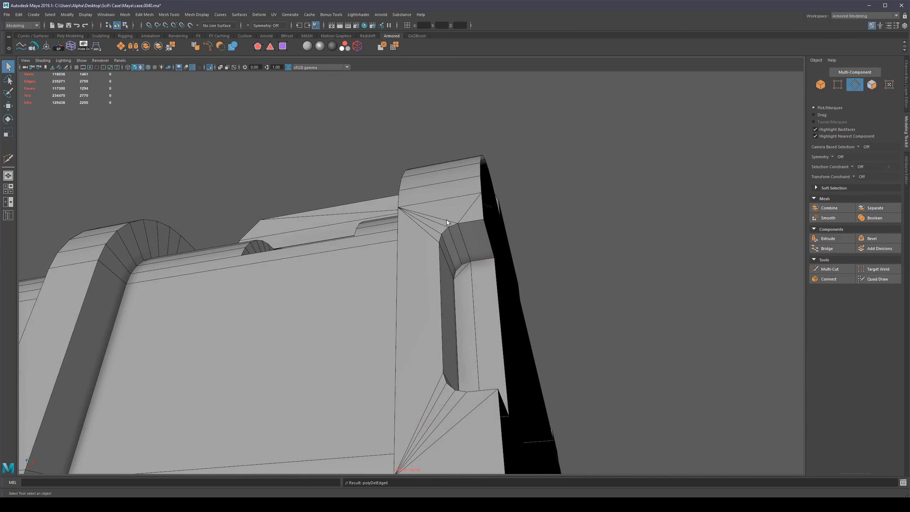
left_click_drag(633, 257, 521, 226, "alt")
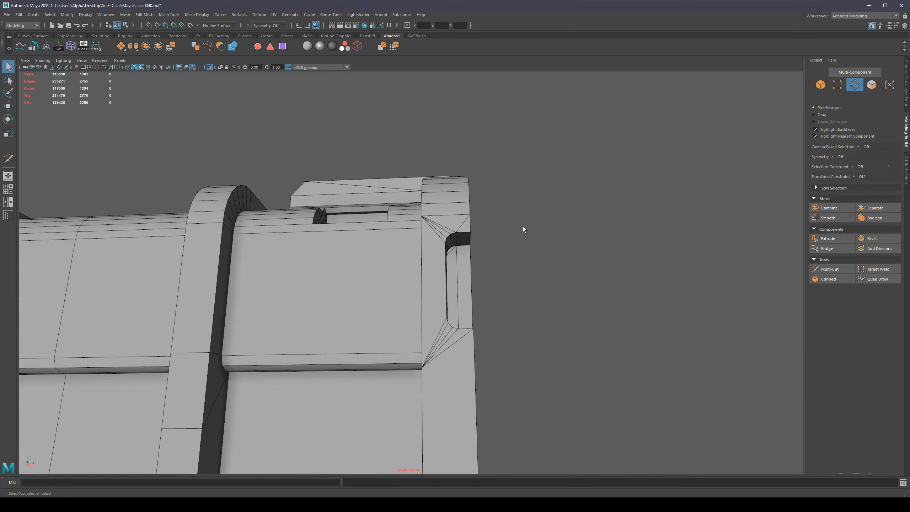
left_click(463, 219)
key("Delete")
left_click_drag(421, 229, 450, 175, "alt")
scroll(475, 226, "down", 5)
scroll(380, 167, "up", 5)
middle_click_drag(380, 167, 434, 217, "alt")
left_click_drag(432, 218, 356, 200, "alt")
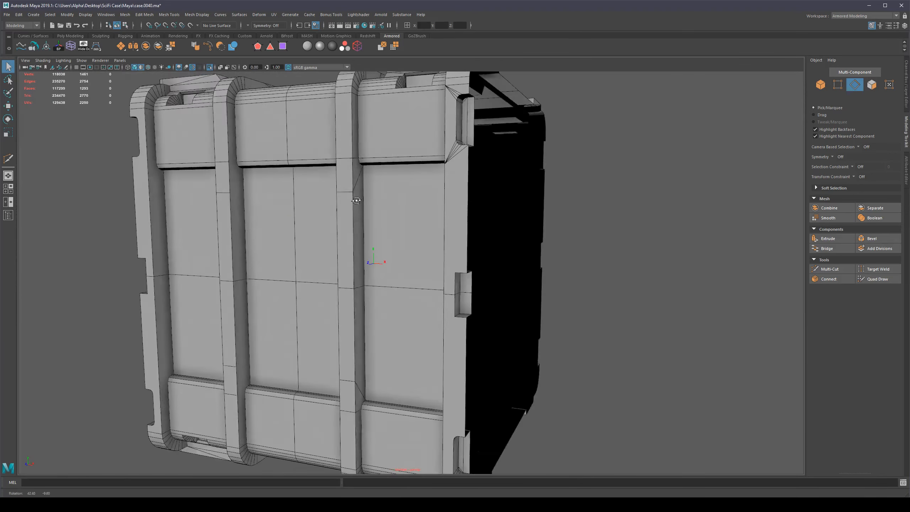
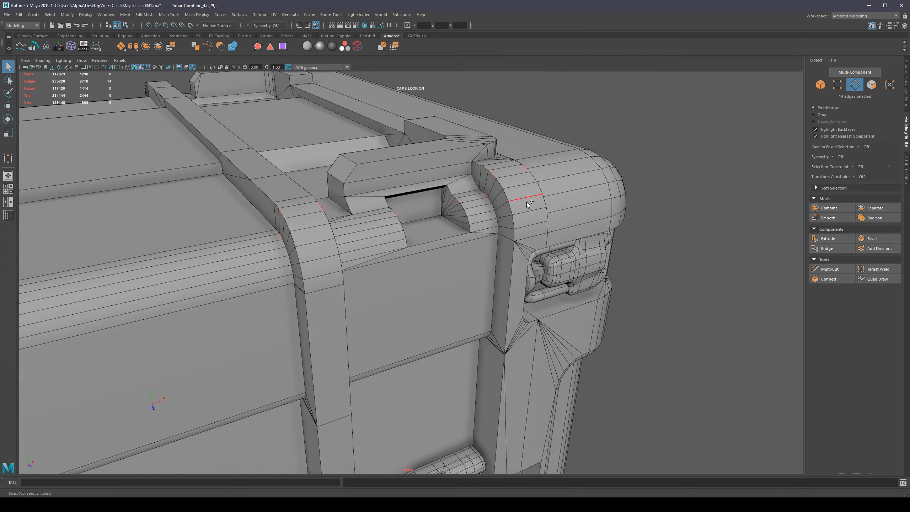
Select the matching short edges along the rounded corners of the ribs and recess, and collapse them.
right_click(528, 204, "shift")
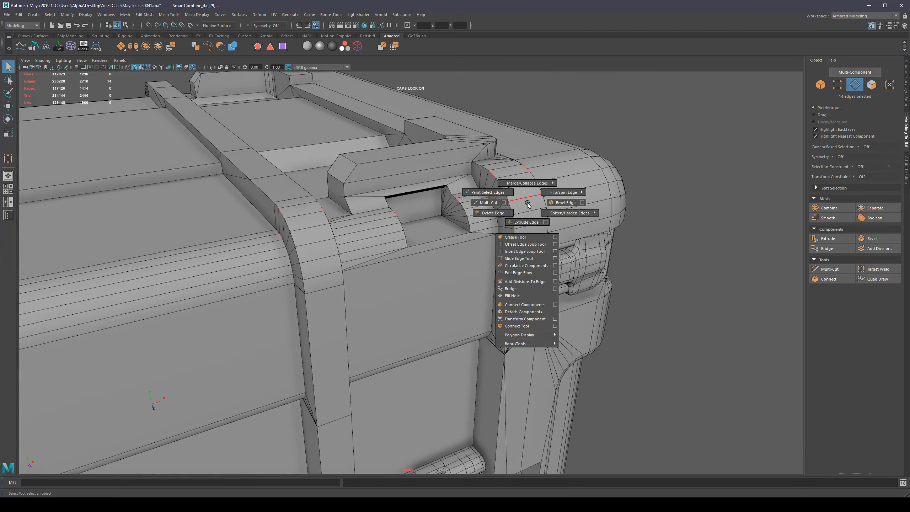
left_click_drag(494, 178, 490, 205, "alt")
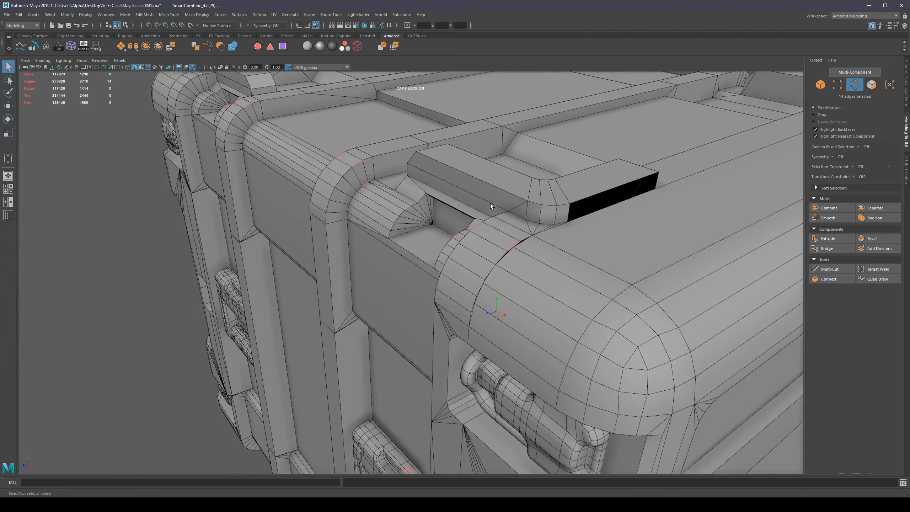
left_click_drag(489, 297, 551, 323, "alt")
left_click(745, 352)
left_click(575, 169)
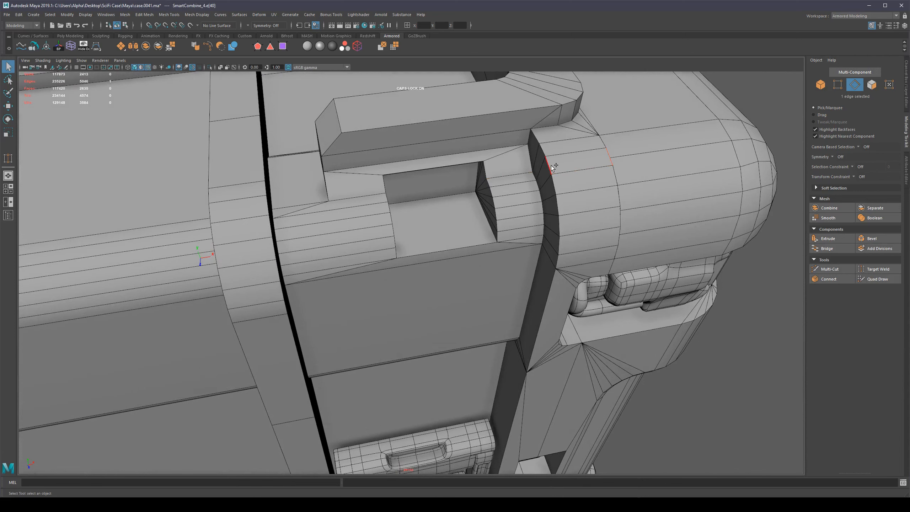
left_click_drag(283, 224, 282, 196, "alt")
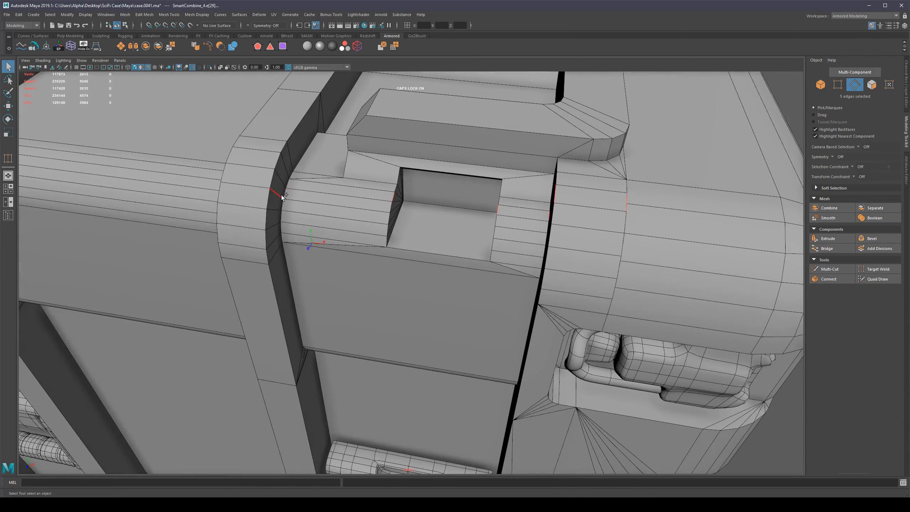
double_click(287, 183, "shift")
left_click_drag(443, 217, 528, 165, "alt")
right_click_drag(529, 164, 570, 164, "shift")
Undo and redo the edge collapse to compare the rounded corners before and after it.
left_click_drag(553, 181, 514, 273, "alt")
key("ctrl+z")
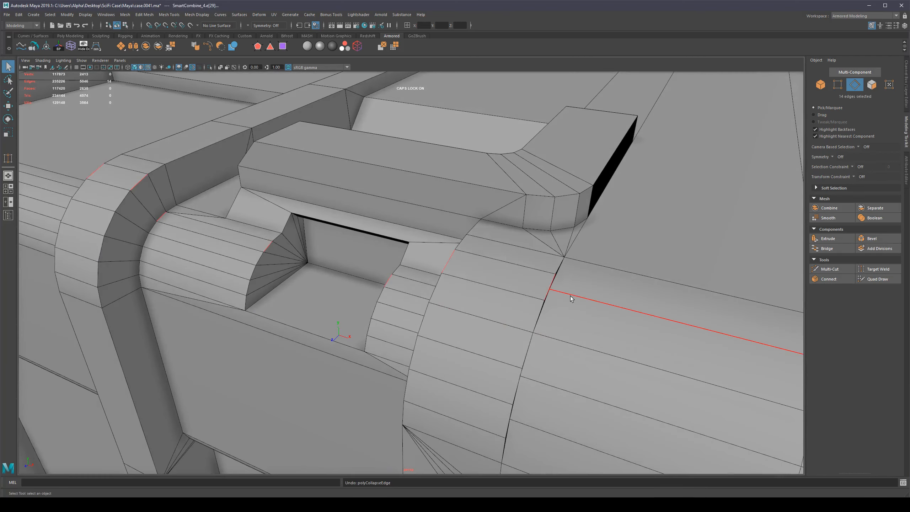
key("ctrl+y")
key("ctrl+z")
key("ctrl+y")
Select the lower row of short edges across the rounded ribs, the case corner and the recess sides.
left_click_drag(572, 297, 540, 217, "alt")
left_click(425, 252)
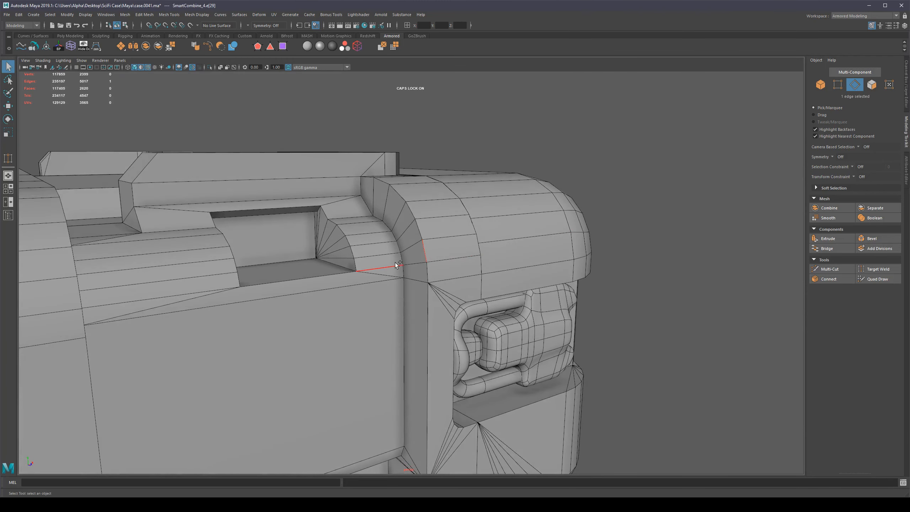
double_click(400, 258, "shift")
left_click_drag(507, 254, 518, 219, "alt")
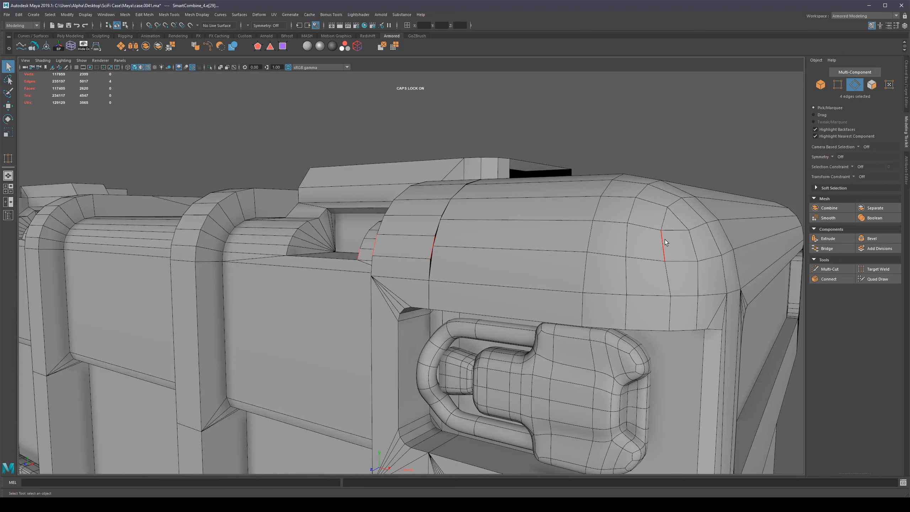
left_click_drag(438, 234, 470, 258, "alt")
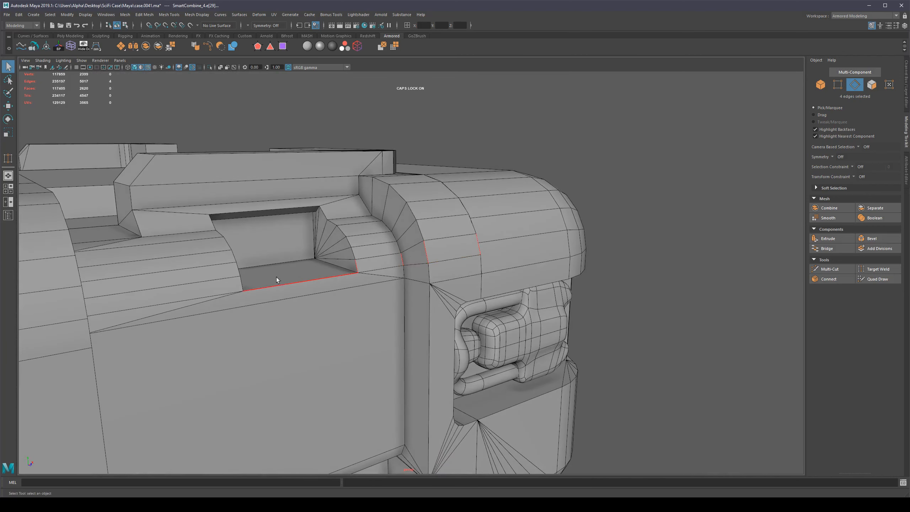
left_click(242, 284, "shift")
left_click_drag(242, 284, 191, 293, "alt")
double_click(190, 238, "shift")
right_click(492, 229, "shift")
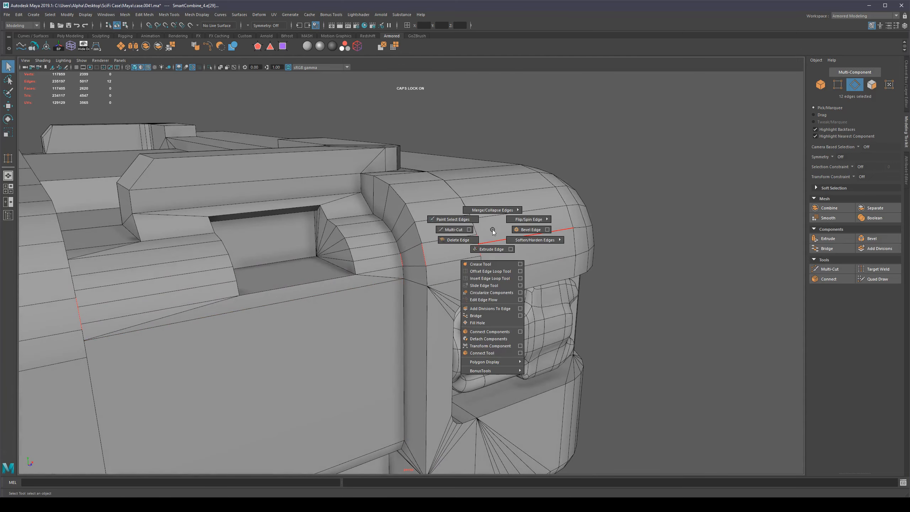
mouse_move(495, 239)
right_mouse_down("shift")
mouse_move(491, 207)
mouse_move(500, 206)
mouse_move(492, 232)
right_mouse_up("shift")
left_click(355, 268, "shift")
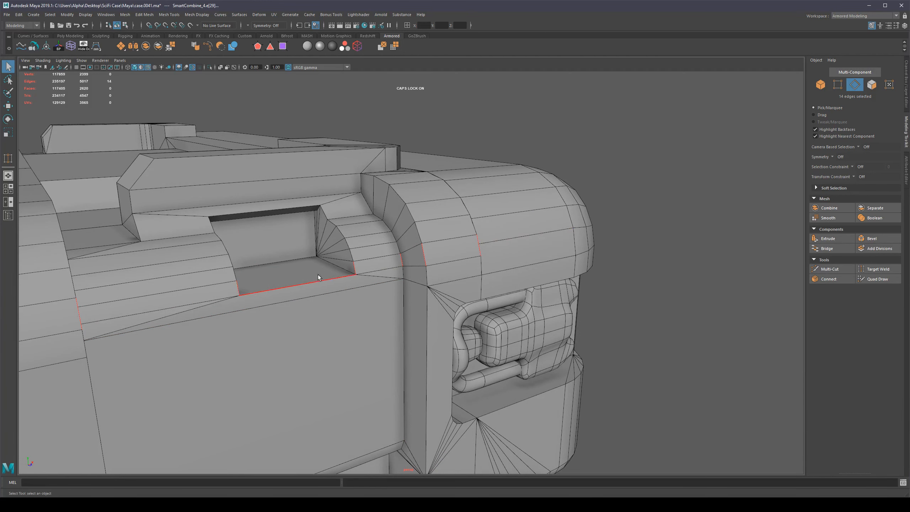
Try to collapse the selected edge row together with the edges at the recess's lower corners.
scroll(272, 285, "up", 3)
left_click(368, 253)
mouse_move(368, 255)
right_mouse_down("shift")
mouse_move(366, 224)
mouse_move(396, 214)
mouse_move(395, 222)
right_mouse_up("shift")
left_click(317, 267)
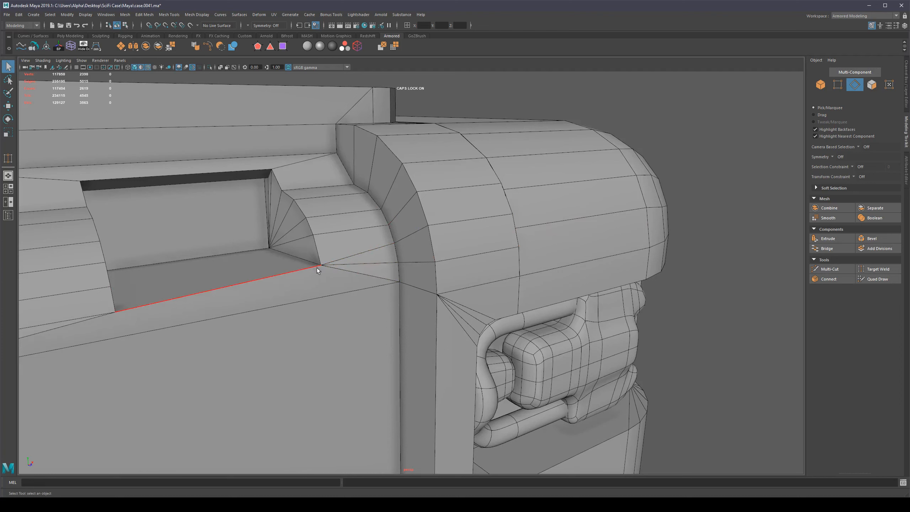
key("ctrl+z")
key("ctrl+z")
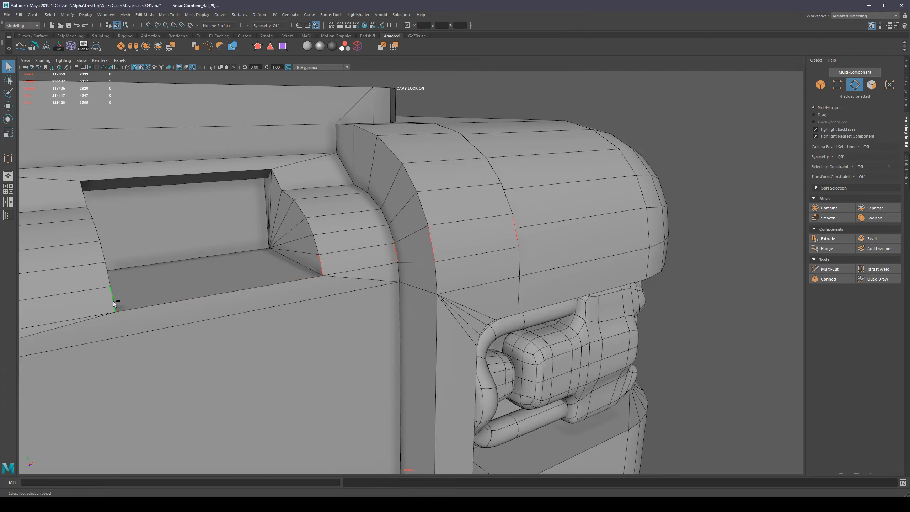
Deselect the two edges at the recess's lower corners and collapse the remaining 12 short edges.
middle_click_drag(113, 304, 309, 249, "alt")
left_click_drag(309, 249, 204, 252, "alt")
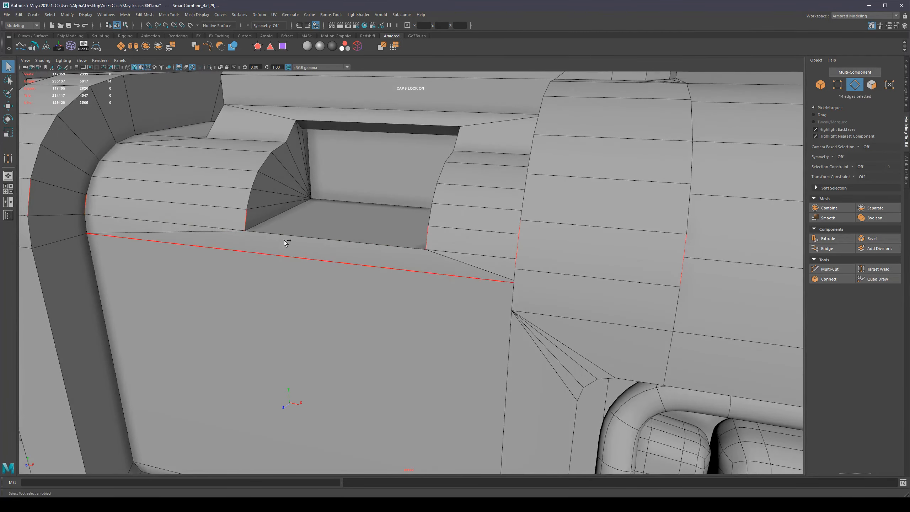
left_click_drag(231, 225, 230, 226, "ctrl")
left_click_drag(230, 226, 431, 250, "alt")
left_click_drag(519, 263, 492, 239, "ctrl")
right_click_drag(570, 259, 537, 256, "alt")
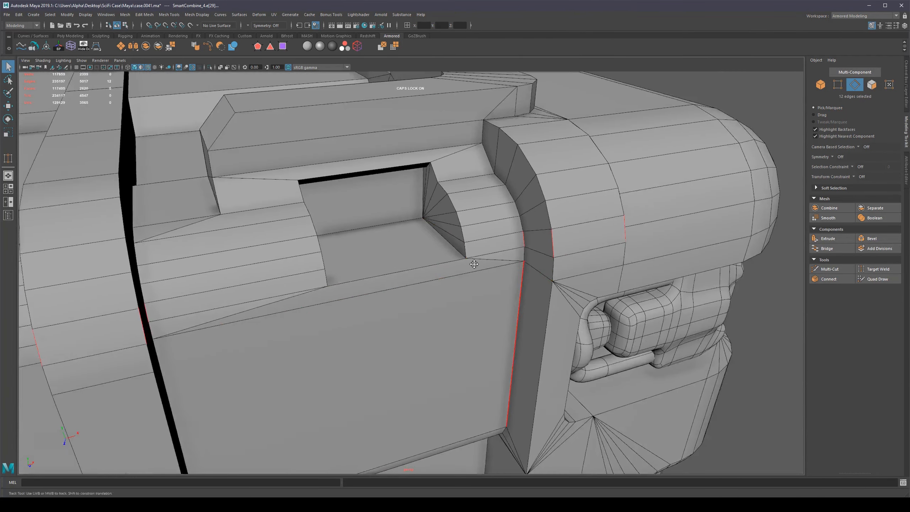
middle_click_drag(573, 254, 487, 272, "alt")
left_click_drag(487, 271, 420, 266, "alt")
right_click(405, 228, "shift")
right_click_drag(406, 235, 445, 211, "shift")
Select the 10-edge row that crosses the rounded ribs, the middle panel and the front strip beside the case corner.
left_click_drag(421, 256, 376, 264, "alt")
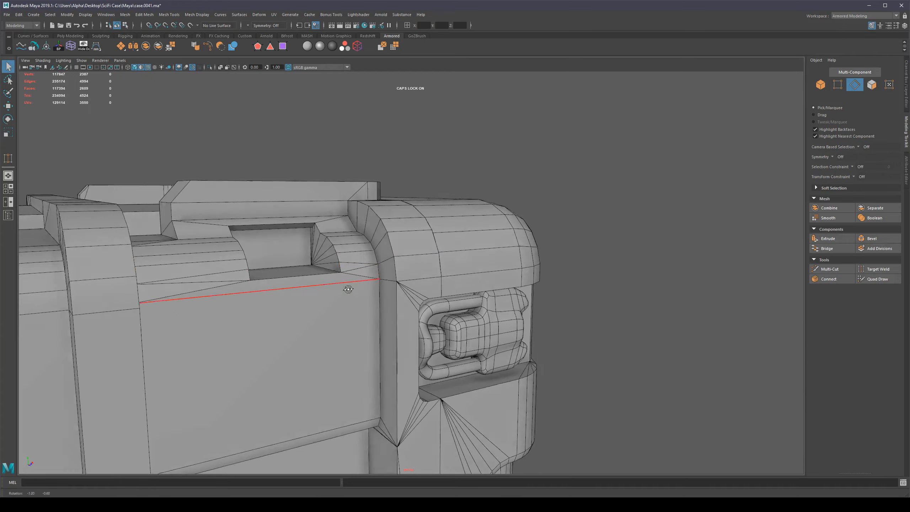
left_click_drag(350, 286, 403, 247, "alt")
left_click(403, 248)
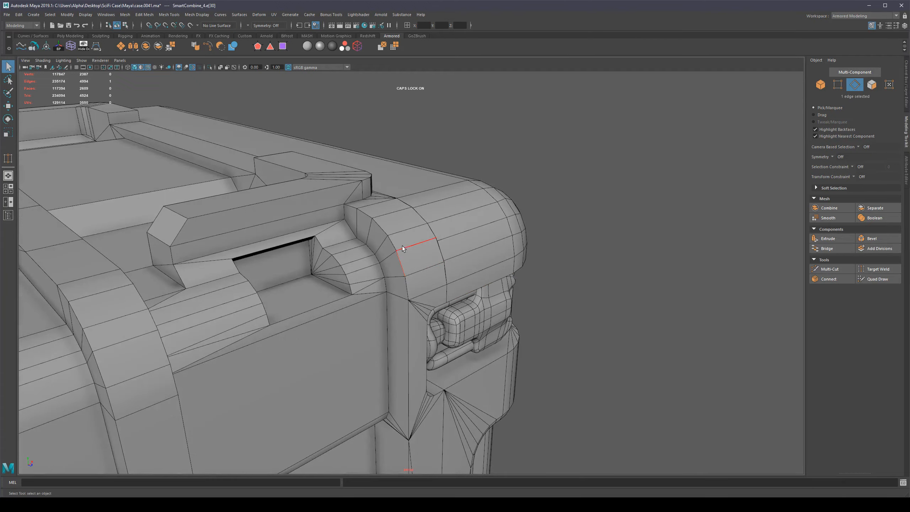
left_click(396, 247)
scroll(465, 258, "down", 5)
left_click_drag(508, 267, 405, 254, "alt")
scroll(404, 258, "up", 5)
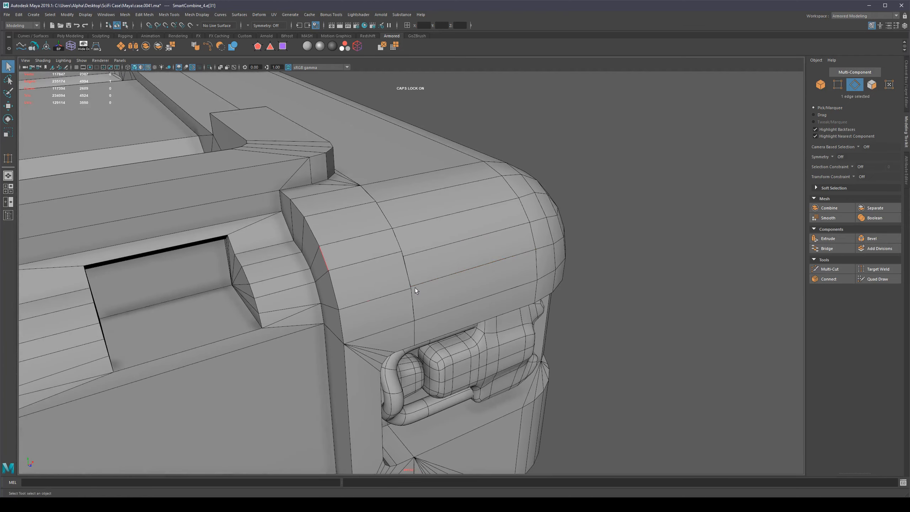
double_click(362, 302)
left_click_drag(384, 318, 286, 280, "alt")
middle_click_drag(286, 280, 334, 257, "alt")
left_click_drag(334, 256, 307, 284, "alt")
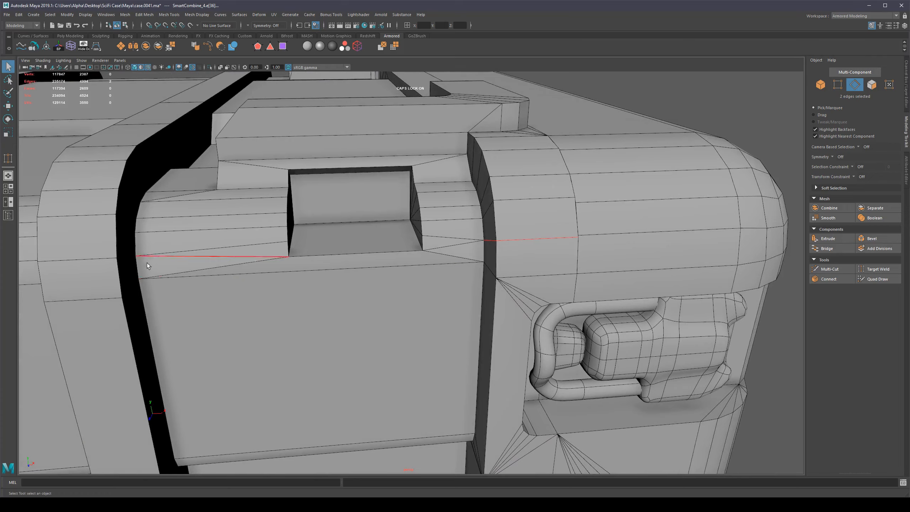
left_click_drag(147, 263, 86, 247, "alt")
double_click(84, 227, "shift")
scroll(84, 227, "down", 5)
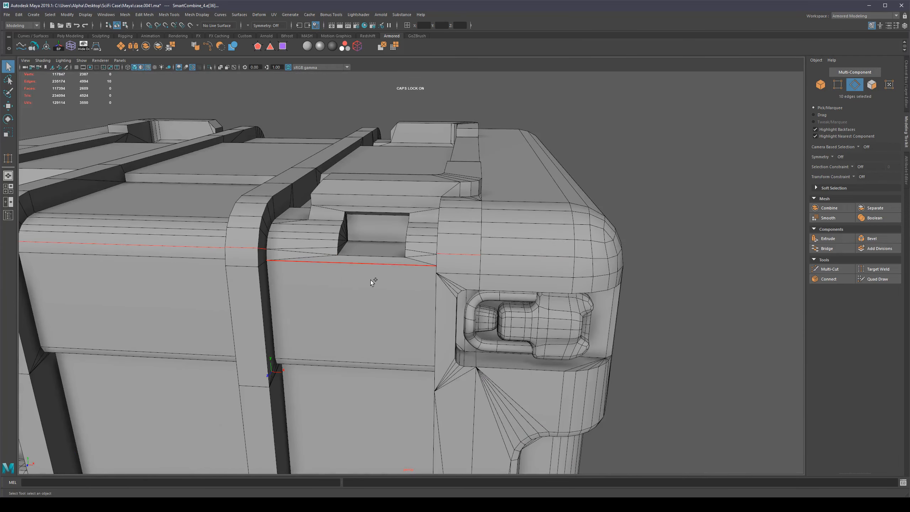
Try Edit Edge Flow on all 10 selected edges, comparing the rounding with and without it.
right_click_drag(372, 281, 373, 351, "shift")
left_click_drag(265, 285, 486, 221, "alt")
key("ctrl+z")
key("ctrl+y")
key("ctrl+z")
key("ctrl+y")
key("ctrl+z")
right_click_drag(493, 194, 554, 194, "alt")
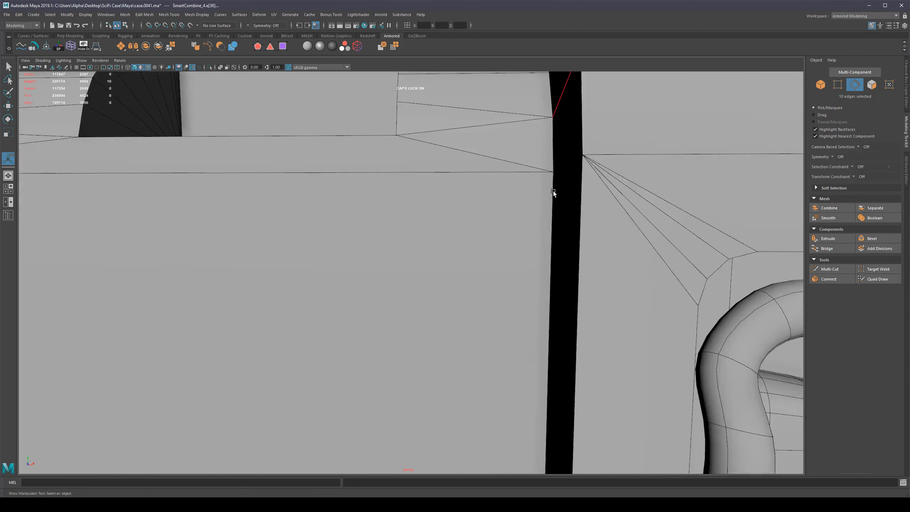
middle_click_drag(554, 194, 480, 306, "alt")
key("ctrl+y")
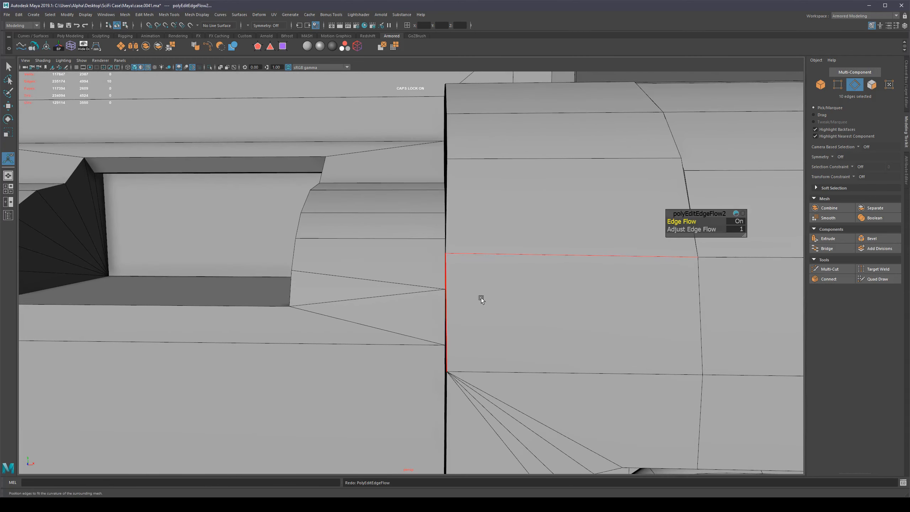
left_click_drag(356, 303, 500, 338, "alt")
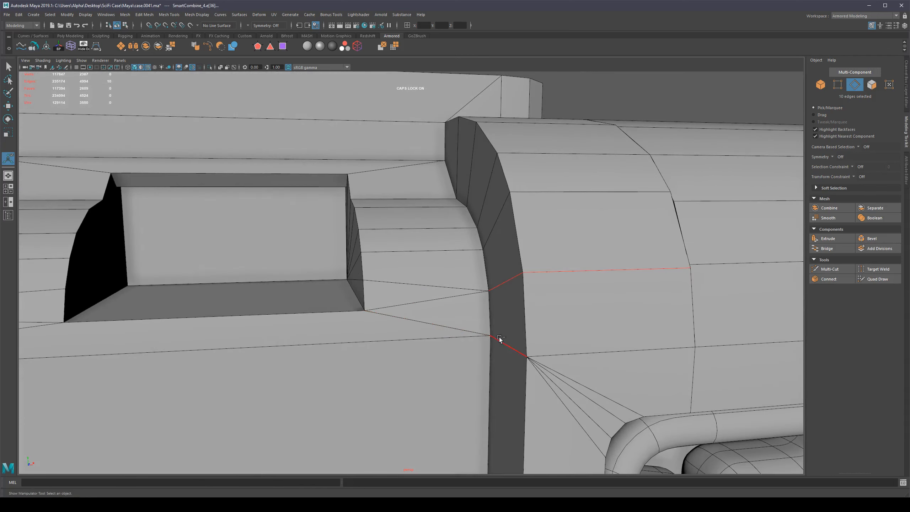
Deselect the edges on the rib and strip side walls and apply Edit Edge Flow to the remaining 7 edges.
left_click(501, 289, "ctrl")
left_click_drag(409, 350, 445, 270, "alt")
left_click(120, 257, "ctrl")
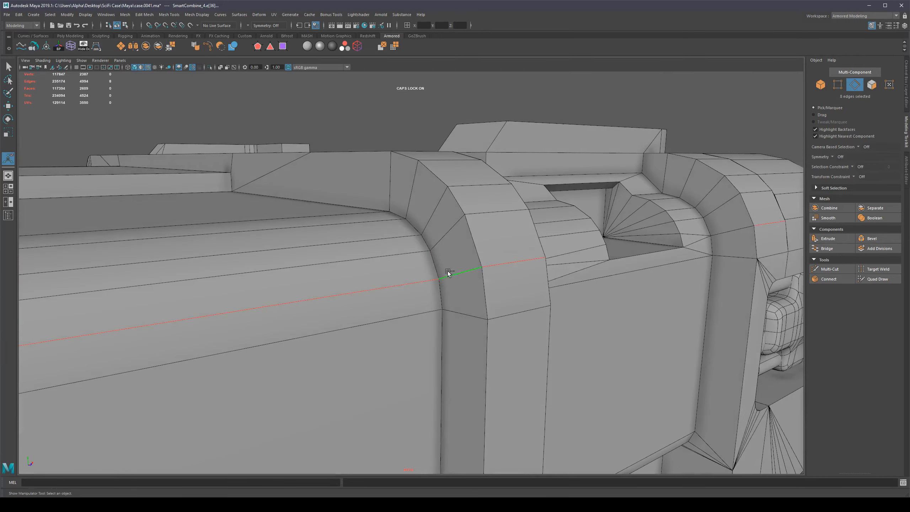
middle_click_drag(786, 237, 591, 258, "alt")
left_click_drag(591, 258, 501, 251, "alt")
middle_click_drag(696, 233, 439, 242, "alt")
right_click_drag(439, 242, 473, 255, "alt")
middle_click_drag(472, 255, 586, 273, "alt")
left_click_drag(504, 274, 492, 286, "alt")
right_click_drag(621, 225, 618, 294, "shift")
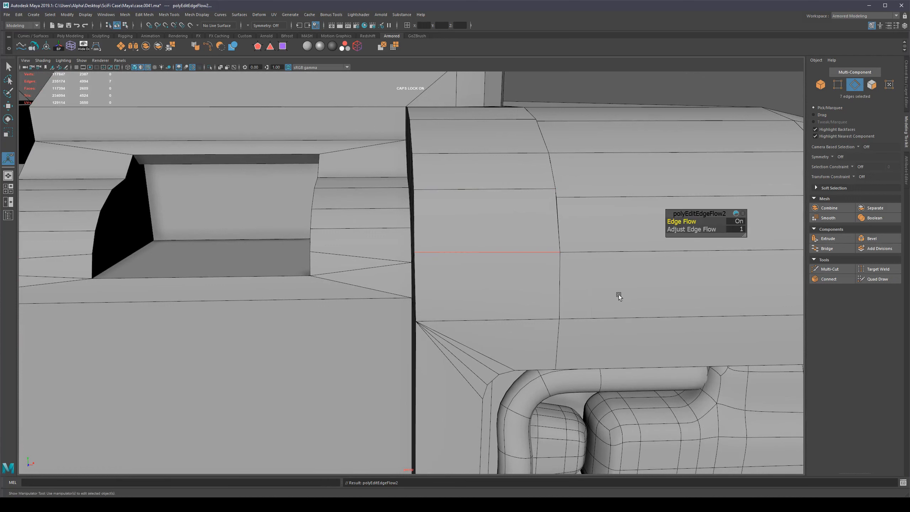
mouse_move(497, 277)
left_mouse_down("alt")
mouse_move(471, 279)
mouse_move(491, 280)
left_mouse_up("alt")
key("ctrl+z")
key("ctrl+y")
Realign the shifted edge-row vertices on the corner strip and the neighbouring rib along X by snapping them to adjacent vertices.
key("F9")
key("q")
left_click(414, 256)
key("w")
left_click_drag(444, 257, 451, 238)
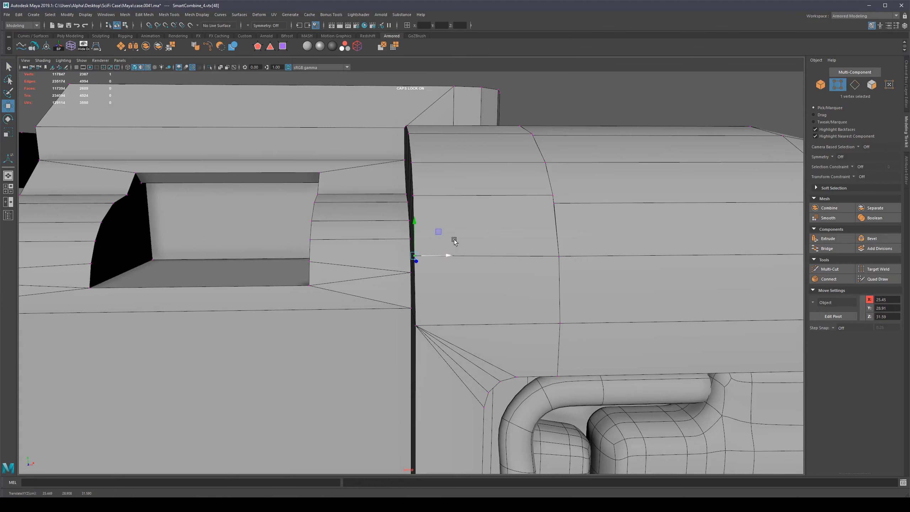
key("v")
left_click_drag(406, 210, 351, 256, "alt")
middle_click_drag(328, 257, 330, 255)
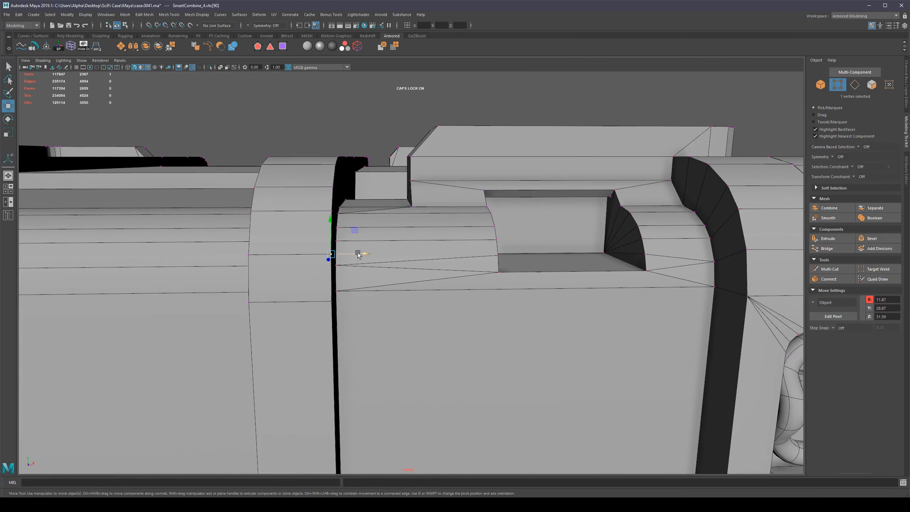
left_click_drag(341, 211, 254, 264, "alt")
middle_click_drag(254, 264, 247, 261)
mouse_move(239, 213)
middle_mouse_down()
mouse_move(253, 211)
mouse_move(243, 212)
middle_mouse_up()
Apply Edit Edge Flow separately to two cross edges on the rounded strip beside the case corner.
left_click_drag(243, 213, 406, 220, "alt")
key("q")
key("F10")
left_click(426, 271)
key("g")
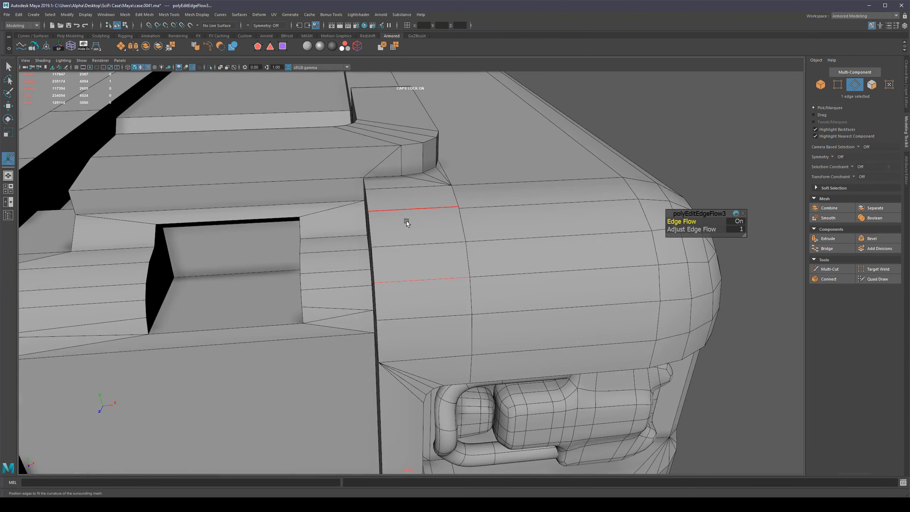
left_click(405, 209)
left_click_drag(417, 270, 456, 303, "alt")
key("g")
Apply Edit Edge Flow one by one to four cross edges on the neighbouring rounded rib.
right_click_drag(416, 297, 321, 259, "alt")
middle_click_drag(321, 258, 460, 214, "alt")
left_click(251, 251)
key("g")
left_click_drag(284, 334, 438, 330, "alt")
left_click(375, 264)
key("g")
left_click(358, 237)
key("g")
left_click(396, 317)
key("g")
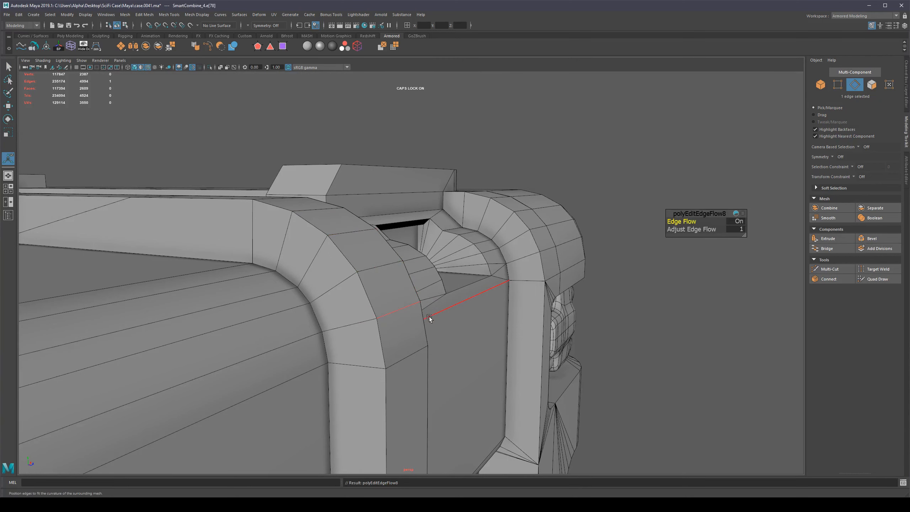
Apply Edit Edge Flow to three successive cross edges running down the rounded corner strip.
left_click_drag(524, 240, 526, 209, "alt")
left_click(518, 186)
key("g")
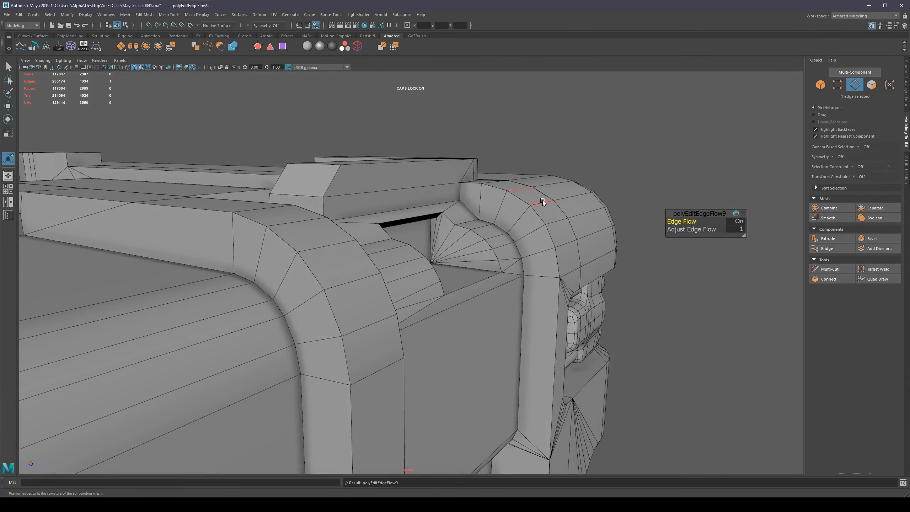
left_click(542, 201)
key("g")
left_click(555, 216)
key("g")
left_click_drag(591, 251, 414, 262, "alt")
right_click_drag(415, 261, 475, 284, "alt")
middle_click_drag(509, 238, 445, 244, "alt")
left_click_drag(445, 244, 436, 269, "alt")
right_click_drag(387, 242, 356, 240)
left_click(429, 214)
key("w")
right_click_drag(444, 214, 503, 217, "alt")
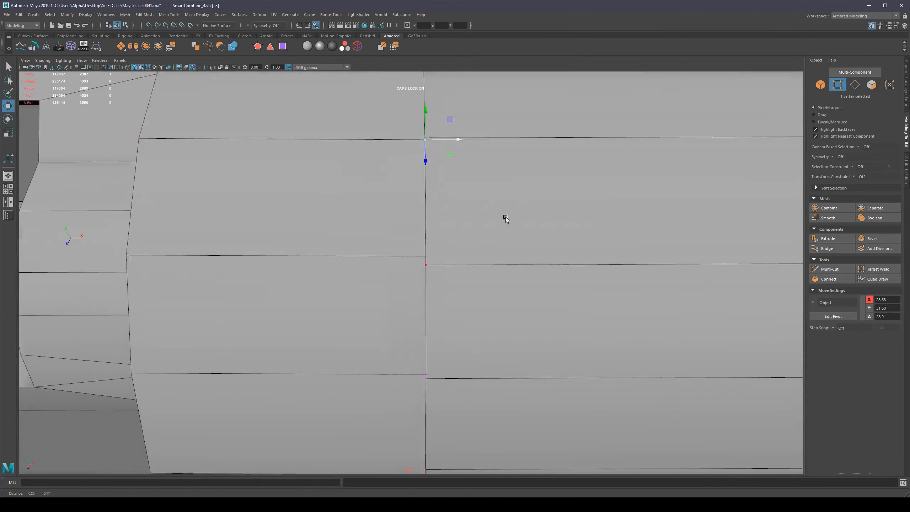
left_click_drag(503, 217, 367, 245, "alt")
right_click_drag(474, 266, 469, 351, "alt")
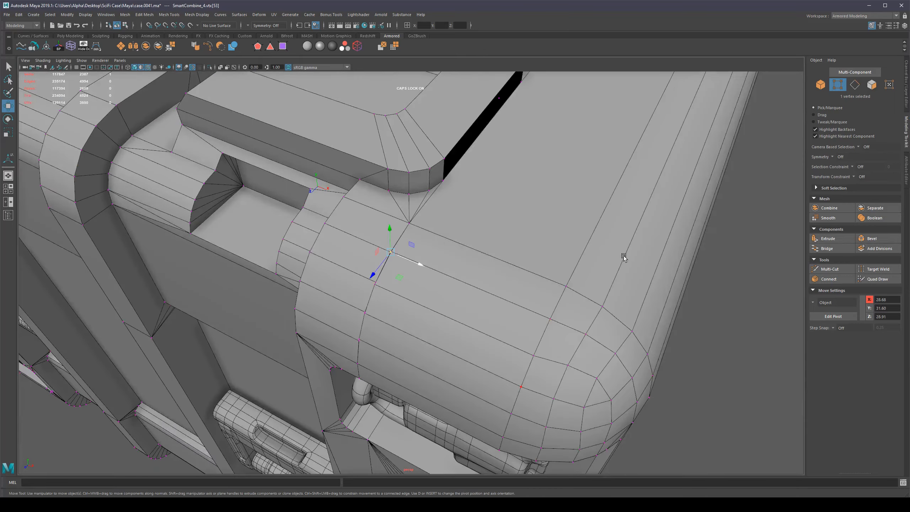
left_click(615, 259)
right_click_drag(615, 259, 620, 316, "alt")
Edit only the strip's mesh and snap its upper seam vertex onto the matching vertex of the corner piece.
key("F8")
key("F8")
left_click(311, 253)
left_click(489, 258)
right_click_drag(350, 239, 411, 228, "alt")
left_click(329, 234)
key("F9")
left_click(383, 244)
middle_click_drag(463, 219, 492, 278, "alt")
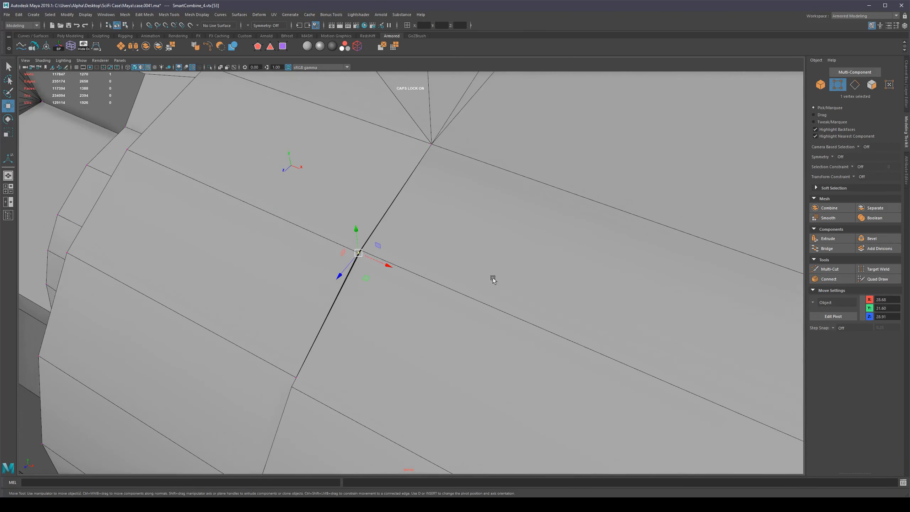
key("v")
left_click_drag(360, 251, 363, 251)
right_click_drag(383, 373, 361, 368, "alt")
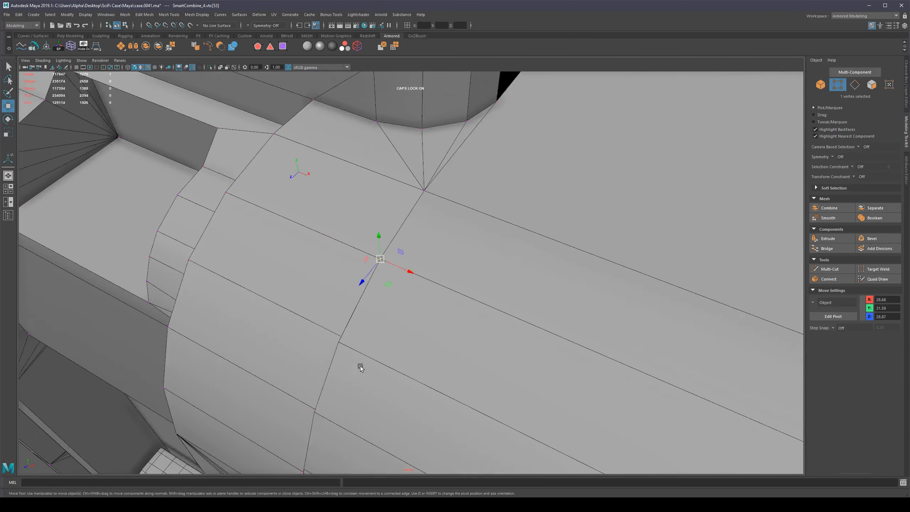
Snap the next two strip vertices down the seam onto the corner piece's matching vertices.
middle_click_drag(362, 368, 397, 287, "alt")
right_click_drag(398, 286, 412, 282, "alt")
left_click(406, 281)
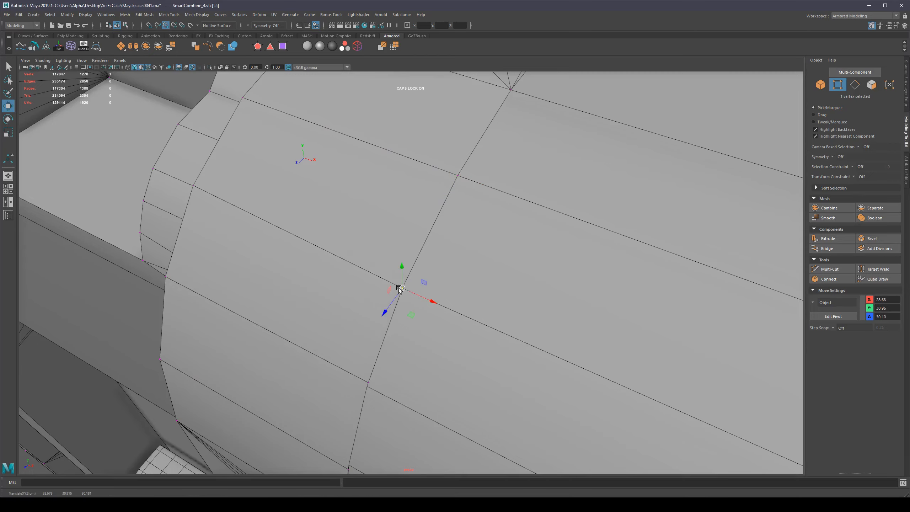
left_click_drag(403, 285, 426, 211, "alt")
left_click(419, 208)
Try to align a vertex on the strip's inner edge with the seam vertex across from it, and undo the move.
mouse_move(416, 349)
left_mouse_down("alt")
mouse_move(399, 301)
mouse_move(436, 372)
mouse_move(412, 265)
mouse_move(431, 262)
mouse_move(427, 252)
left_mouse_up("alt")
mouse_move(430, 219)
middle_mouse_down("alt")
mouse_move(567, 375)
mouse_move(532, 240)
middle_mouse_up("alt")
left_click_drag(533, 240, 452, 193, "alt")
key("v")
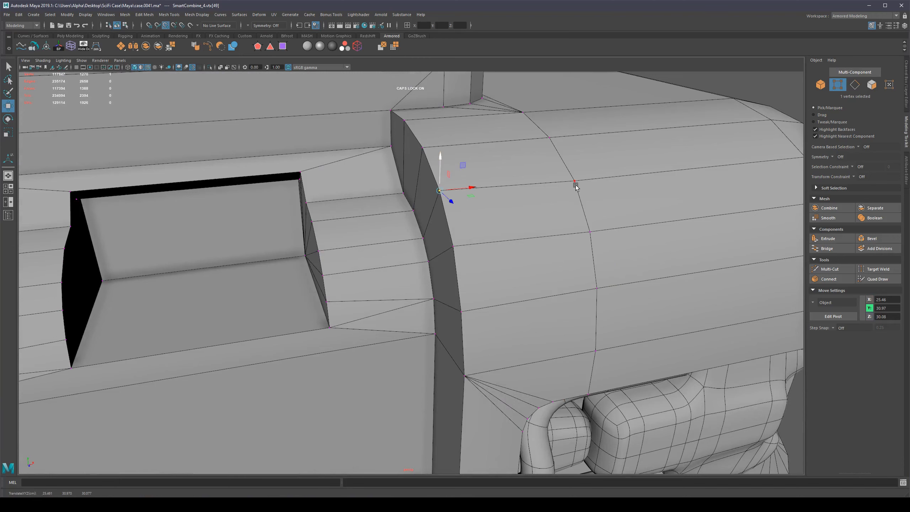
middle_click_drag(575, 184, 577, 184)
left_click_drag(520, 215, 305, 324, "alt")
key("ctrl+z")
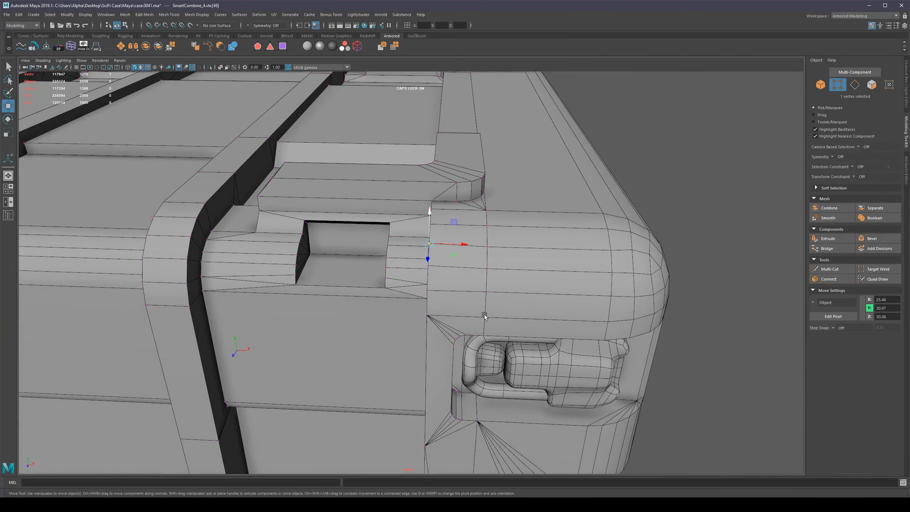
Leave component editing and examine the rounded corner strip and ribs from several angles.
scroll(486, 239, "down", 5)
key("q")
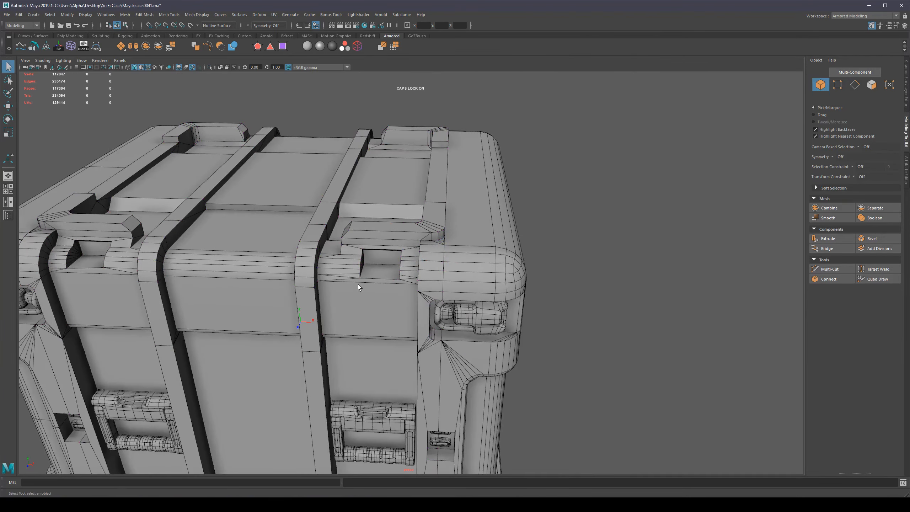
middle_click_drag(359, 285, 453, 251, "alt")
left_click_drag(453, 251, 510, 254, "alt")
middle_click_drag(510, 254, 389, 239, "alt")
scroll(389, 239, "up", 5)
left_click_drag(390, 239, 359, 260, "alt")
left_click_drag(360, 265, 362, 238, "alt")
scroll(364, 253, "up", 5)
middle_click_drag(364, 252, 453, 252, "alt")
left_click_drag(453, 252, 447, 242, "alt")
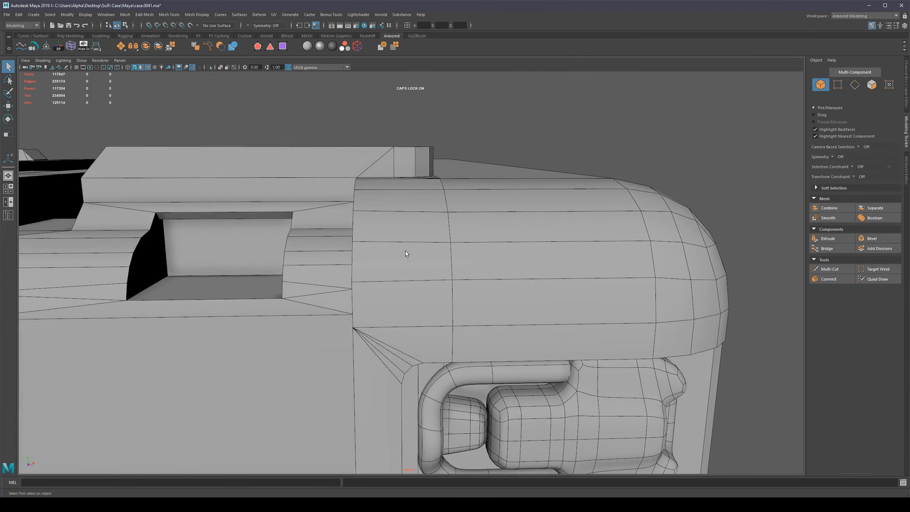
Align the middle vertex on the strip's inner edge in Y and Z with the seam vertex across from it.
left_click(408, 264)
key("F10")
key("F9")
left_click(356, 242)
key("w")
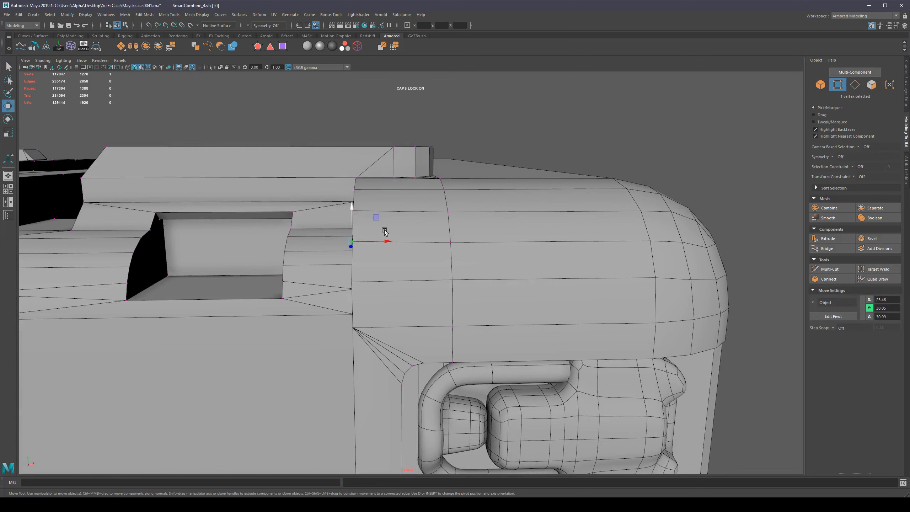
left_click_drag(351, 219, 439, 236, "alt")
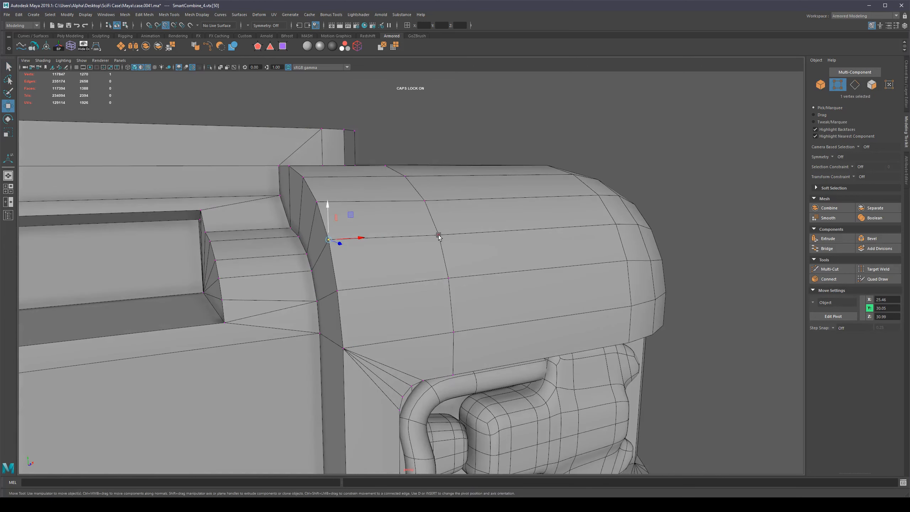
left_click(341, 246)
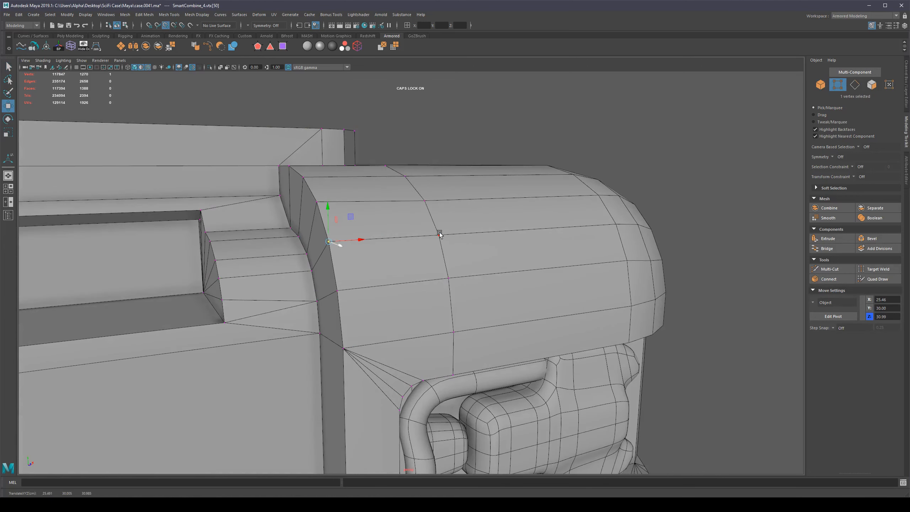
Align the next two vertices up the strip's inner edge in Y and Z with their seam vertices, and leave component editing.
left_click(319, 203)
left_click_drag(412, 211, 424, 260, "alt")
key("v")
middle_click_drag(430, 237, 436, 237)
left_click_drag(436, 238, 394, 229, "alt")
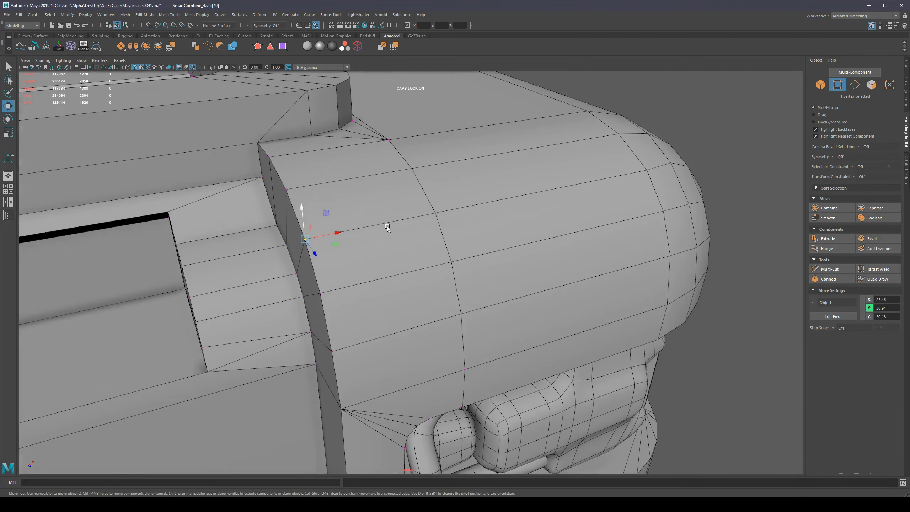
middle_click_drag(411, 174, 412, 174)
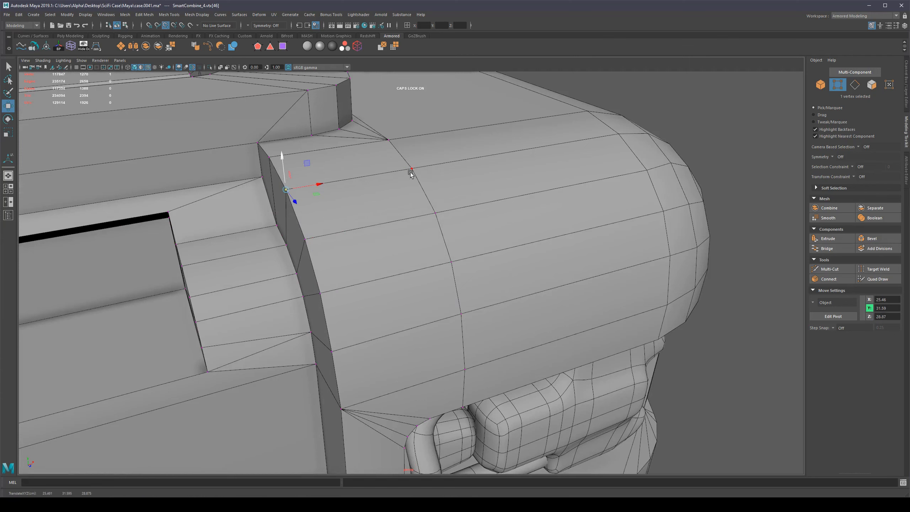
left_click(294, 202)
key("v")
key("q")
key("F8")
scroll(538, 252, "down", 5)
left_click(633, 273)
Select the case's ribbed body mesh and mirror the cleaned-up corner across it.
left_click_drag(633, 273, 526, 237, "alt")
scroll(452, 282, "down", 10)
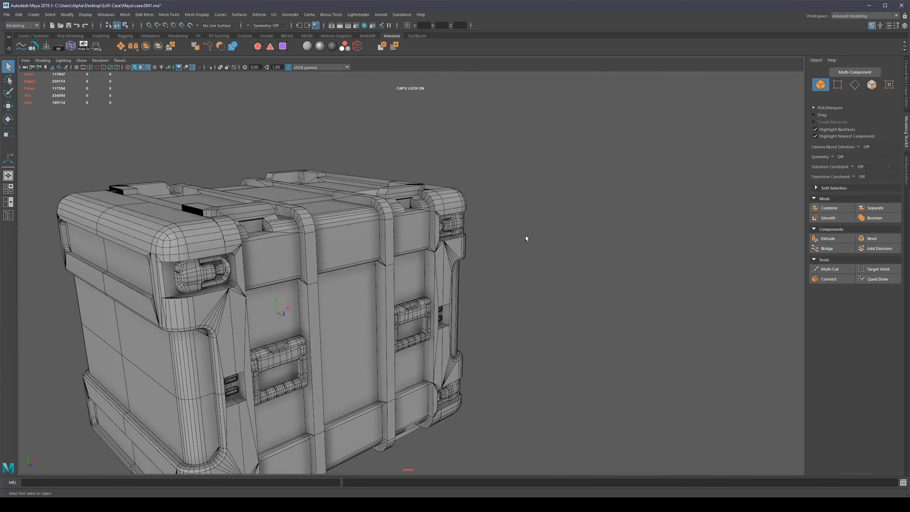
left_click(456, 209)
left_click_drag(532, 206, 563, 259, "alt")
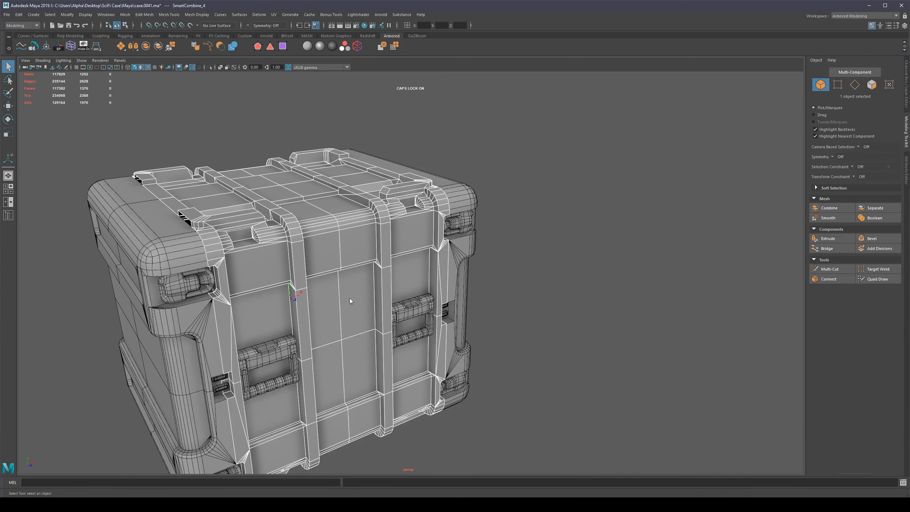
Delete the vertical, horizontal and top centre edge loops from the case body, and return to object mode.
right_click_drag(350, 298, 348, 267)
double_click(338, 248)
double_click(360, 333, "shift")
left_click_drag(319, 172, 313, 211, "alt")
left_click(287, 176, "shift")
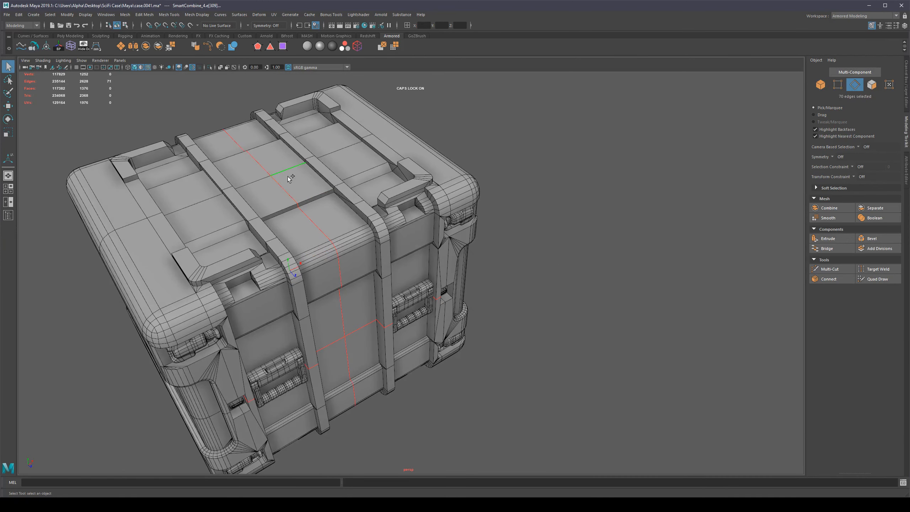
double_click(287, 176, "shift")
key("ctrl+Delete")
right_click_drag(270, 298, 299, 272)
left_click_drag(540, 242, 564, 236, "alt")
left_click(564, 235)
scroll(641, 173, "down", 1)
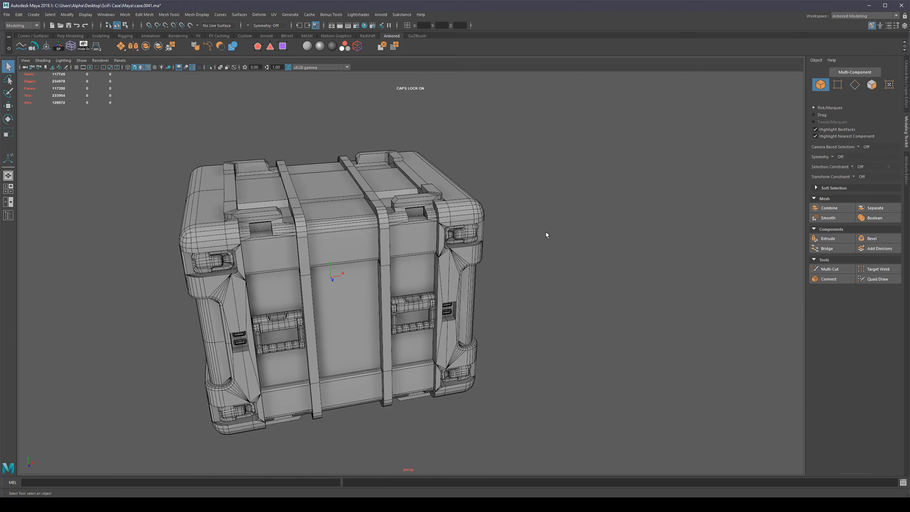
Isolate the case's ribbed body and examine the open side of the raised top block beside the end cap.
left_click(474, 212)
left_click(411, 245, "shift")
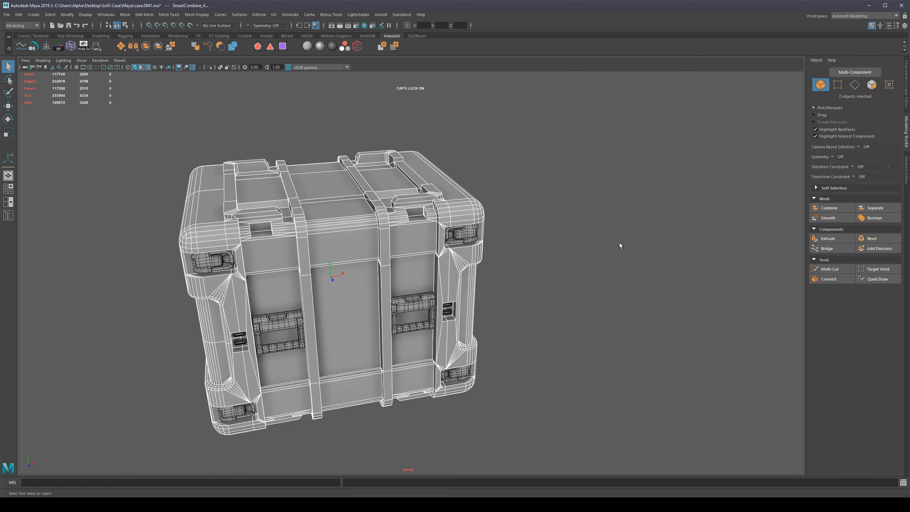
right_click_drag(591, 304, 634, 327, "alt")
left_click_drag(634, 327, 598, 313, "alt")
middle_click_drag(574, 202, 415, 304, "alt")
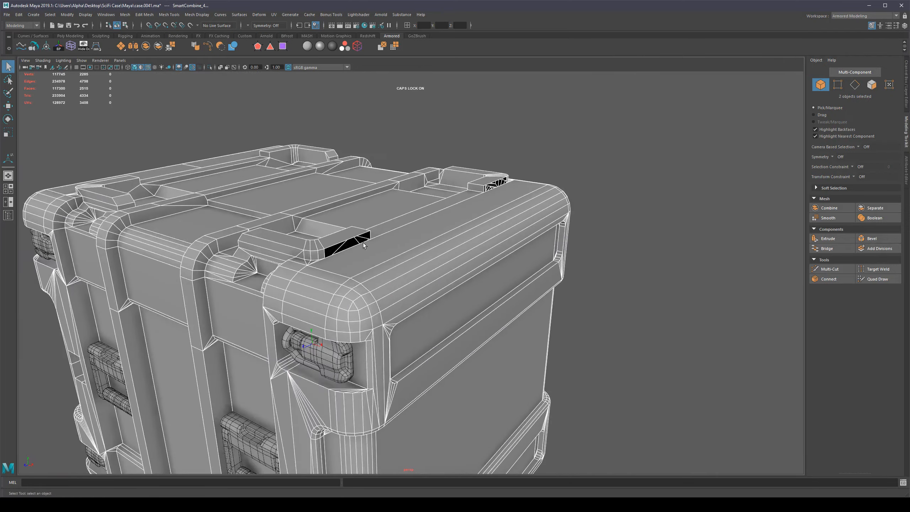
left_click_drag(740, 239, 717, 256, "alt")
left_click(717, 255)
left_click(376, 196)
scroll(369, 205, "up", 5)
key("ctrl+1")
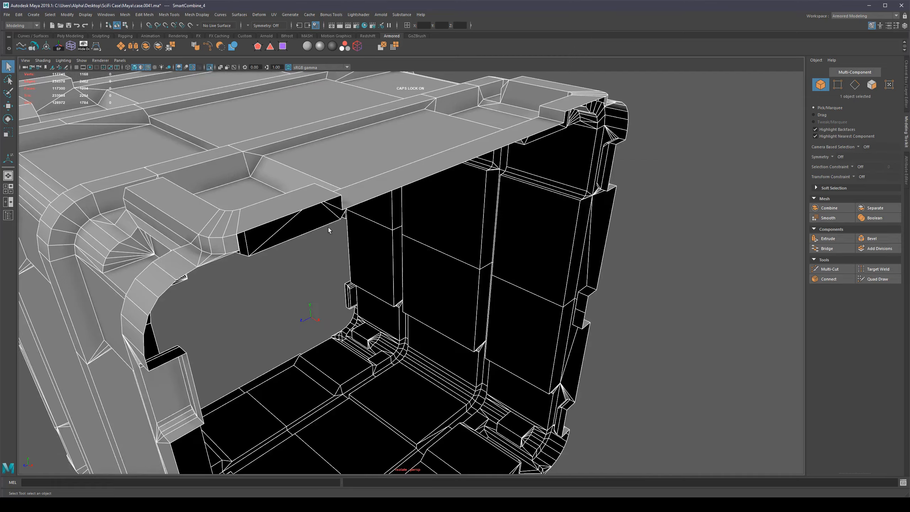
left_click_drag(328, 227, 381, 235, "alt")
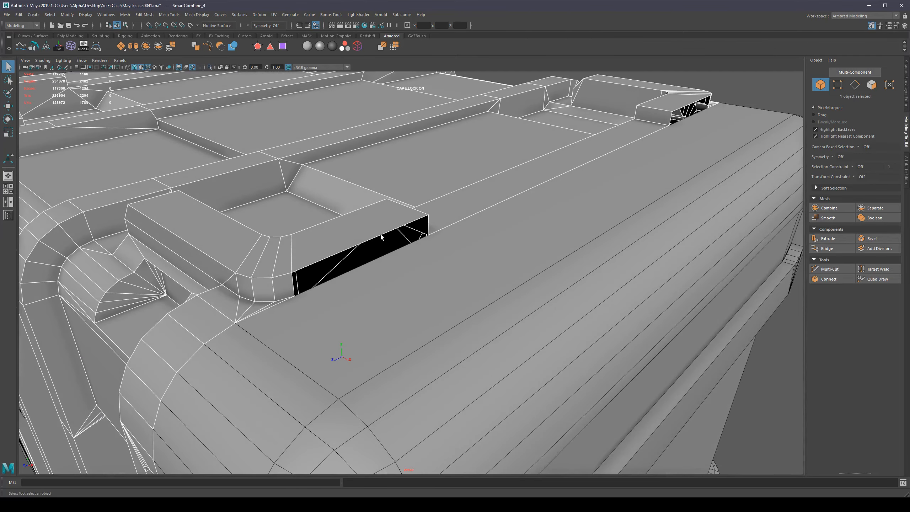
Bridge the two short vertical edges to close the raised top block's open side, with 0 divisions, and return to object mode.
key("F10")
left_click(429, 219)
scroll(322, 277, "down", 3)
key("g")
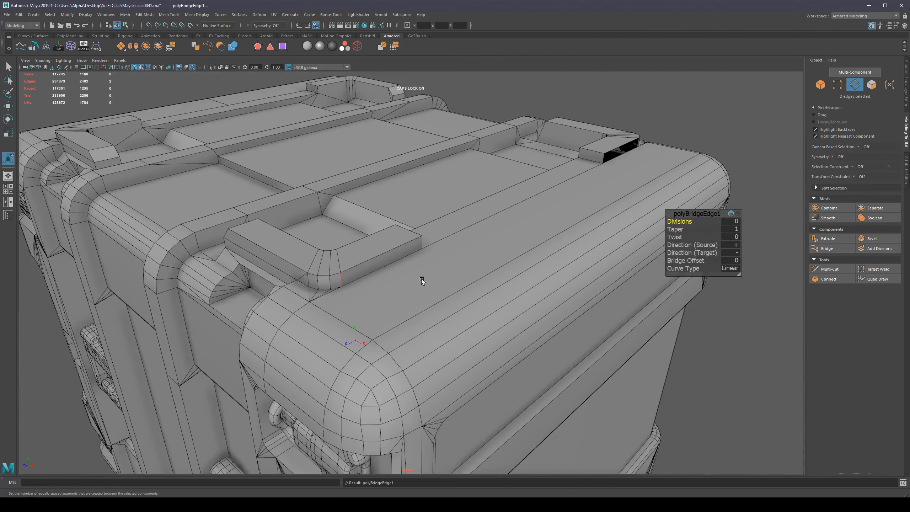
scroll(422, 277, "up", 1)
key("q")
left_click_drag(348, 305, 377, 307, "alt")
left_click(708, 339)
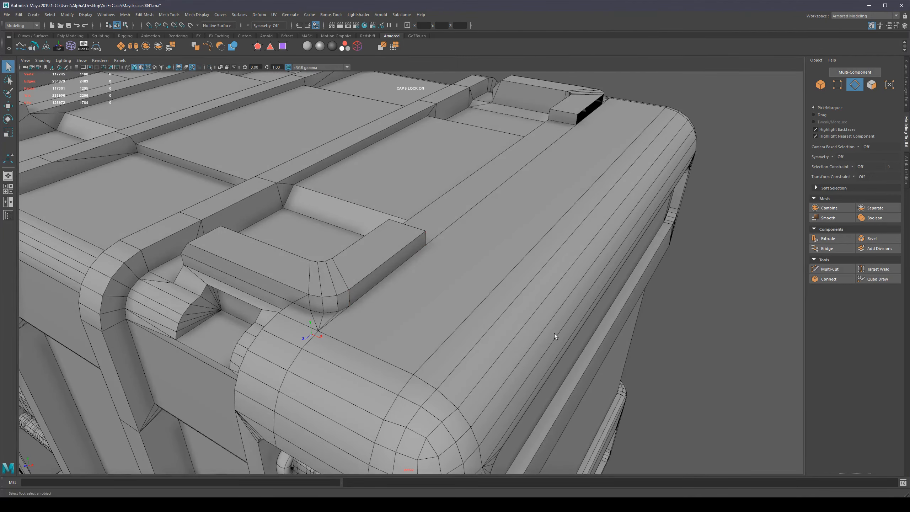
key("F8")
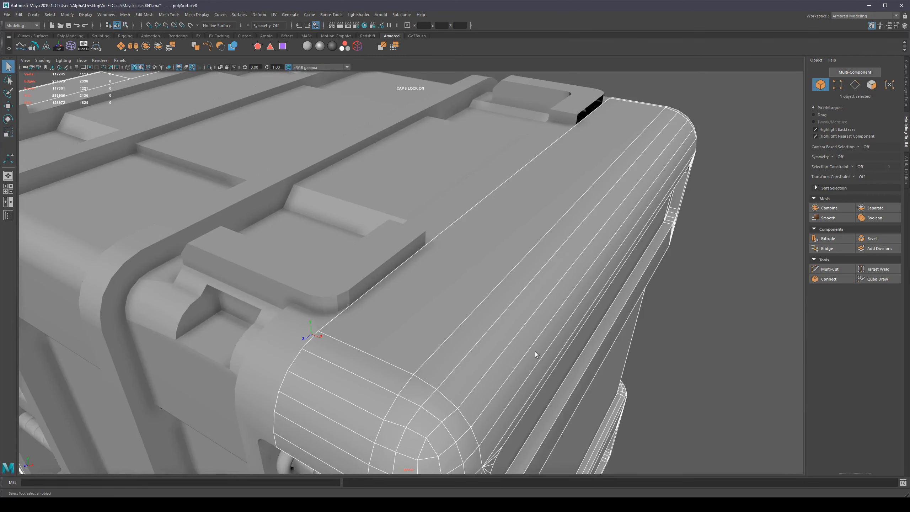
Cut an edge across the end cap's flat top strip beside the raised block's square end.
left_click(399, 266)
left_click(434, 256)
left_click(405, 240, "shift")
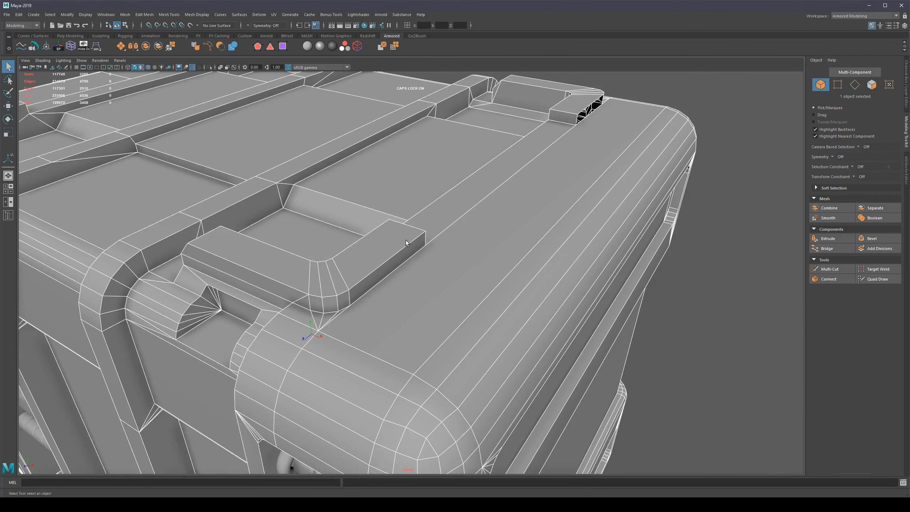
left_click_drag(426, 244, 405, 241, "alt")
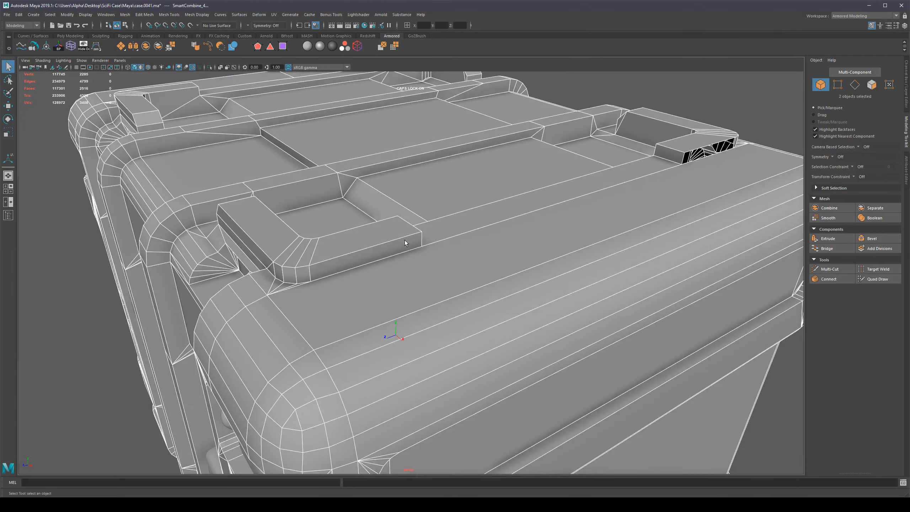
left_click_drag(492, 330, 516, 281, "alt")
right_click_drag(516, 282, 444, 246, "shift")
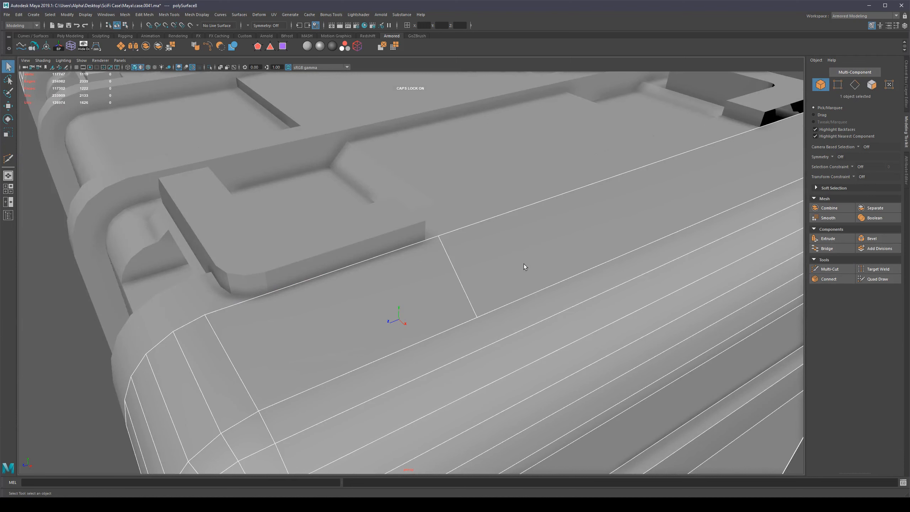
Snap the new cut's inner vertex to the lower corner at the raised block's square end.
mouse_move(523, 264)
left_mouse_down("alt")
mouse_move(506, 270)
mouse_move(452, 248)
left_mouse_up("alt")
left_click(444, 243)
key("w")
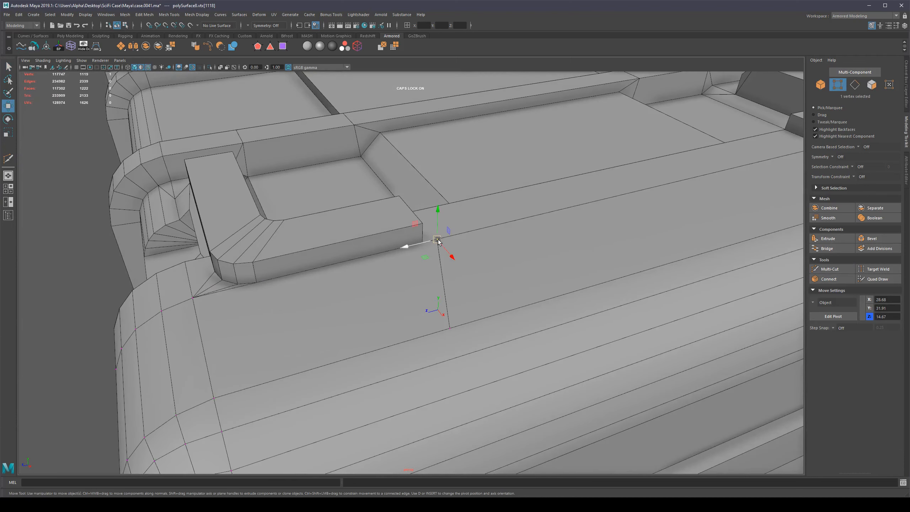
middle_click_drag(439, 240, 423, 243)
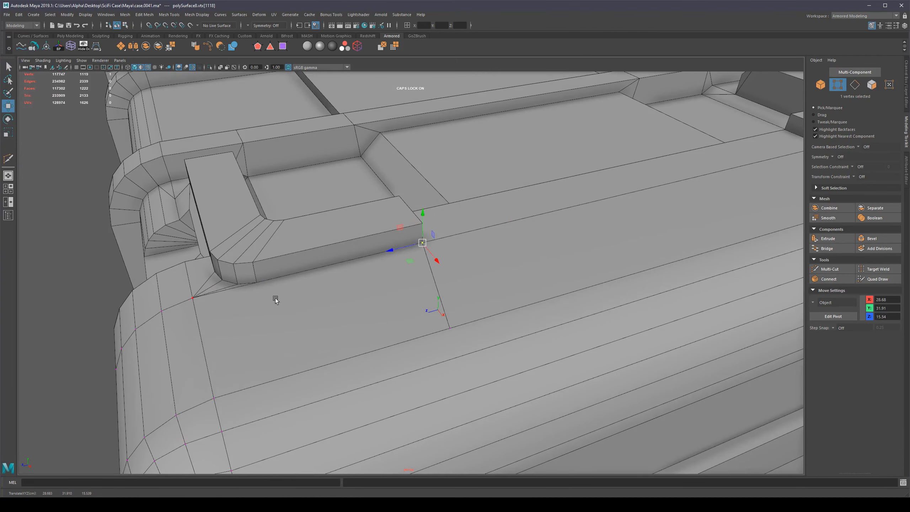
Cut a second edge across the end cap's flat top strip, closer to the raised block's rounded corner.
left_click_drag(273, 315, 646, 296, "alt")
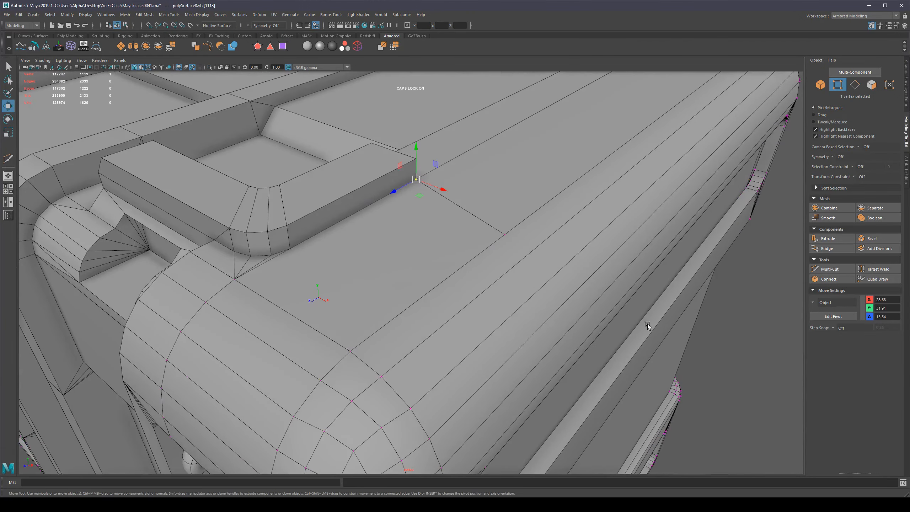
scroll(647, 324, "down", 5)
left_click(656, 370)
scroll(437, 318, "up", 2)
key("y")
left_click(378, 314)
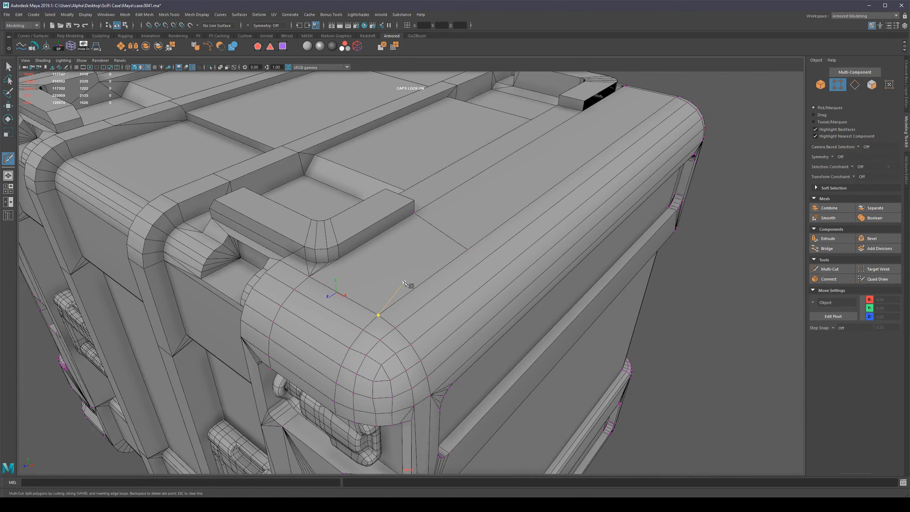
left_click(417, 283)
key("q")
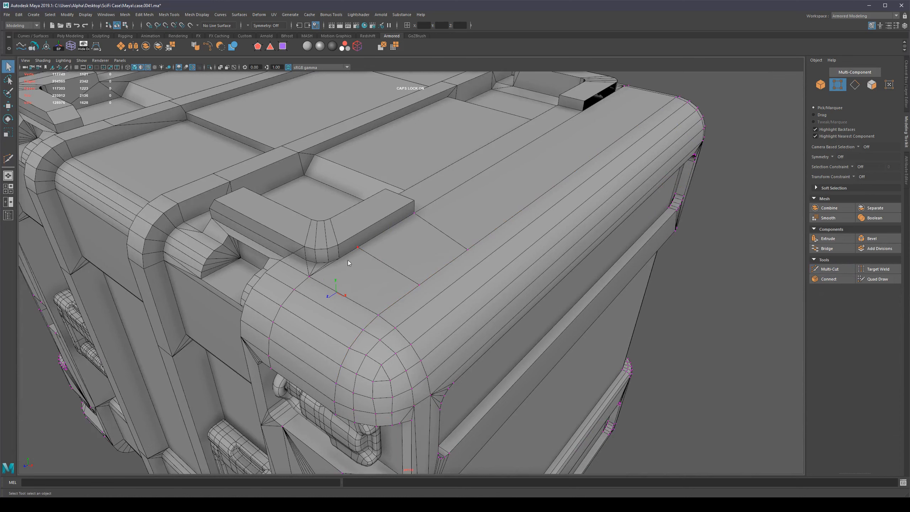
Snap the second cut's inner vertex to the raised block's base where its rounded corner begins.
left_click(366, 250)
key("w")
scroll(366, 250, "up", 1)
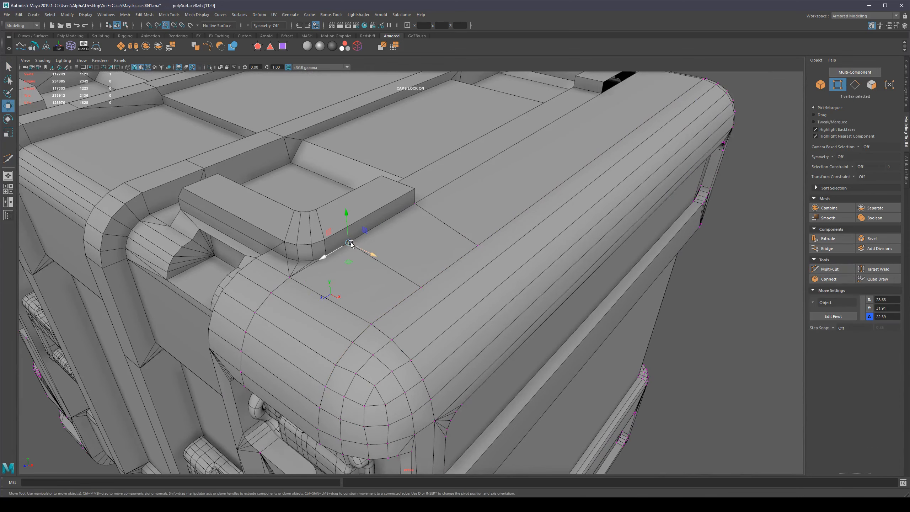
left_click_drag(351, 244, 326, 255)
scroll(579, 287, "up", 8)
middle_click_drag(221, 209, 358, 238, "alt")
scroll(366, 236, "down", 8)
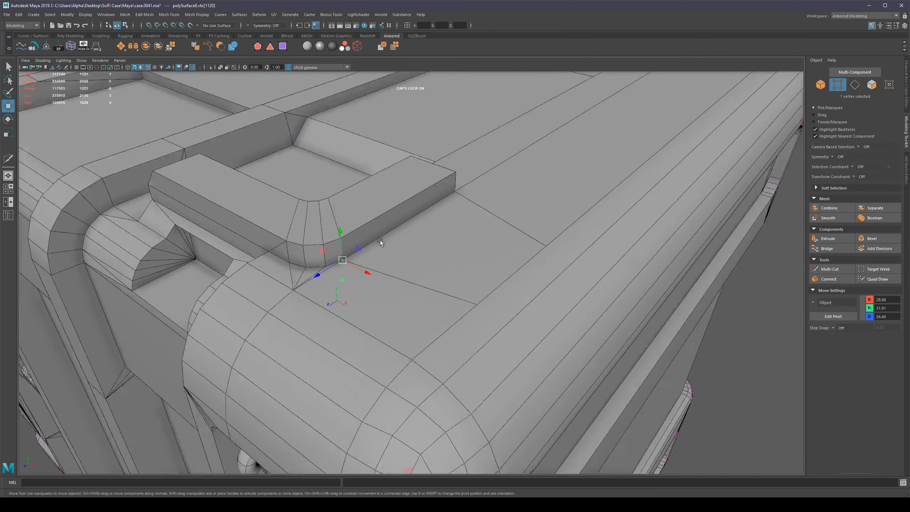
Target-weld the outer vertices of both cuts onto the end cap's corner vertex, and return to object mode.
left_click_drag(493, 329, 466, 323, "alt")
key("q")
key("shift+w")
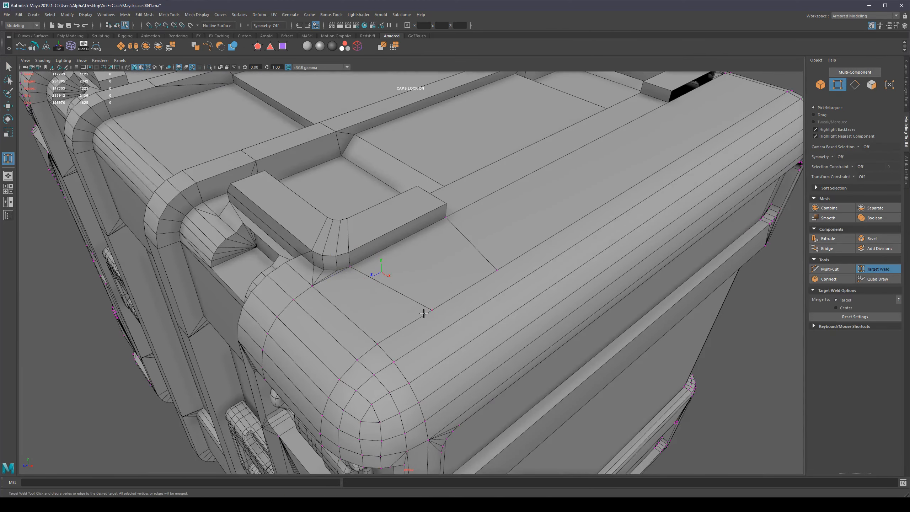
left_click_drag(402, 333, 382, 342)
left_click_drag(496, 269, 372, 349)
key("q")
right_click_drag(447, 329, 492, 300)
left_click_drag(392, 300, 427, 284, "alt")
scroll(429, 285, "down", 2)
left_click(628, 282)
scroll(623, 283, "down", 3)
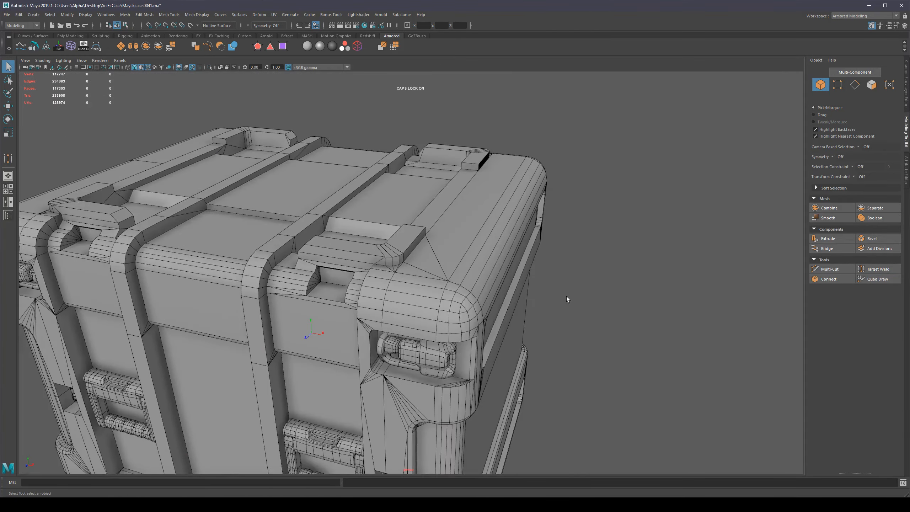
Mirror the end cap's corner fix across the mesh, delete its centre edge loops, and return to object mode.
middle_click_drag(498, 321, 535, 259, "alt")
left_click_drag(535, 258, 568, 291, "alt")
scroll(466, 265, "down", 3)
left_click(424, 273)
left_click(426, 273, "shift")
scroll(537, 283, "up", 4)
left_click(538, 274)
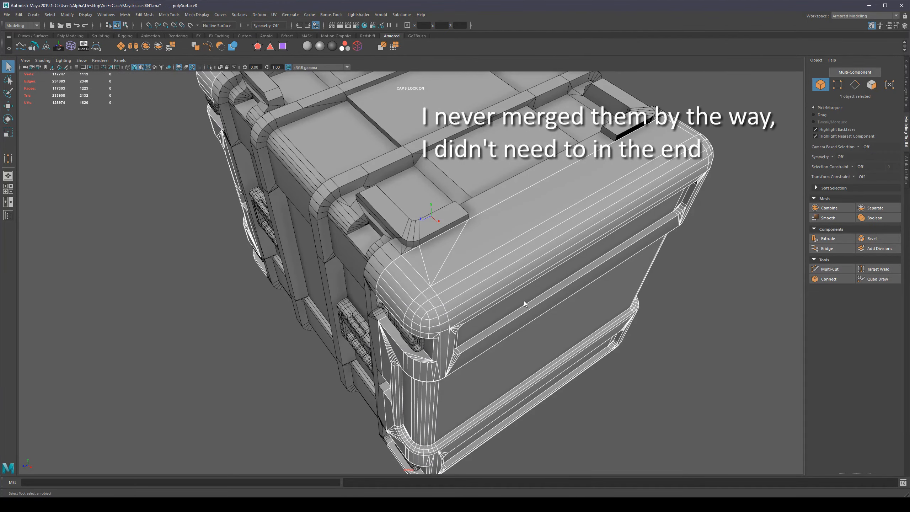
right_click_drag(522, 301, 546, 225)
left_click(568, 186)
double_click(568, 187)
double_click(537, 344, "shift")
key("ctrl+Delete")
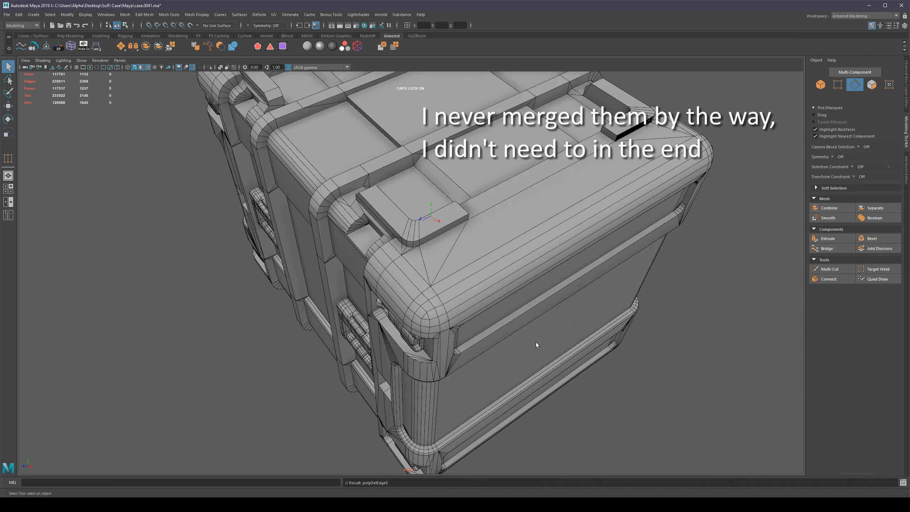
right_click_drag(536, 342, 639, 266)
scroll(640, 266, "down", 4)
left_click(622, 335)
Select the end cap and ribbed body together and examine the cleaned-up case from the front.
left_click_drag(447, 336, 506, 320, "alt")
middle_click_drag(506, 320, 542, 304, "alt")
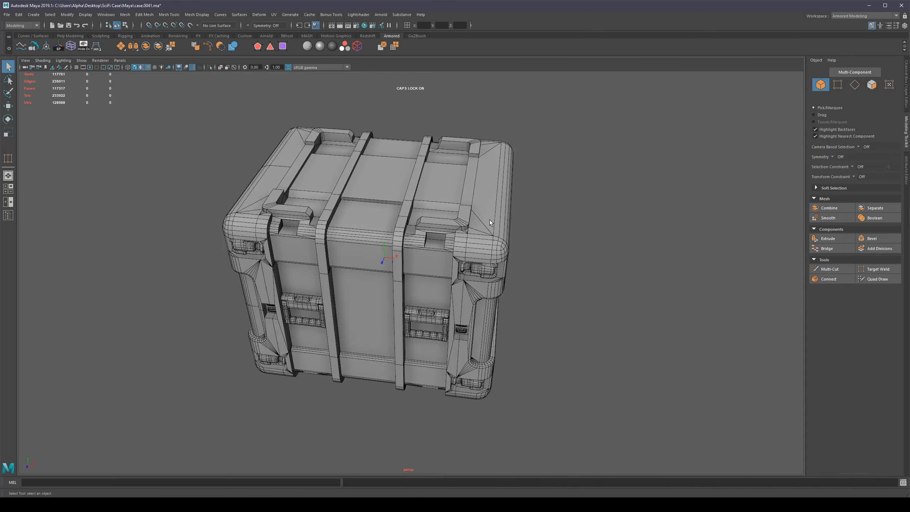
left_click(489, 219)
left_click(359, 227, "shift")
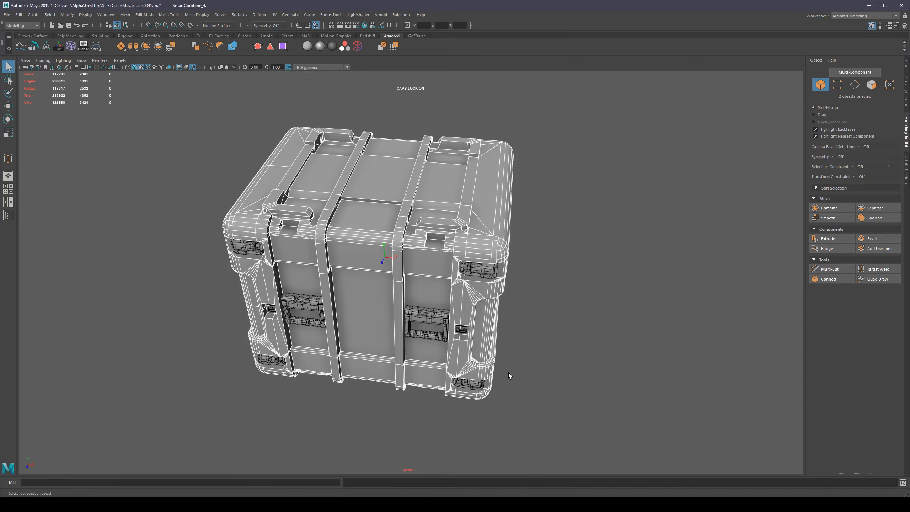
key("Caps_Lock")
scroll(552, 313, "up", 4)
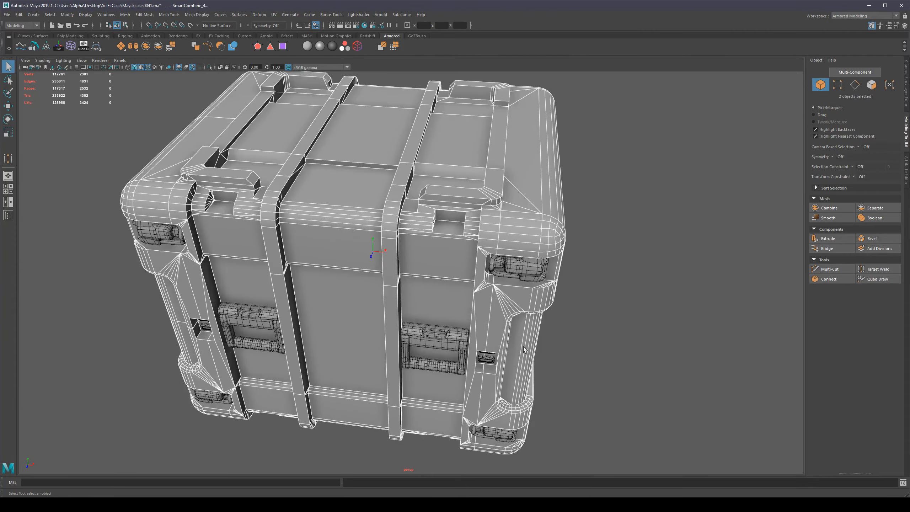
left_click_drag(474, 367, 498, 334, "alt")
middle_click_drag(497, 335, 478, 271, "alt")
left_click_drag(425, 276, 438, 270, "alt")
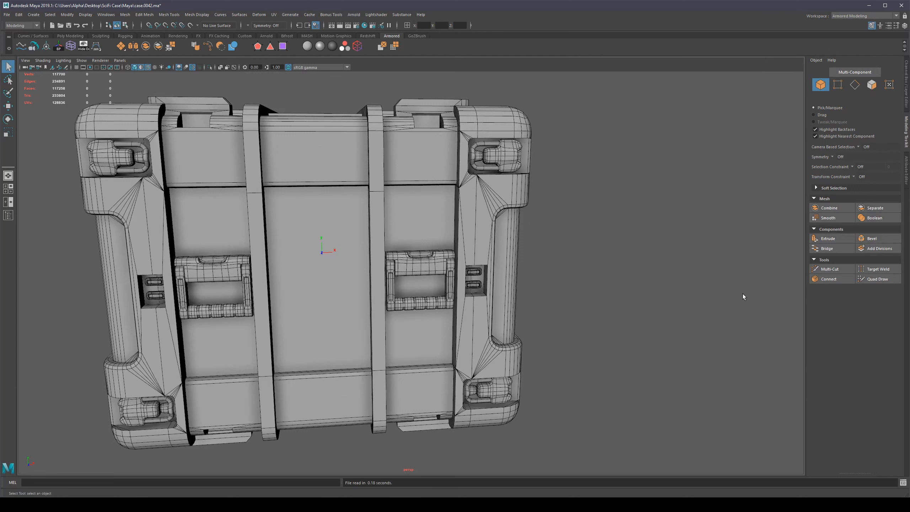
Frame the right handle's top plate unsmoothed, and select the edge loops on its right tab and across it below the recess.
left_click(419, 272)
key("f")
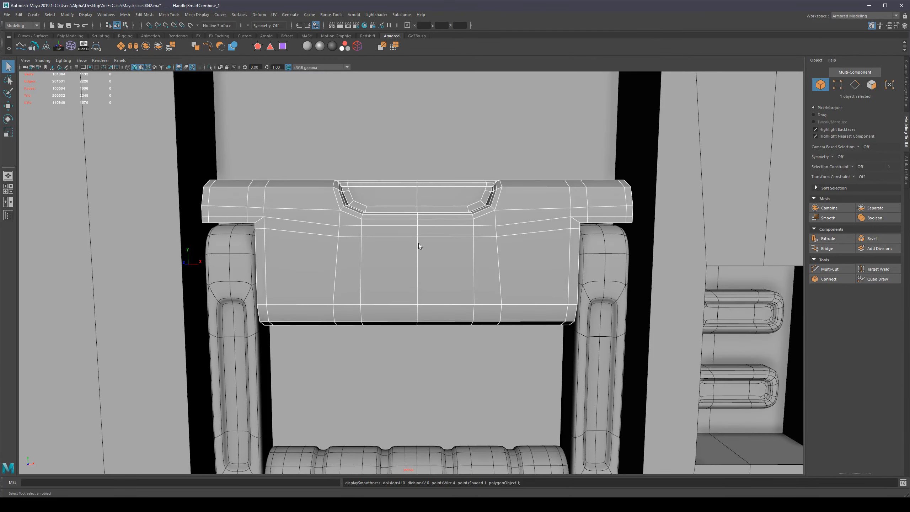
left_click_drag(424, 249, 467, 251, "alt")
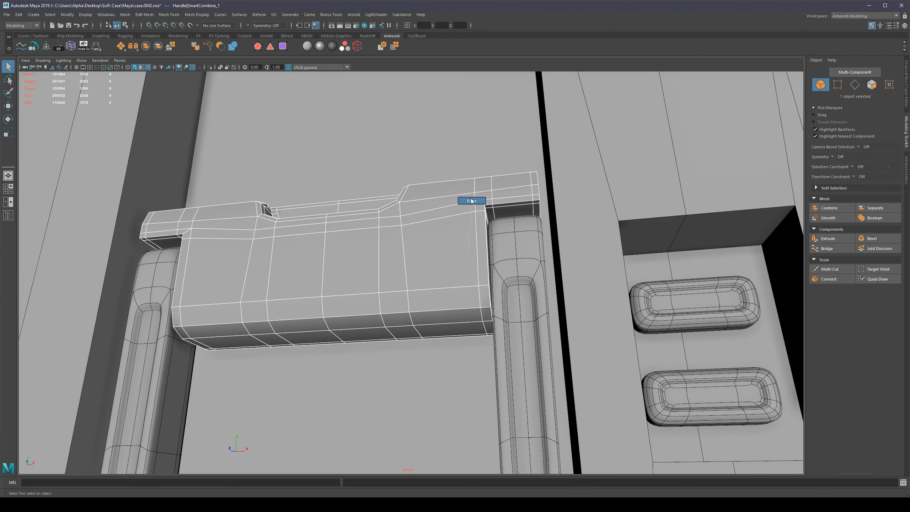
key("F10")
left_click(473, 196)
double_click(504, 196, "shift")
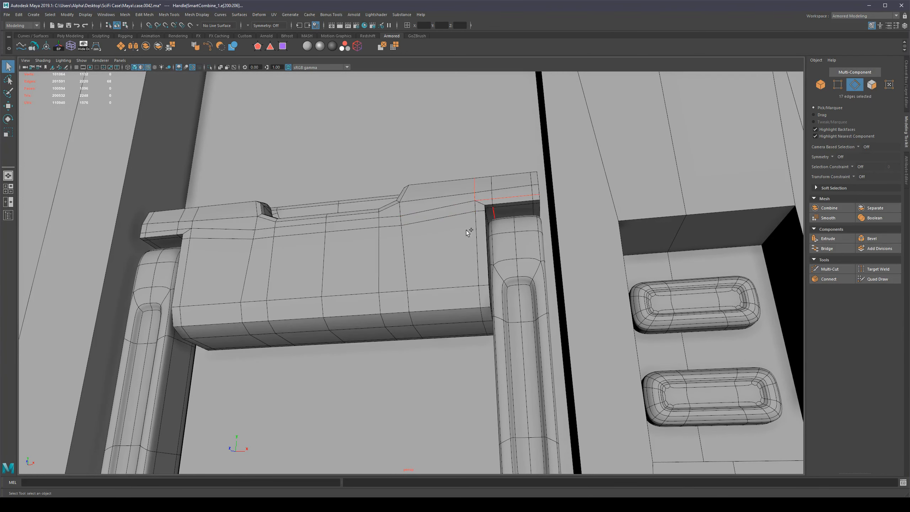
double_click(444, 217, "shift")
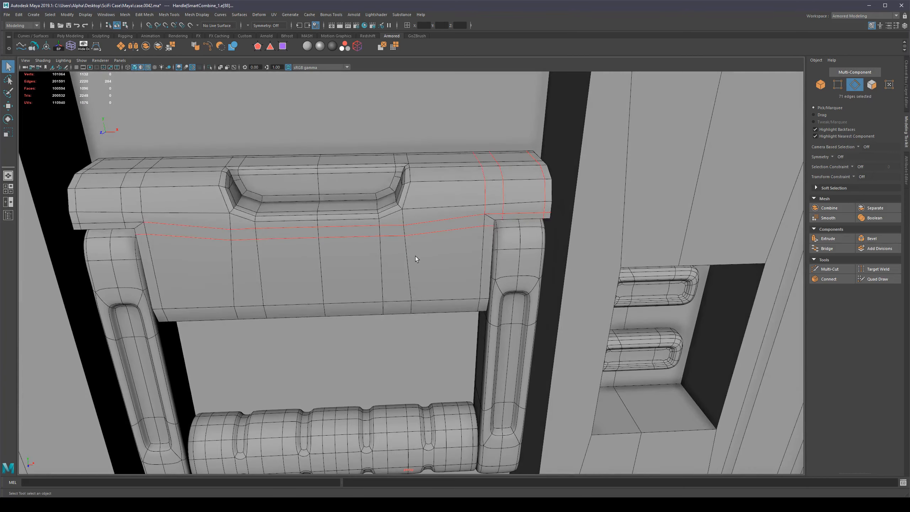
Check the plate's smooth preview, and add the vertical loops near its right side and the recess's right corner to the selection.
key("3")
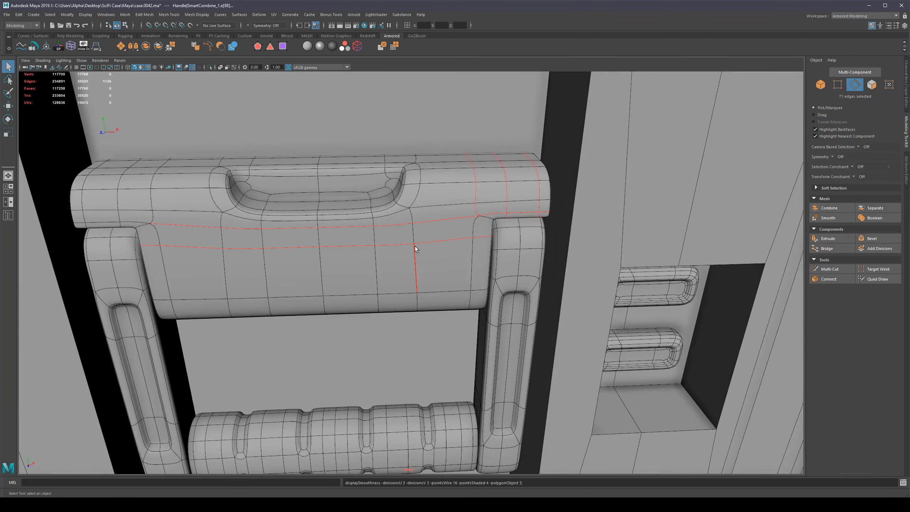
key("1")
key("3")
key("1")
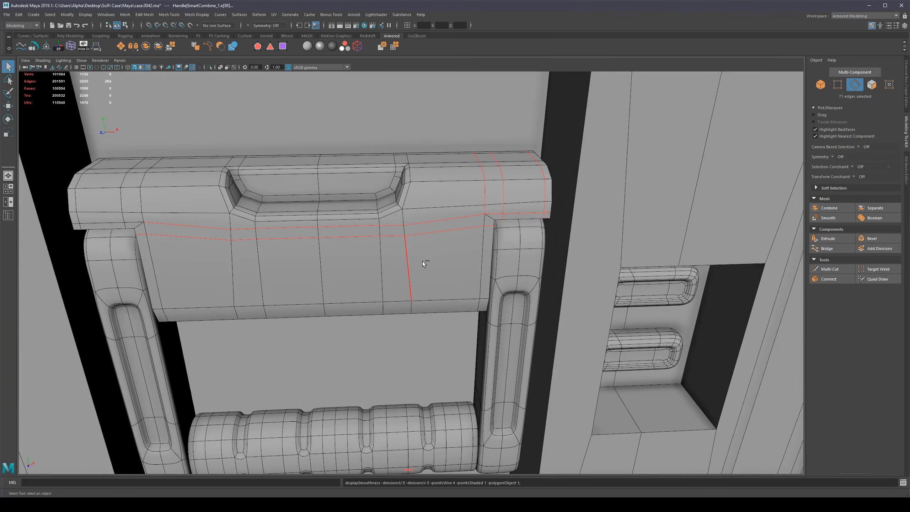
key("ctrl+z")
double_click(481, 261, "shift")
left_click_drag(480, 261, 443, 277, "alt")
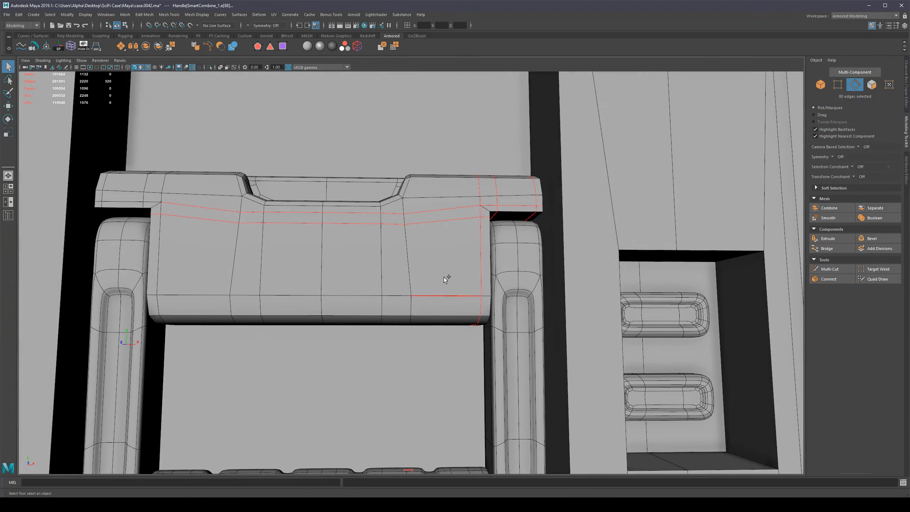
double_click(416, 263, "shift")
left_click_drag(406, 248, 393, 238, "alt")
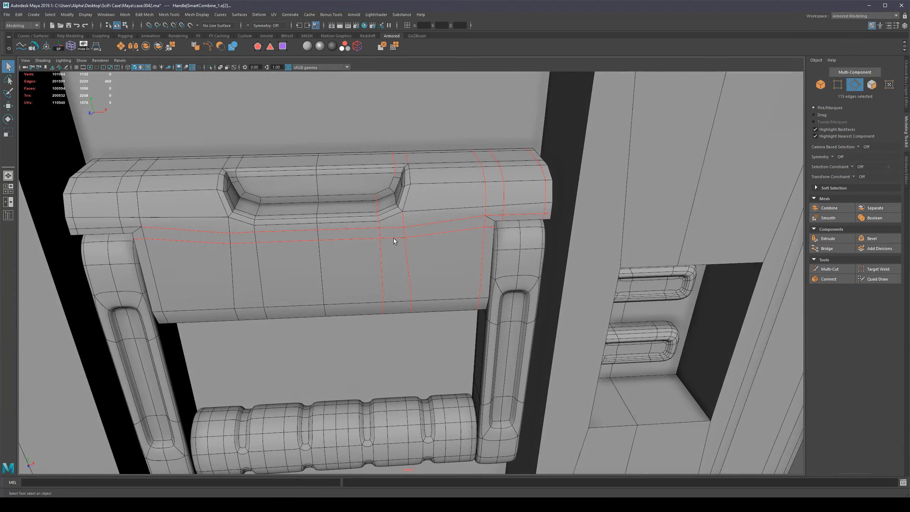
Drop the edges at the recess's right corner from the edge selection and isolate the handle's top plate.
left_click_drag(378, 190, 384, 218)
left_click_drag(378, 144, 402, 179, "ctrl")
left_click_drag(473, 242, 414, 255, "alt")
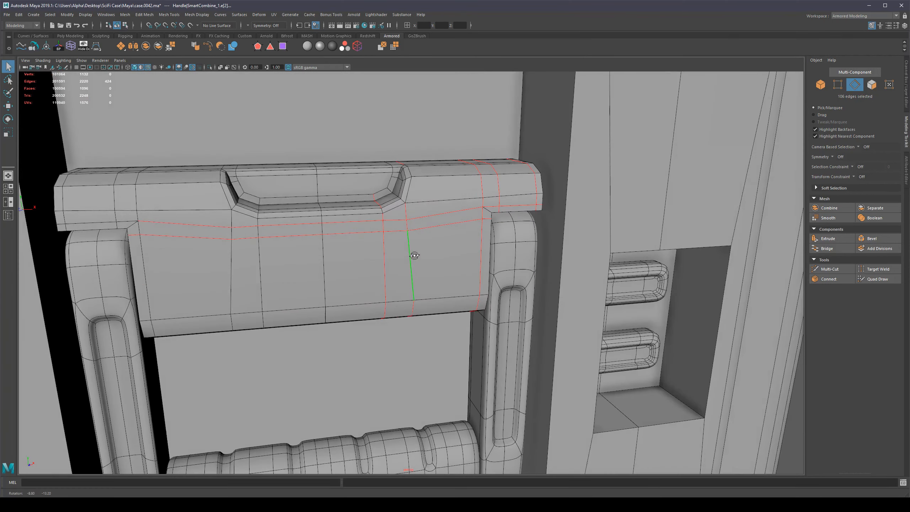
scroll(391, 258, "down", 3)
key("ctrl+1")
scroll(424, 264, "up", 3)
right_click_drag(424, 264, 421, 229)
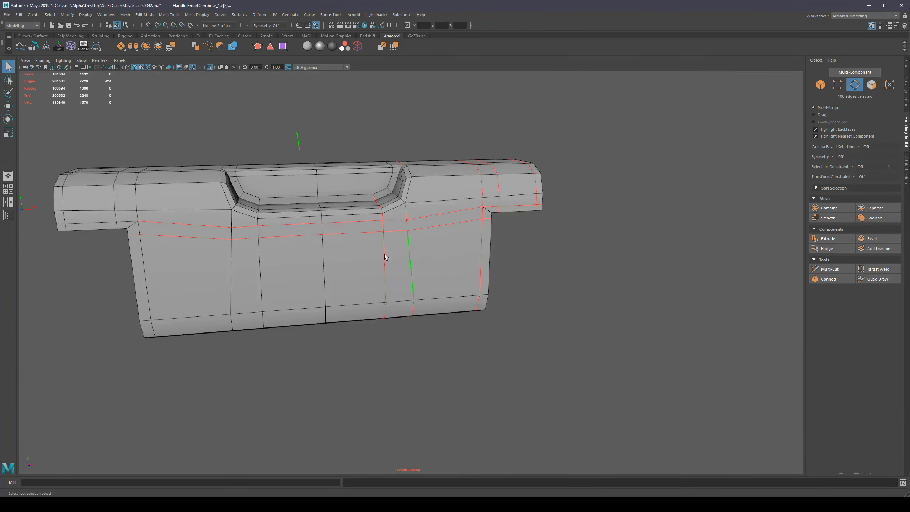
Add the missing vertical edge on the plate's back to the selection, and deselect the stray edge inside the recess's right corner.
mouse_move(411, 254)
left_mouse_down("alt")
mouse_move(518, 258)
mouse_move(420, 246)
left_mouse_up("alt")
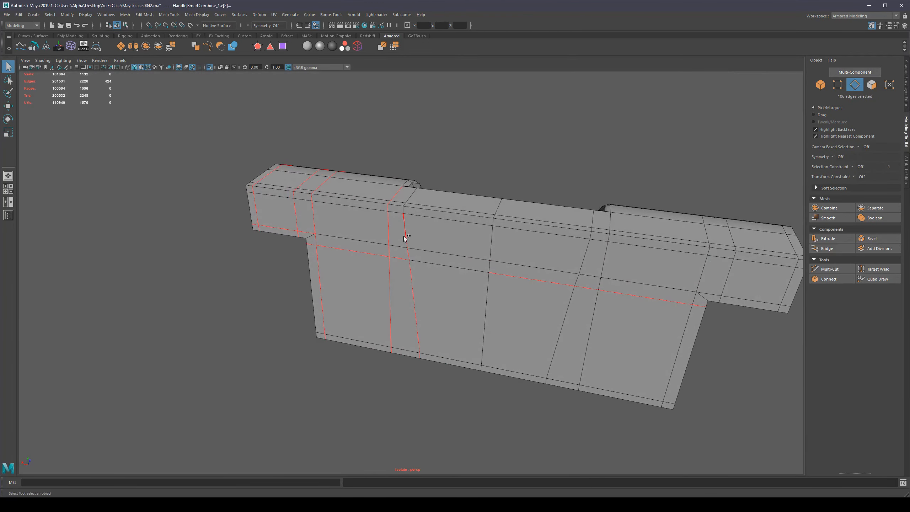
left_click(406, 206, "shift")
left_click_drag(421, 211, 309, 225, "alt")
left_click_drag(480, 280, 482, 304, "alt")
scroll(386, 227, "up", 4)
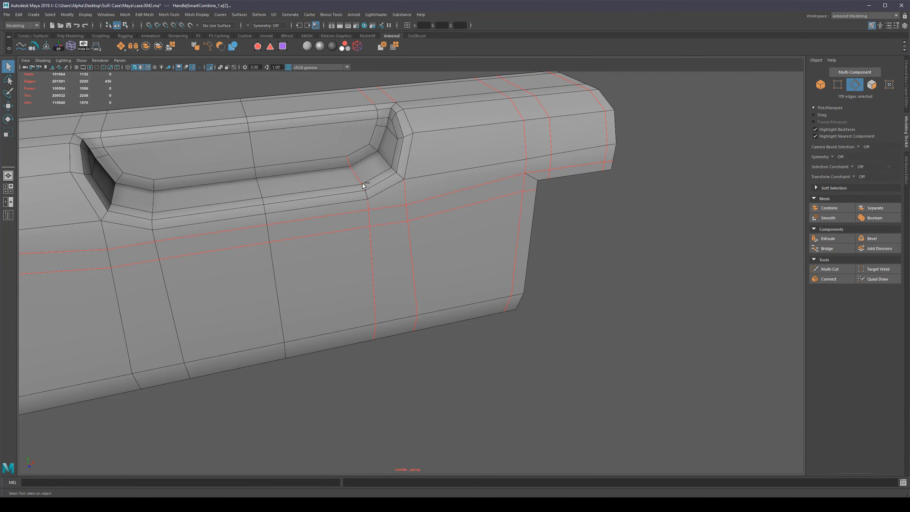
left_click(349, 164, "ctrl")
scroll(549, 197, "down", 5)
left_click_drag(548, 198, 476, 229, "alt")
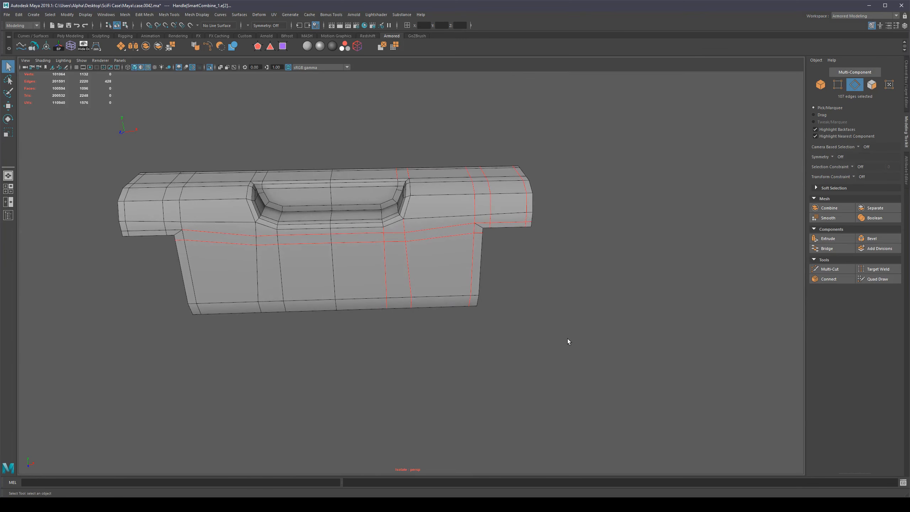
Delete the selected edge loops along with their vertices from the right half and the area below the recess.
key("ctrl+Delete")
key("ctrl+z")
key("ctrl+Delete")
key("ctrl+z")
key("ctrl+y")
scroll(438, 254, "up", 5)
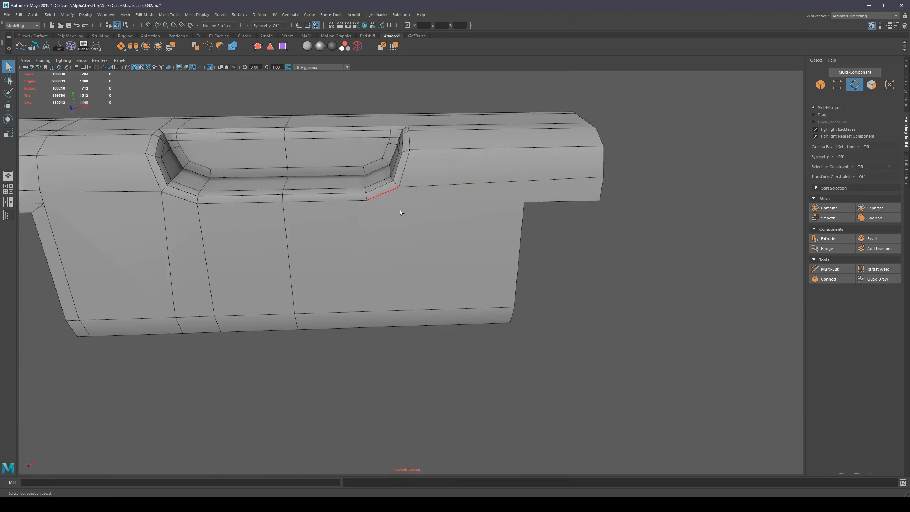
Delete the leftover short edge on the recess's upper rim near its right corner.
middle_click_drag(396, 175, 446, 235, "alt")
left_click_drag(446, 234, 465, 231, "alt")
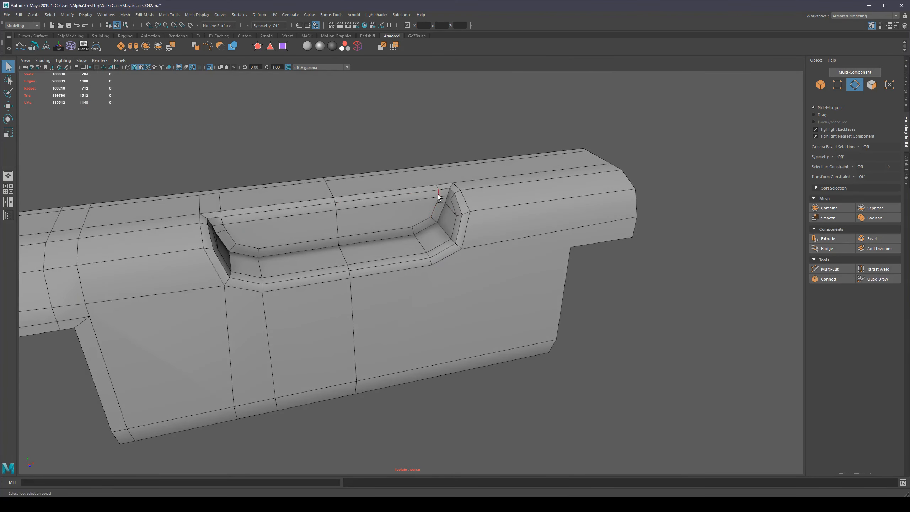
left_click(437, 185)
key("ctrl+Delete")
mouse_move(447, 228)
left_mouse_down("alt")
mouse_move(354, 260)
mouse_move(400, 260)
mouse_move(467, 223)
mouse_move(421, 255)
mouse_move(443, 242)
left_mouse_up("alt")
Try to delete the edge loop running around the recess's rim, and clear the selection.
double_click(442, 235)
scroll(505, 264, "down", 5)
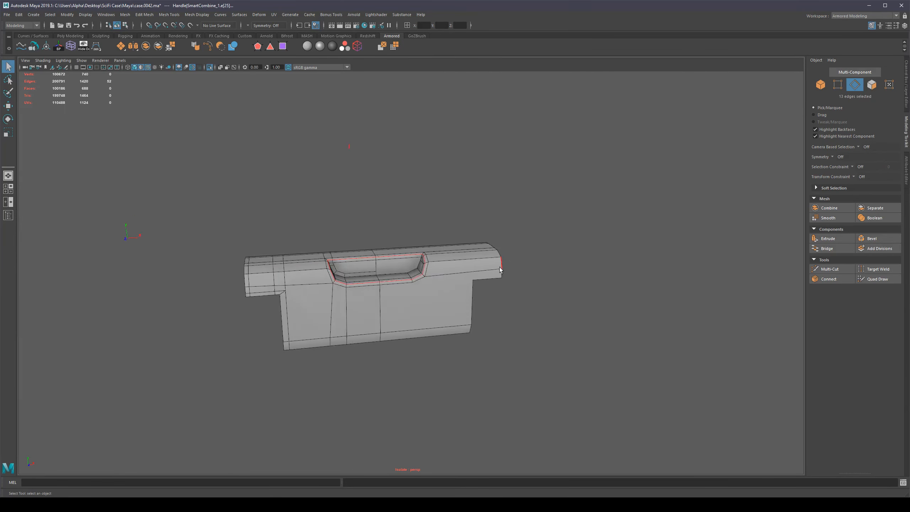
scroll(452, 286, "up", 4)
left_click_drag(452, 286, 533, 273, "alt")
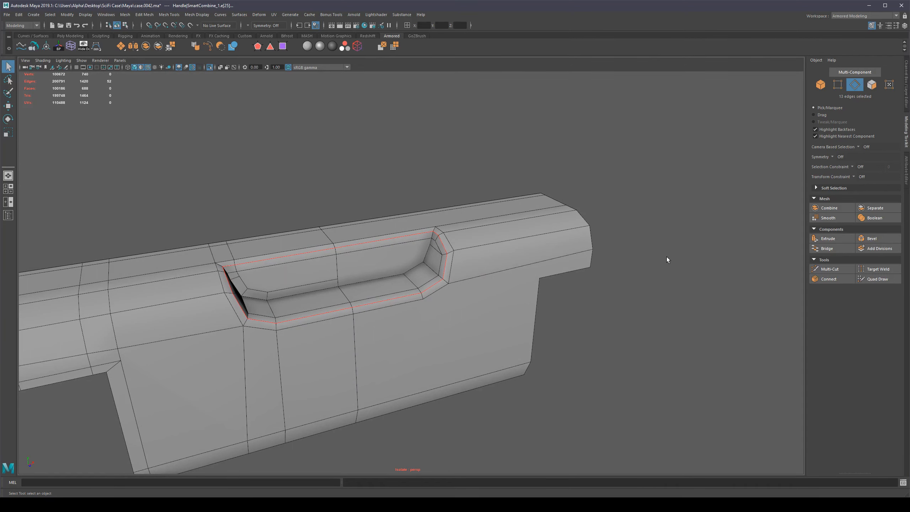
scroll(452, 282, "down", 7)
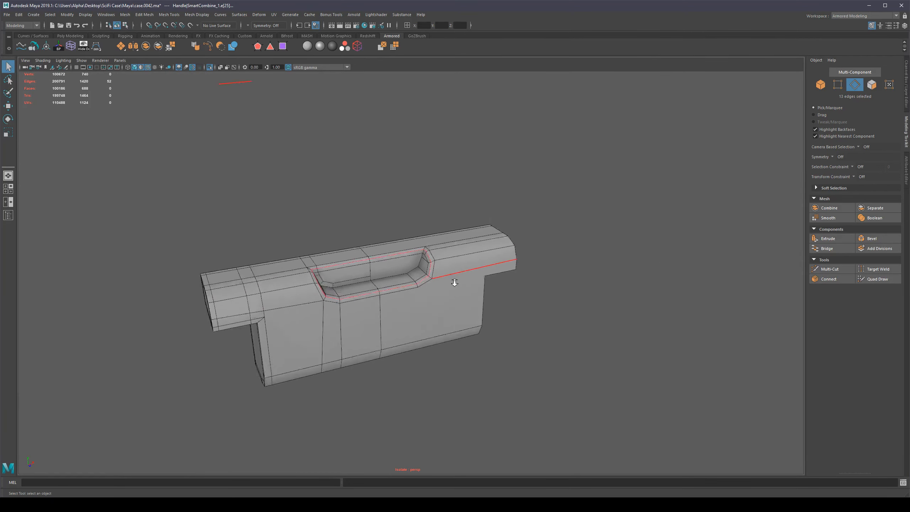
scroll(458, 294, "up", 8)
left_click_drag(505, 296, 537, 307, "alt")
middle_click_drag(472, 276, 455, 305, "alt")
scroll(455, 304, "down", 3)
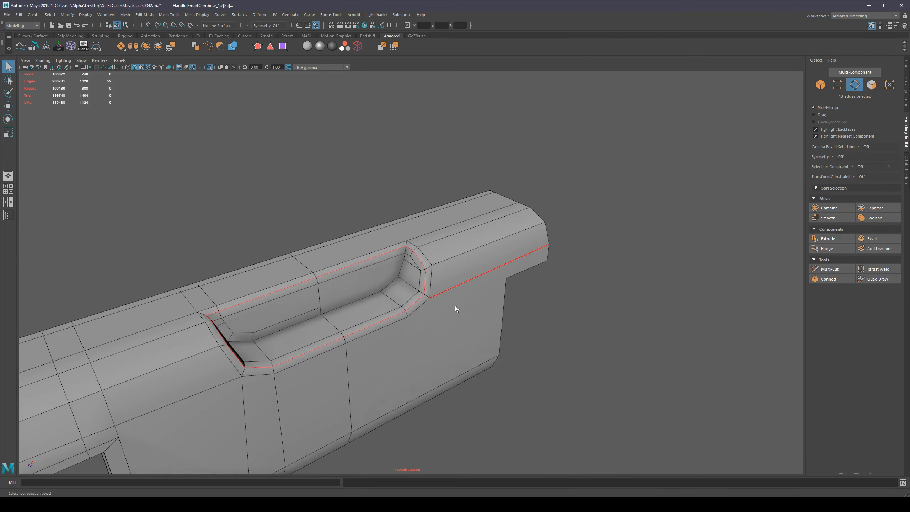
key("ctrl+Delete")
scroll(515, 316, "down", 7)
left_click_drag(384, 286, 355, 272, "alt")
key("ctrl+z")
scroll(406, 283, "up", 6)
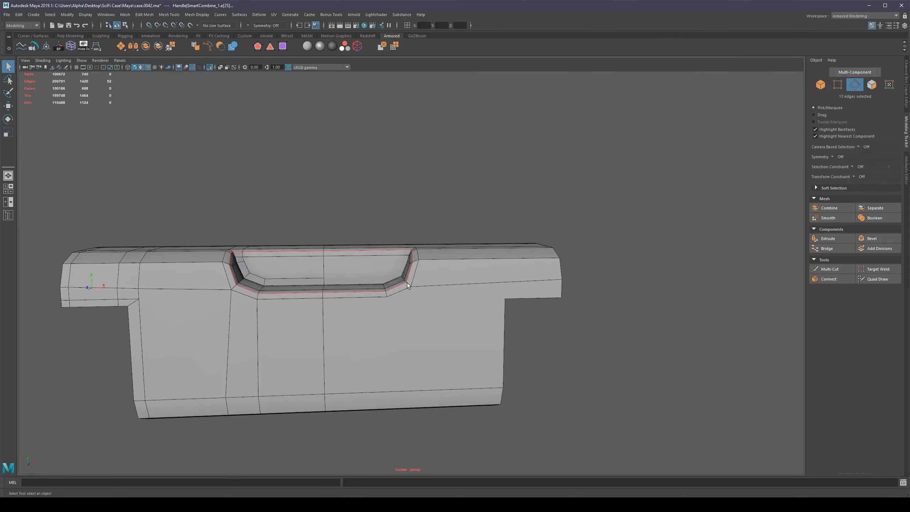
left_click_drag(660, 301, 683, 306, "alt")
left_click(555, 295)
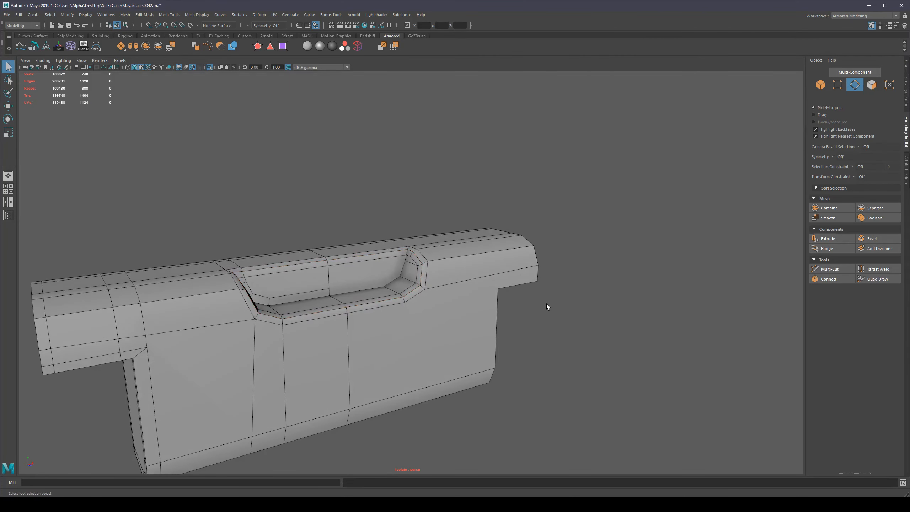
Select the support edge loop along the plate's back edge and add the one bordering the right tab's end face.
scroll(490, 286, "up", 3)
middle_click_drag(449, 266, 521, 251, "alt")
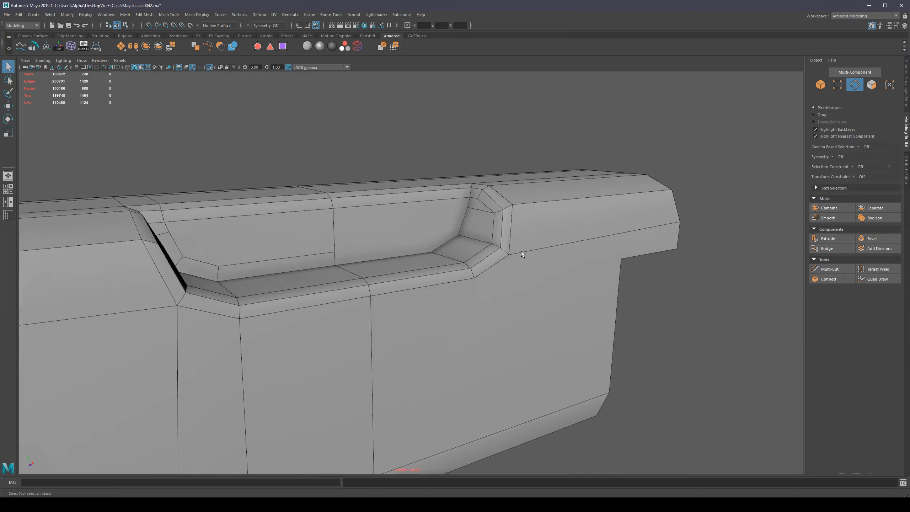
left_click_drag(521, 251, 462, 286, "alt")
left_click_drag(659, 276, 512, 278, "alt")
scroll(517, 252, "down", 5)
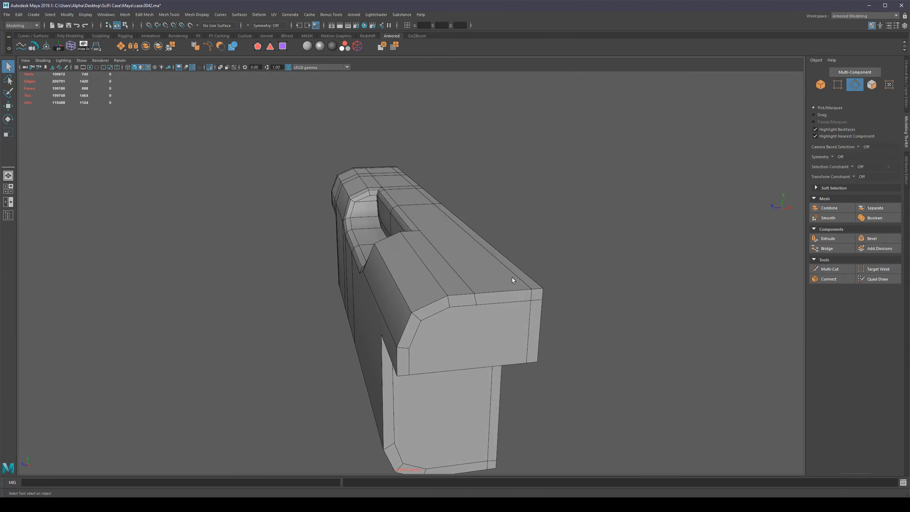
double_click(529, 320)
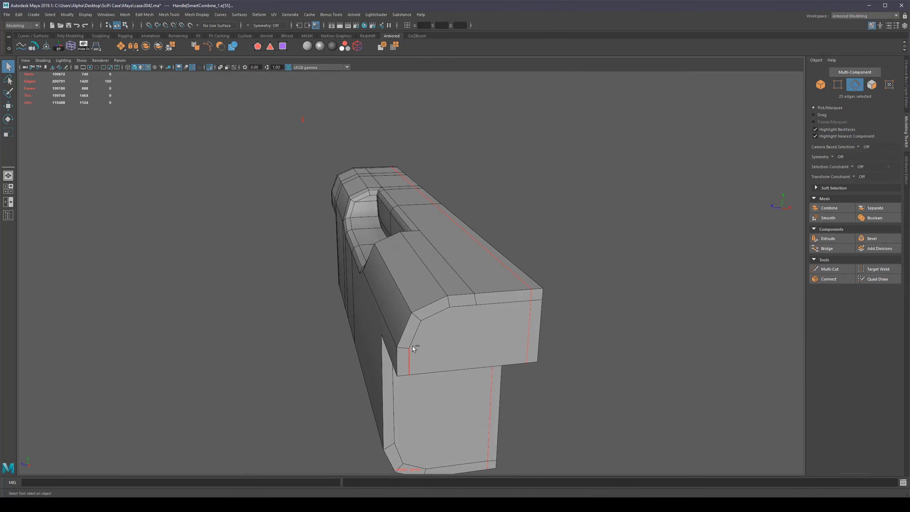
double_click(537, 301, "shift")
left_click_drag(537, 302, 575, 303, "alt")
Add the remaining support edges around the plate's right side and underside to the selection.
double_click(523, 172, "shift")
left_click(503, 317, "shift")
left_click(516, 338, "shift")
left_click(545, 350, "shift")
left_click_drag(550, 344, 501, 348, "alt")
double_click(379, 337, "shift")
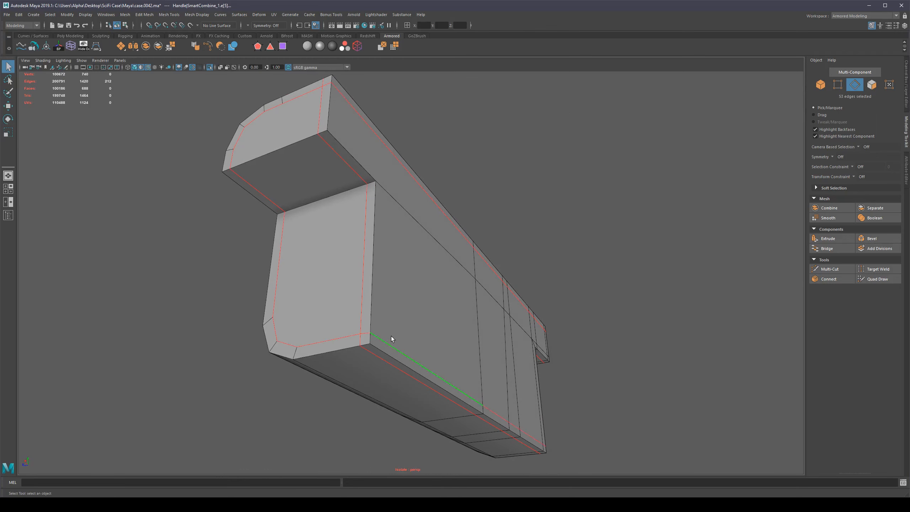
Delete the support loops around the plate's right end and the leftover lower corner edges, and return to object mode.
key("ctrl+Delete")
key("ctrl+z")
key("ctrl+z")
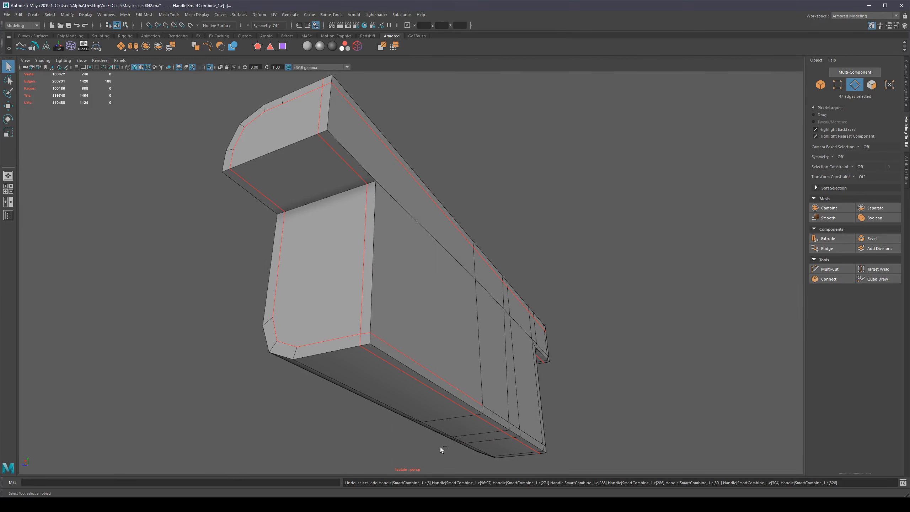
key("ctrl+Delete")
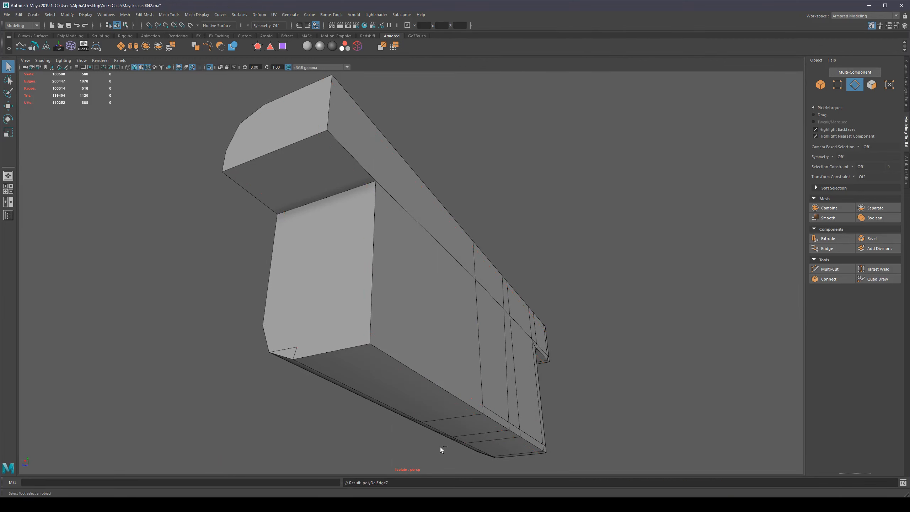
left_click(299, 351)
key("ctrl+Delete")
left_click_drag(320, 334, 434, 319, "alt")
right_click_drag(434, 323, 532, 273)
Try to mirror the isolated plate about its pivot at the case's centre.
left_click_drag(532, 273, 458, 347, "alt")
left_click(428, 360)
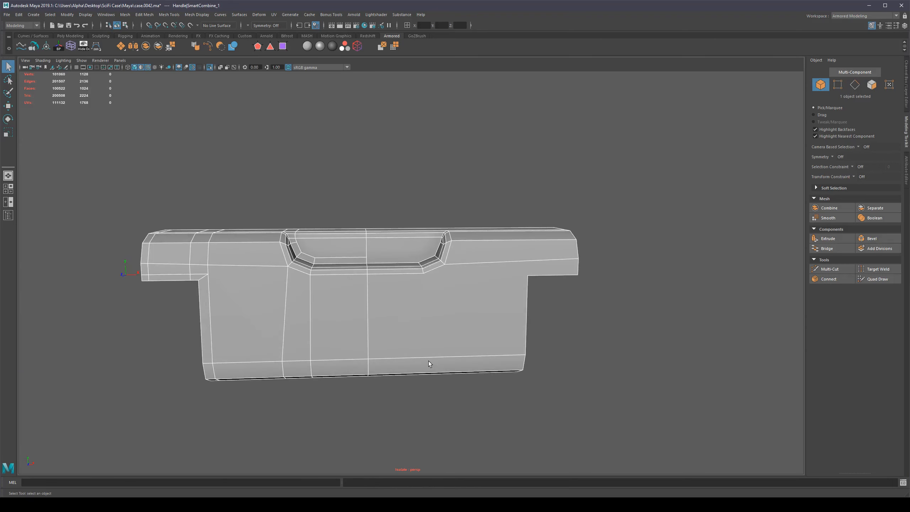
scroll(437, 361, "down", 10)
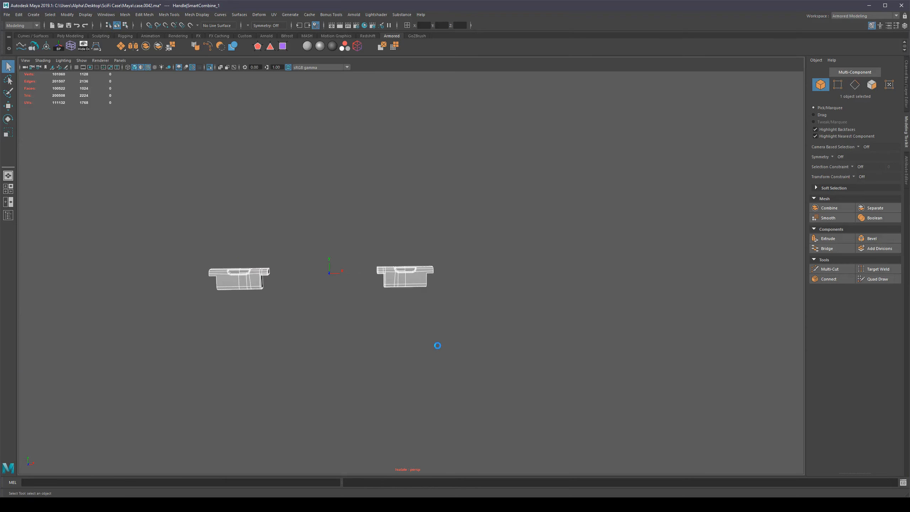
key("ctrl+z")
Show the whole case again and examine both handle plates and their shared pivot from the front.
scroll(423, 283, "up", 6)
key("ctrl+1")
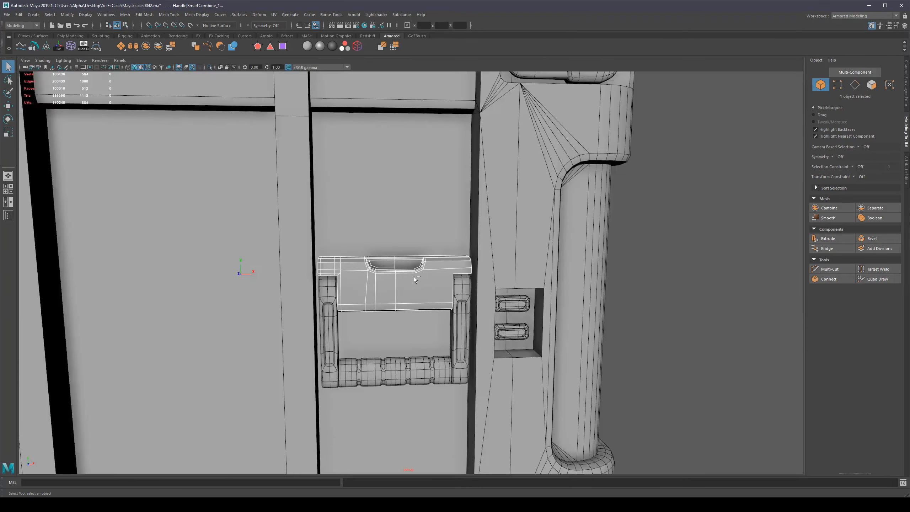
scroll(414, 276, "down", 6)
scroll(411, 280, "up", 6)
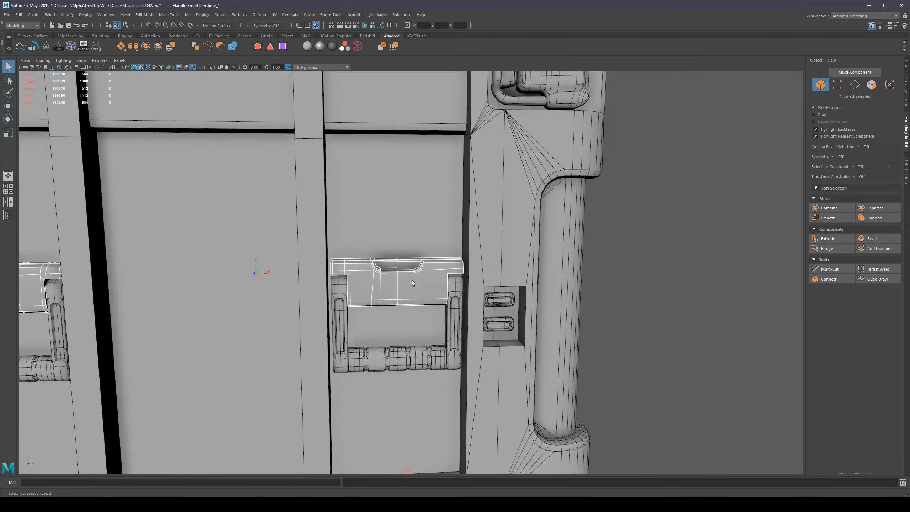
scroll(401, 283, "up", 4)
mouse_move(412, 280)
left_mouse_down("alt")
mouse_move(380, 274)
mouse_move(417, 281)
left_mouse_up("alt")
scroll(401, 284, "down", 6)
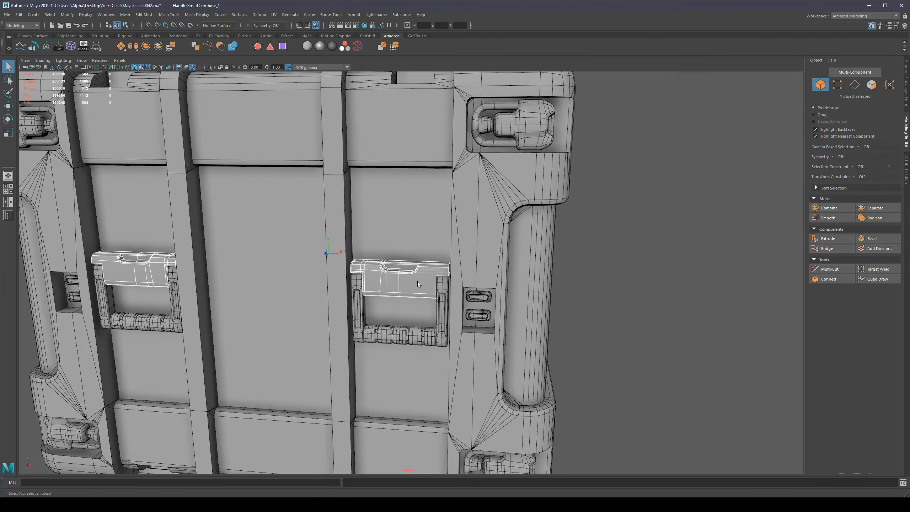
scroll(461, 265, "down", 4)
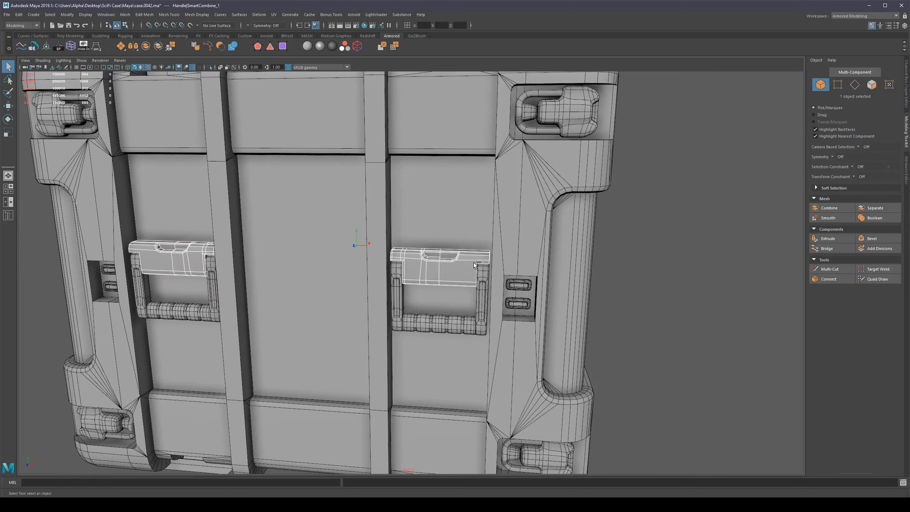
key("ctrl+1")
left_click_drag(470, 273, 472, 272, "alt")
key("ctrl+1")
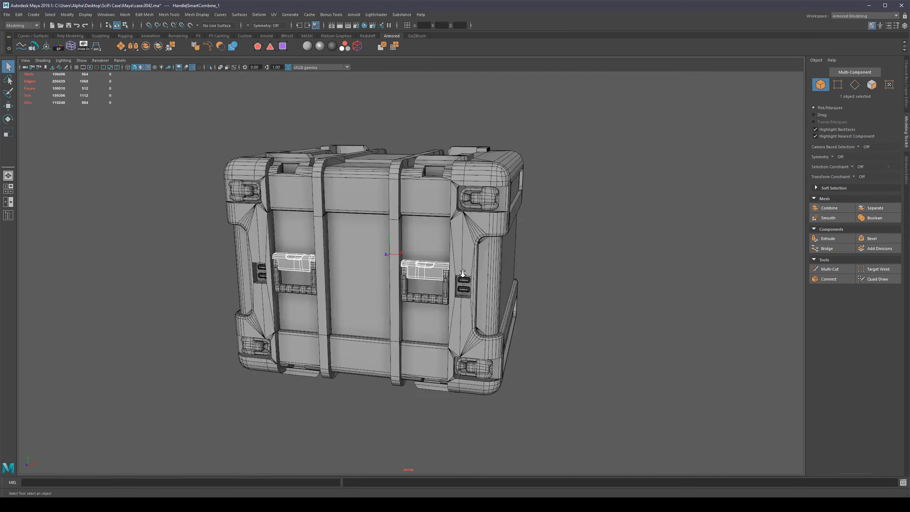
Try mirroring the plate along the object X axis with the surrounding case shown, and undo back to the isolated plate.
scroll(462, 273, "up", 6)
right_click_drag(501, 258, 525, 337, "shift")
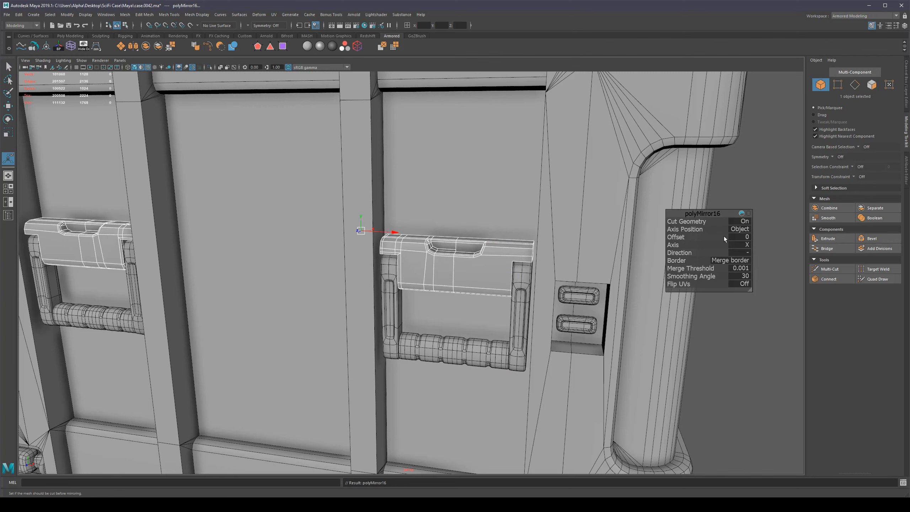
left_click_drag(480, 252, 487, 252, "alt")
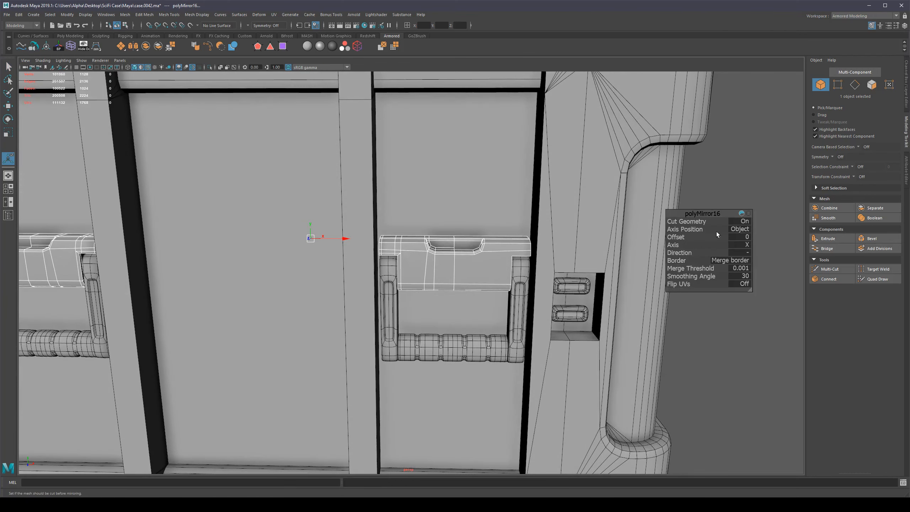
right_click_drag(588, 248, 435, 255, "alt")
key("q")
key("ctrl+z")
key("ctrl+z")
key("ctrl+z")
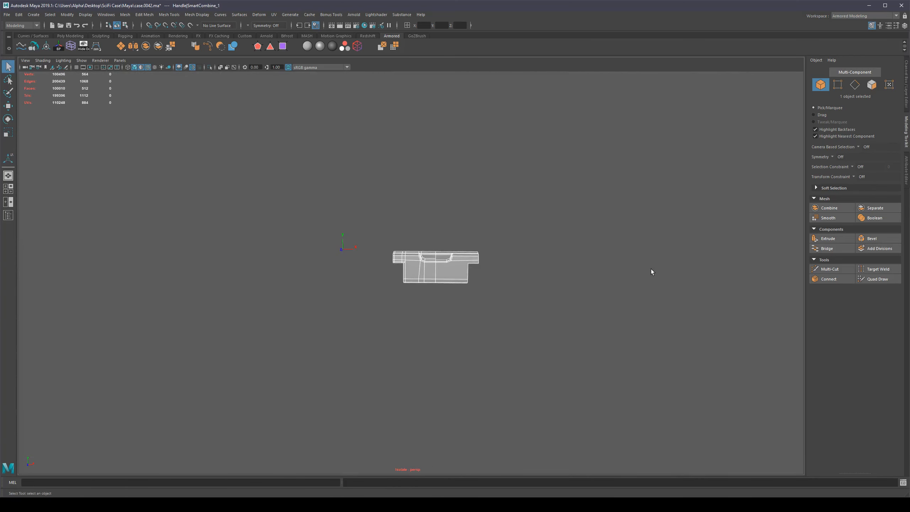
Move the plate's pivot to its own centre line, below the middle of the recess.
key("w")
scroll(461, 270, "up", 2)
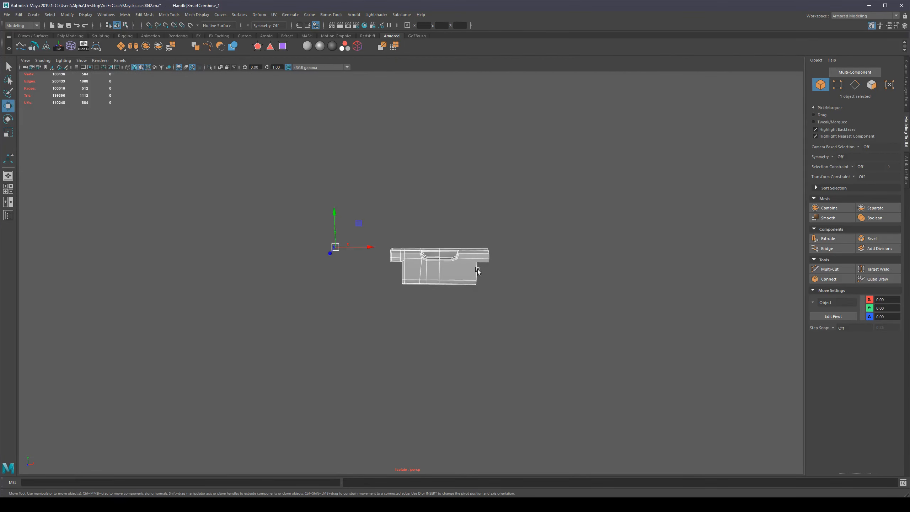
scroll(483, 269, "up", 5)
key("d")
left_click(478, 263)
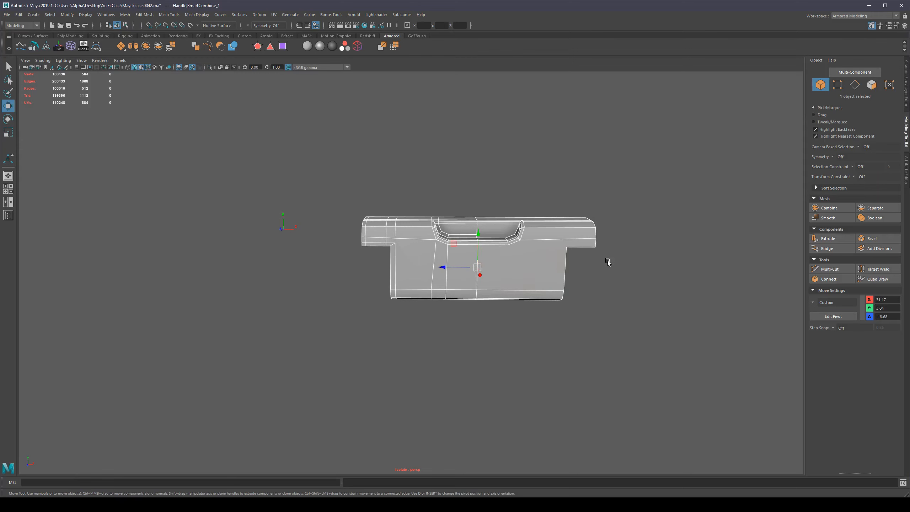
scroll(608, 262, "down", 1)
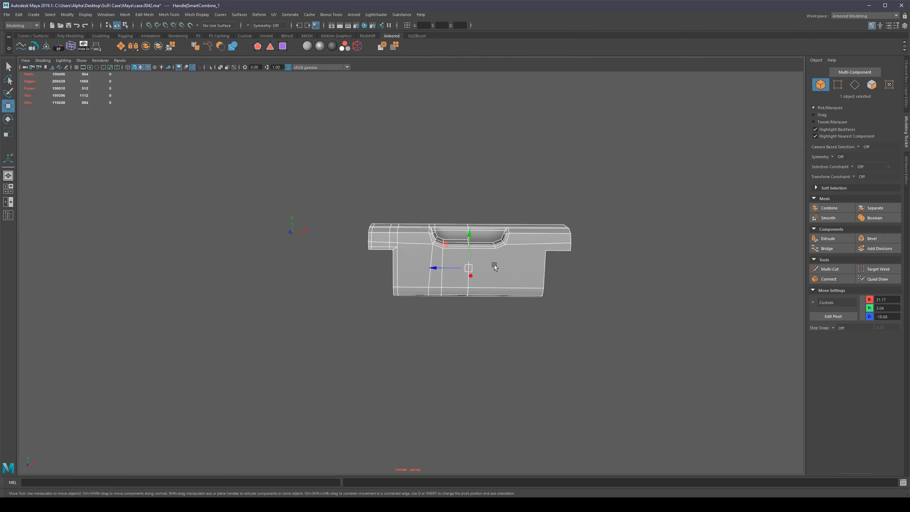
key("d")
scroll(543, 261, "down", 4)
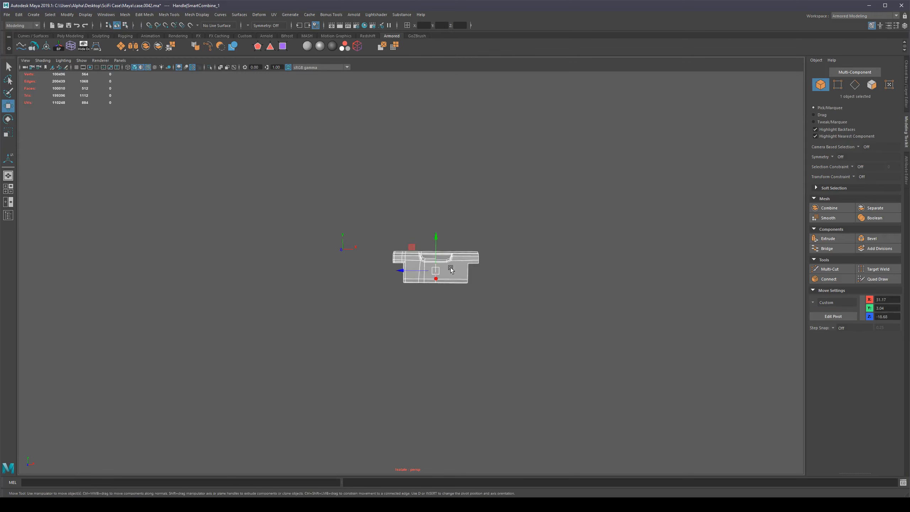
Show the whole case and mirror the plate's cleaned half across its new pivot along object X, merging the border.
key("ctrl+1")
scroll(459, 295, "up", 4)
right_click(503, 261, "shift")
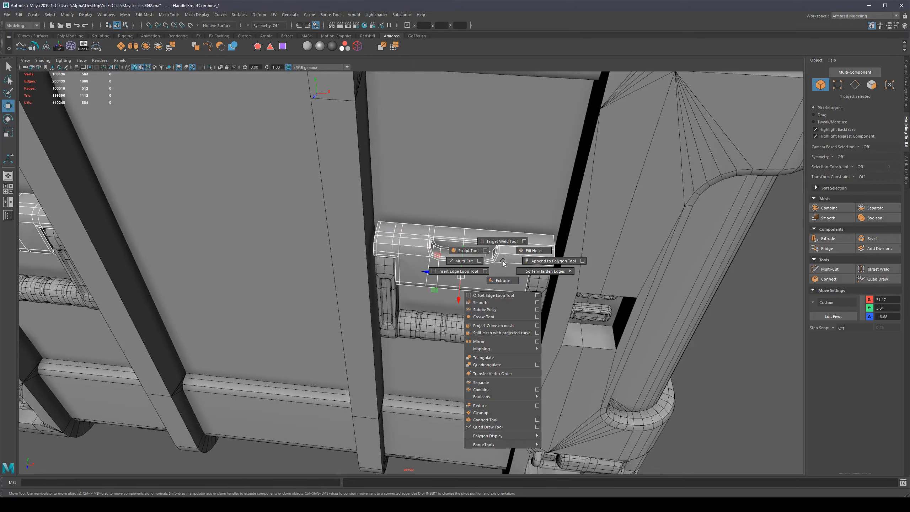
left_click(496, 341)
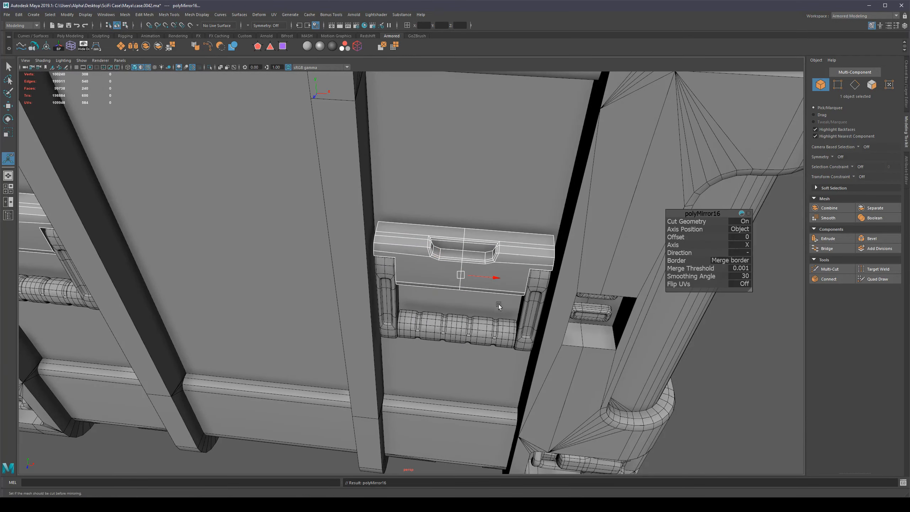
Examine both mirrored handle plates on the case with the mirror's axis position kept on Object, and clear the selection.
scroll(498, 309, "down", 5)
left_click_drag(490, 285, 552, 251, "alt")
left_click(747, 229)
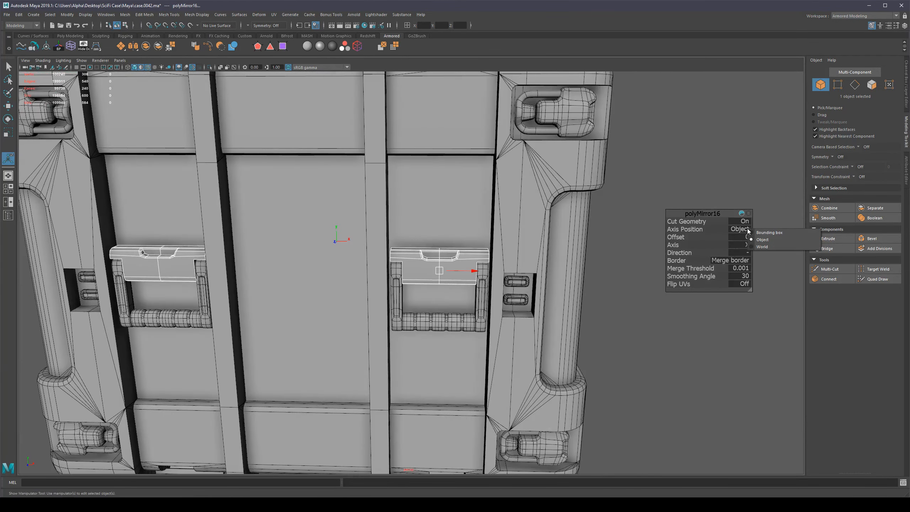
left_click(454, 262)
scroll(442, 238, "up", 4)
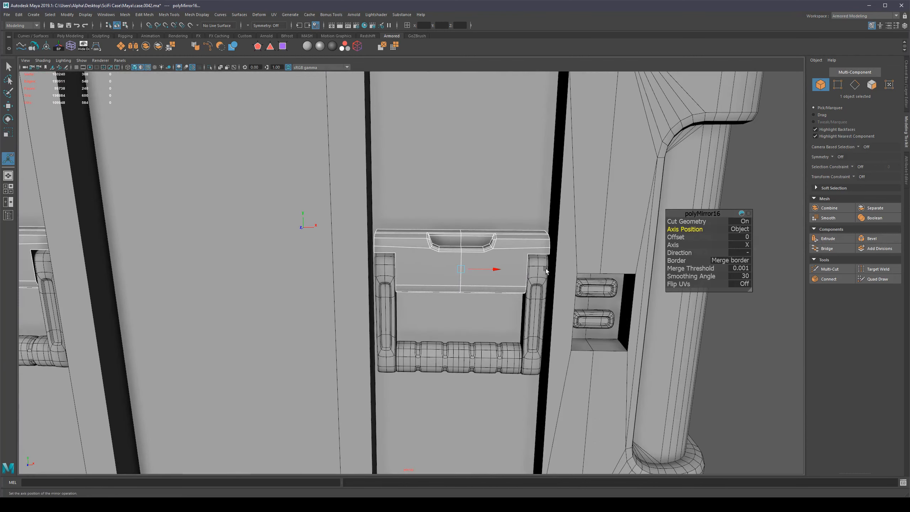
left_click_drag(546, 270, 688, 259, "alt")
key("q")
left_click(688, 259)
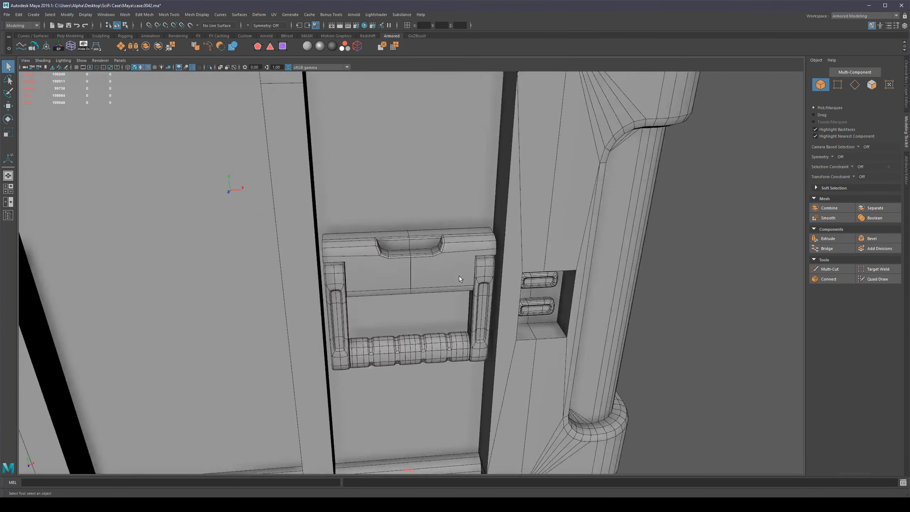
Delete the surplus edge loop running around the rim of the handle plate's recess.
left_click(459, 276)
scroll(502, 202, "up", 8)
key("F10")
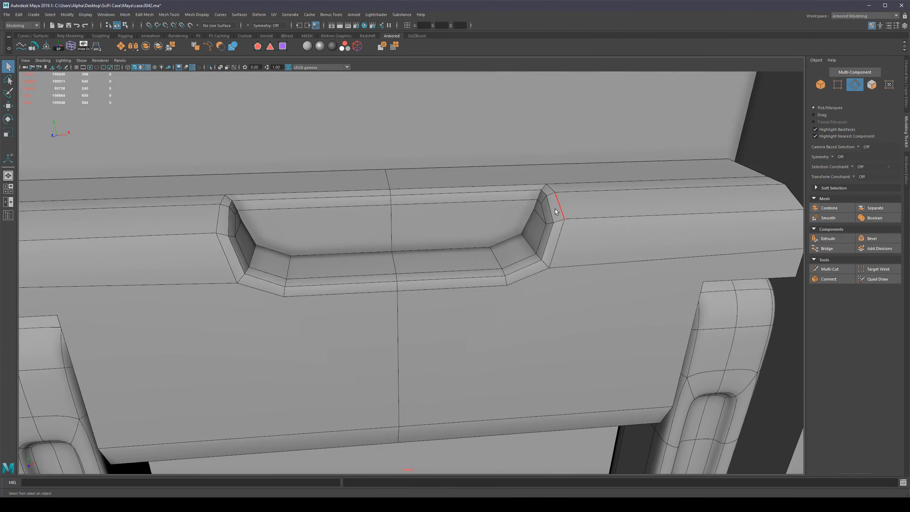
double_click(555, 212)
key("Delete")
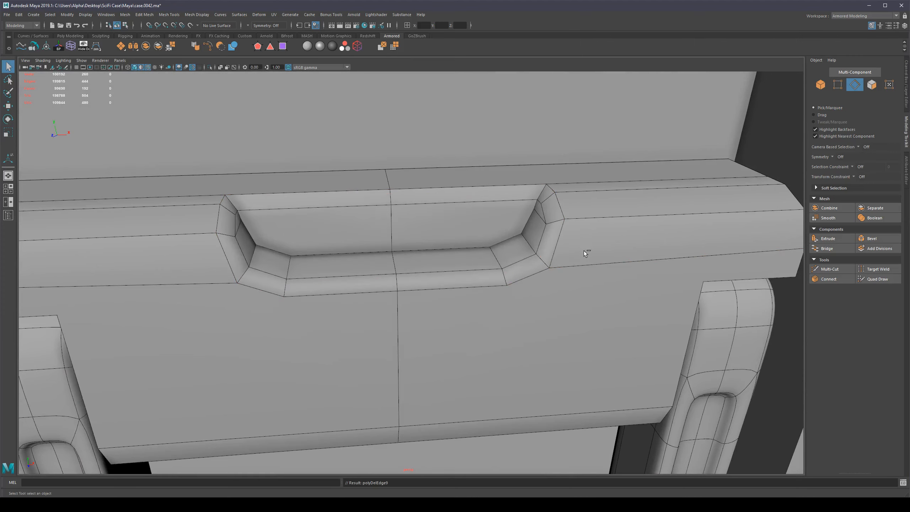
Preview the handle plate smoothed, return it to the unsmoothed display and clear the selection.
key("F8")
scroll(559, 247, "down", 6)
key("3")
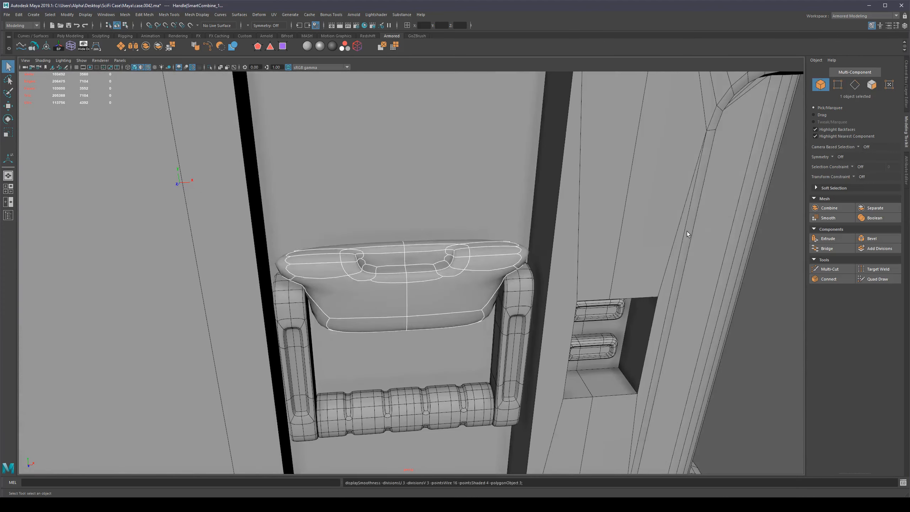
key("1")
scroll(686, 231, "down", 5)
left_click(679, 247)
Isolate the handle plate from the rest of the case and bring its end faces into view.
left_click_drag(426, 269, 403, 271, "alt")
left_click(430, 288)
scroll(432, 294, "up", 3)
key("ctrl+1")
left_click_drag(440, 304, 473, 310, "alt")
scroll(480, 294, "up", 3)
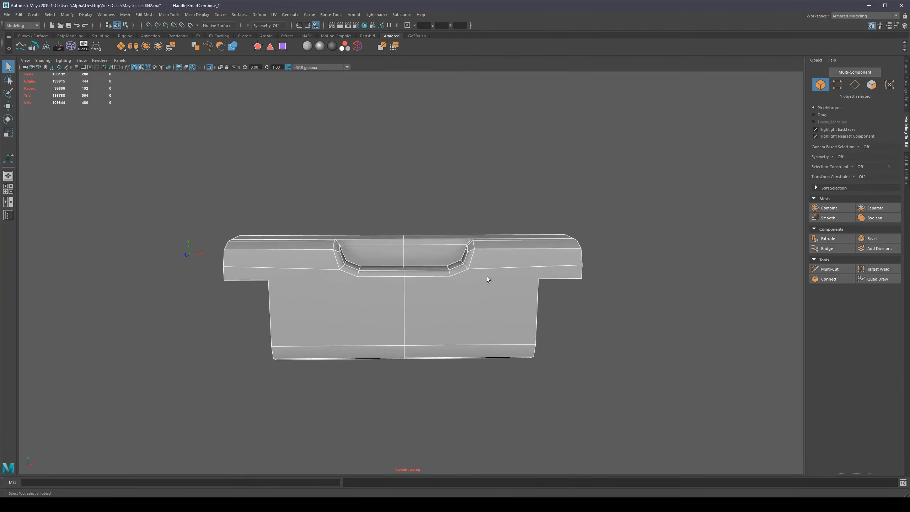
left_click_drag(488, 279, 399, 264, "alt")
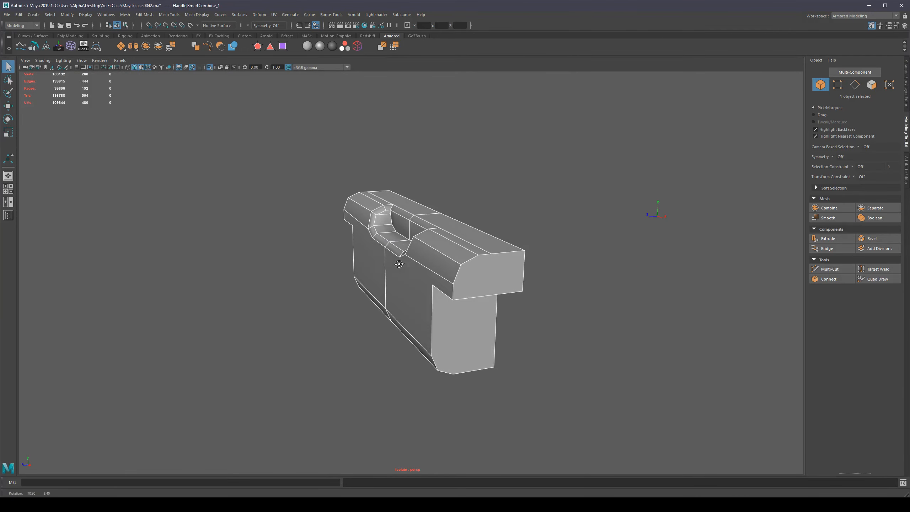
Try triangulating the end face of the plate's upper bar, and undo it.
key("F11")
left_click(509, 265)
right_click_drag(548, 194, 541, 271, "shift")
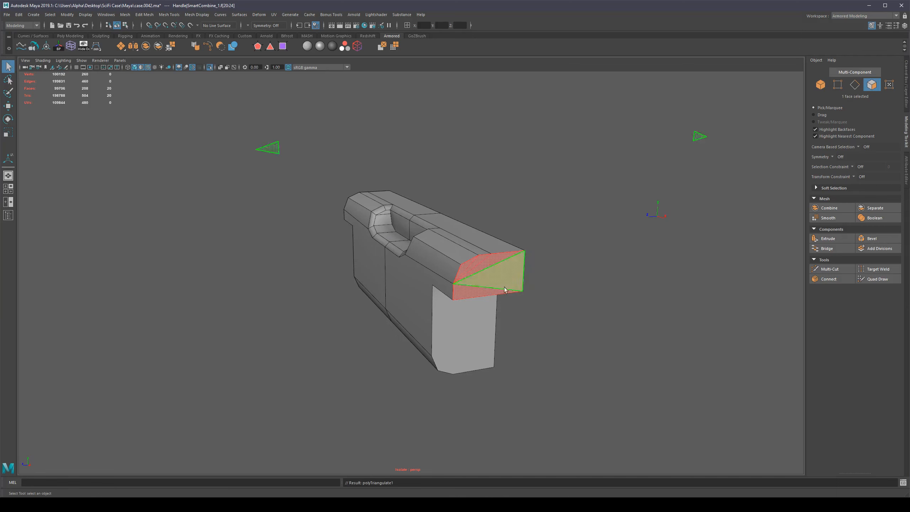
scroll(550, 286, "up", 1)
key("ctrl+z")
Connect the front and top vertices of the upper bar's end face to its lower back corner.
left_click_drag(518, 281, 463, 272, "alt")
key("F9")
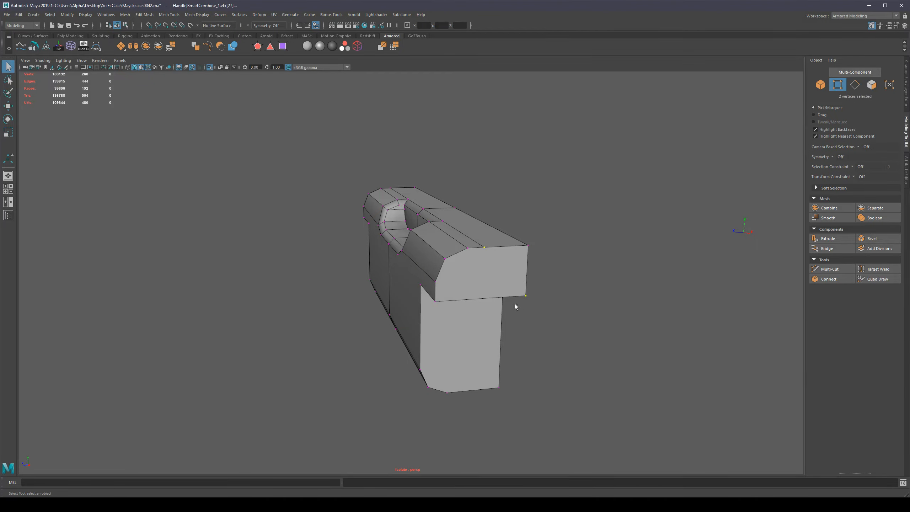
key("alt+c")
left_click(437, 282)
left_click(525, 295, "shift")
key("alt+c")
Connect the front and bottom vertices of the lower block's end face to its upper back corner.
left_click_drag(424, 293, 482, 283, "alt")
left_click(501, 227)
key("alt+c")
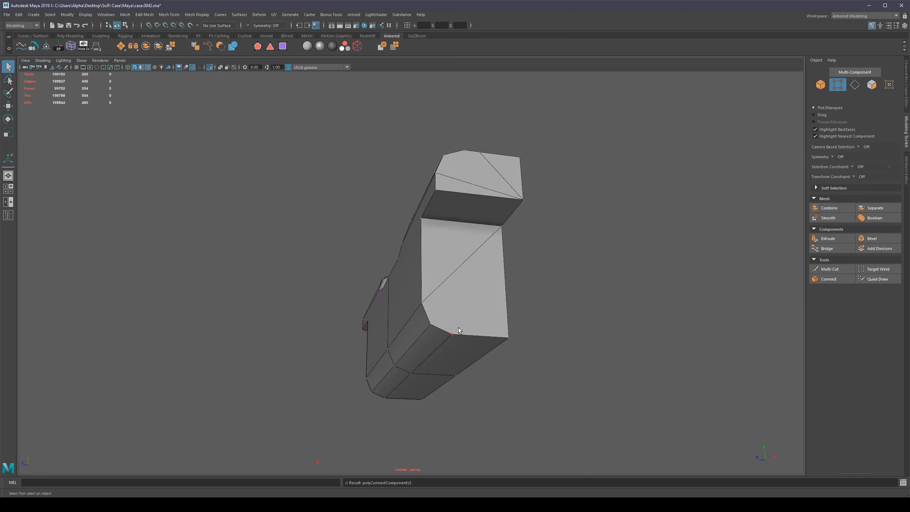
left_click(452, 334)
key("alt+c")
Connect the recess's side and lower corners to the inner step corner and lower corner of the plate's front panel.
left_click_drag(365, 314, 401, 318, "alt")
left_click(456, 257)
key("alt+c")
left_click(411, 263)
key("alt+c")
Connect the recess's upper corner to the bar's top back corner, and that corner to the lower block on the back.
left_click_drag(495, 279, 228, 294, "alt")
left_click(337, 286)
left_click(219, 327, "shift")
key("alt+c")
left_click(269, 311)
key("alt+c")
left_click_drag(352, 332, 374, 319, "alt")
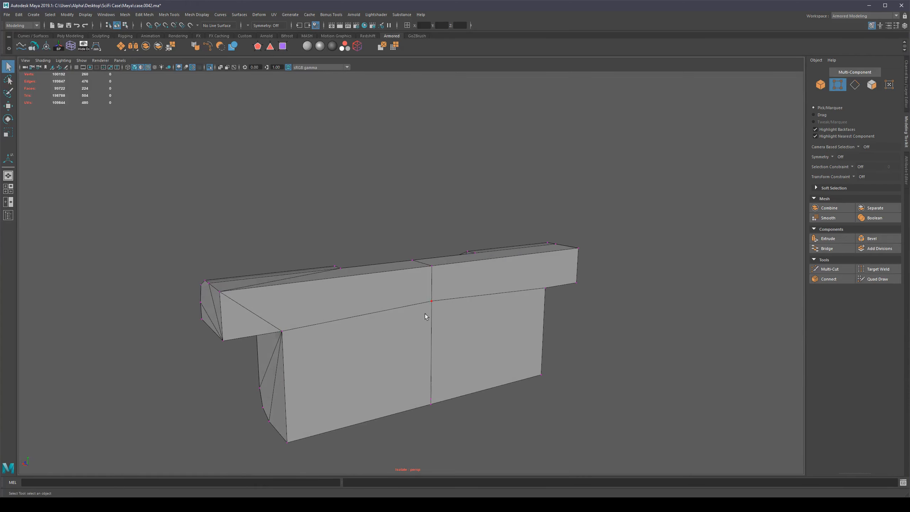
Snap the centre vertex on the plate's back vertically to the height of the lower block's upper corner.
left_click(431, 302)
middle_click_drag(480, 318, 479, 296, "alt")
key("w")
left_click(431, 256)
key("v")
middle_click(289, 305)
right_click_drag(334, 348, 376, 328)
scroll(440, 302, "down", 4)
left_click_drag(441, 302, 420, 333, "alt")
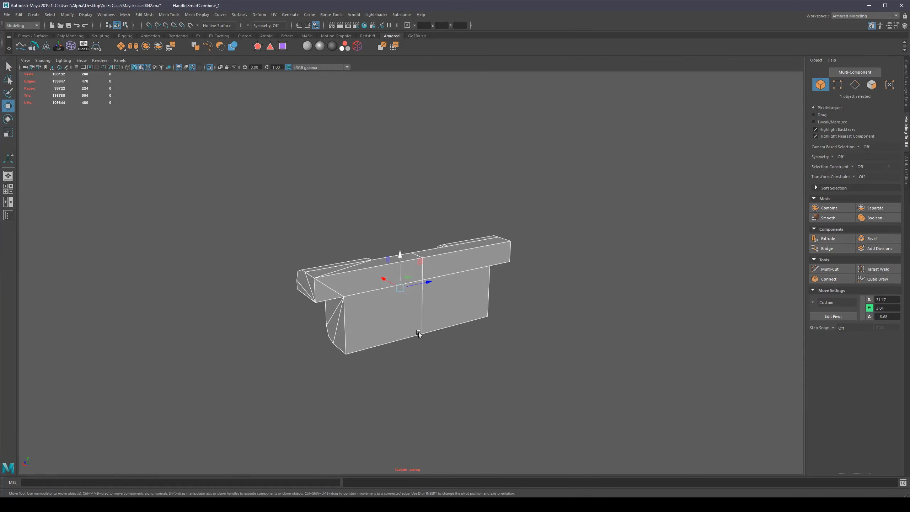
Mirror the plate's re-cut half across its pivot.
key("q")
right_click(467, 280, "shift")
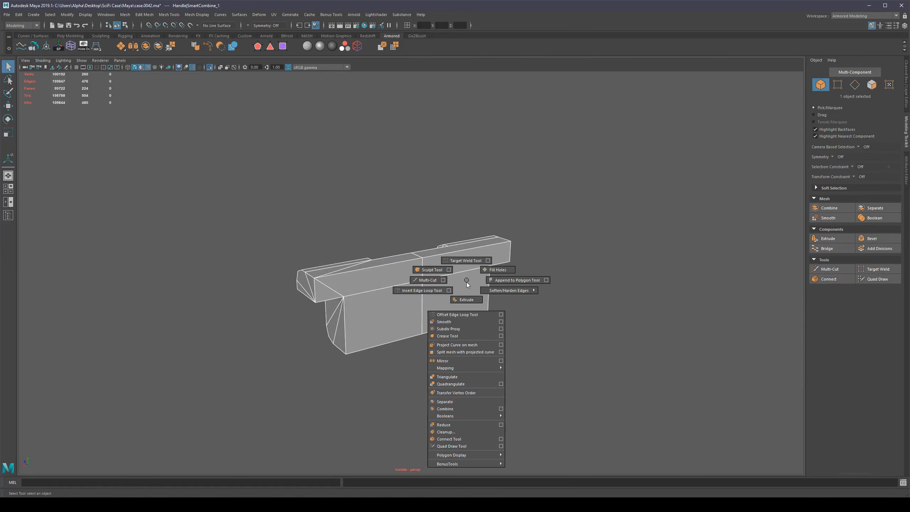
left_click(461, 361)
left_click_drag(393, 341, 464, 321, "alt")
Highlight the n-gons on the mirrored plate and examine them from the front and back.
left_click(257, 47)
scroll(465, 280, "up", 3)
key("q")
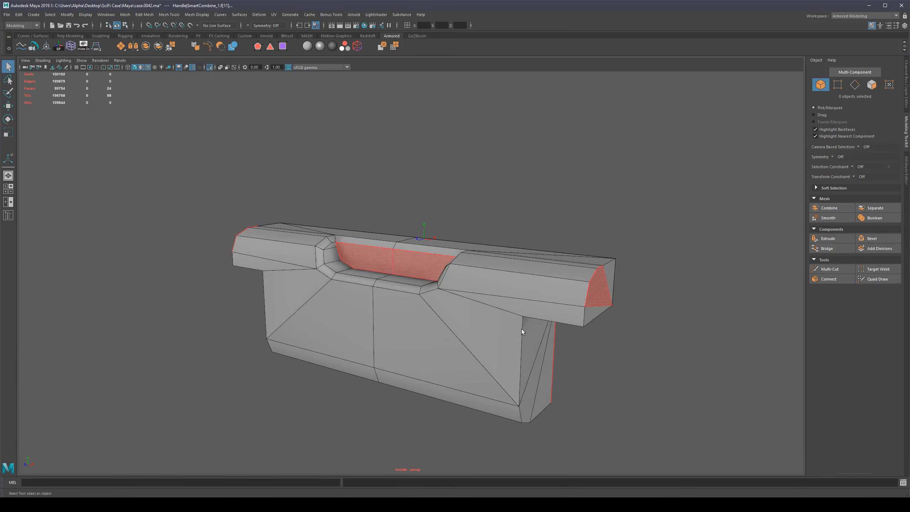
left_click_drag(521, 328, 346, 334, "alt")
left_click(441, 408)
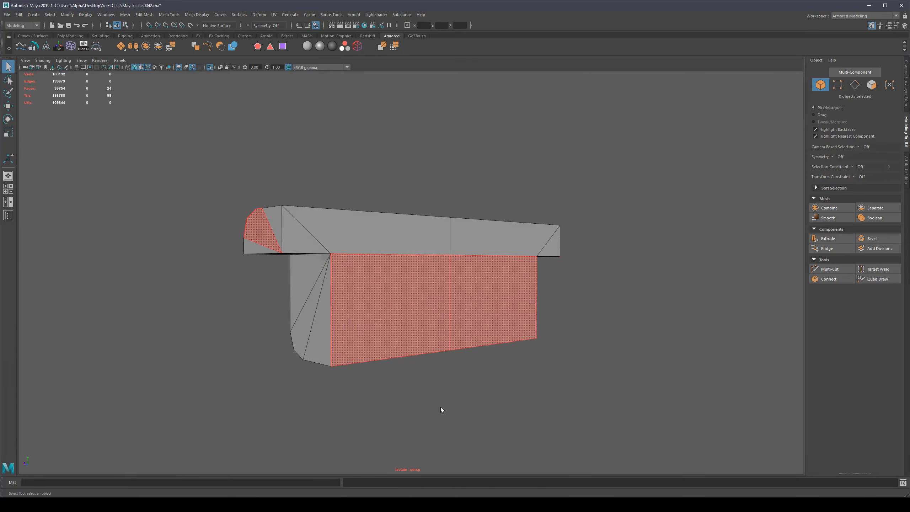
Delete the surplus vertices on the isolated plate.
key("F9")
left_click_drag(454, 326, 609, 351, "alt")
key("Delete")
Triangulate the remaining n-gons in the end faces of the plate's upper bar and lower block.
left_click_drag(330, 266, 372, 261, "alt")
key("F11")
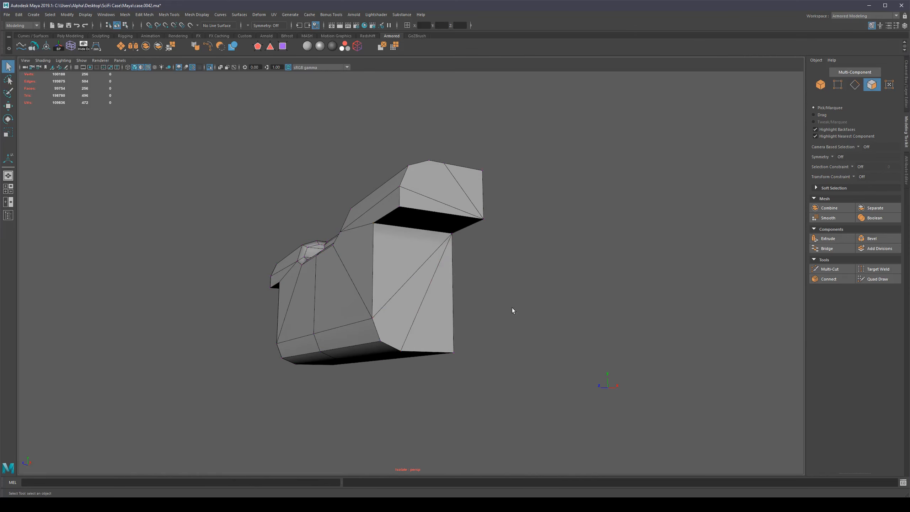
left_click(400, 310)
left_click(445, 185, "shift")
right_click_drag(433, 305, 430, 383, "shift")
left_click_drag(587, 360, 515, 356, "alt")
left_click(300, 375)
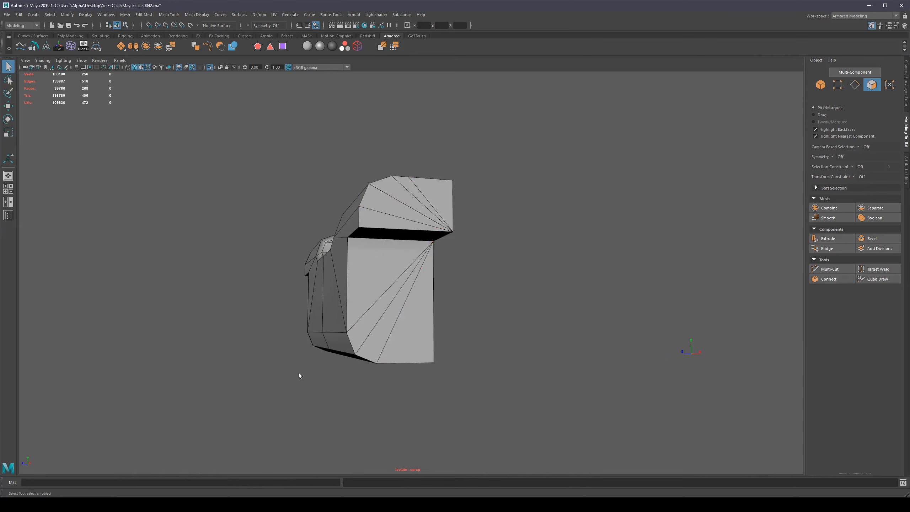
Delete the centre edge loop around the plate together with its vertices, and return to object selection.
left_click_drag(299, 375, 364, 392, "alt")
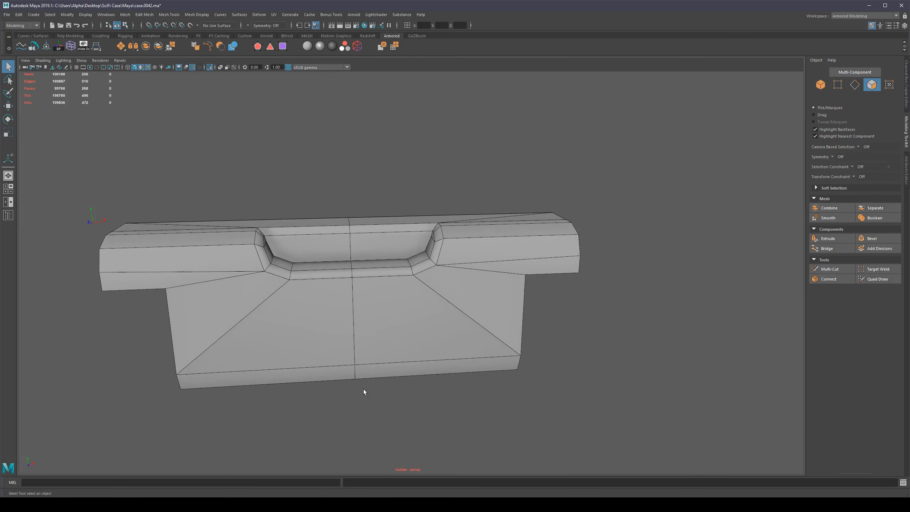
right_click_drag(354, 340, 357, 273)
double_click(360, 321)
key("ctrl+Delete")
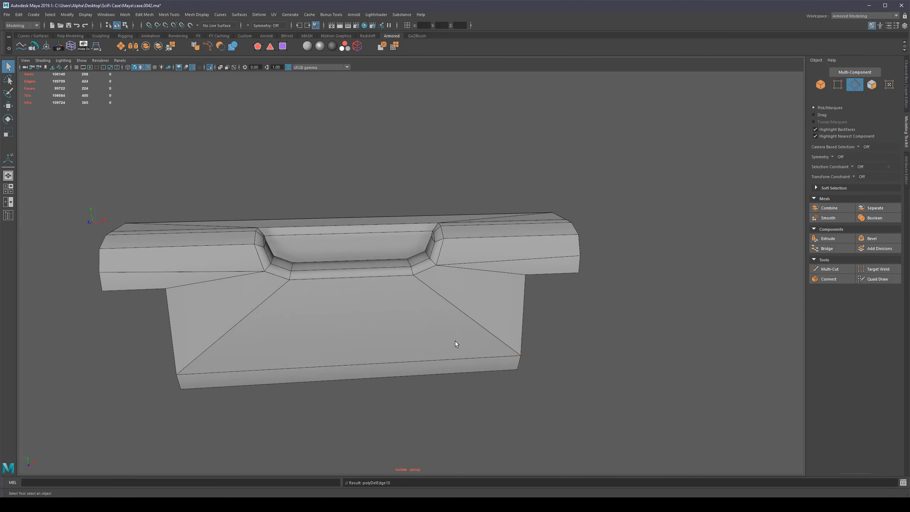
middle_click_drag(356, 265, 369, 323, "alt")
scroll(325, 318, "up", 5)
left_click_drag(325, 318, 330, 318, "alt")
scroll(331, 318, "down", 5)
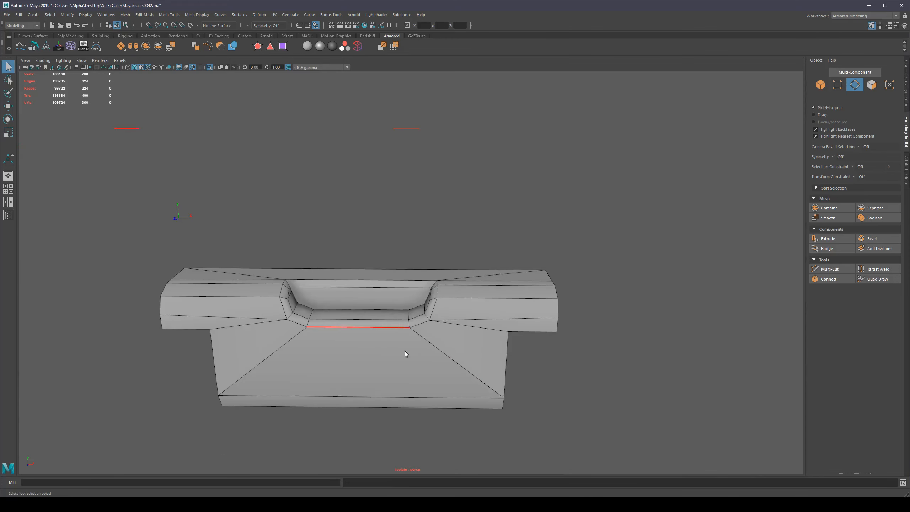
key("F8")
right_click_drag(533, 304, 529, 383)
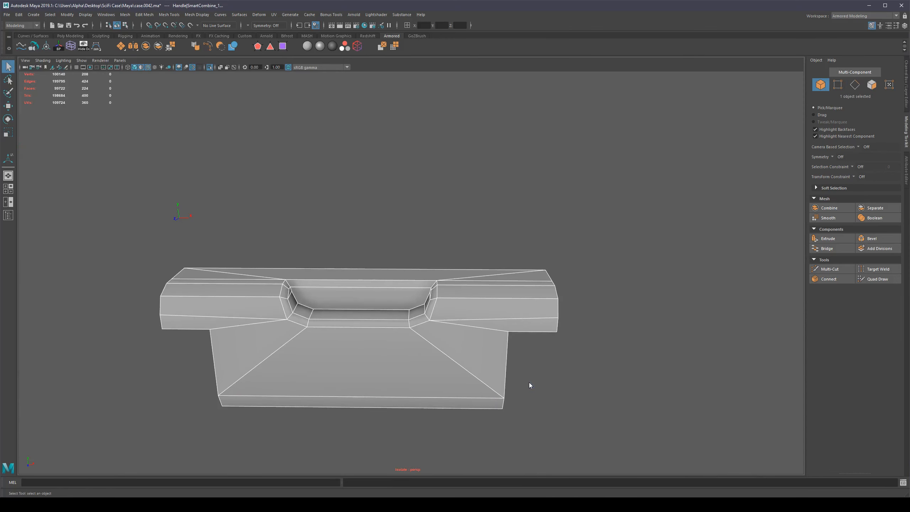
Connect the opposite side vertices across the back wall of the plate's recess.
key("q")
right_click_drag(405, 338, 403, 304)
double_click(361, 366)
key("Delete")
scroll(369, 304, "up", 5)
right_click_drag(370, 234, 254, 232)
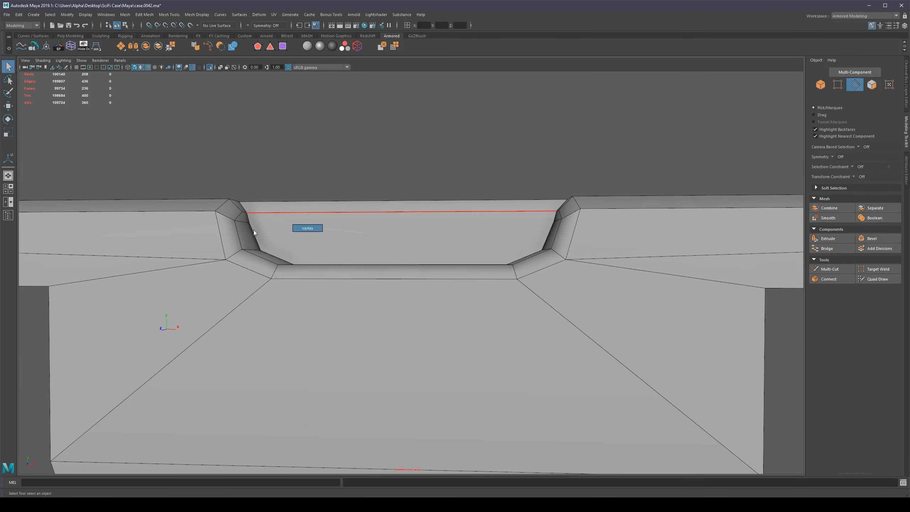
left_click(250, 224)
left_click_drag(378, 234, 419, 247, "alt")
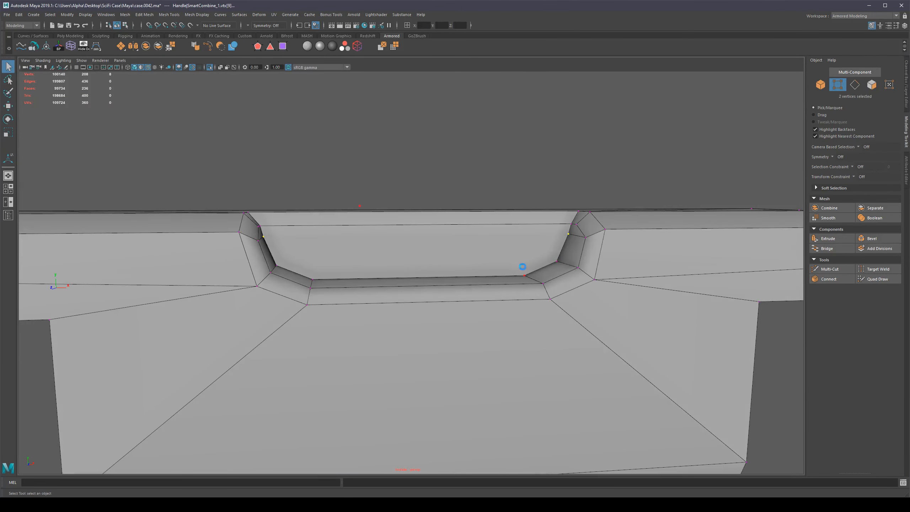
left_click(556, 262)
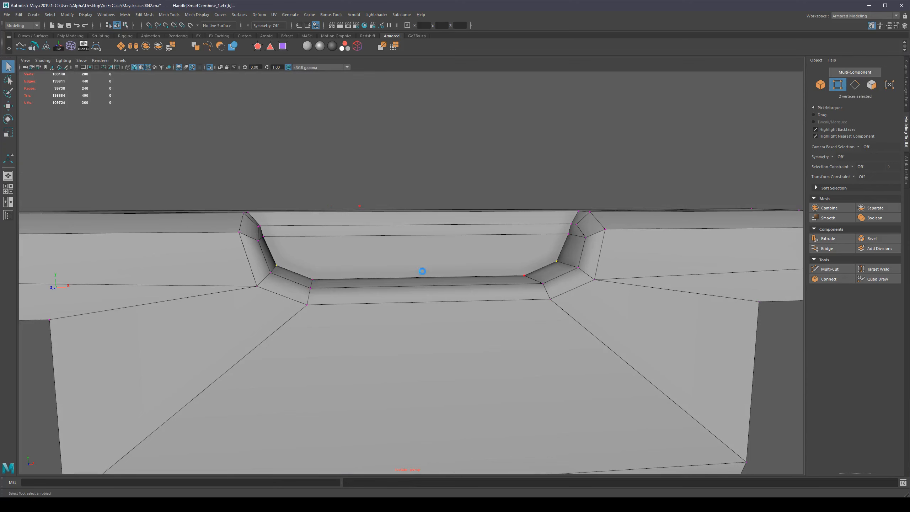
scroll(414, 312, "down", 5)
right_click_drag(413, 313, 442, 304)
left_click_drag(563, 273, 575, 289, "alt")
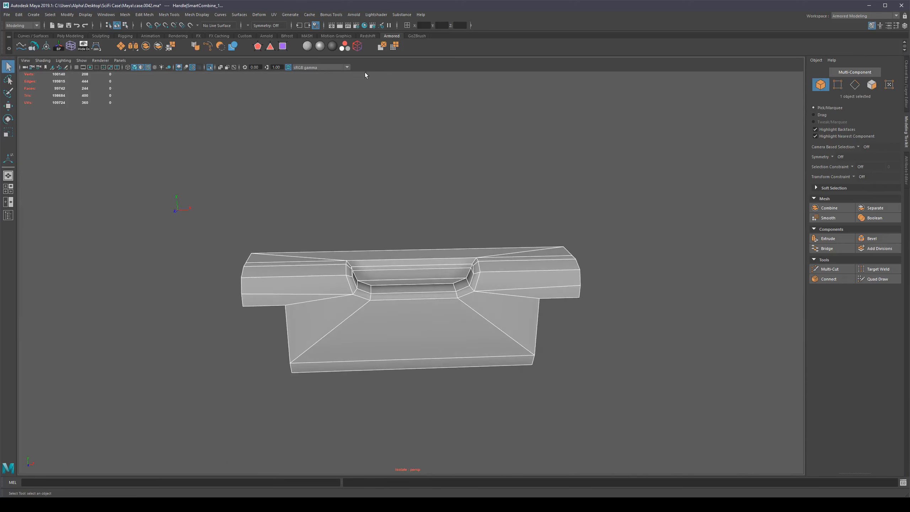
Check the plate for remaining n-gons.
left_click(257, 47)
left_click_drag(597, 342, 454, 328, "alt")
left_click(389, 315)
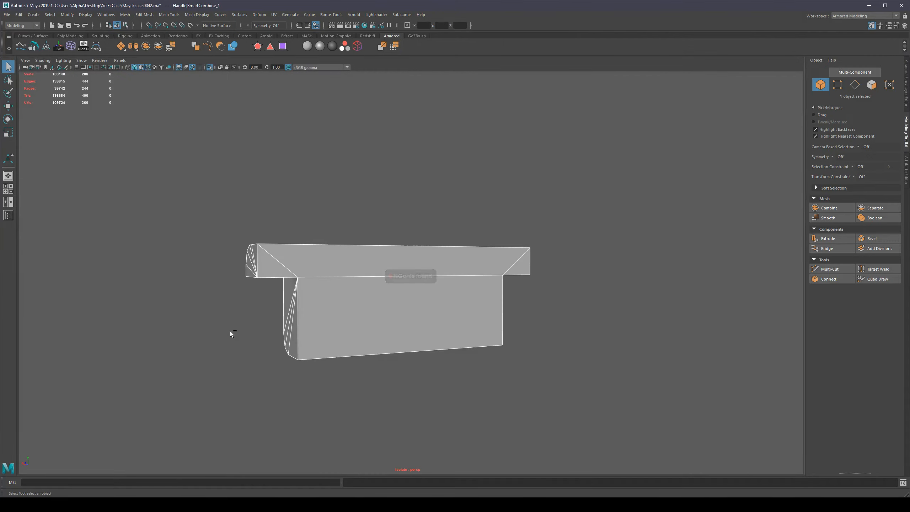
Show the whole case again and save an incremental version of the scene.
key("ctrl+1")
scroll(272, 334, "down", 8)
left_click_drag(342, 323, 396, 340, "alt")
left_click(593, 301)
right_click_drag(594, 304, 611, 311, "alt")
key("ctrl+alt+s")
Examine the handle's side arms in isolation and on the full case, and clear the selection.
scroll(371, 286, "up", 5)
left_click_drag(371, 286, 388, 295, "alt")
left_click(352, 322)
key("ctrl+1")
left_click_drag(445, 348, 509, 342, "alt")
middle_click_drag(509, 343, 457, 246, "alt")
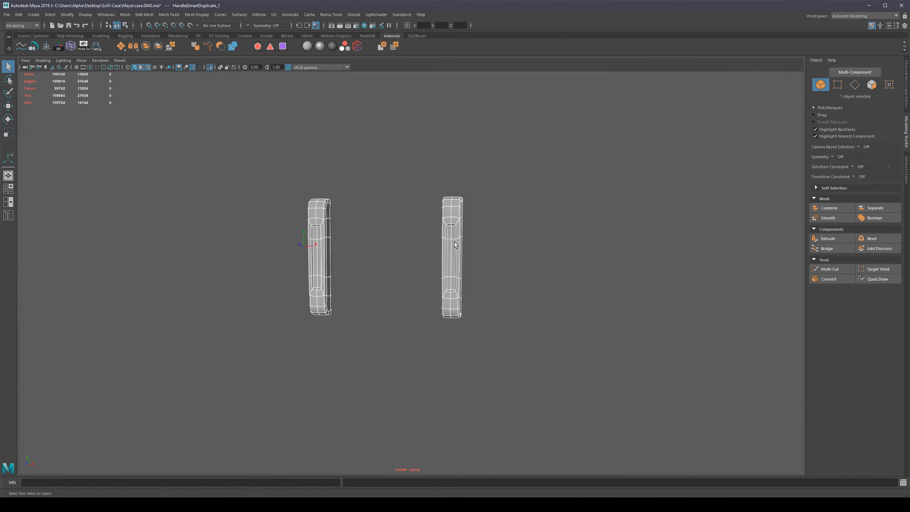
right_click_drag(457, 246, 414, 258, "alt")
key("w")
key("ctrl+1")
scroll(400, 261, "up", 5)
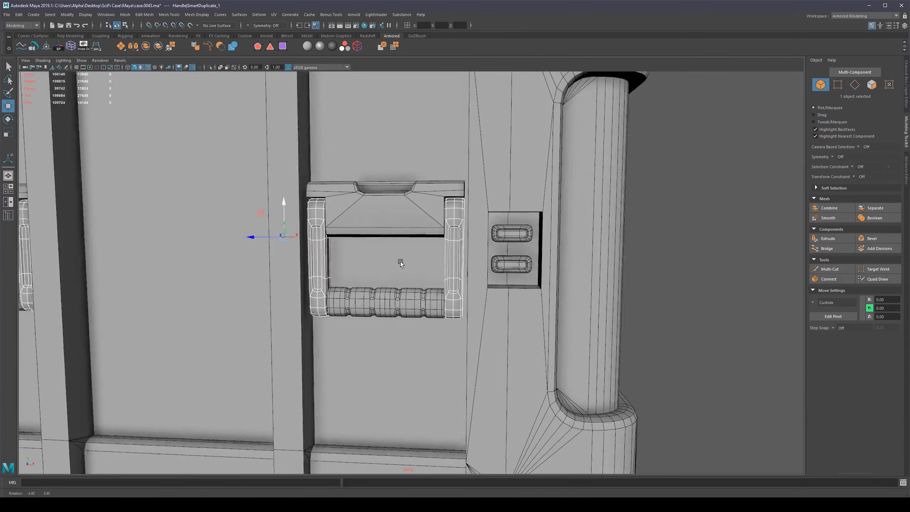
left_click_drag(400, 262, 406, 265, "alt")
middle_click_drag(406, 265, 386, 282, "alt")
left_click(509, 271)
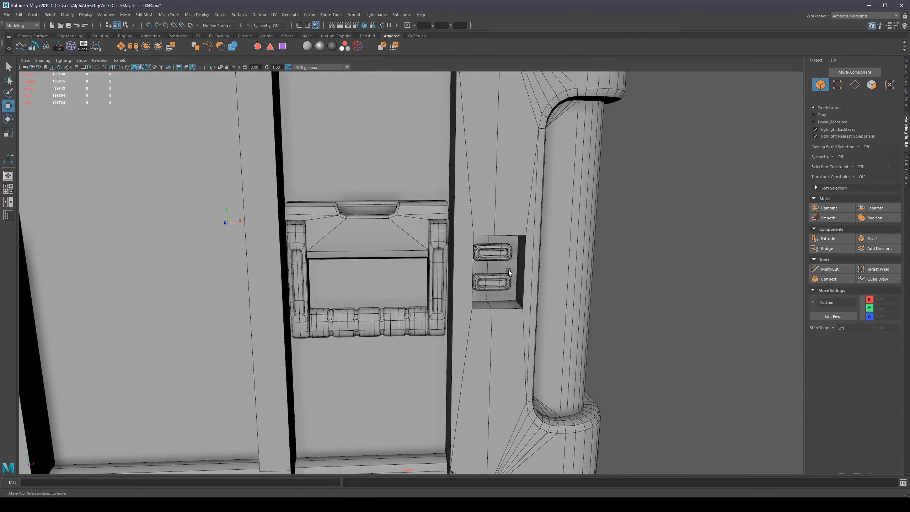
Compare the pivots of the handle's side arms and its plate against the whole case.
left_click(436, 271)
scroll(435, 271, "down", 10)
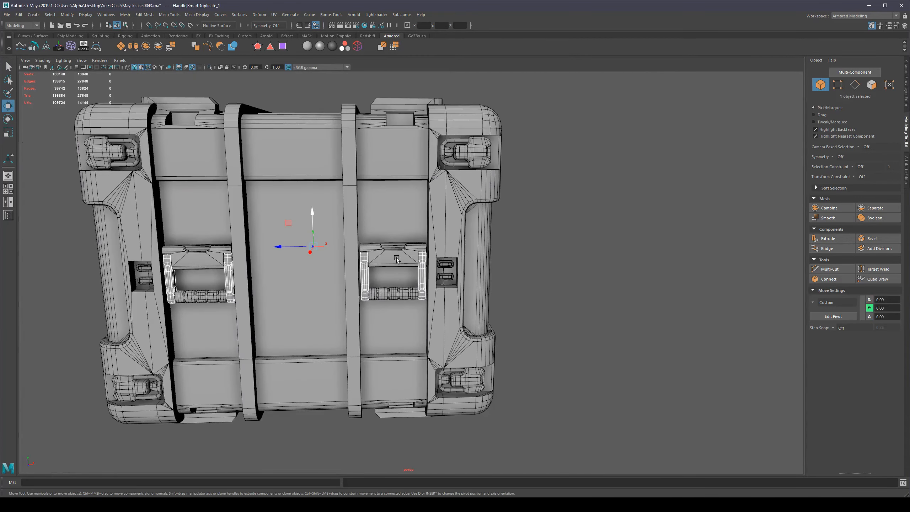
scroll(371, 272, "up", 8)
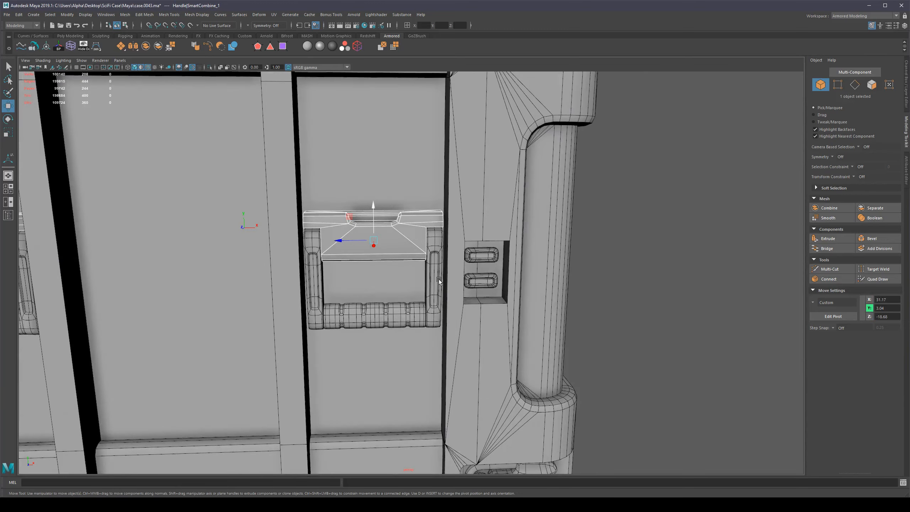
left_click_drag(437, 279, 428, 281, "alt")
left_click(423, 285)
key("q")
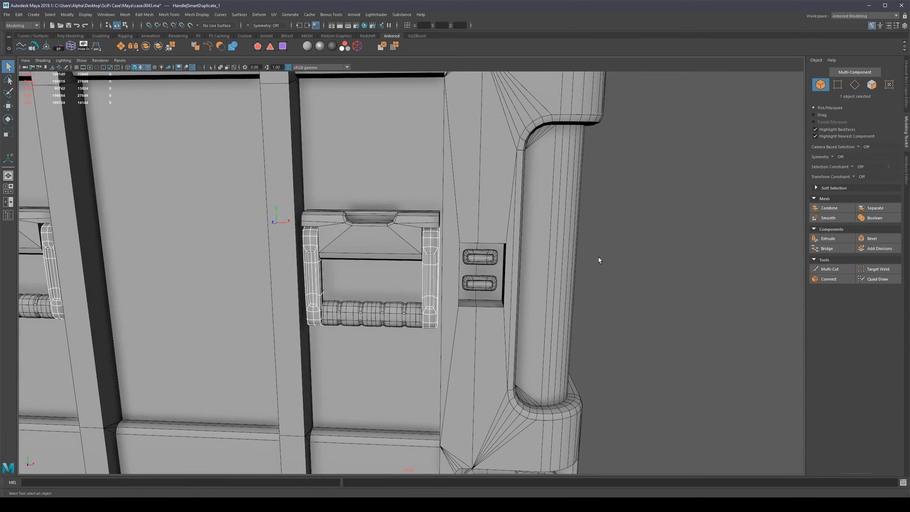
right_click_drag(625, 256, 437, 277, "alt")
key("w")
scroll(426, 279, "up", 4)
left_click_drag(425, 278, 680, 242, "alt")
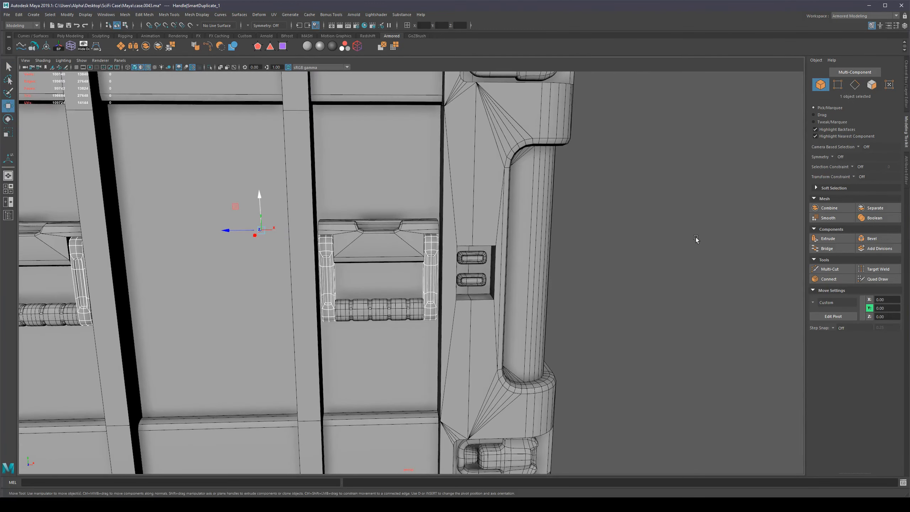
Match the pivots of the handle's side arms and its plate.
left_click(680, 242)
left_click(428, 276)
left_click(393, 245, "shift")
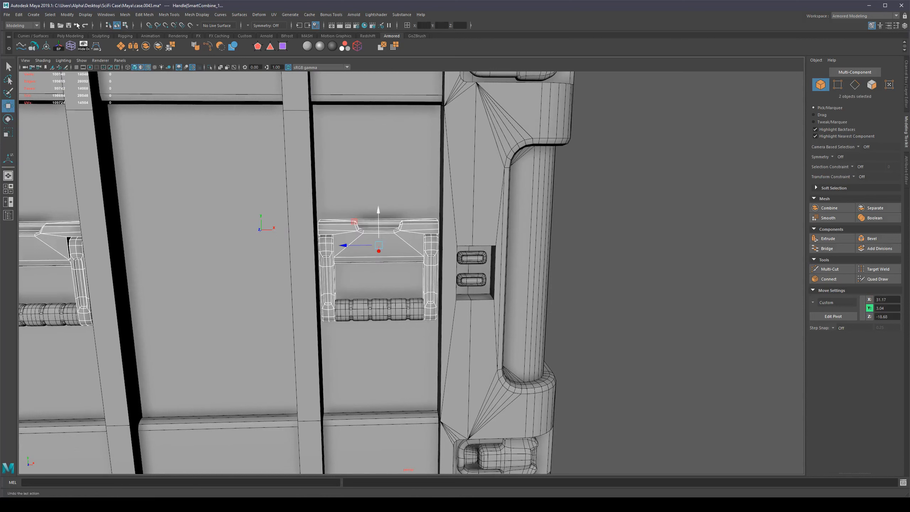
left_click(67, 14)
mouse_move(107, 54)
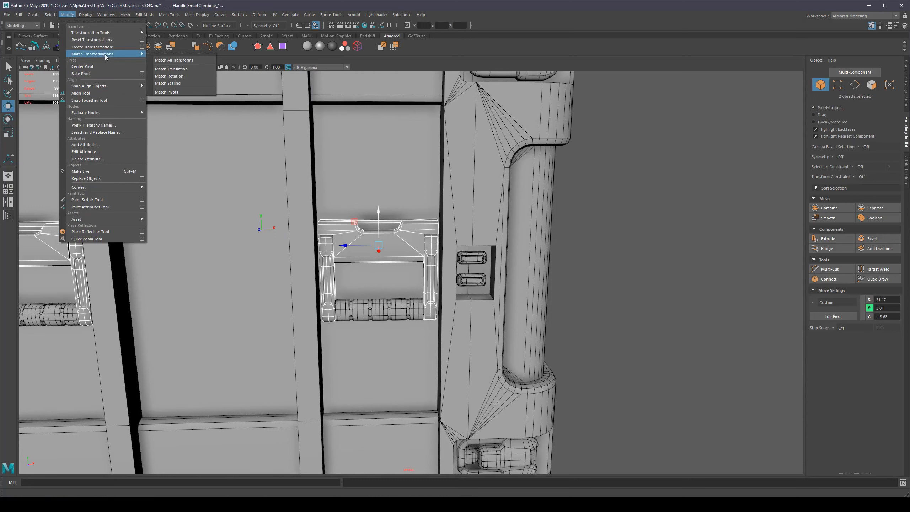
left_click(168, 92)
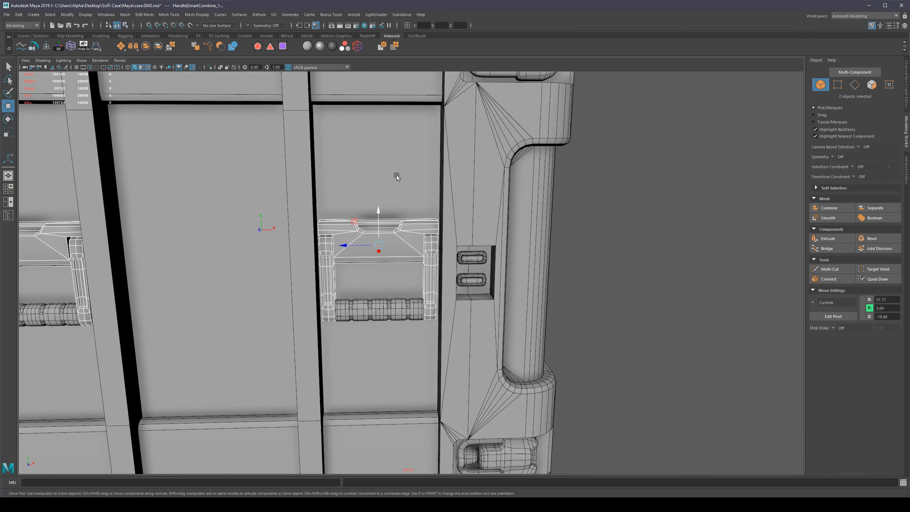
Isolate the handle's side arms and turn off their smooth preview.
left_click(434, 280)
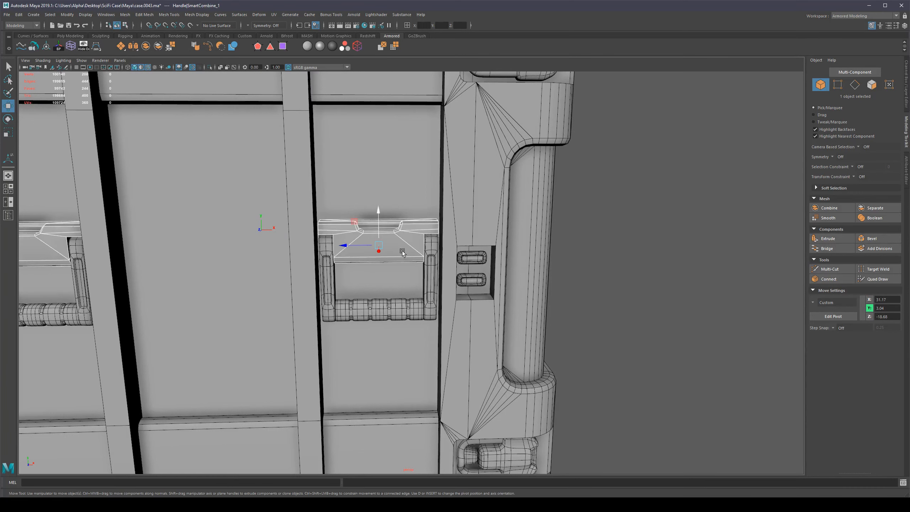
scroll(441, 276, "up", 3)
left_click_drag(452, 279, 447, 256, "alt")
key("1")
middle_click_drag(444, 256, 404, 245, "alt")
scroll(404, 245, "up", 1)
left_click_drag(405, 245, 389, 247, "alt")
key("ctrl+1")
key("q")
right_click_drag(388, 247, 390, 200)
left_click_drag(391, 220, 369, 231, "alt")
scroll(415, 228, "down", 3)
scroll(415, 229, "up", 3)
double_click(380, 210)
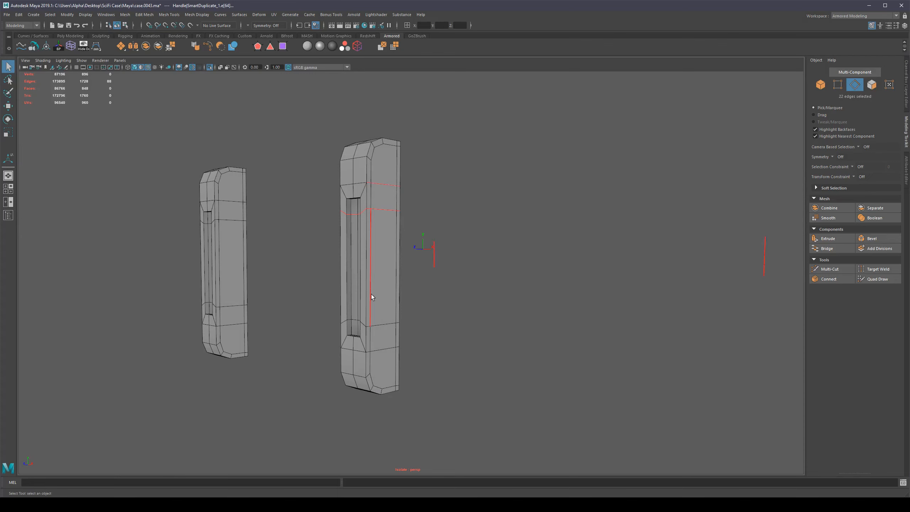
left_click_drag(400, 269, 425, 269, "alt")
right_click_drag(385, 323, 501, 219)
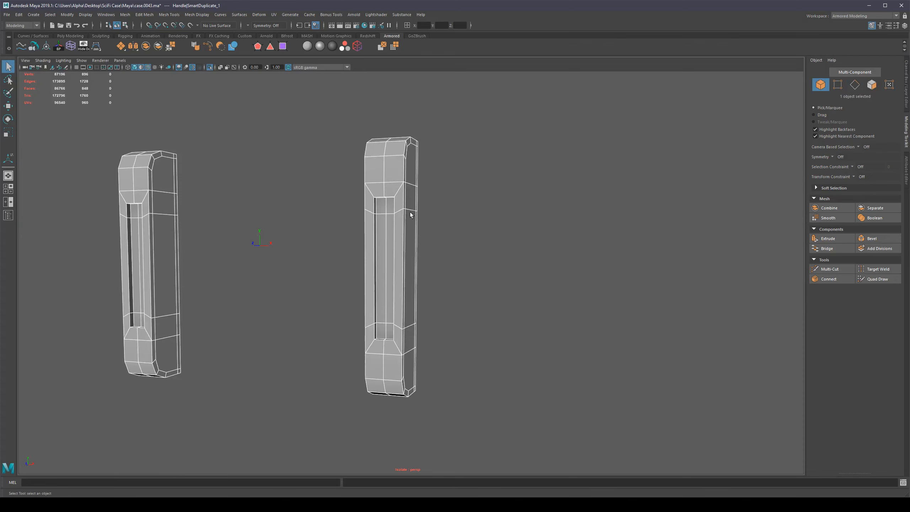
Narrow a selection of one side arm's edges to the redundant support loops, add the missed ones, and delete them.
right_click_drag(383, 213, 392, 165)
scroll(426, 166, "down", 3)
left_click_drag(466, 126, 315, 399)
left_click(394, 50)
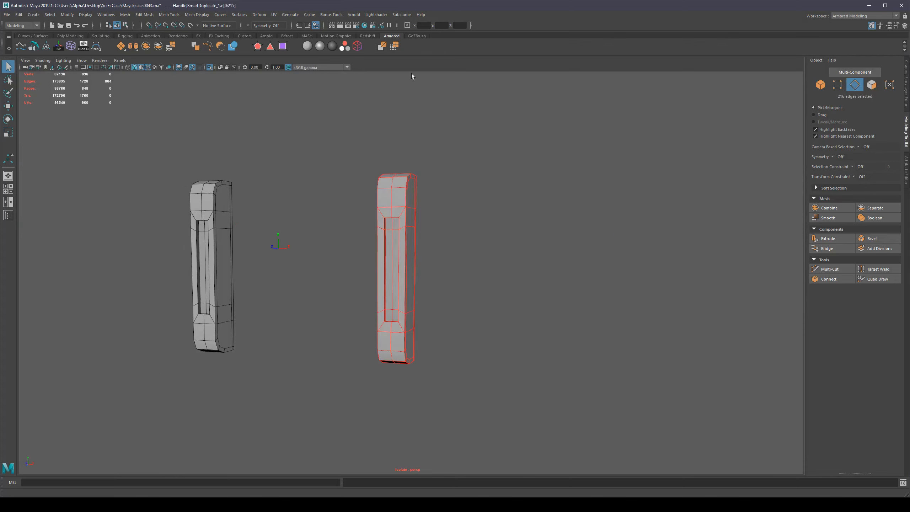
scroll(426, 248, "up", 5)
left_click_drag(501, 240, 458, 246, "alt")
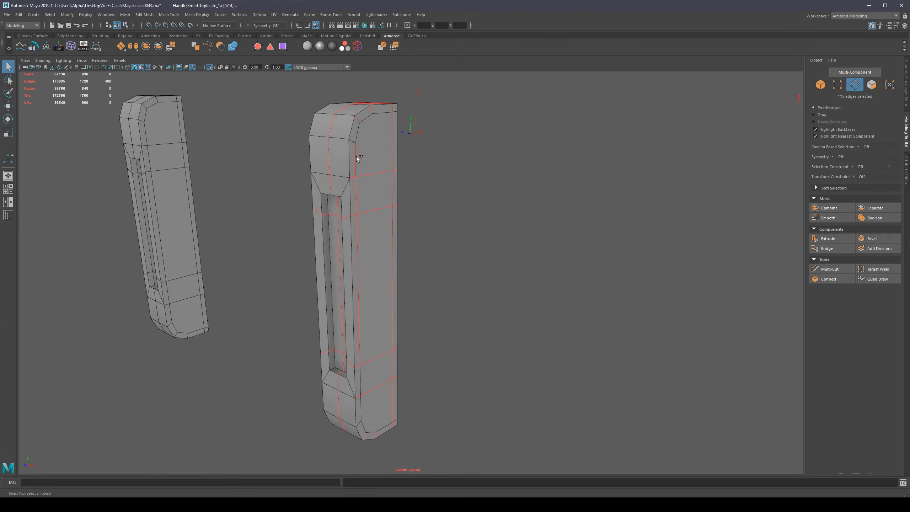
left_click(382, 113, "shift")
left_click(395, 112, "shift")
left_click(390, 424, "shift")
left_click_drag(392, 423, 411, 318, "alt")
scroll(412, 317, "up", 2)
left_click_drag(538, 345, 371, 195, "alt")
key("Delete")
Connect the vertices beside the arm's recess to the back corner vertices, above and below on both flat sides.
key("F9")
left_click(355, 179)
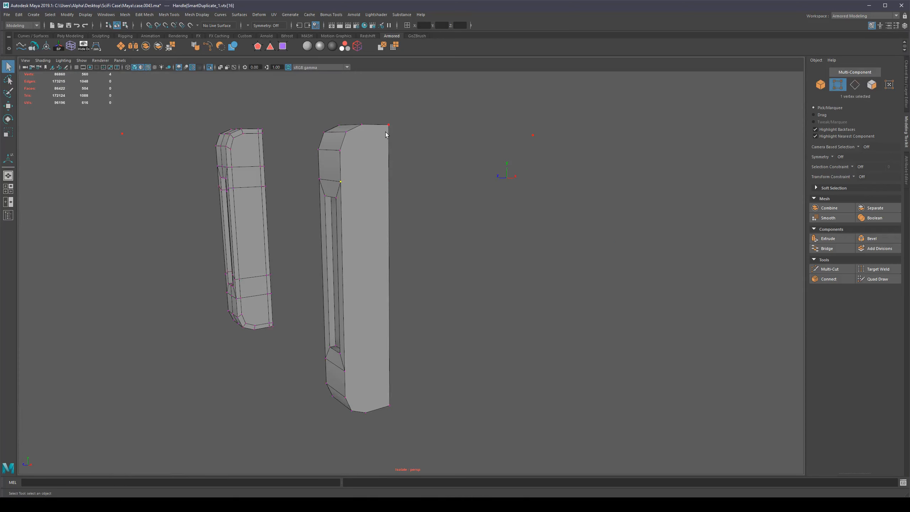
key("alt+c")
left_click(355, 371)
left_click(381, 397, "shift")
key("alt+c")
left_click_drag(314, 374, 405, 369, "alt")
left_click(425, 409)
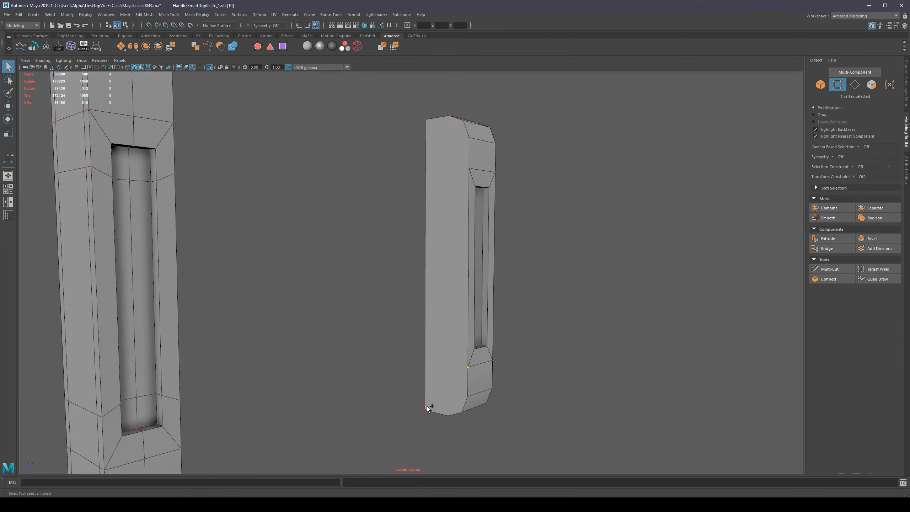
left_click(467, 366, "shift")
key("alt+c")
left_click_drag(584, 218, 443, 217, "alt")
scroll(435, 219, "down", 6)
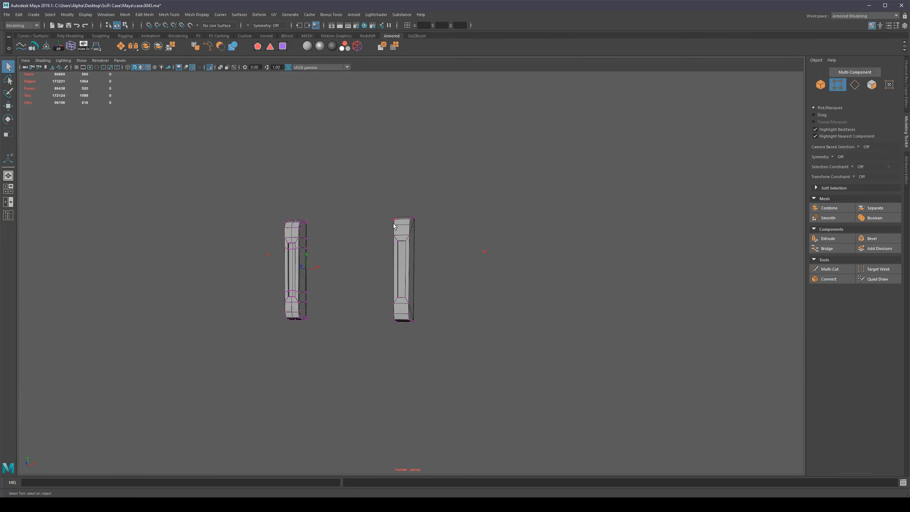
Select the floor face of the arm's recess, grow the selection twice, and delete those faces.
scroll(382, 242, "up", 8)
key("F11")
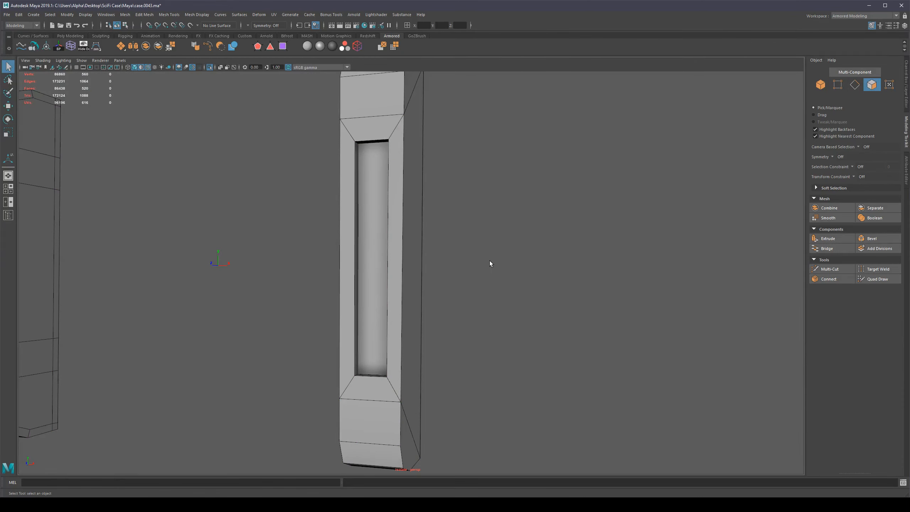
right_click_drag(490, 261, 410, 291, "alt")
left_click_drag(410, 291, 476, 253, "alt")
right_click_drag(475, 252, 560, 304, "alt")
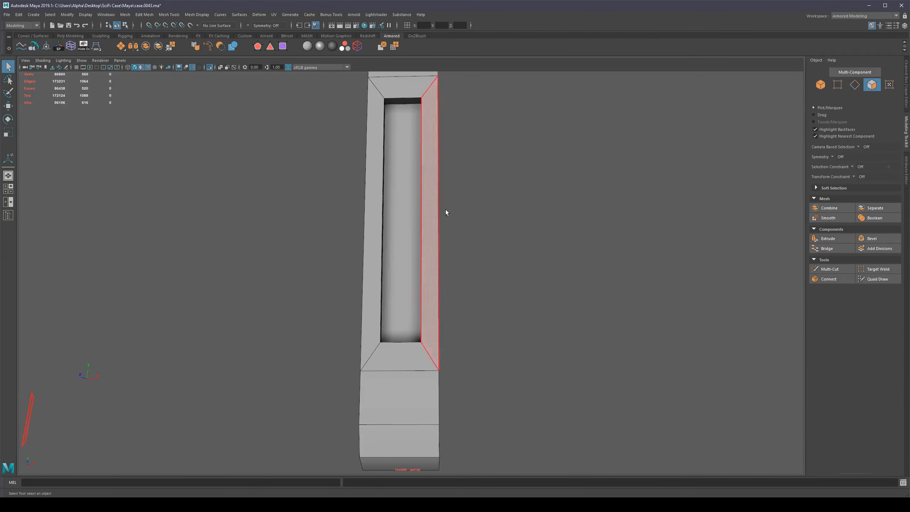
scroll(407, 189, "down", 4)
scroll(402, 201, "up", 4)
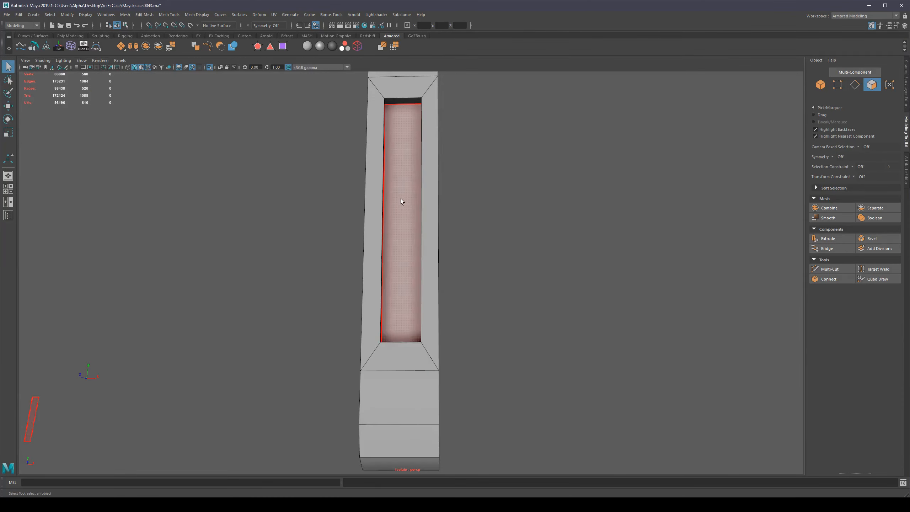
left_click(401, 197)
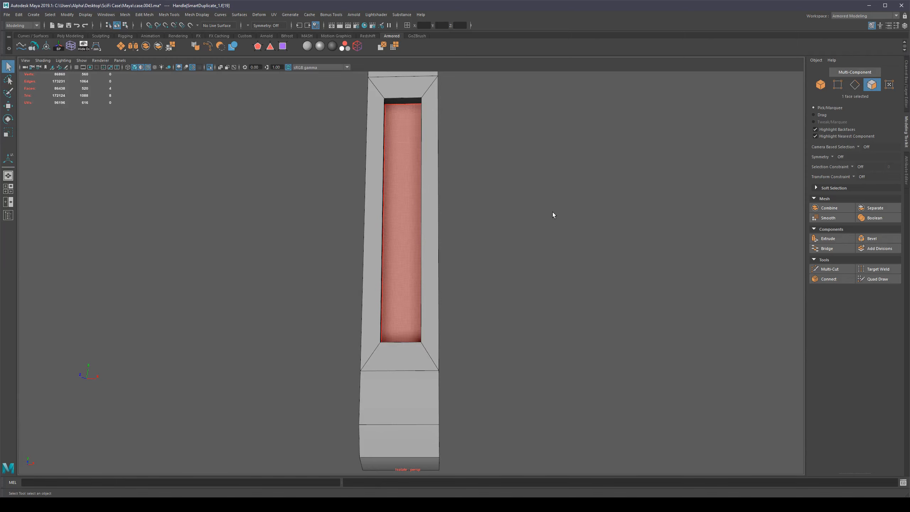
key("shift+period")
key("shift+period")
key("Delete")
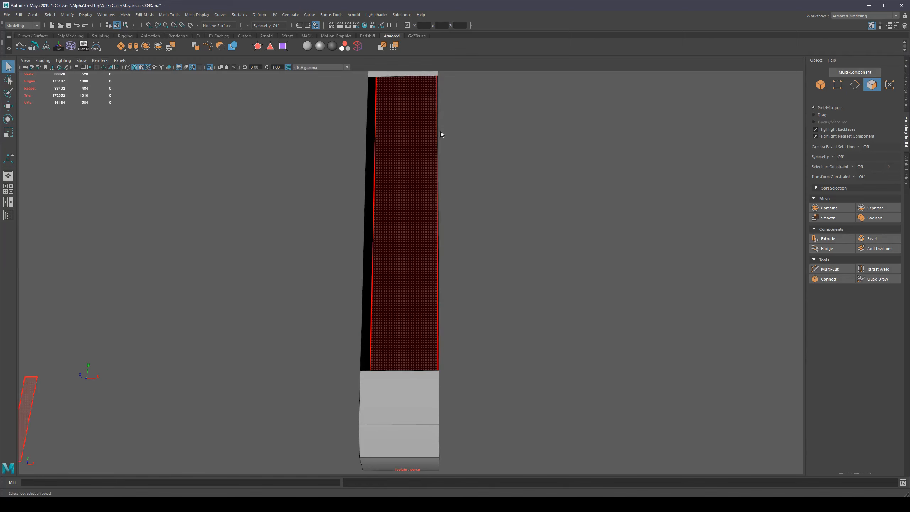
Fill the hole left by the arm's recess with a single flat face.
key("F10")
left_click_drag(441, 132, 497, 202, "alt")
double_click(505, 187)
scroll(536, 192, "down", 3)
right_click(474, 217, "shift")
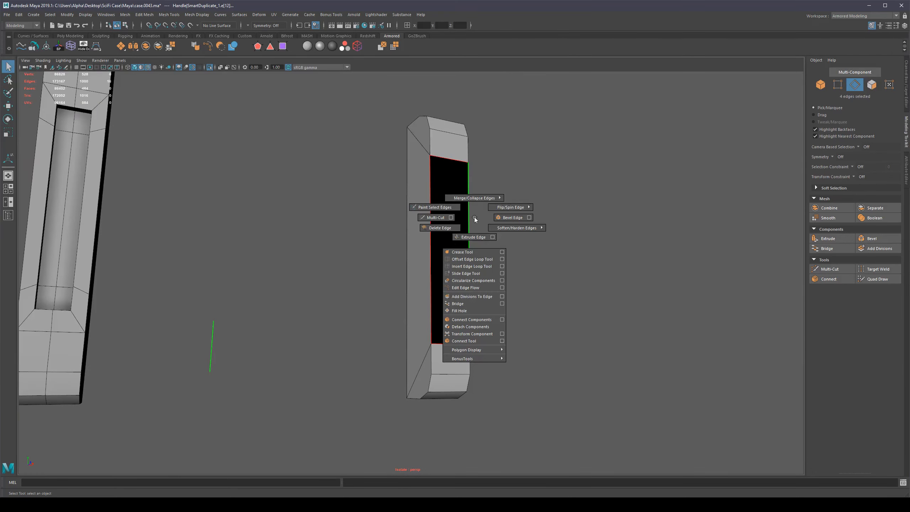
left_click(472, 310)
scroll(446, 309, "down", 5)
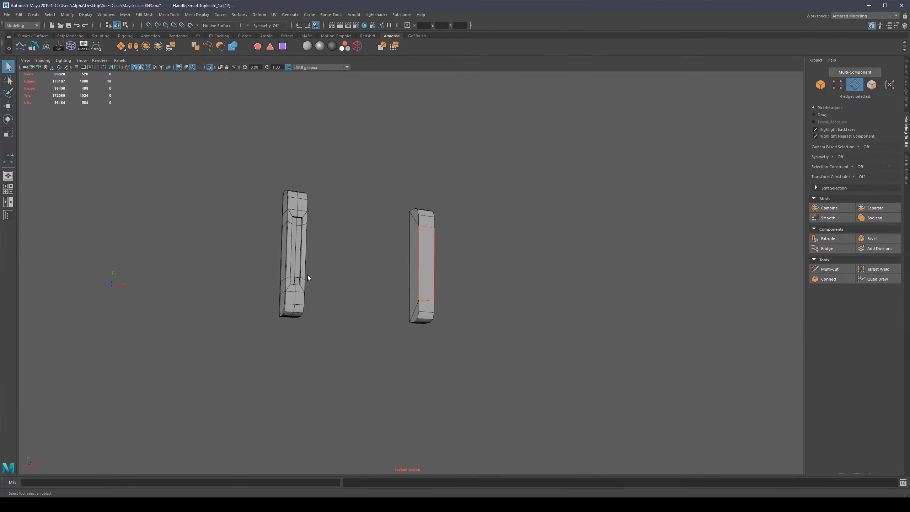
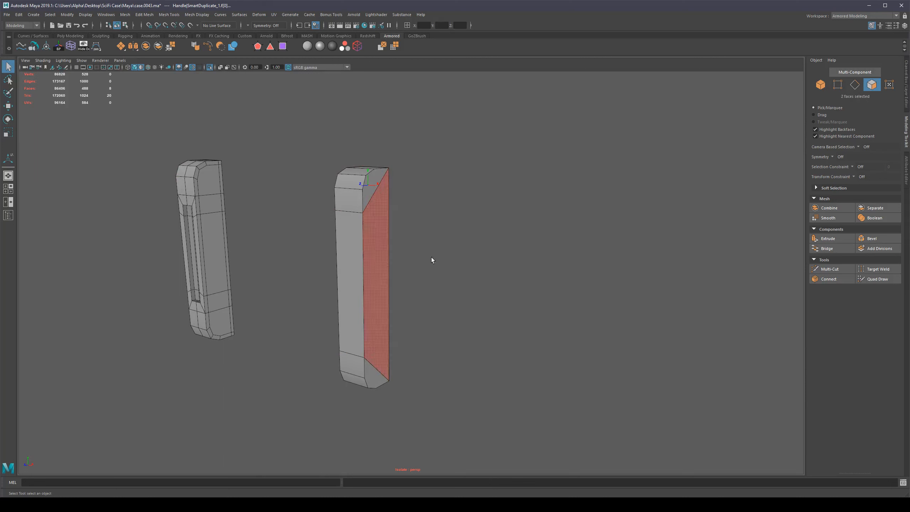
Find the side arms' n-gons, try triangulating them, and undo the triangulation.
left_click(370, 93)
left_click(253, 48)
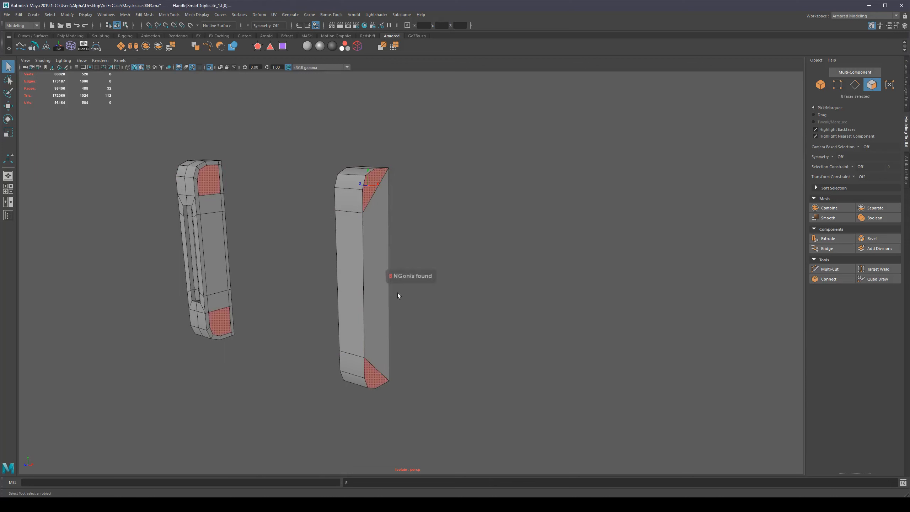
left_click_drag(397, 293, 457, 293, "alt")
right_click_drag(538, 239, 537, 315, "shift")
left_click_drag(536, 319, 403, 288, "alt")
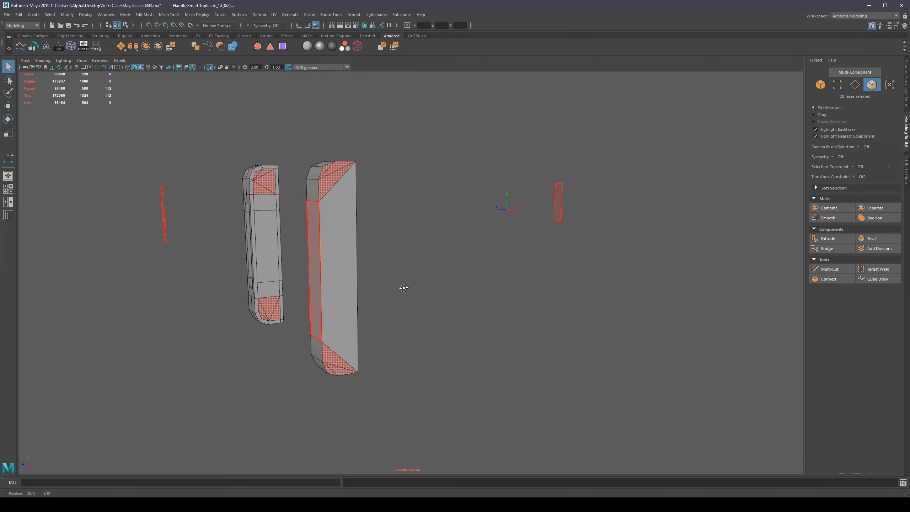
key("ctrl+z")
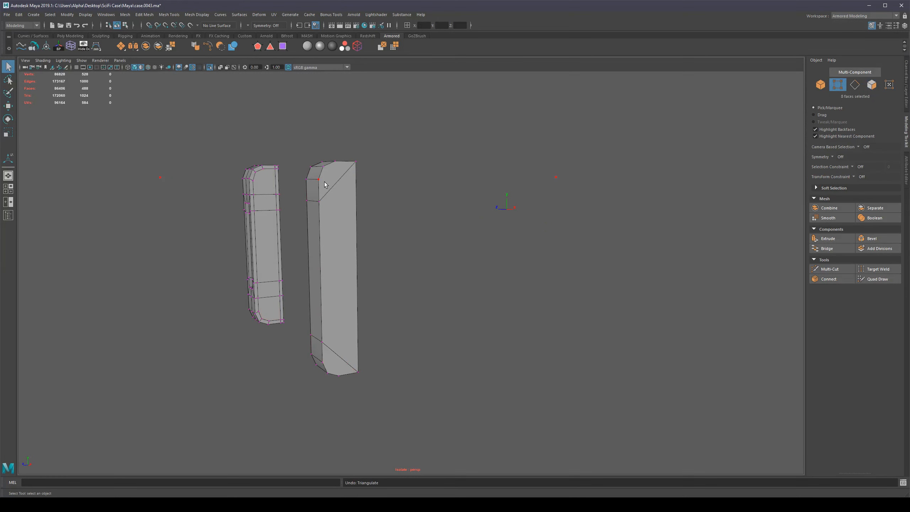
key("ctrl+z")
Connect vertices across the n-gons at the cleaned arm's beveled upper and lower corners on both flat sides.
left_click(334, 368)
left_click(339, 372, "shift")
right_click_drag(343, 370, 431, 369, "shift")
mouse_move(339, 350)
left_mouse_down("alt")
mouse_move(368, 331)
mouse_move(475, 325)
mouse_move(516, 192)
left_mouse_up("alt")
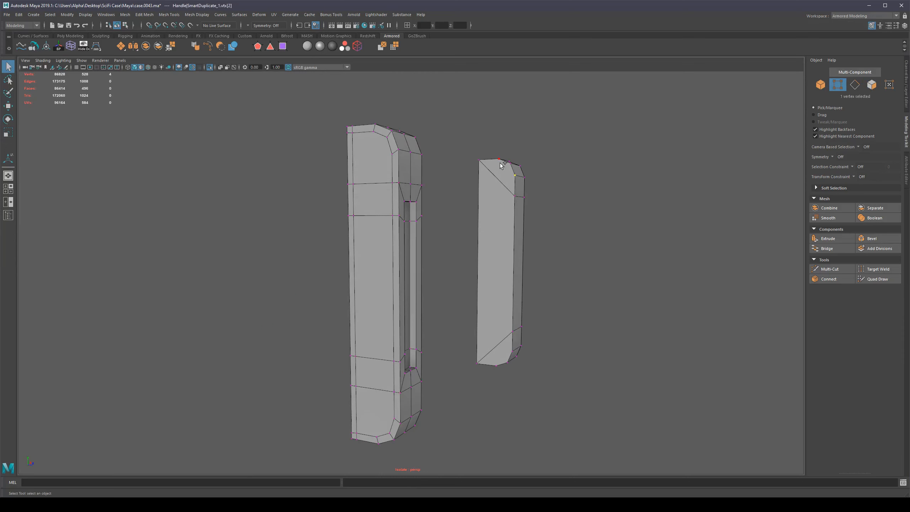
left_click(499, 362, "shift")
right_click_drag(500, 361, 597, 353, "shift")
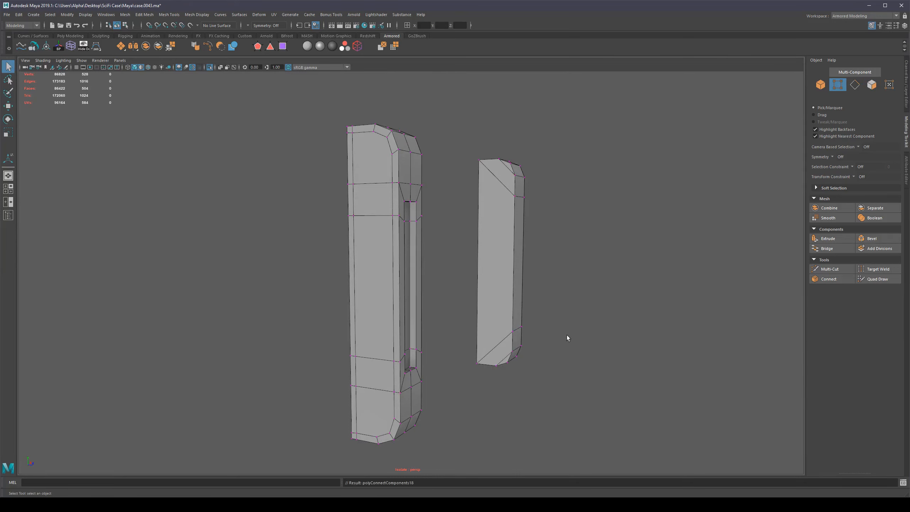
Try to add another connecting edge at the arm's upper corner, and undo it.
left_click_drag(567, 340, 450, 306, "alt")
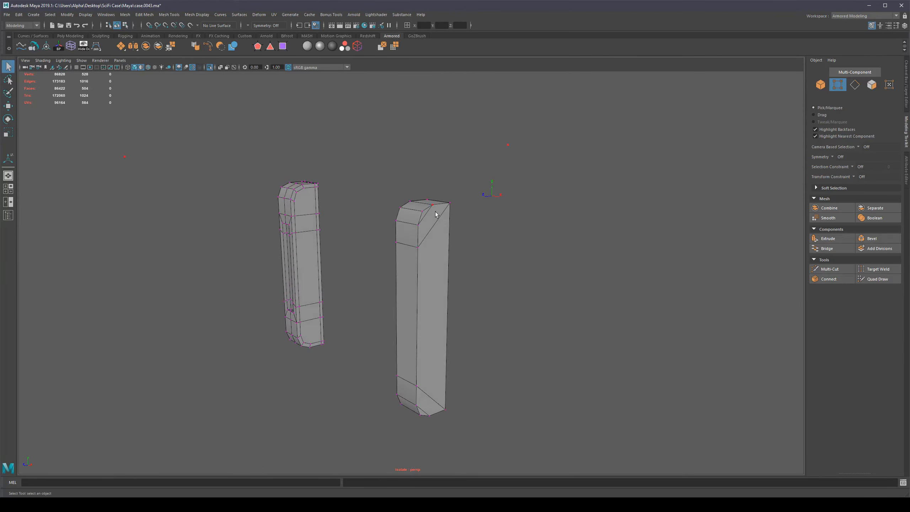
scroll(443, 215, "up", 3)
right_click_drag(434, 231, 516, 269, "shift")
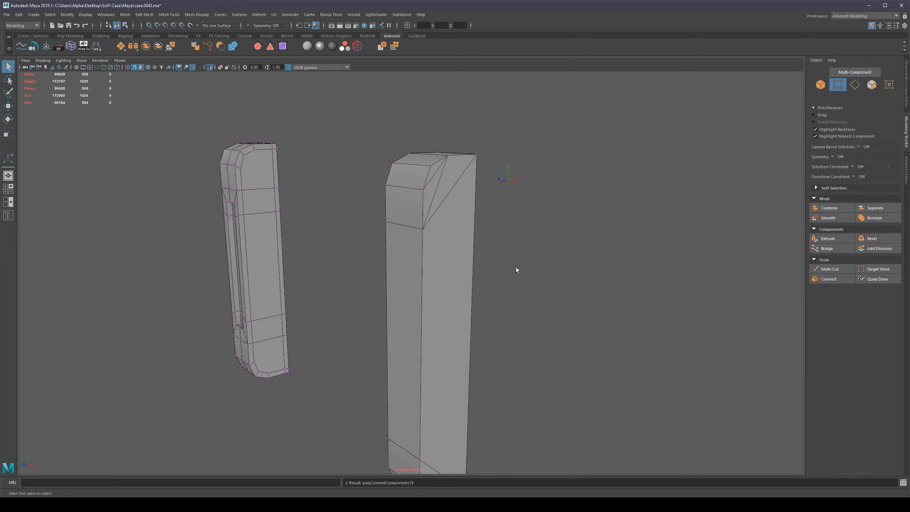
key("ctrl+z")
key("ctrl+z")
key("ctrl+z")
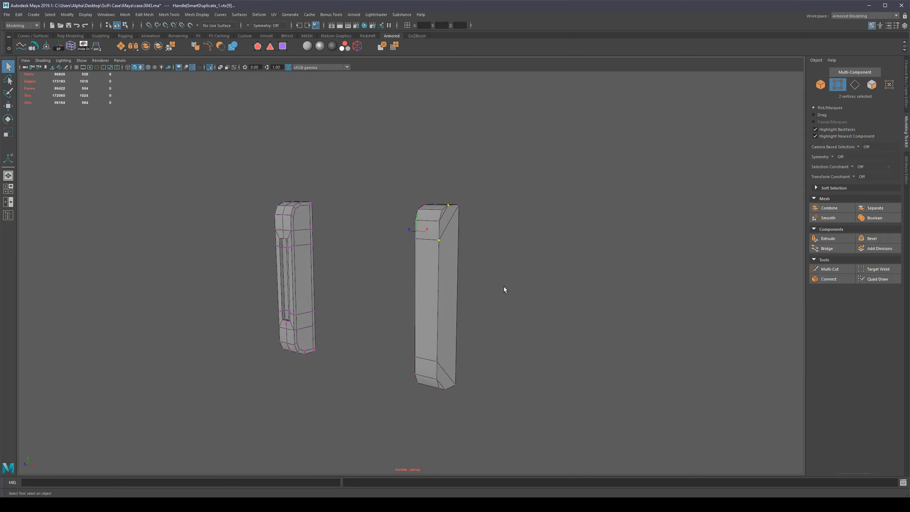
Mirror the cleaned side arm over to the opposite arm, checking the result with undo and redo.
right_click_drag(504, 246, 503, 248)
left_click_drag(491, 300, 513, 329, "alt")
scroll(417, 296, "up", 3)
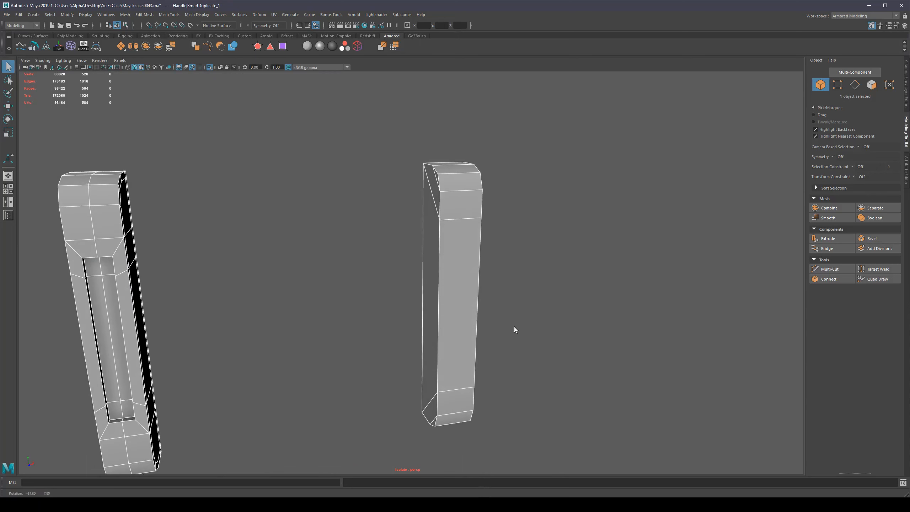
right_click(459, 268, "shift")
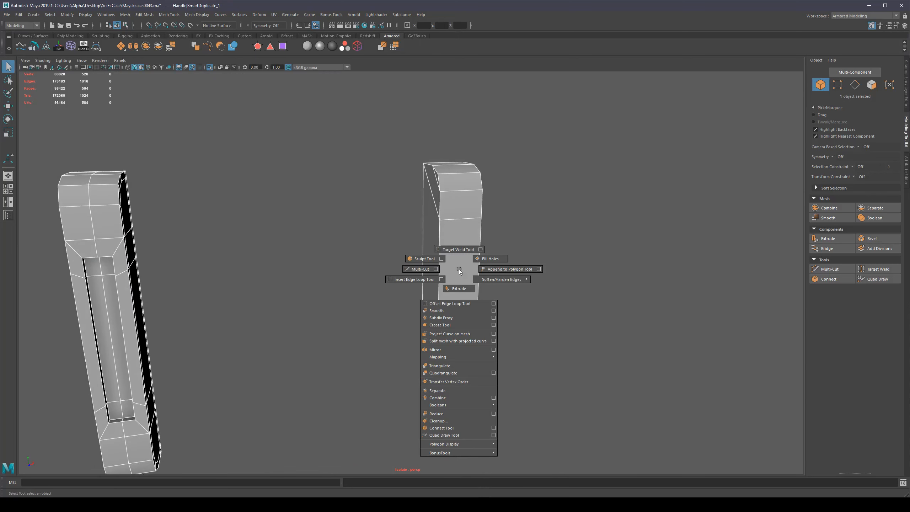
left_click(454, 350)
right_click_drag(453, 349, 453, 324, "alt")
left_click_drag(390, 315, 448, 323, "alt")
key("ctrl+z")
key("ctrl+y")
key("q")
Show the whole case again, clear the selection, and save an incremental version of the scene.
key("ctrl+1")
left_click_drag(504, 275, 610, 337, "alt")
scroll(610, 337, "down", 2)
left_click(609, 337)
key("ctrl+alt+s")
Isolate the handle's cylindrical grip and turn off its smooth preview.
left_click(455, 340)
middle_click_drag(486, 345, 442, 303, "alt")
right_click_drag(441, 304, 493, 354, "alt")
left_click(493, 354)
left_click_drag(493, 354, 380, 342, "alt")
right_click_drag(472, 339, 443, 304, "alt")
left_click_drag(443, 304, 419, 312, "alt")
right_click_drag(419, 312, 371, 356, "alt")
left_click(386, 329)
key("1")
middle_click_drag(371, 356, 388, 284, "alt")
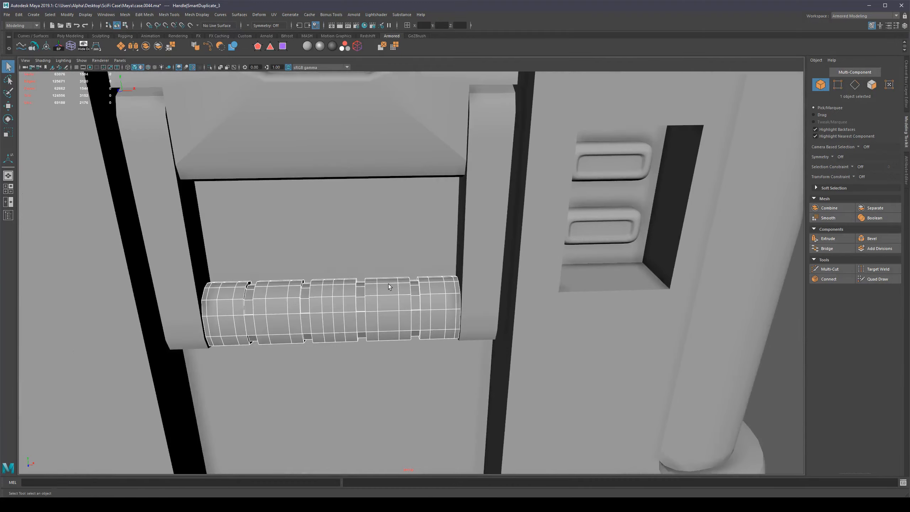
key("ctrl+1")
Examine the grip's grooves and edge loops without and with the smooth preview.
left_click_drag(323, 312, 361, 266, "alt")
left_click_drag(486, 264, 506, 236, "alt")
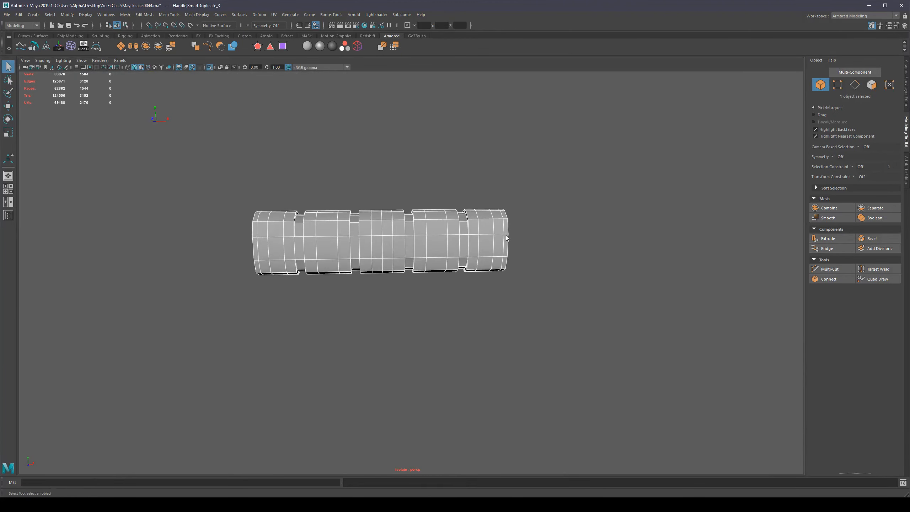
left_click_drag(438, 235, 436, 237, "alt")
right_click_drag(316, 187, 371, 187, "alt")
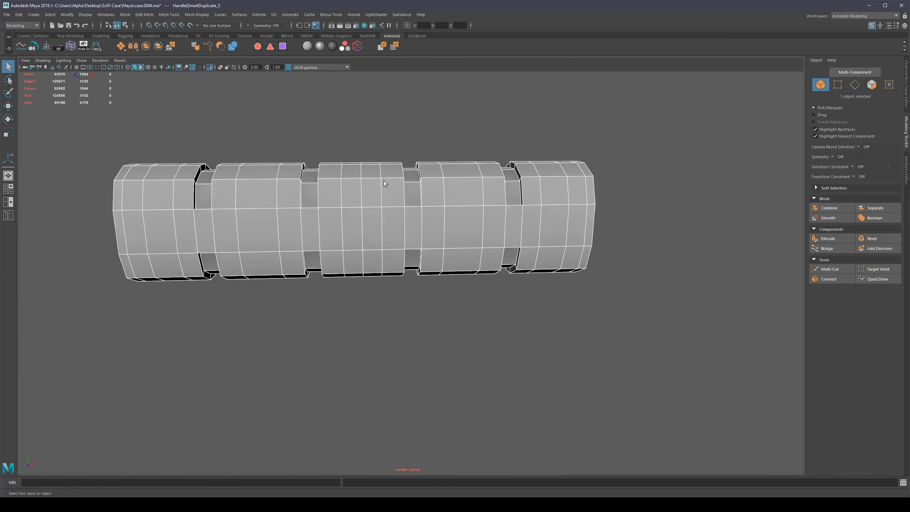
middle_click_drag(293, 175, 376, 200, "alt")
right_click_drag(376, 200, 403, 187, "alt")
key("3")
scroll(403, 190, "down", 5)
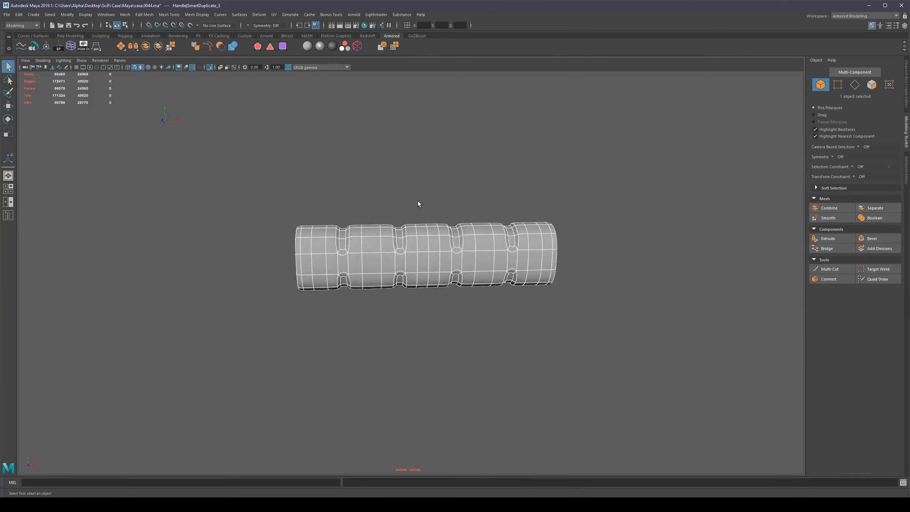
middle_click_drag(471, 229, 338, 251, "alt")
right_click_drag(338, 250, 430, 232, "alt")
Compare the grip's end section between its unsmoothed mesh and smooth preview.
key("1")
scroll(430, 232, "down", 6)
middle_click_drag(391, 279, 389, 293, "alt")
scroll(389, 293, "up", 5)
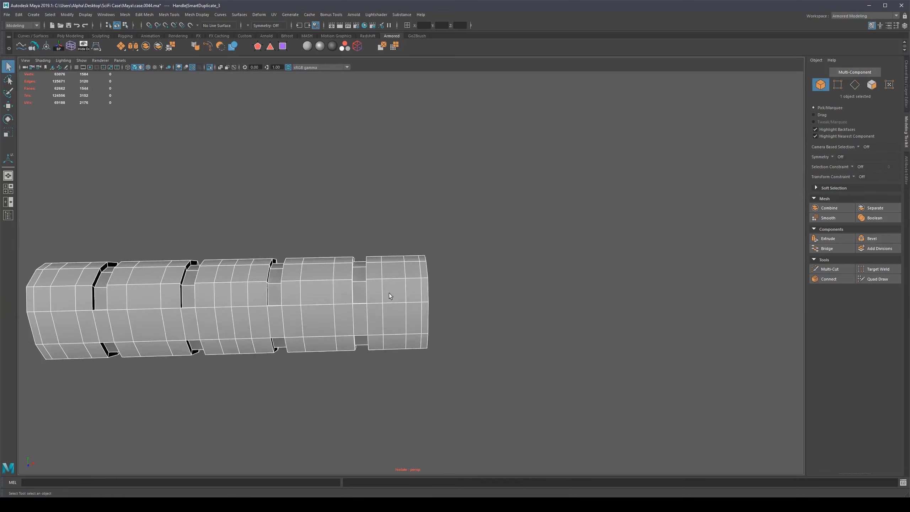
left_click_drag(389, 293, 431, 273, "alt")
key("3")
left_click(428, 198)
scroll(431, 273, "up", 10)
left_click(428, 236)
key("1")
Select all edges of the grip and narrow the selection to the surplus rings around its segments.
key("F10")
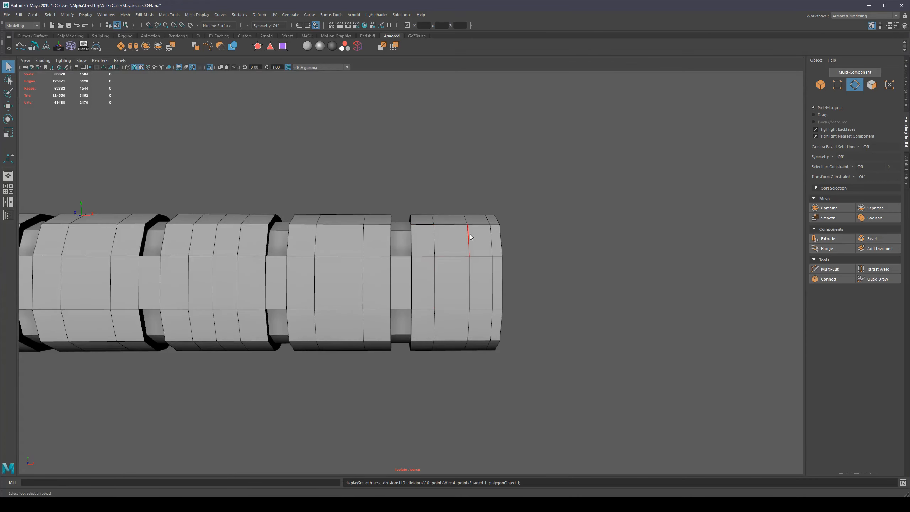
scroll(432, 286, "down", 8)
left_click_drag(504, 205, 246, 323)
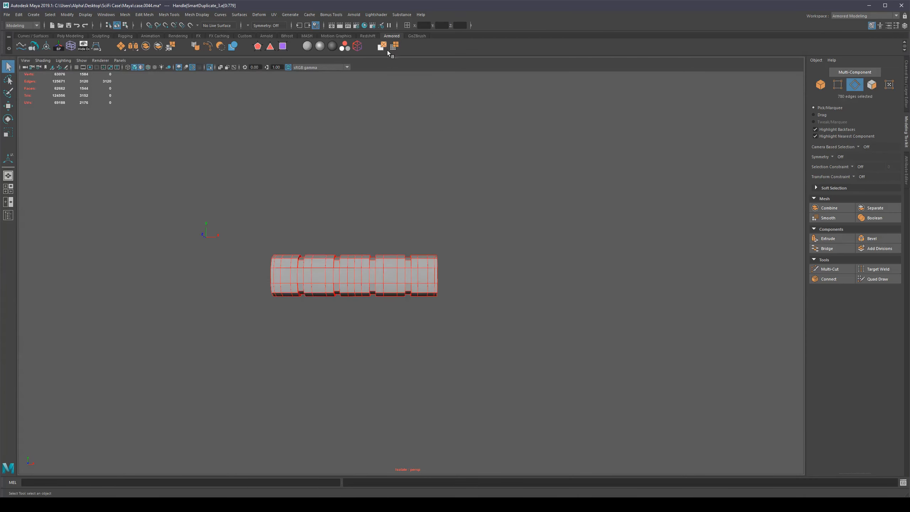
left_click_drag(374, 298, 380, 268, "alt")
scroll(563, 304, "up", 3)
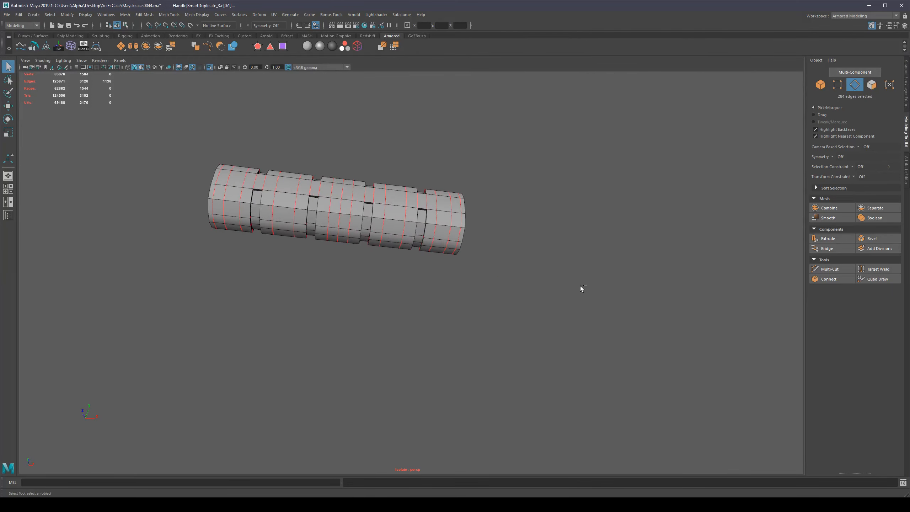
Delete the selected redundant edge loops running around the grooved handle cylinder.
scroll(419, 214, "up", 5)
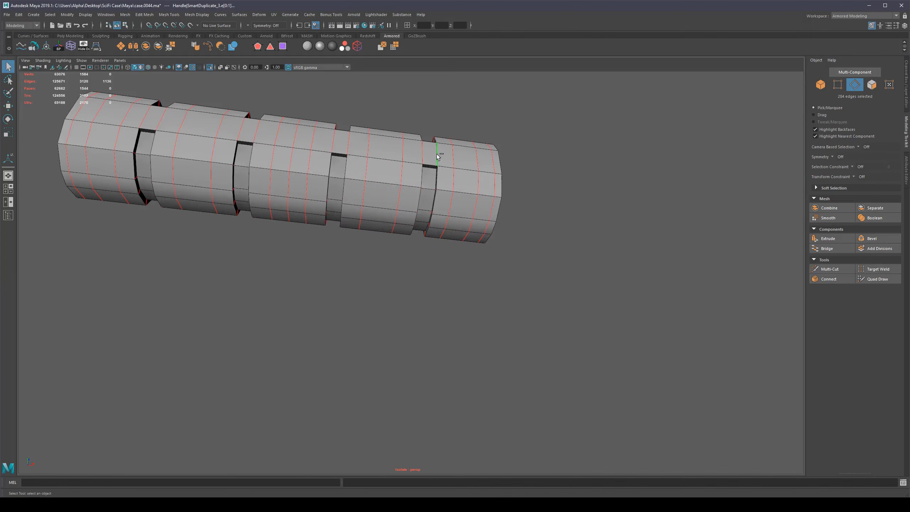
left_click_drag(533, 194, 580, 210, "alt")
key("ctrl+Delete")
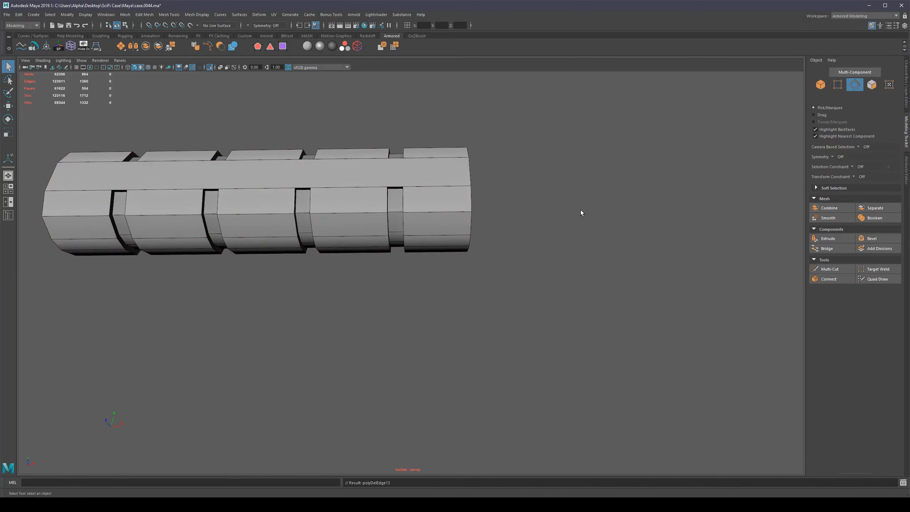
Delete all faces of the grooved handle cylinder except its two end caps.
scroll(417, 206, "up", 4)
middle_click_drag(399, 165, 393, 214, "alt")
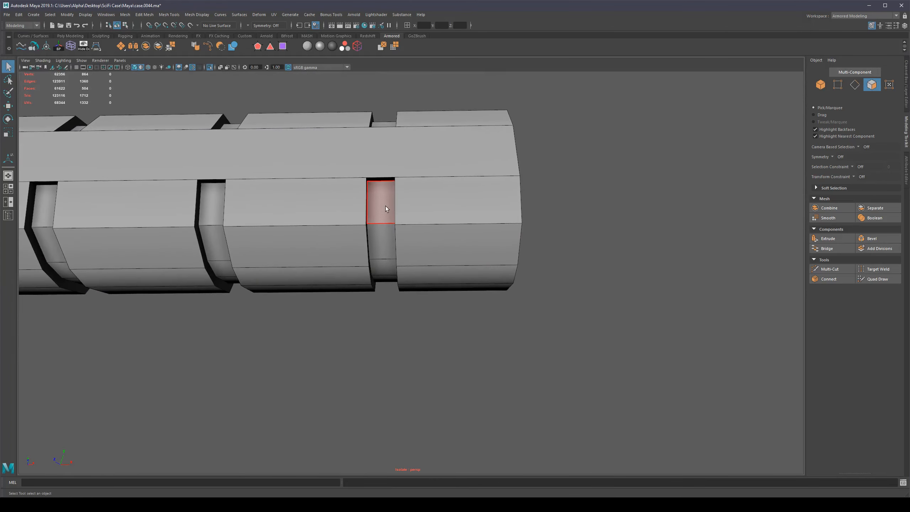
middle_click_drag(387, 294, 390, 357, "alt")
left_click_drag(390, 357, 392, 294, "alt")
left_click(413, 115, "shift")
left_click(408, 155, "shift")
left_click_drag(409, 163, 531, 158, "alt")
left_click_drag(481, 377, 631, 397, "alt")
scroll(437, 354, "down", 4)
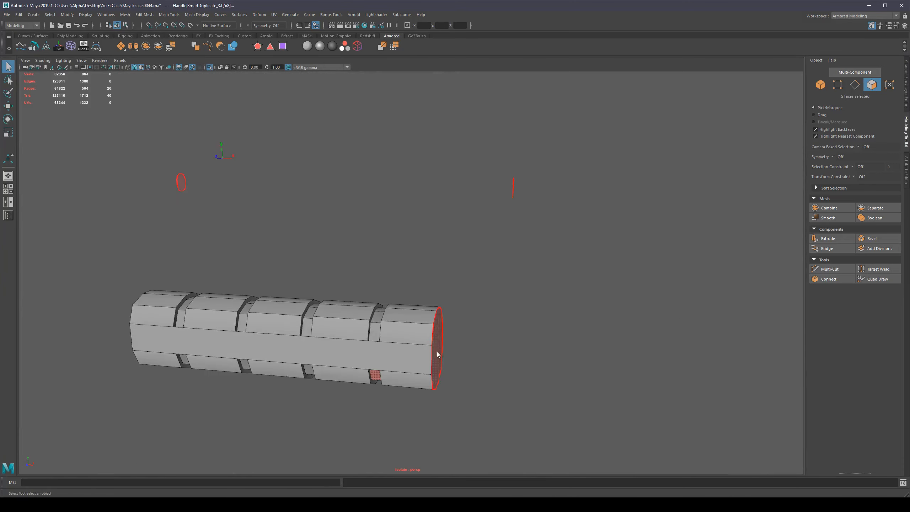
middle_click_drag(470, 345, 521, 305, "alt")
scroll(522, 305, "down", 4)
mouse_move(469, 329)
left_mouse_down("alt")
mouse_move(454, 321)
mouse_move(477, 325)
left_mouse_up("alt")
left_click_drag(324, 325, 468, 295)
key("Delete")
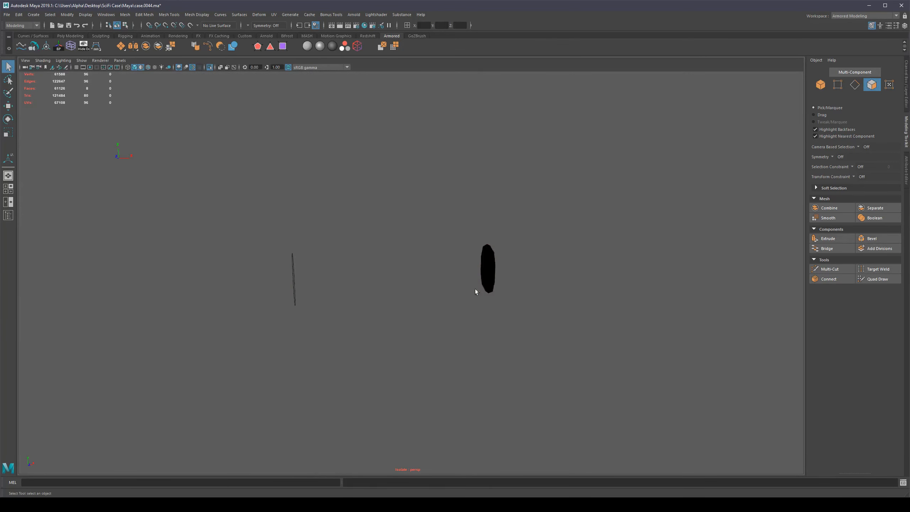
Bridge the border edges of the two end caps into a plain handle cylinder and bring back the rest of the case.
right_click_drag(498, 216, 498, 219)
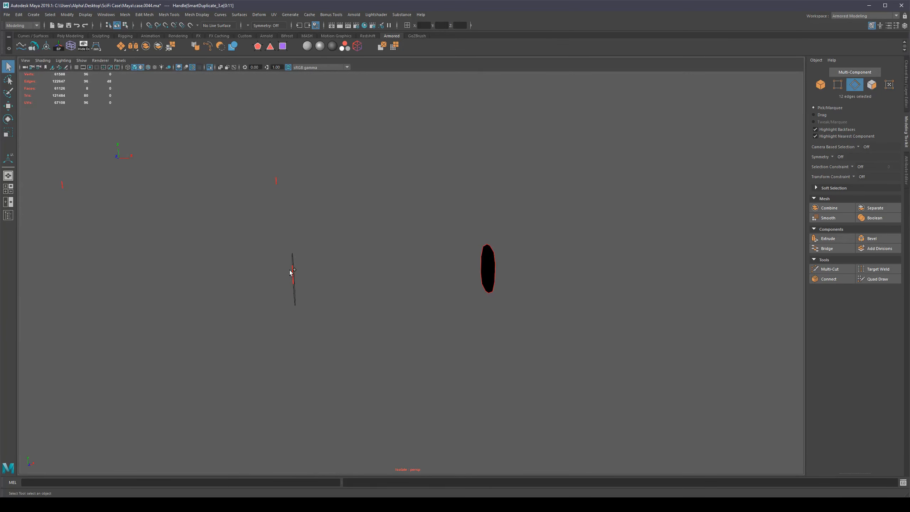
left_click_drag(289, 270, 449, 322, "alt")
key("g")
key("q")
right_click_drag(448, 273, 465, 253)
key("ctrl+1")
left_click_drag(460, 295, 415, 306, "alt")
key("alt+d")
right_click_drag(454, 275, 415, 295, "alt")
left_click_drag(415, 295, 392, 292, "alt")
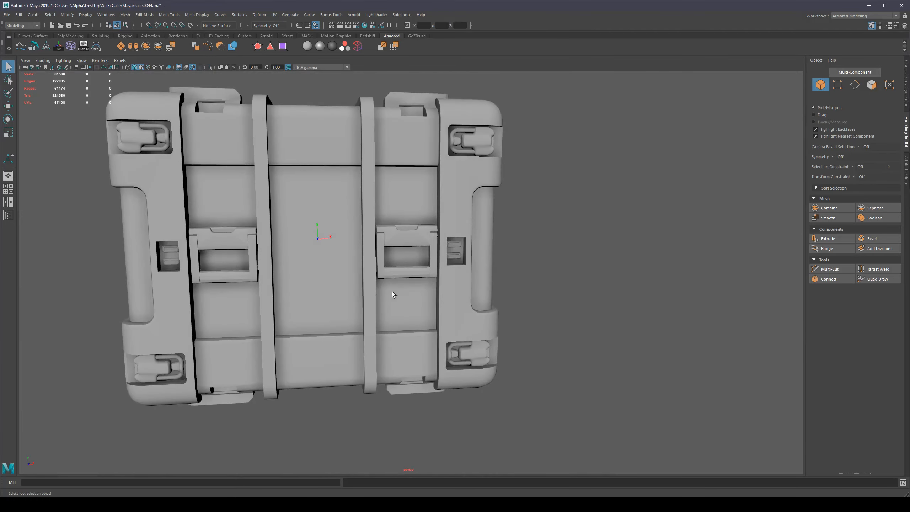
Examine the rebuilt handle cylinder and the latches around it on the front of the case.
left_click(425, 282)
right_click_drag(428, 286, 503, 280, "alt")
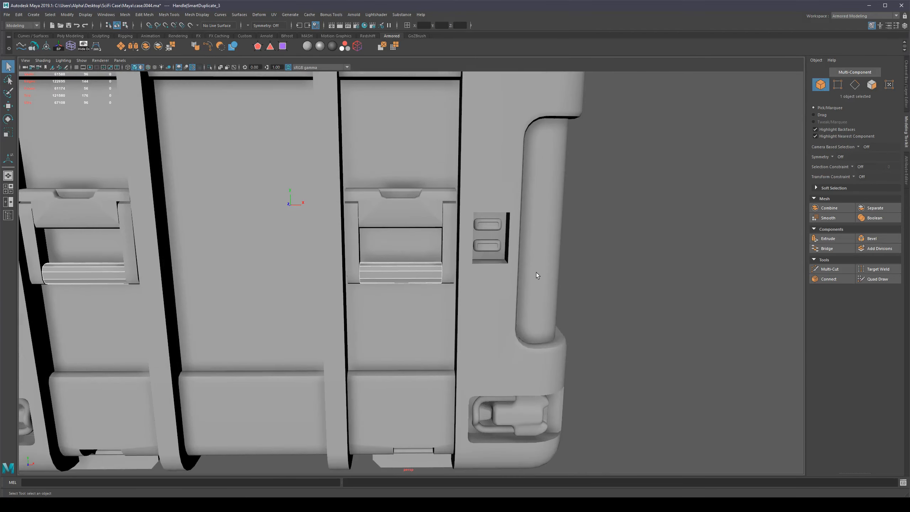
left_click(597, 265)
left_click_drag(597, 265, 456, 290, "alt")
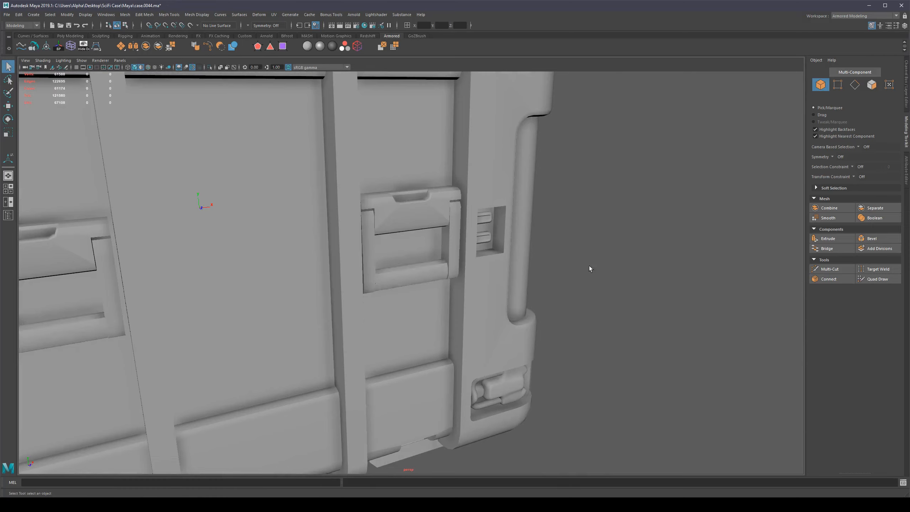
right_click_drag(588, 266, 480, 286, "alt")
left_click_drag(400, 301, 374, 298, "alt")
left_click_drag(428, 285, 420, 286, "alt")
middle_click_drag(463, 266, 416, 262, "alt")
left_click_drag(415, 262, 398, 251, "alt")
right_click_drag(398, 251, 405, 216, "alt")
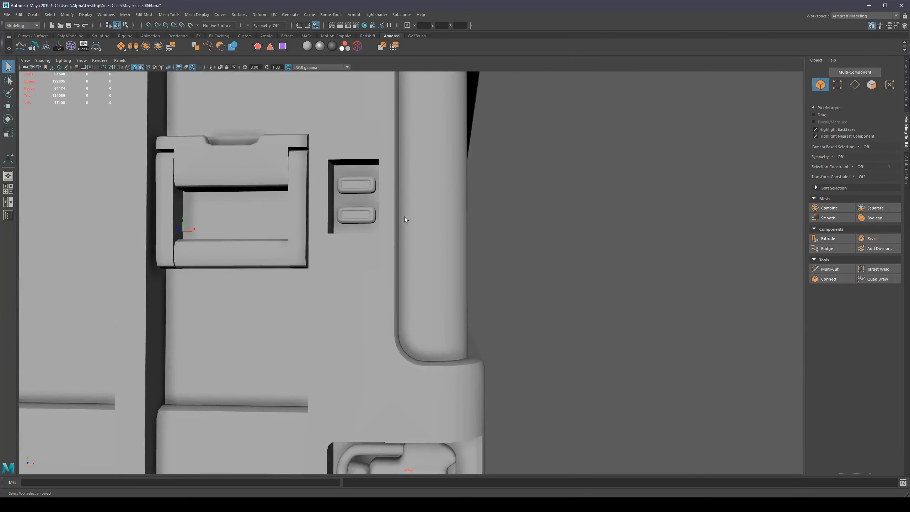
Check the pair of recessed buttons beside the latch and save the scene as the next incremental version.
middle_click_drag(405, 216, 446, 240, "alt")
right_click_drag(447, 240, 487, 221, "alt")
middle_click_drag(488, 221, 444, 283, "alt")
left_click(443, 284)
right_click_drag(444, 283, 584, 289, "alt")
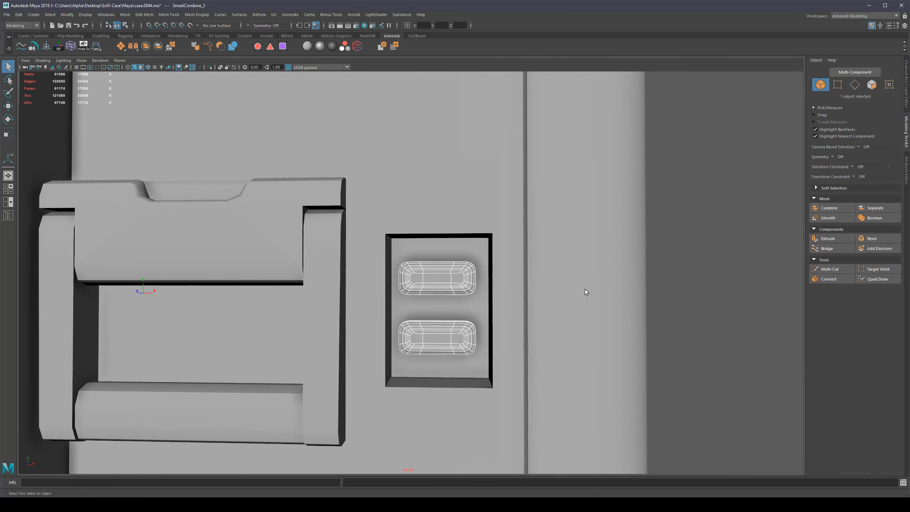
left_click(585, 290)
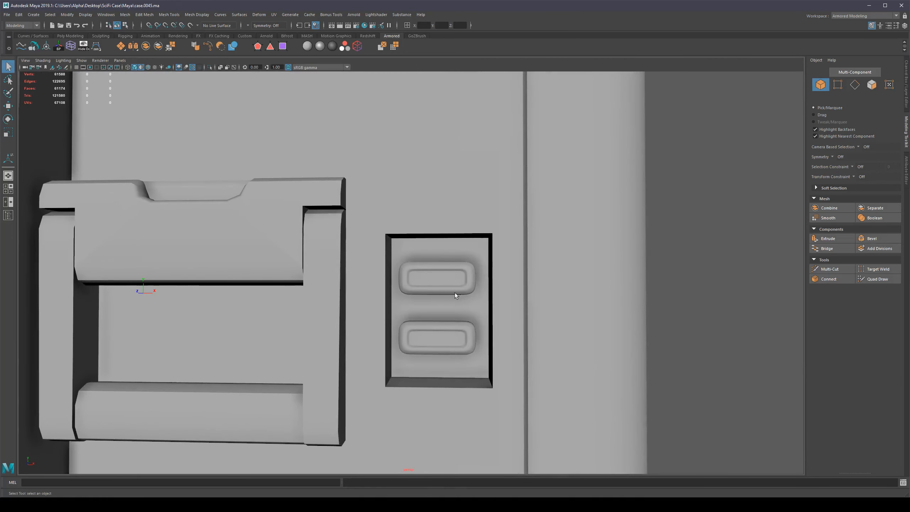
Isolate the mesh of the recessed button pair and view its shape from several angles.
left_click(425, 285)
right_click_drag(425, 285, 461, 289, "alt")
key("ctrl+1")
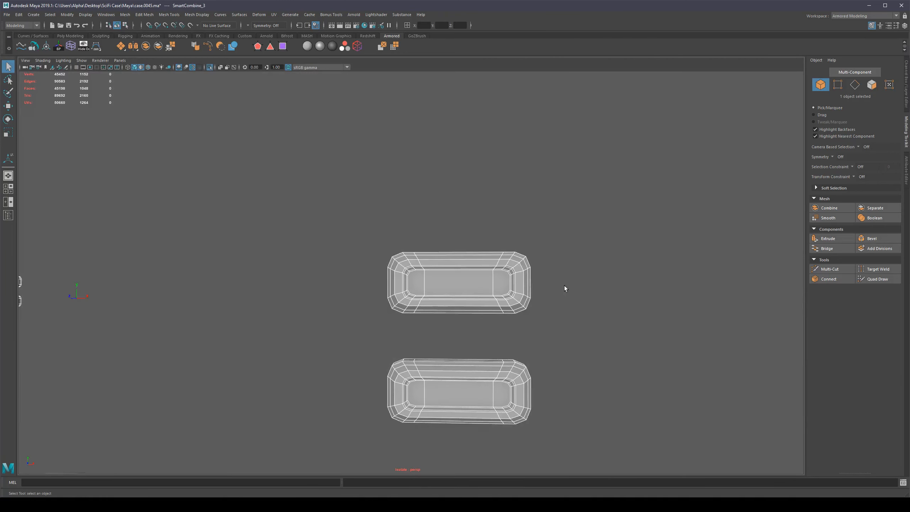
left_click_drag(558, 287, 505, 195, "alt")
right_click_drag(504, 195, 607, 227, "alt")
left_click(472, 136)
left_click_drag(472, 135, 488, 223, "alt")
right_click_drag(488, 224, 425, 239, "alt")
right_click_drag(608, 274, 565, 283, "alt")
left_click_drag(565, 283, 483, 264, "alt")
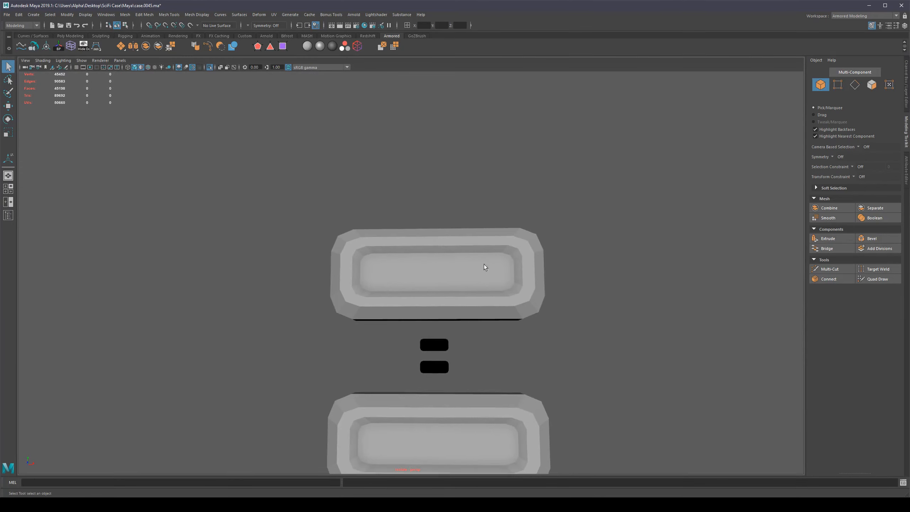
Compare the button mesh with and without the smooth preview.
left_click(483, 265)
key("3")
key("1")
left_click(618, 268)
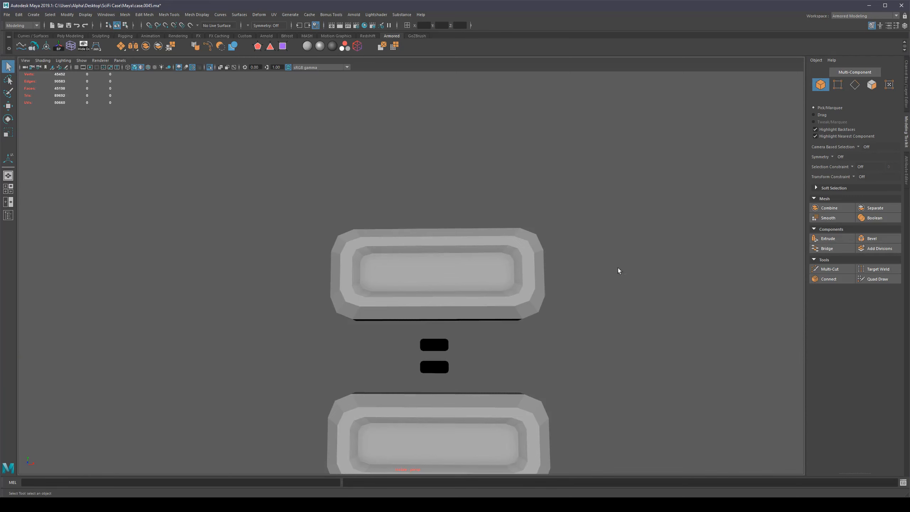
left_click(482, 270)
key("3")
key("1")
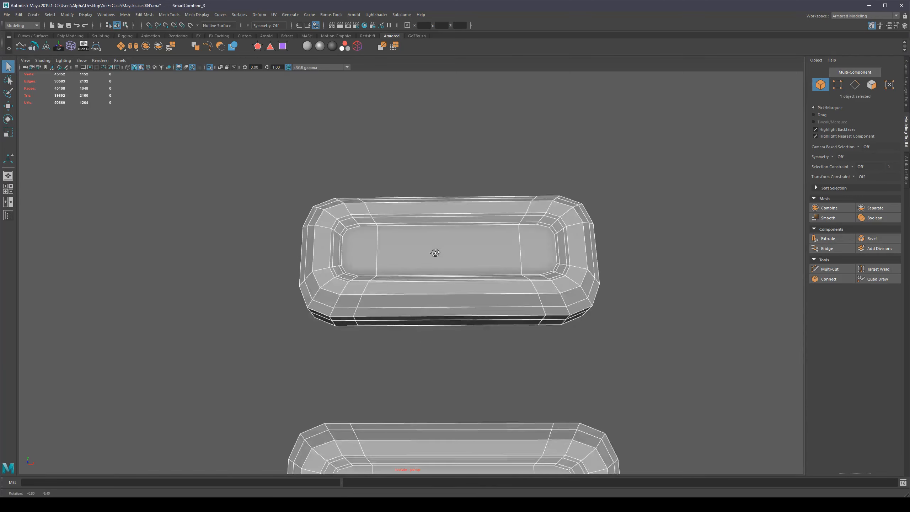
Delete the two vertical edge loops crossing the upper button.
left_click_drag(436, 254, 431, 218, "alt")
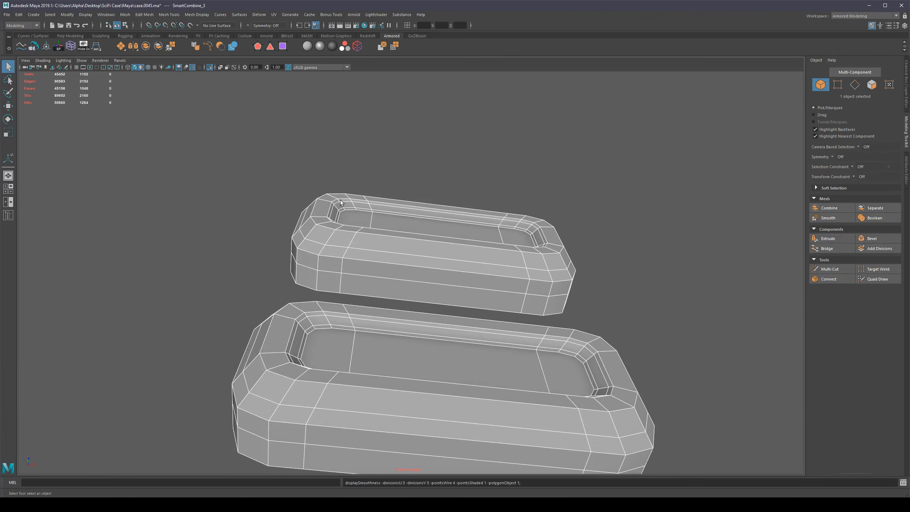
left_click_drag(606, 237, 595, 265, "alt")
right_click_drag(595, 266, 507, 239, "alt")
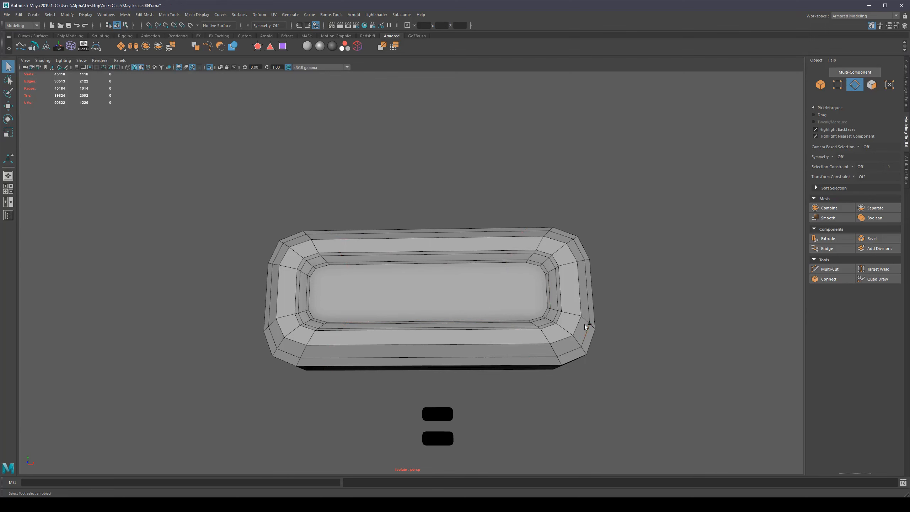
Delete the recessed inner faces of the upper button, growing the selection twice from the centre face.
left_click(460, 300)
left_click_drag(702, 297, 669, 320, "alt")
key("shift+period")
key("shift+period")
key("Delete")
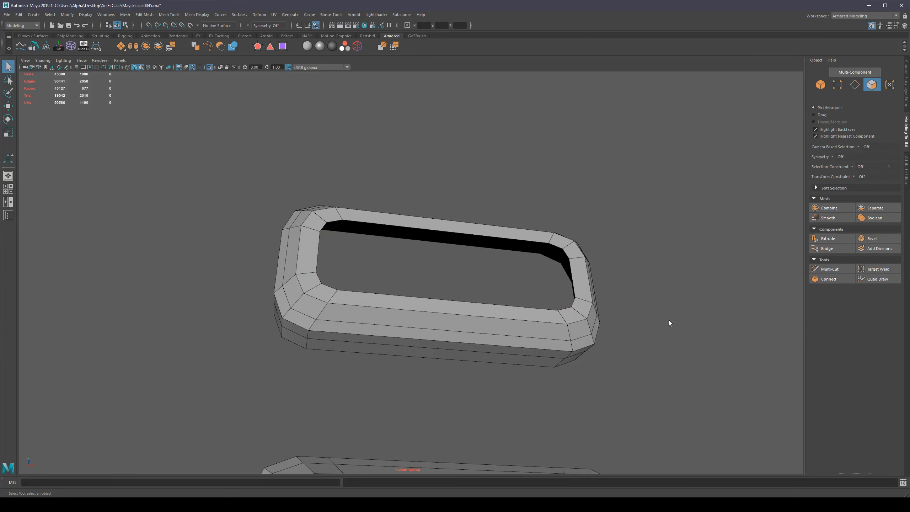
Fill the opening in the front of the upper button with a single face.
double_click(572, 270)
right_click_drag(573, 270, 554, 354, "shift")
left_click_drag(544, 290, 478, 289, "alt")
left_click_drag(576, 302, 509, 316, "alt")
left_click(602, 300)
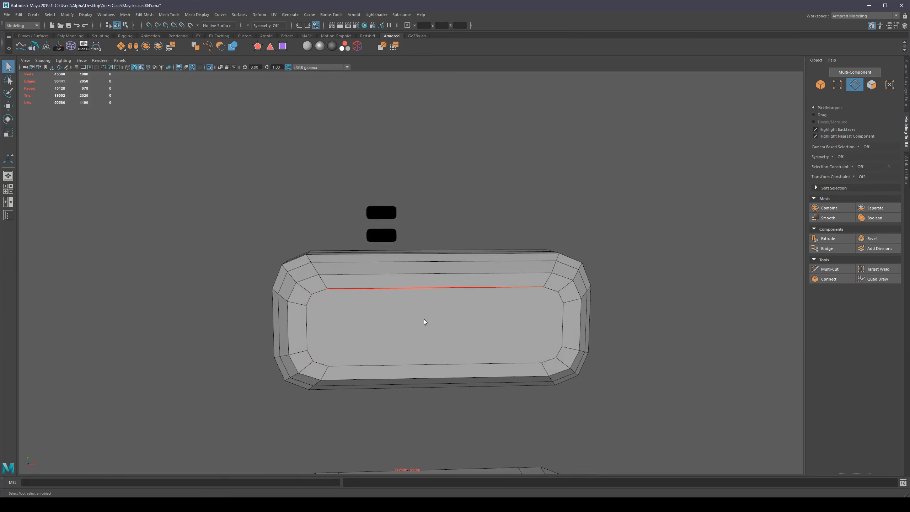
Try merging the upper button's new front face to its centre and undo the merge.
left_click(457, 328)
right_click(508, 283, "shift")
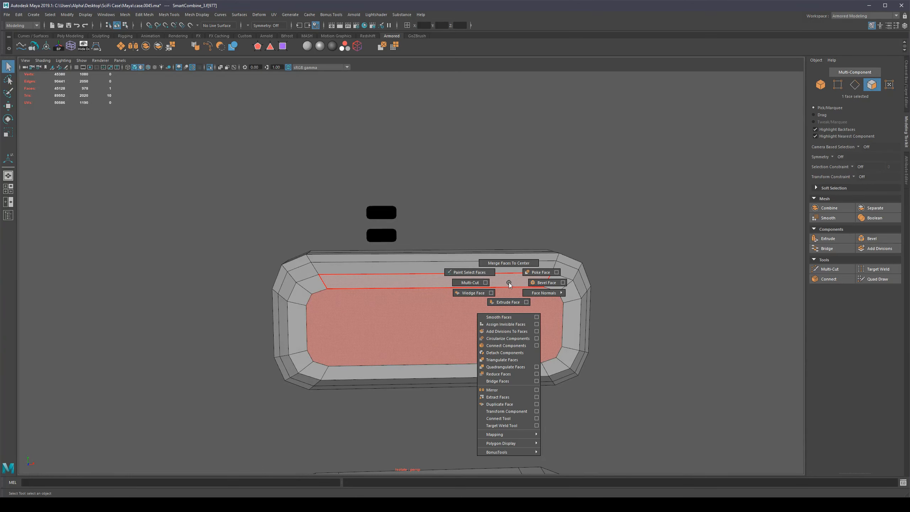
left_click(504, 263)
left_click_drag(638, 260, 573, 292, "alt")
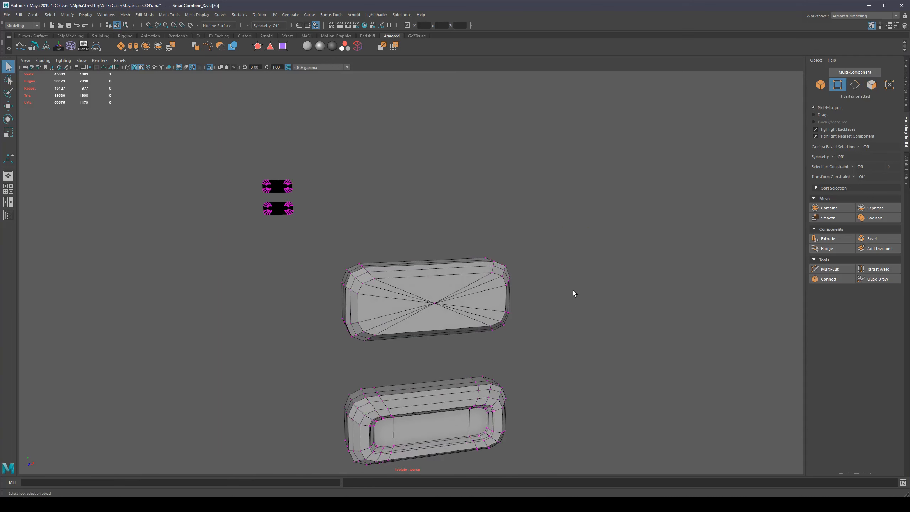
key("ctrl+z")
scroll(564, 296, "up", 3)
left_click(673, 308)
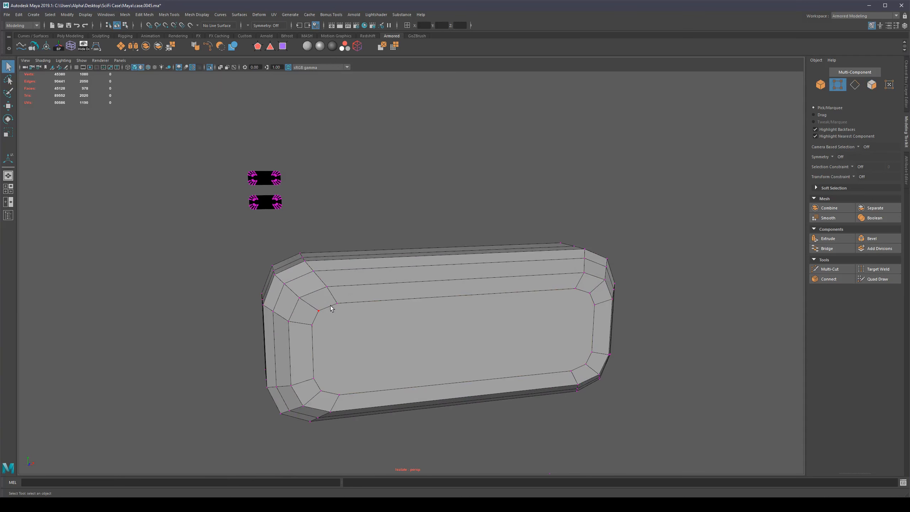
Merge the three vertices at each of the four corners of the upper button's front face to their centre.
left_click_drag(339, 303, 310, 327)
right_click_drag(393, 317, 380, 295, "shift")
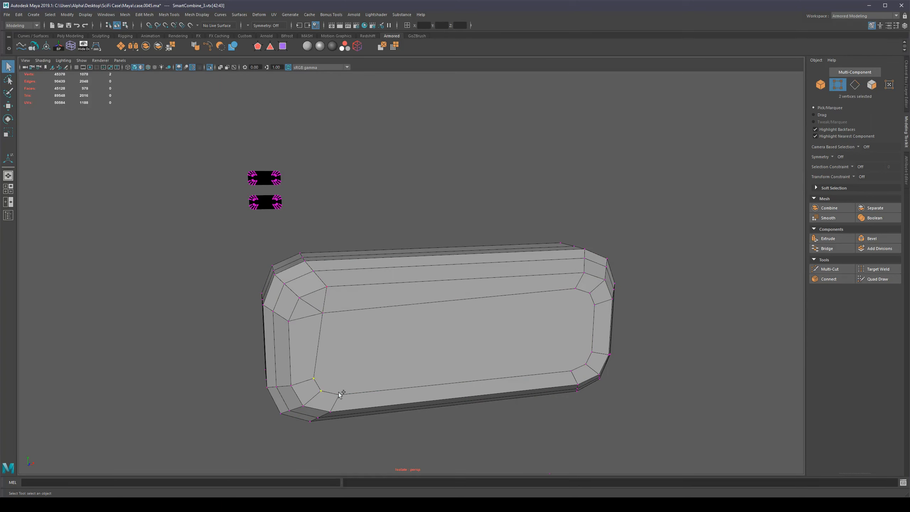
key("g")
key("g")
left_click_drag(584, 351, 538, 350, "alt")
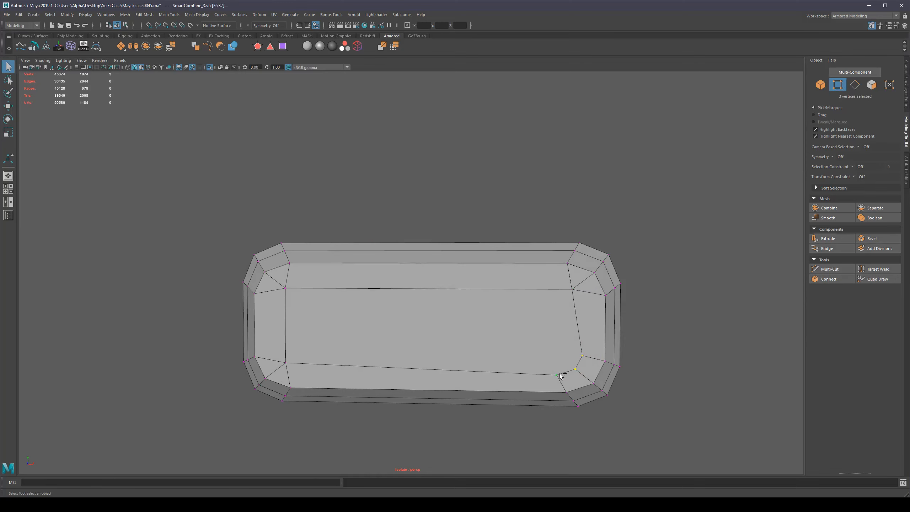
key("f")
scroll(459, 349, "down", 12)
key("g")
scroll(444, 303, "up", 3)
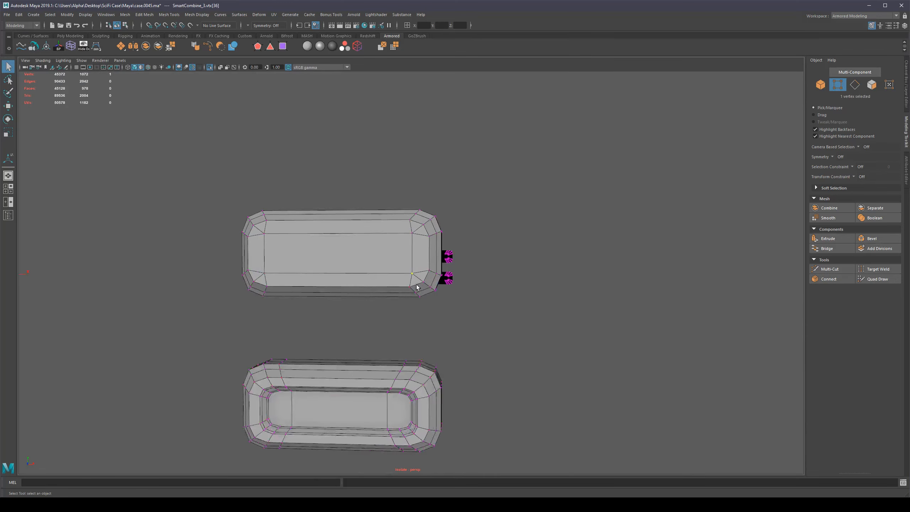
left_click_drag(416, 287, 483, 237, "alt")
scroll(429, 186, "down", 5)
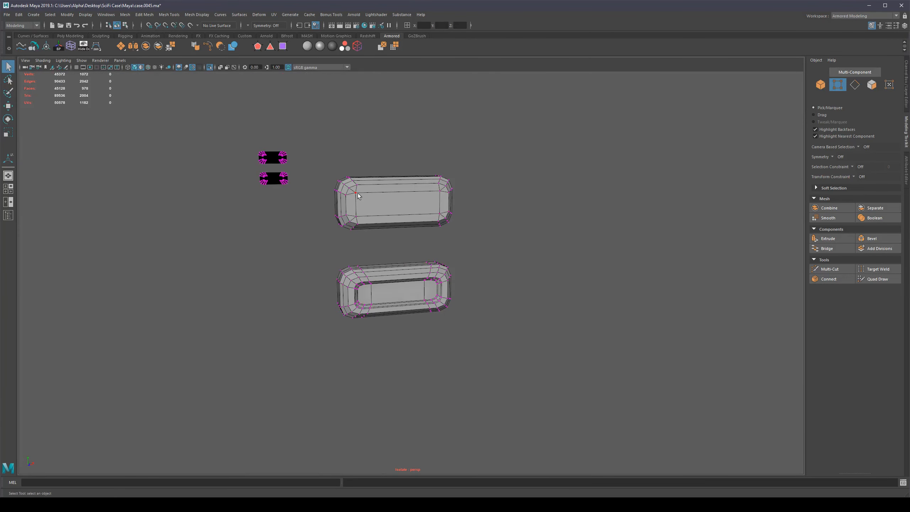
Delete the four short diagonal edges joining the front face's inner corners to the upper button's bevel.
scroll(344, 187, "up", 5)
middle_click_drag(367, 165, 383, 226, "alt")
left_click_drag(350, 222, 378, 215, "alt")
right_click_drag(329, 204, 323, 160)
left_click(309, 168)
left_click(311, 232, "shift")
left_click(478, 223, "shift")
left_click(481, 169, "shift")
key("ctrl+Delete")
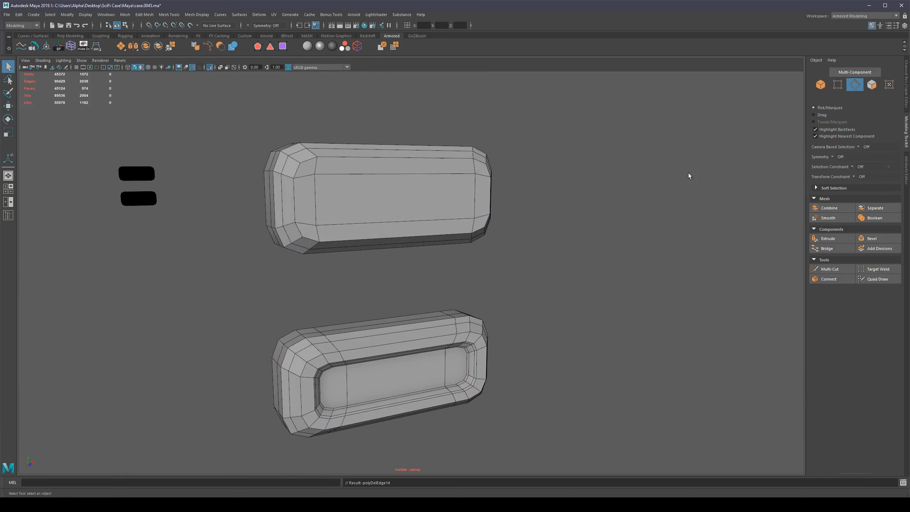
scroll(559, 210, "down", 6)
left_click_drag(492, 231, 462, 263, "alt")
scroll(455, 271, "up", 3)
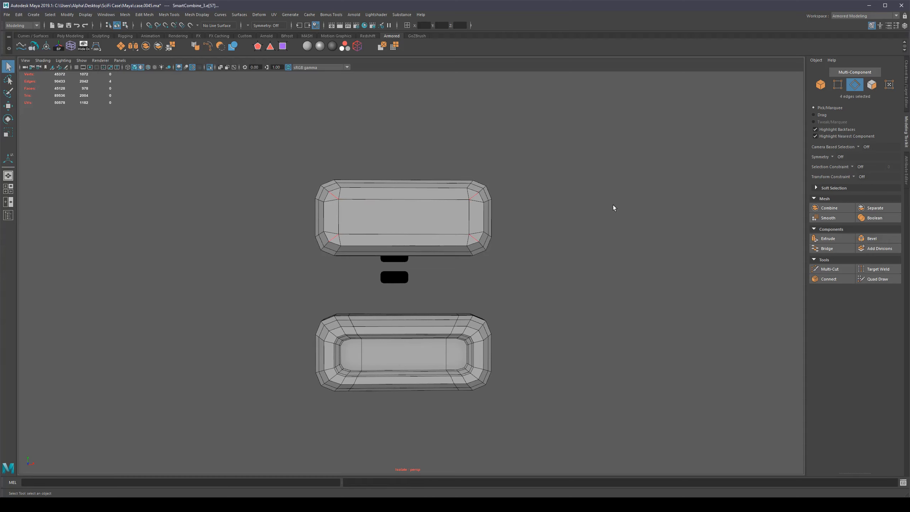
key("shift+z")
key("ctrl+Delete")
Delete the six edges forming the two horizontal lines across the upper button's front.
left_click(381, 205)
left_click(381, 203, "shift")
left_click(473, 201, "shift")
left_click(476, 232, "shift")
left_click(422, 233, "shift")
left_click(330, 231, "shift")
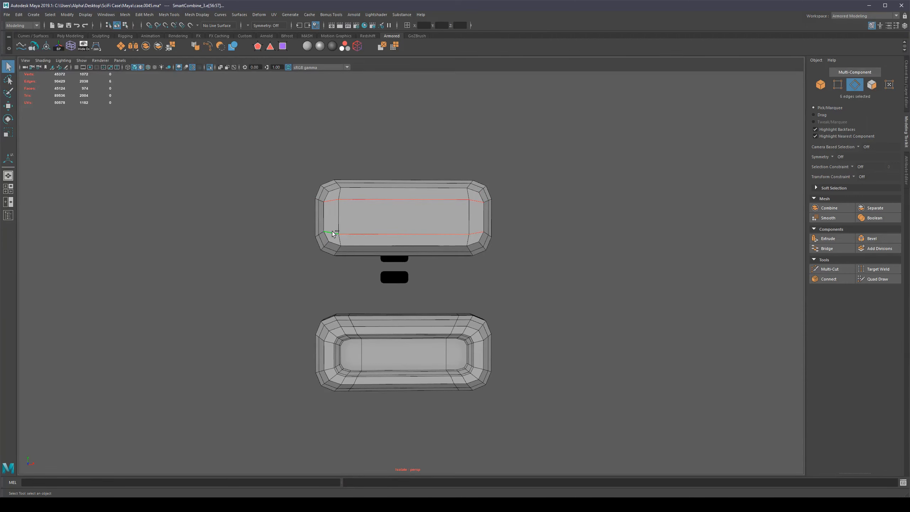
key("ctrl+Delete")
Connect the upper and lower corner vertices at both ends of the upper button's front with vertical edges.
key("F9")
left_click(330, 193)
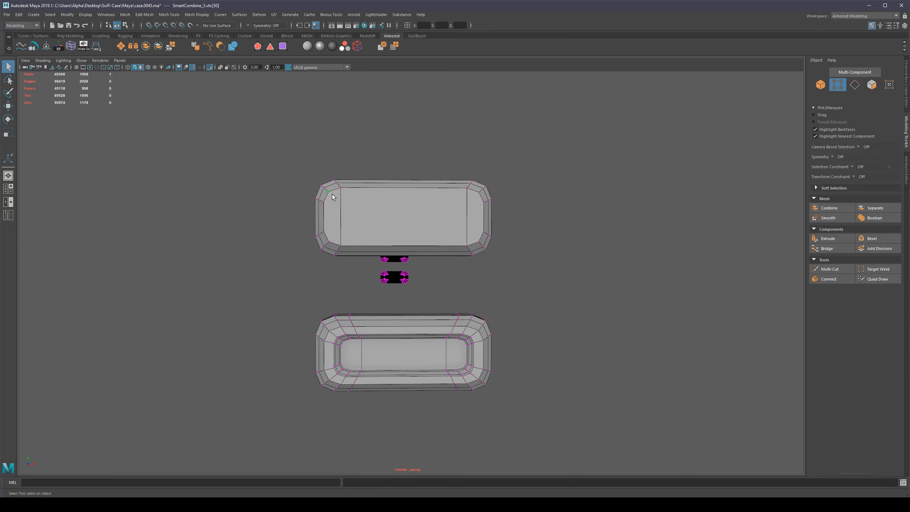
left_click(330, 240, "shift")
key("alt+c")
left_click(479, 194)
left_click(479, 242, "shift")
key("alt+c")
right_click_drag(632, 201, 534, 246, "alt")
left_click_drag(534, 246, 537, 226, "alt")
key("F11")
left_click_drag(584, 310, 574, 318, "alt")
Delete the two vertical edge loops crossing the lower button.
right_click_drag(428, 343, 432, 302)
double_click(448, 351)
double_click(368, 351, "shift")
key("ctrl+Delete")
mouse_move(419, 362)
left_mouse_down("alt")
mouse_move(437, 377)
mouse_move(417, 368)
left_mouse_up("alt")
Delete the recessed inner faces of the lower button, growing the selection twice from the centre face.
key("F11")
left_click(422, 359)
left_click_drag(543, 326, 574, 335, "alt")
key("shift+period")
key("shift+period")
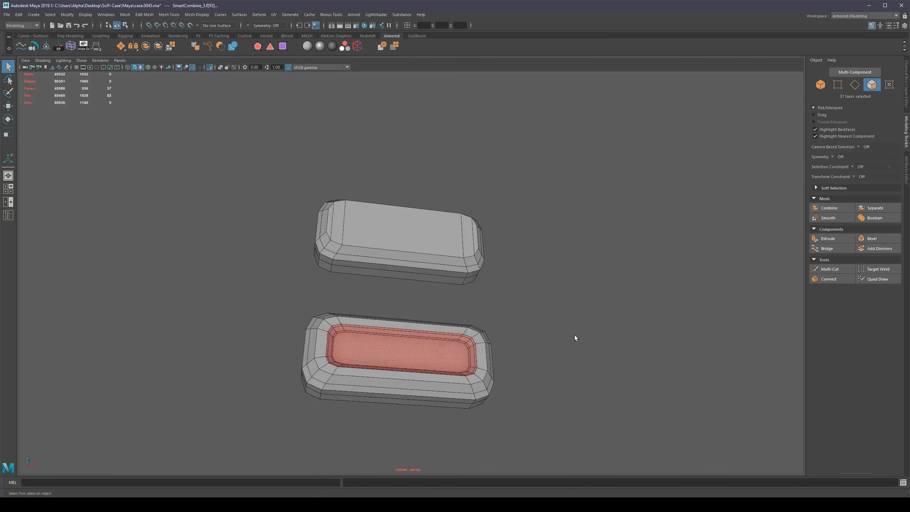
key("Delete")
Select the border edge loop around the opening in the lower button.
key("F10")
double_click(478, 354)
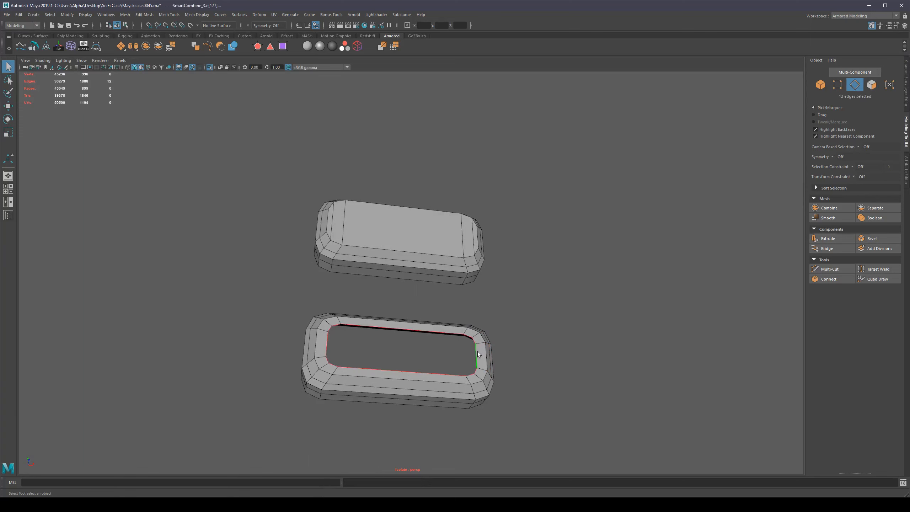
left_click_drag(492, 361, 488, 367, "alt")
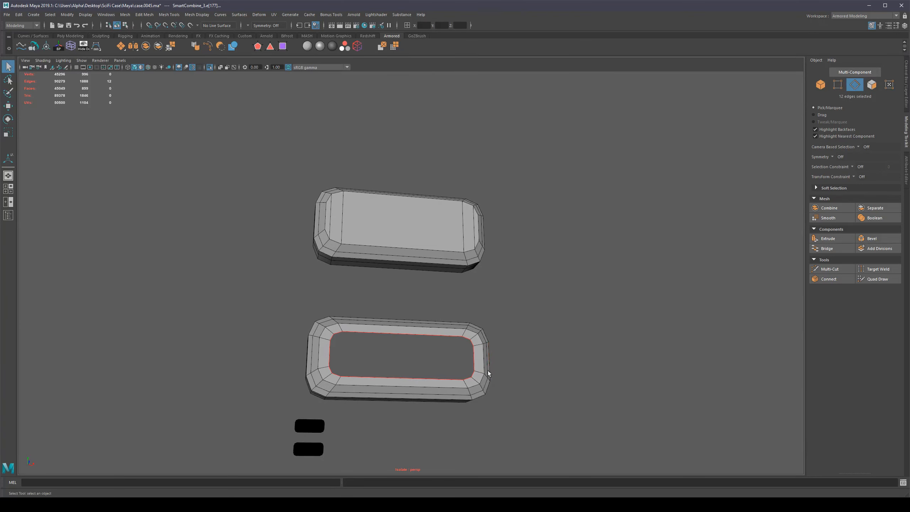
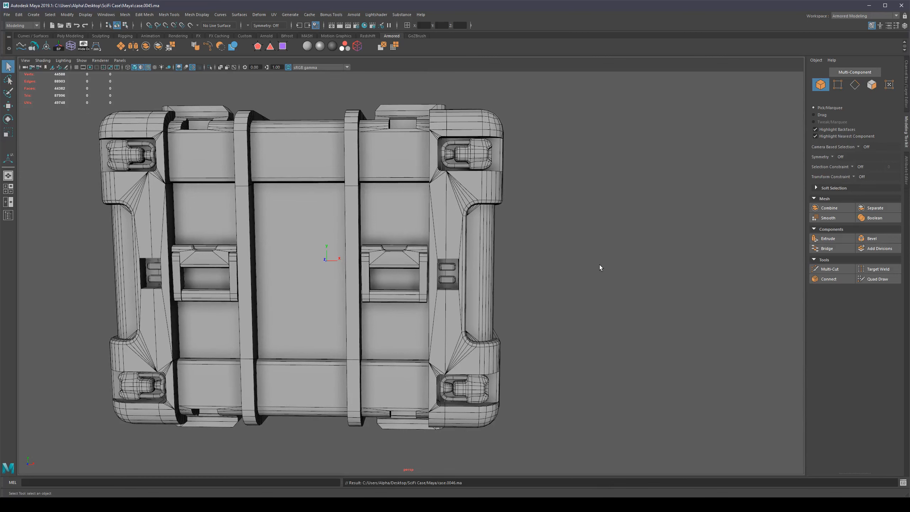
Isolate the combined corner-latch object, starting from the latch at the case's upper-right corner.
middle_click_drag(575, 158, 549, 199, "alt")
left_click_drag(549, 199, 519, 219, "alt")
scroll(472, 151, "up", 5)
left_click(470, 143)
key("1")
scroll(487, 202, "up", 4)
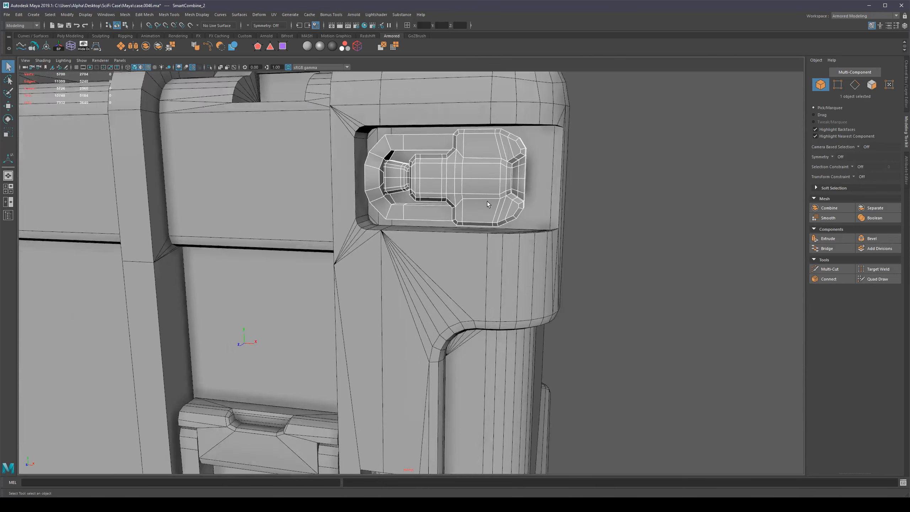
key("ctrl+1")
left_click_drag(470, 190, 347, 201, "alt")
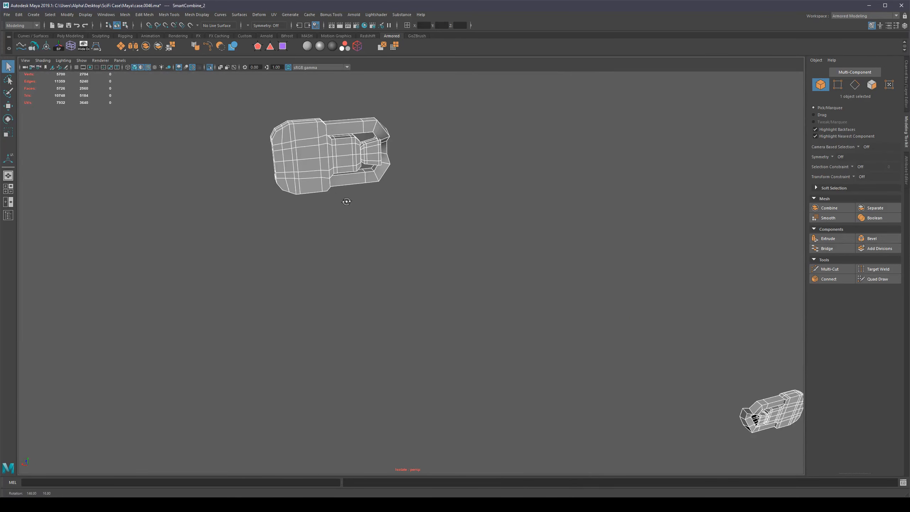
Delete the flat back faces of the upper-right latch and its small inner wedge, selecting coplanar faces with an angle constraint of 5.
key("F11")
middle_click_drag(331, 204, 390, 250, "alt")
left_click(383, 201)
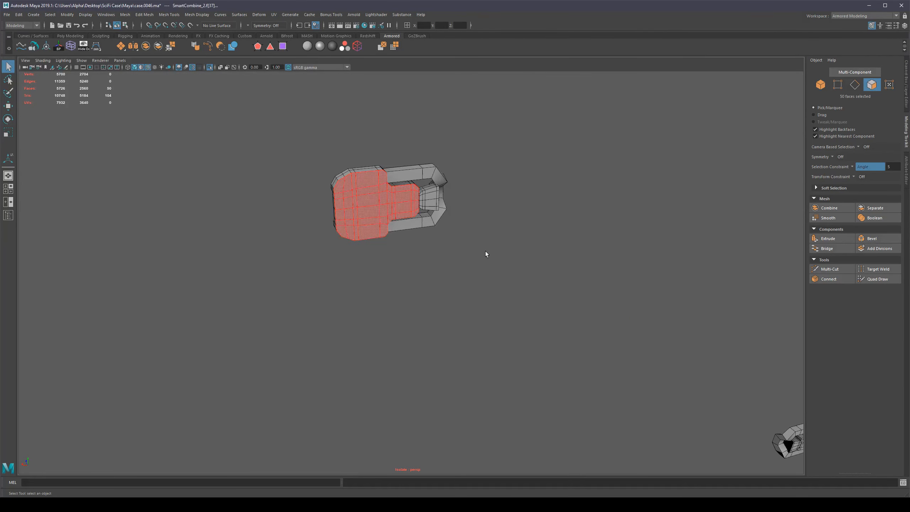
key("Delete")
left_click(431, 200)
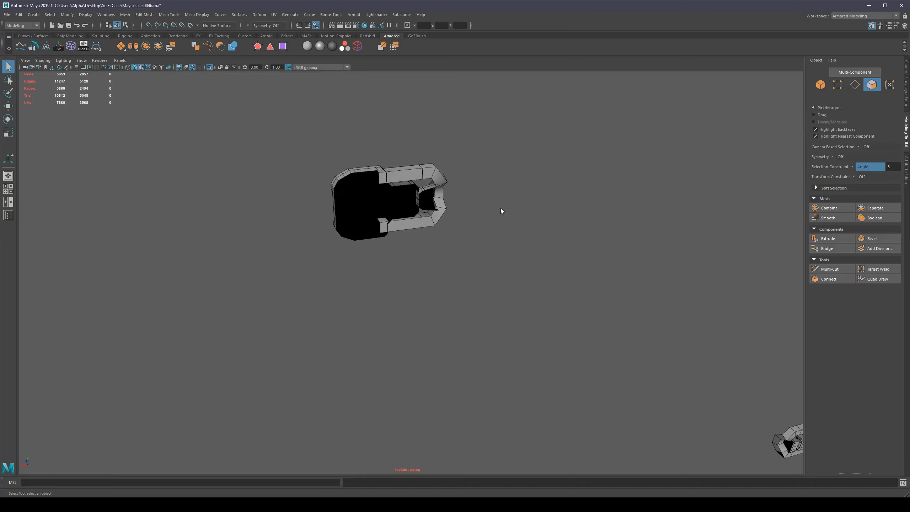
left_click_drag(500, 211, 468, 218, "alt")
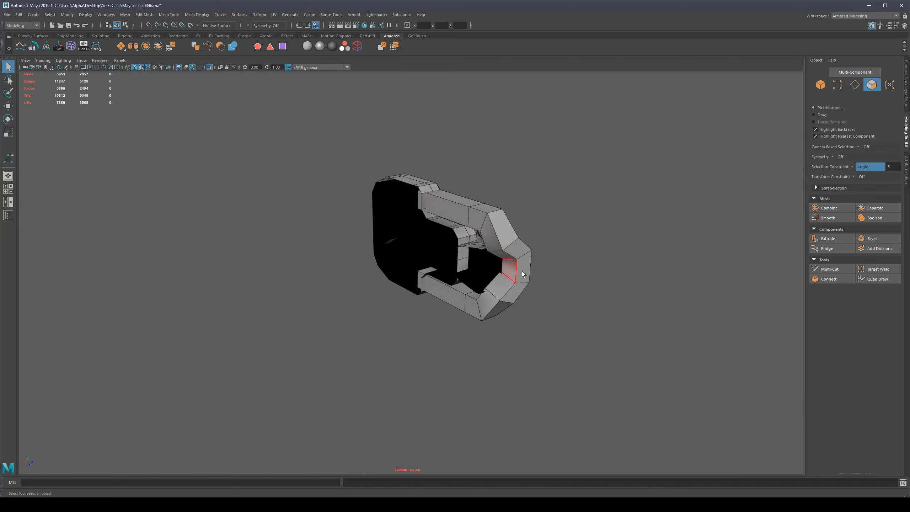
left_click_drag(605, 270, 482, 258, "alt")
right_click_drag(481, 258, 557, 198)
scroll(613, 255, "down", 4)
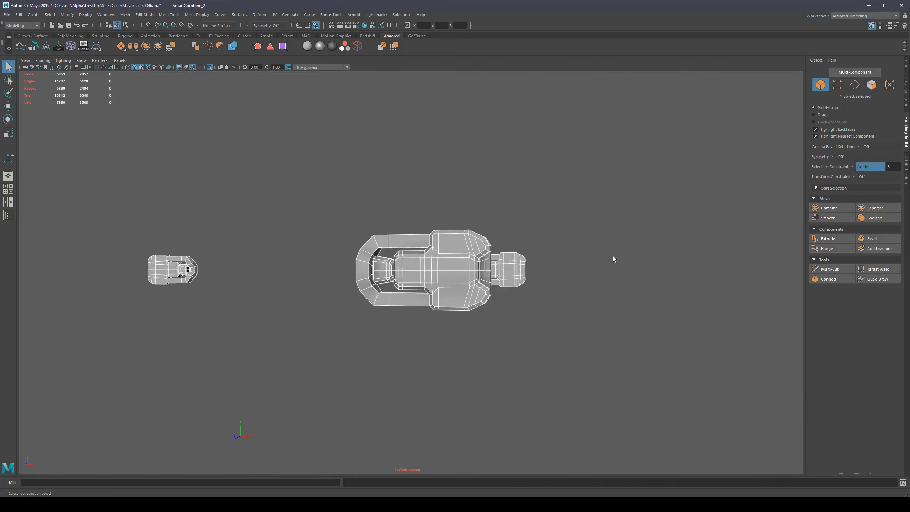
Delete the three vertical edge loops crossing the latch's wide body.
left_click(612, 256)
left_click(447, 267)
right_click_drag(447, 267, 486, 230, "alt")
double_click(478, 209)
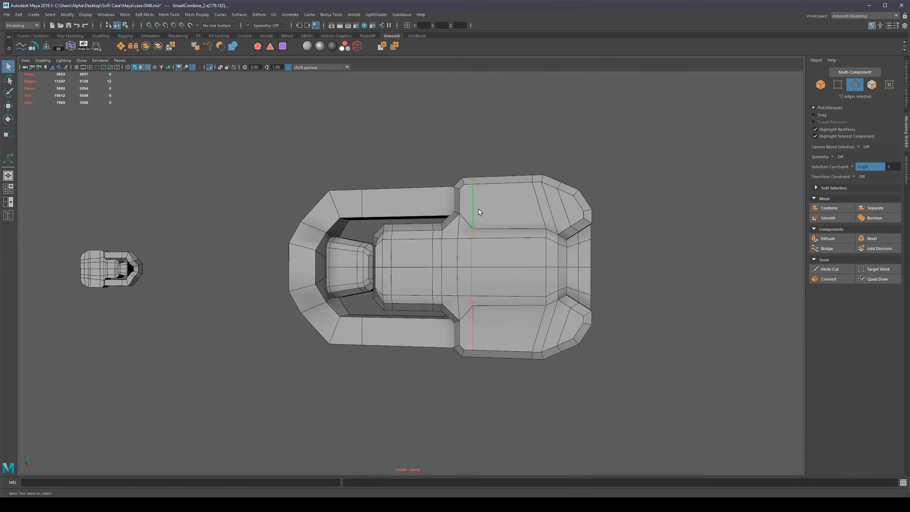
left_click_drag(517, 232, 530, 219, "alt")
double_click(537, 206, "shift")
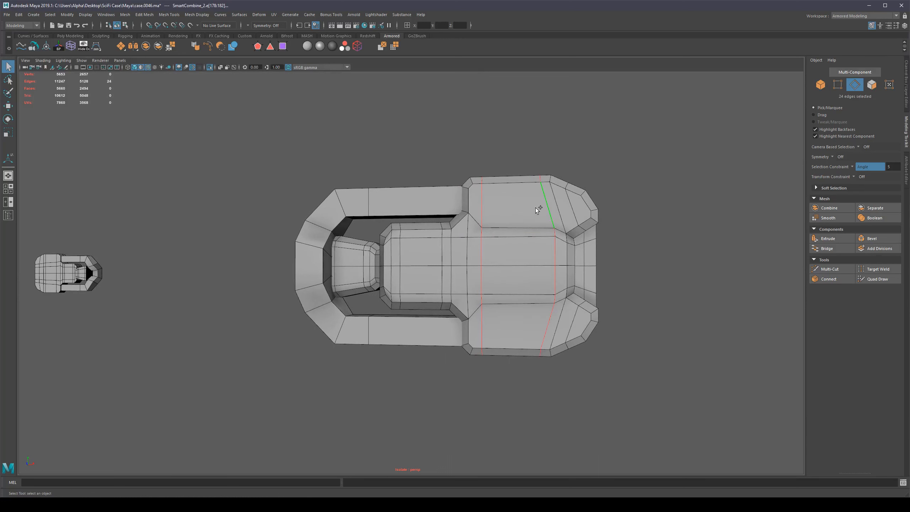
double_click(577, 210, "shift")
left_click_drag(533, 300, 539, 303, "alt")
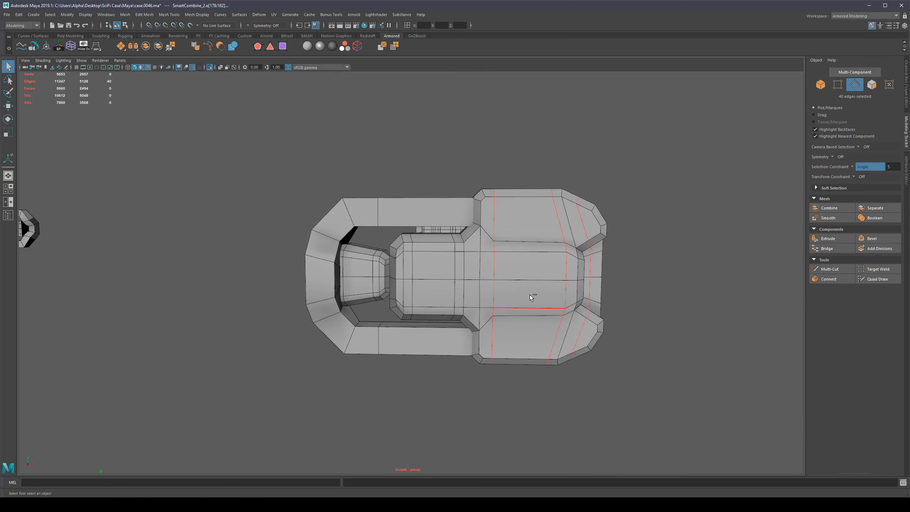
key("ctrl+Delete")
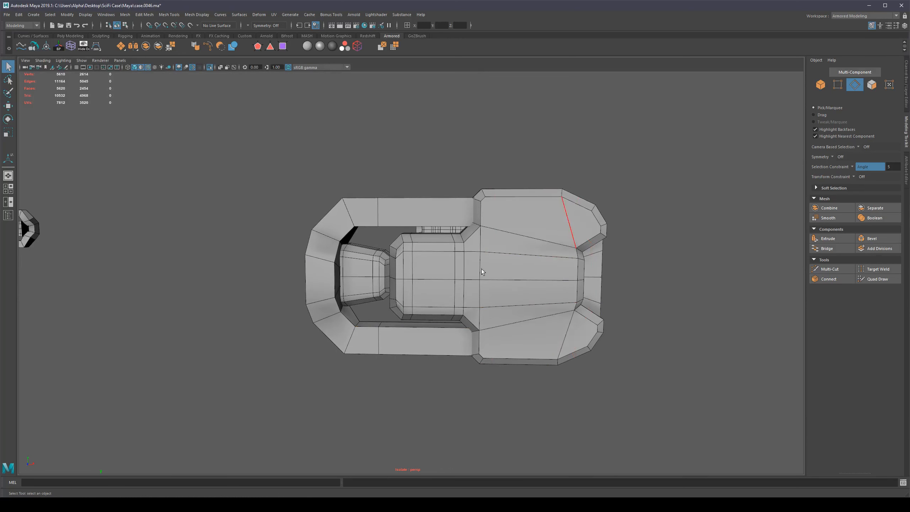
Delete the two lengthwise edge loops and the extra cross loops on the latch's centre block.
middle_click_drag(482, 268, 405, 248, "alt")
left_click_drag(405, 248, 426, 253, "alt")
left_click(392, 242)
left_click(390, 286, "shift")
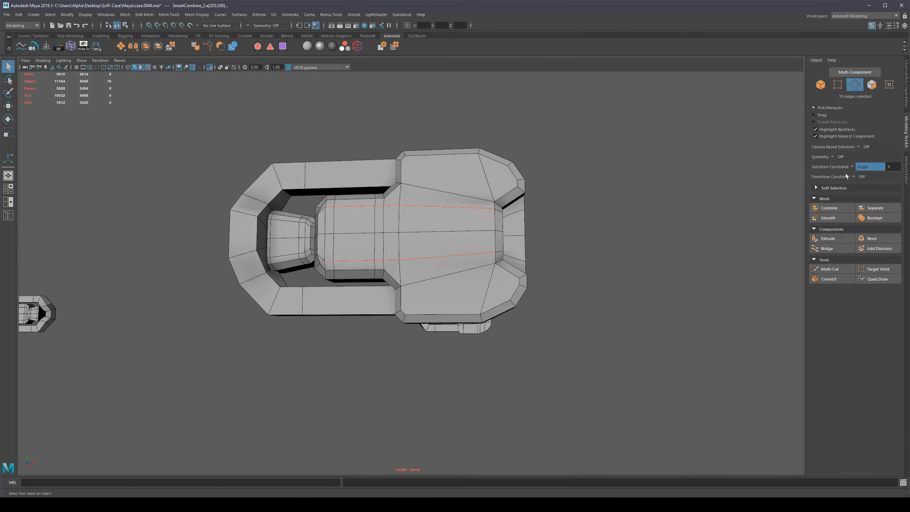
double_click(456, 252)
left_click_drag(456, 251, 541, 258, "alt")
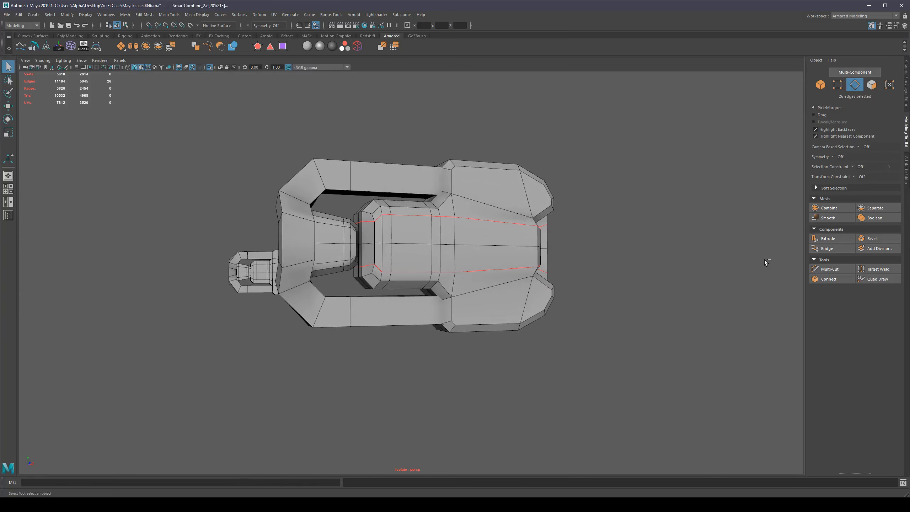
key("ctrl+Delete")
left_click_drag(535, 197, 471, 237, "alt")
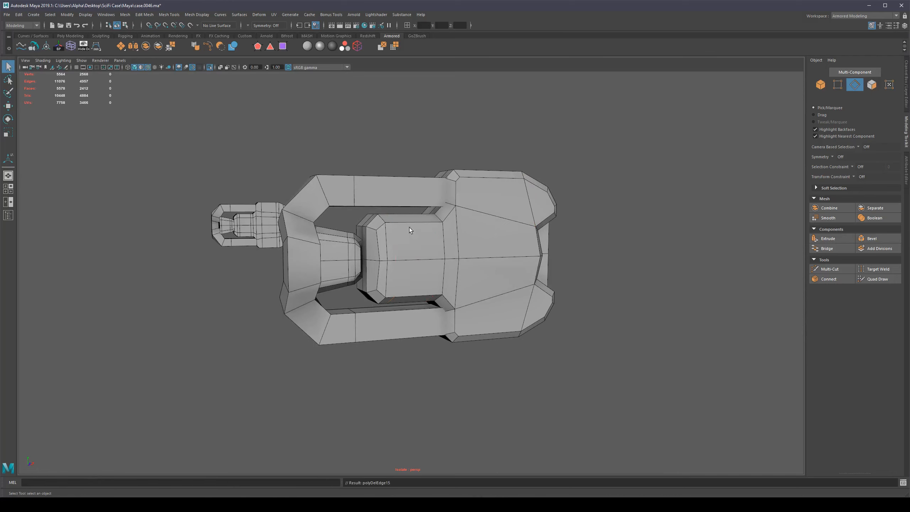
Delete the lengthwise edge loop running around the latch's outer side.
left_click_drag(410, 227, 389, 261, "alt")
double_click(442, 307)
key("ctrl+Delete")
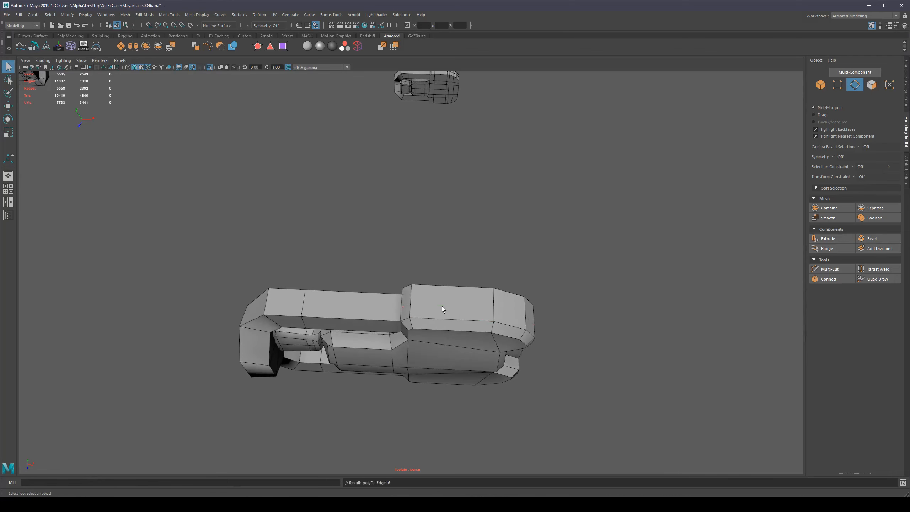
left_click_drag(340, 353, 349, 315, "alt")
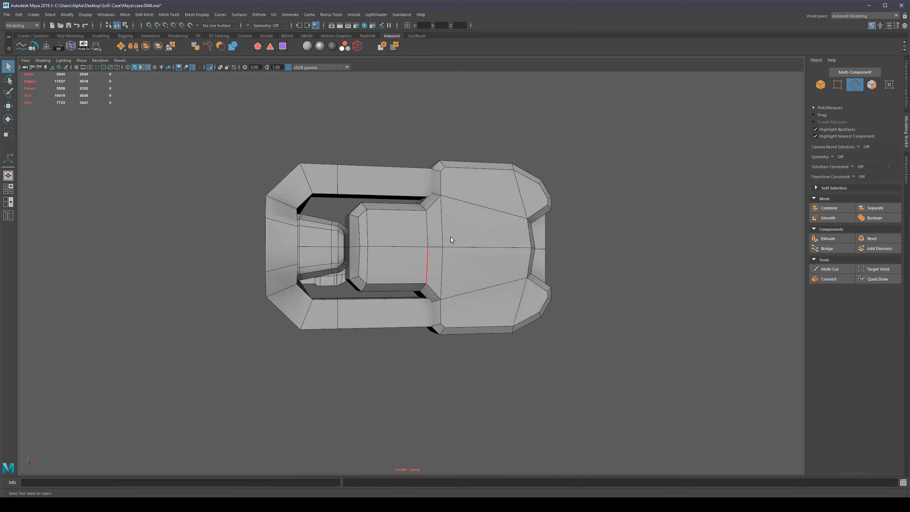
Show the whole case again and inspect the simplified latch at its upper-right corner.
scroll(448, 244, "down", 5)
left_click_drag(441, 279, 435, 299, "alt")
key("F8")
scroll(454, 269, "down", 6)
key("ctrl+1")
scroll(464, 280, "down", 5)
left_click(465, 280)
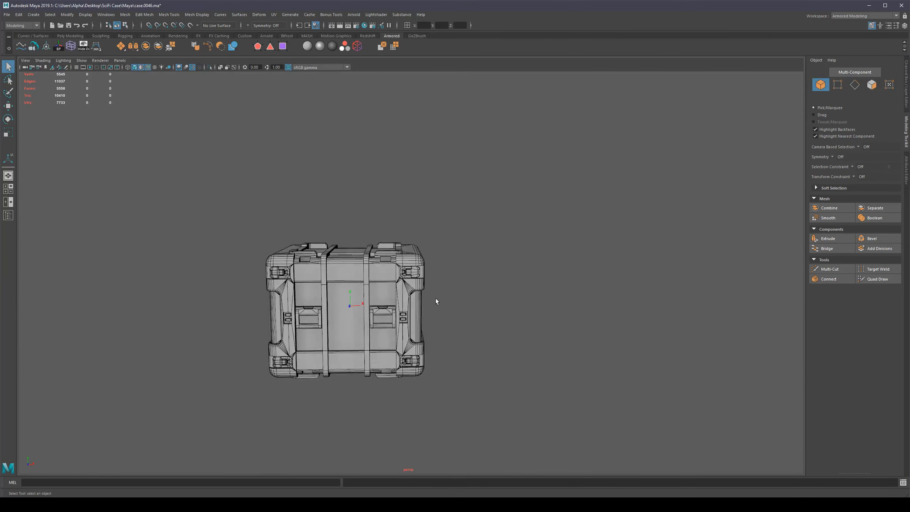
scroll(435, 294, "up", 6)
middle_click_drag(433, 274, 479, 270, "alt")
scroll(472, 237, "up", 2)
scroll(490, 227, "up", 6)
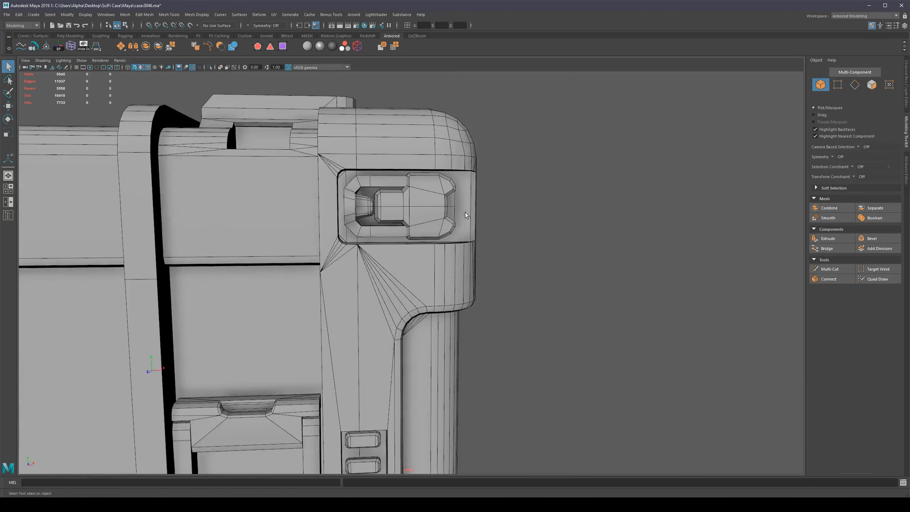
scroll(465, 261, "up", 5)
Isolate the latch and try to delete the two vertical edges at the bevelled end of its centre block.
left_click(429, 248)
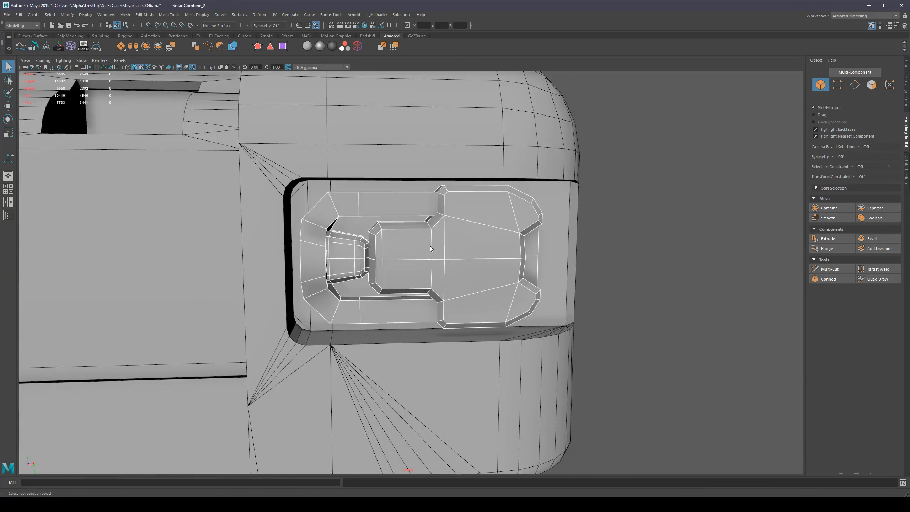
scroll(426, 252, "up", 5)
key("ctrl+1")
left_click_drag(418, 261, 395, 266, "alt")
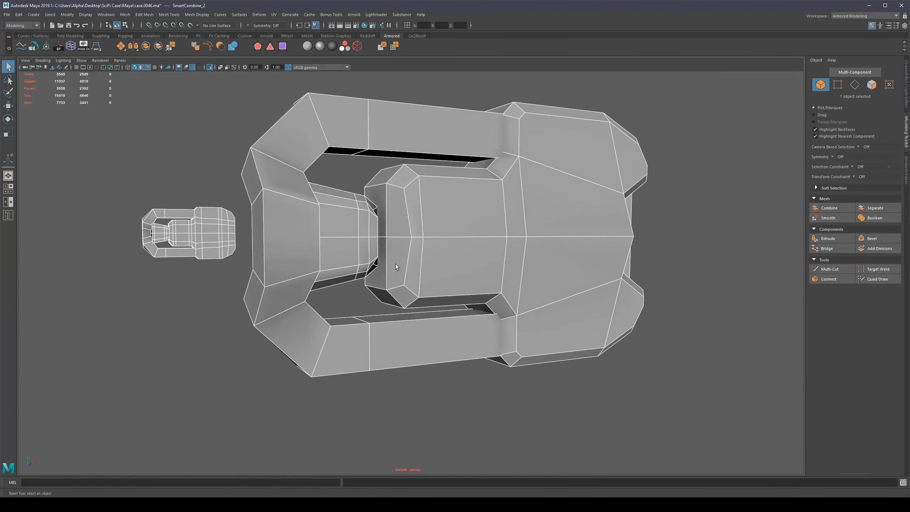
scroll(436, 242, "down", 3)
key("F10")
double_click(409, 239)
scroll(519, 248, "down", 3)
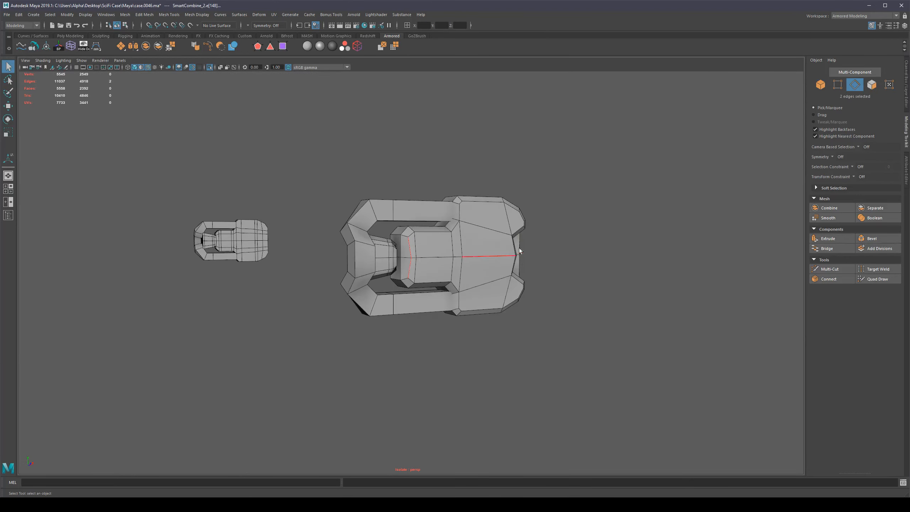
key("ctrl+Delete")
scroll(403, 273, "down", 5)
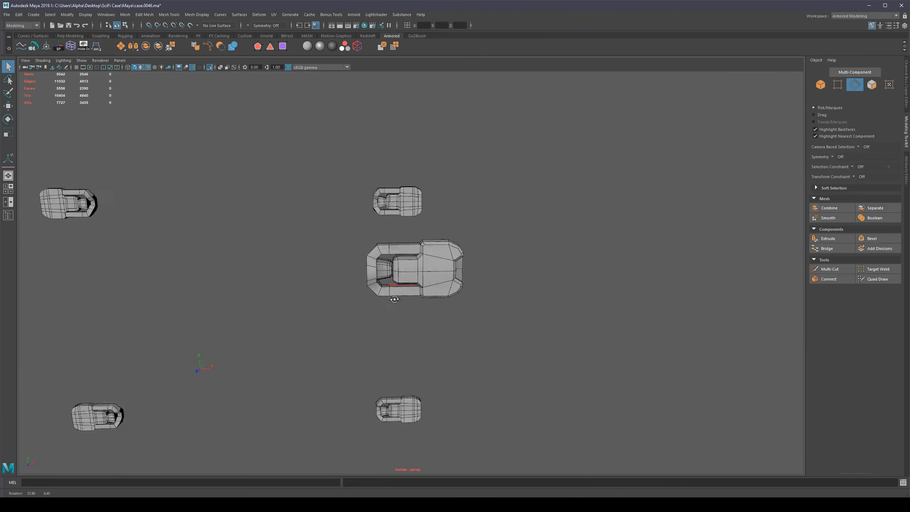
left_click_drag(403, 273, 396, 316, "alt")
right_click_drag(397, 317, 481, 400, "alt")
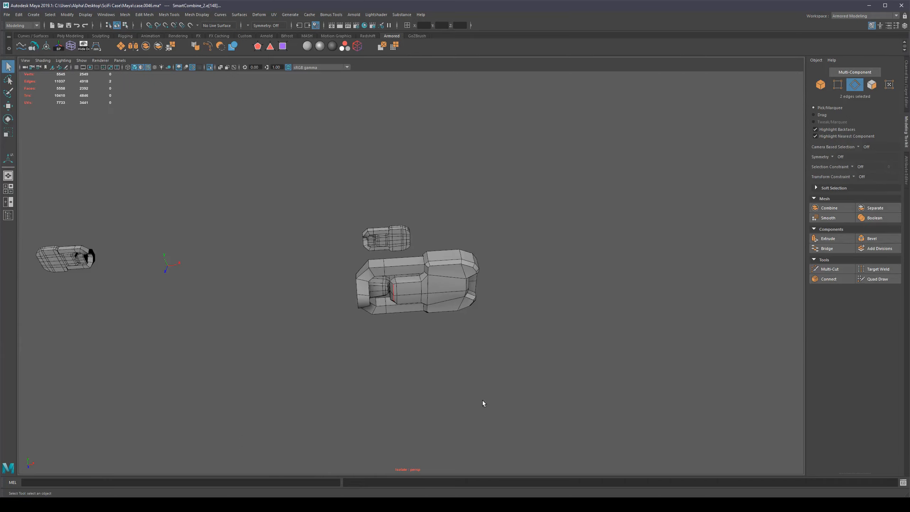
Bring the full case back in object mode and check how the latch sits in its corner recess.
key("ctrl+1")
left_click_drag(414, 396, 430, 322, "alt")
right_click_drag(430, 322, 317, 264, "alt")
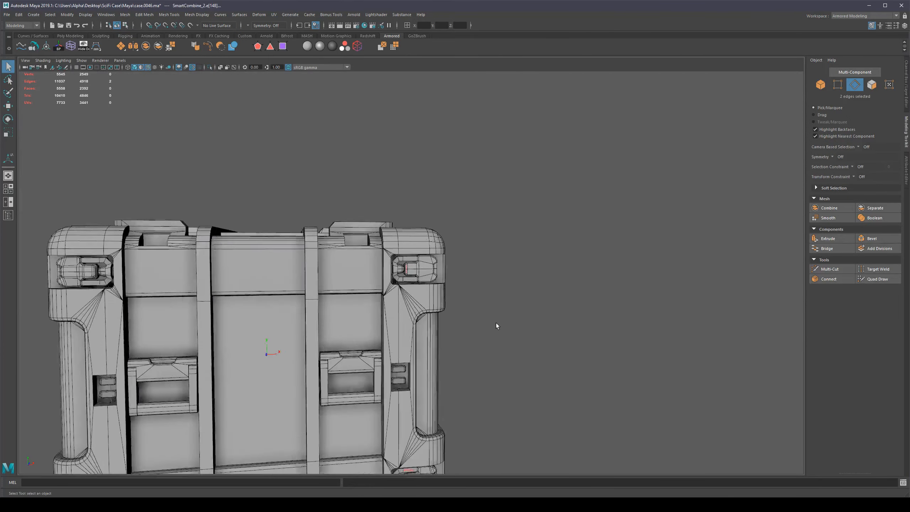
right_click_drag(496, 323, 543, 294, "alt")
key("F8")
right_click_drag(462, 254, 560, 249, "alt")
left_click_drag(493, 252, 505, 254, "alt")
middle_click_drag(399, 241, 536, 242, "alt")
left_click_drag(537, 242, 495, 258, "alt")
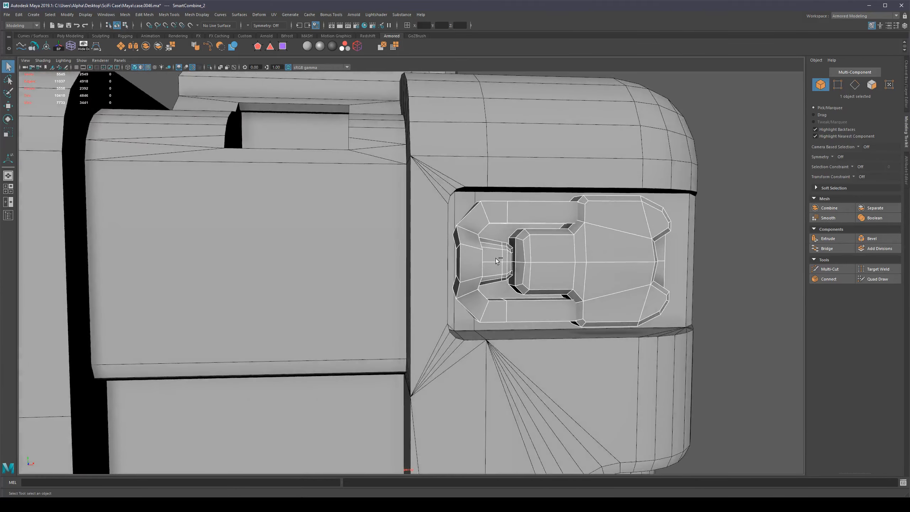
Isolate the latch object again for work on its small inner wedge.
key("ctrl+1")
right_click_drag(496, 258, 509, 254, "alt")
key("F11")
middle_click_drag(572, 237, 412, 258, "alt")
right_click_drag(374, 283, 404, 267, "alt")
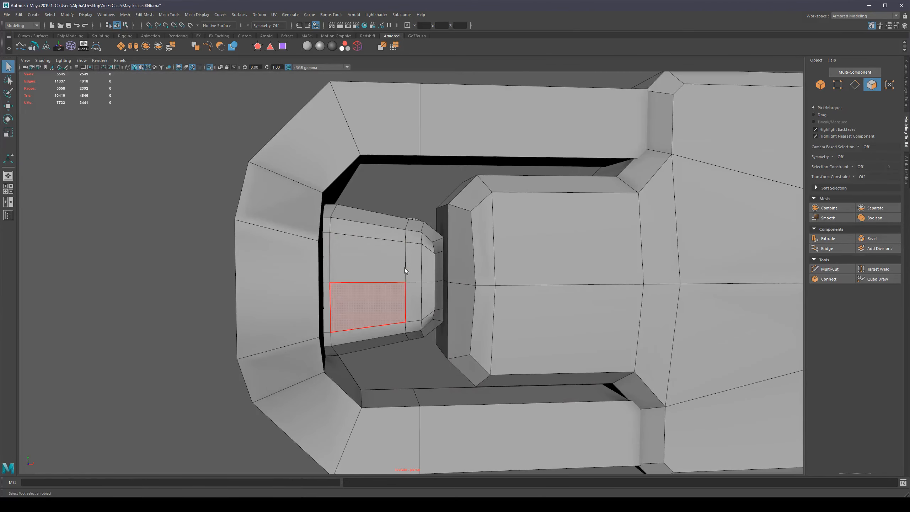
Try to delete the cross loop and the two lengthwise edge loops on the small inner wedge.
double_click(403, 266)
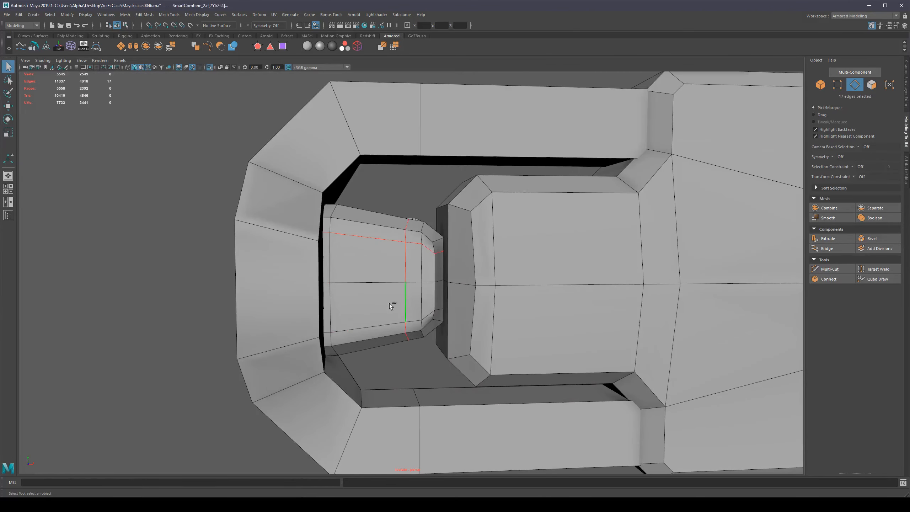
scroll(387, 320, "down", 5)
left_click_drag(459, 321, 519, 251, "alt")
scroll(526, 256, "up", 3)
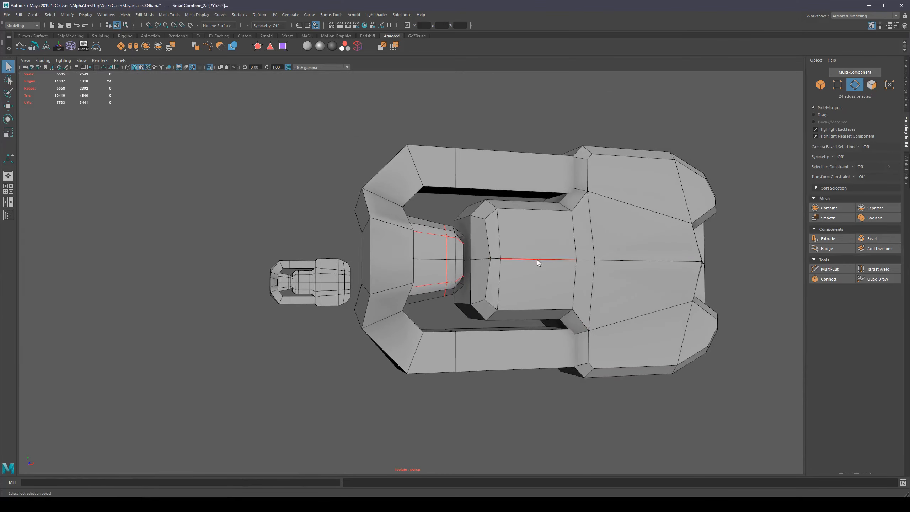
left_click_drag(439, 257, 573, 274, "alt")
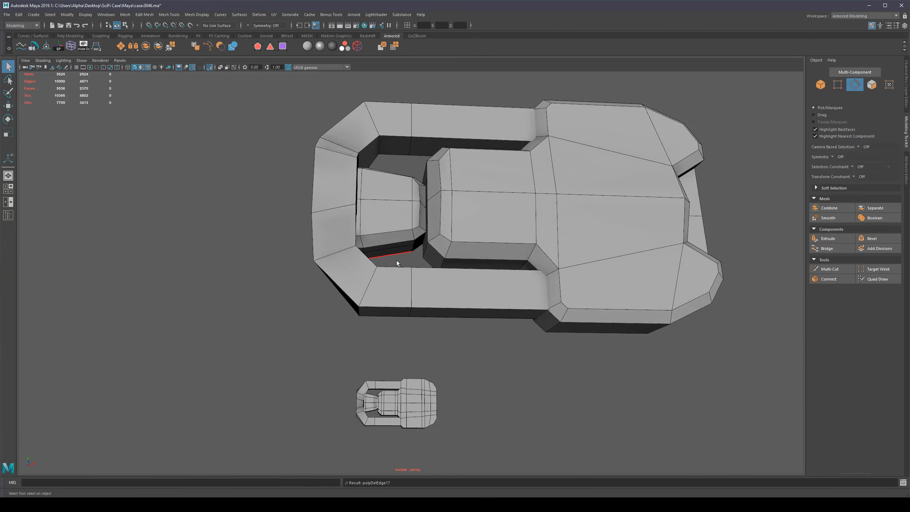
key("ctrl+Delete")
left_click_drag(389, 216, 406, 232, "alt")
scroll(448, 246, "up", 5)
key("ctrl+z")
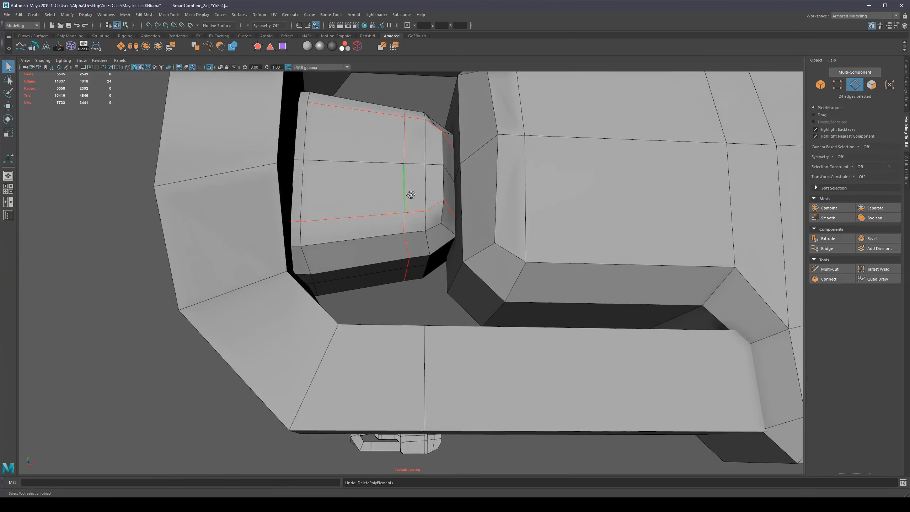
Isolate the small inner wedge on its own by selecting all of its faces.
left_click_drag(410, 195, 407, 206, "alt")
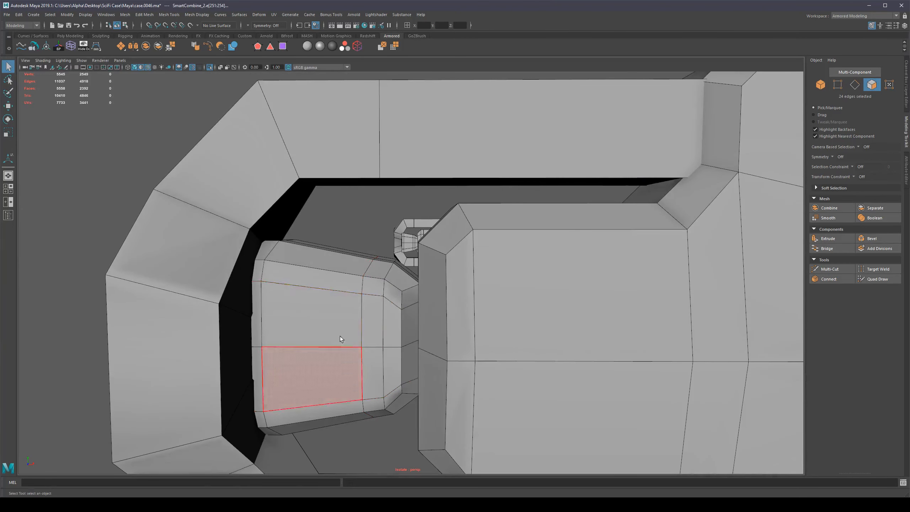
double_click(350, 326)
key("ctrl+1")
left_click_drag(424, 331, 587, 279, "alt")
key("ctrl+1")
left_click(601, 275)
Try to delete the lengthwise edge loops along the isolated wedge.
left_click_drag(458, 281, 404, 282, "alt")
double_click(263, 272)
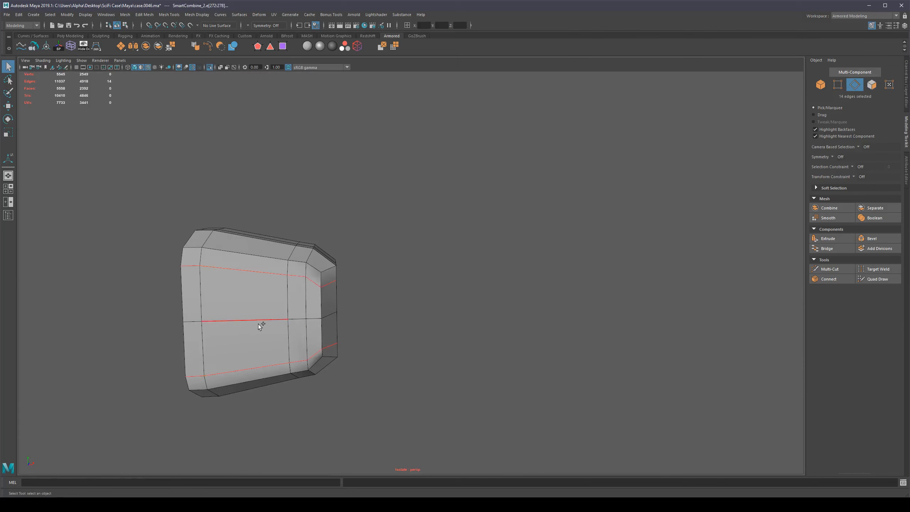
left_click_drag(336, 339, 306, 349, "alt")
scroll(308, 345, "down", 5)
mouse_move(397, 331)
left_mouse_down("alt")
mouse_move(419, 331)
mouse_move(398, 328)
left_mouse_up("alt")
key("ctrl+z")
key("ctrl+z")
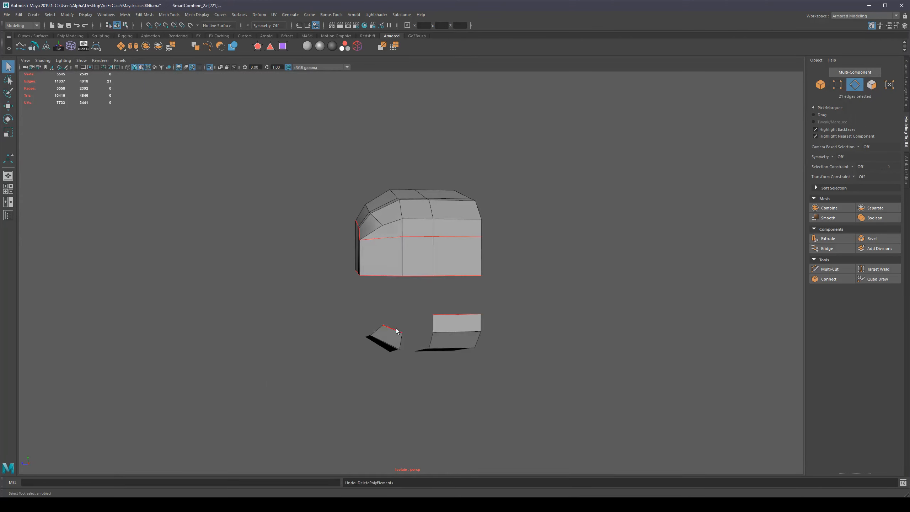
Return to the full case and isolate the latch's small inner wedge by selecting all of its faces.
left_click_drag(456, 328, 447, 325, "alt")
right_click_drag(453, 201, 488, 182)
key("ctrl+1")
left_click_drag(467, 246, 441, 298, "alt")
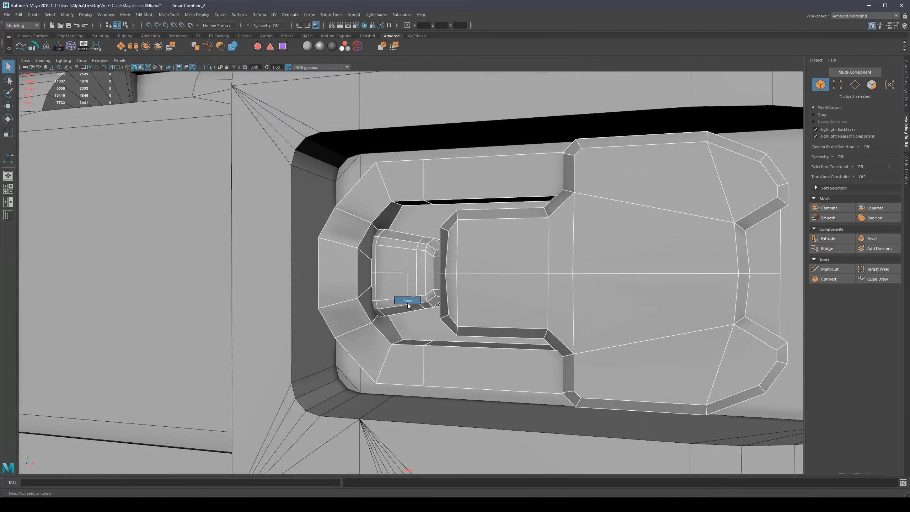
right_click_drag(407, 306, 408, 307)
double_click(419, 273)
key("f")
key("ctrl+1")
Delete the edge loop that runs around the middle of the wedge's thickness.
left_click_drag(443, 305, 426, 284, "alt")
right_click_drag(426, 283, 473, 300, "alt")
left_click(581, 292)
left_click_drag(473, 301, 495, 297, "alt")
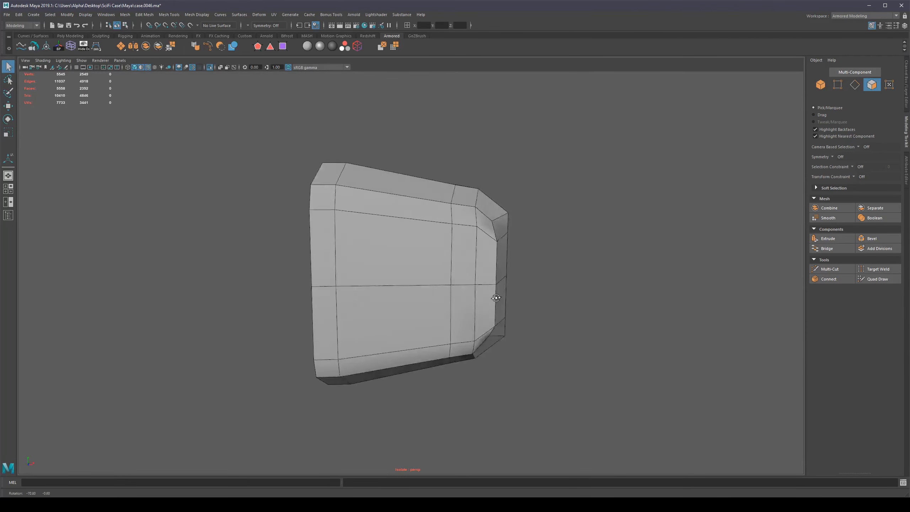
right_click_drag(481, 293, 452, 309, "alt")
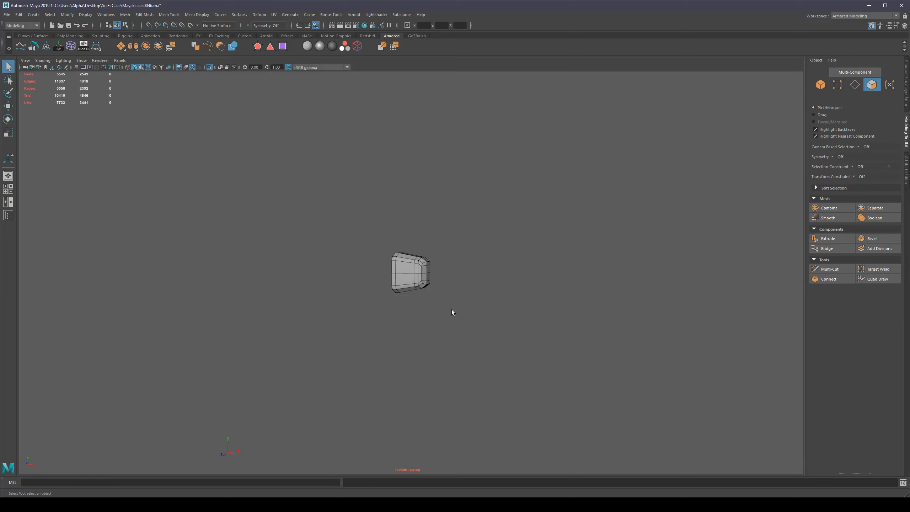
scroll(463, 312, "up", 10)
left_click_drag(503, 302, 444, 315, "alt")
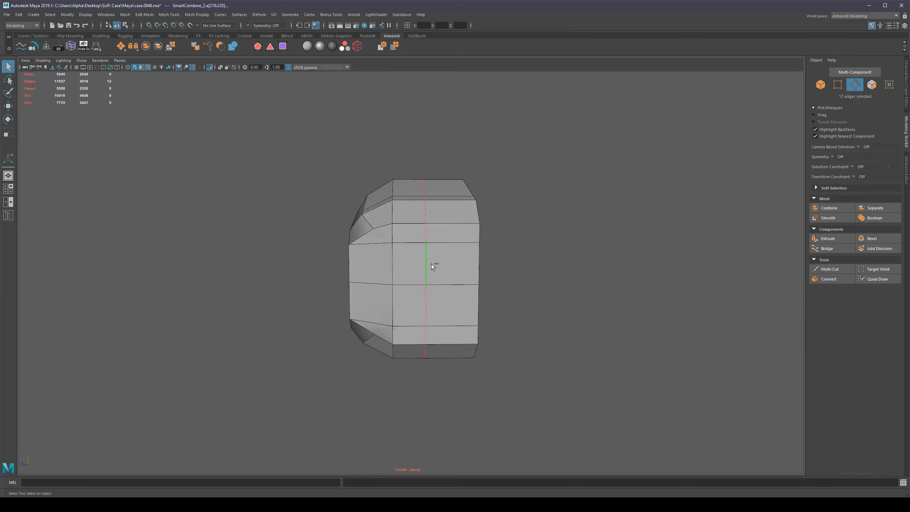
key("Delete")
Leave the isolated view and delete the cross edge loop near the wedge's narrow end.
scroll(426, 260, "down", 5)
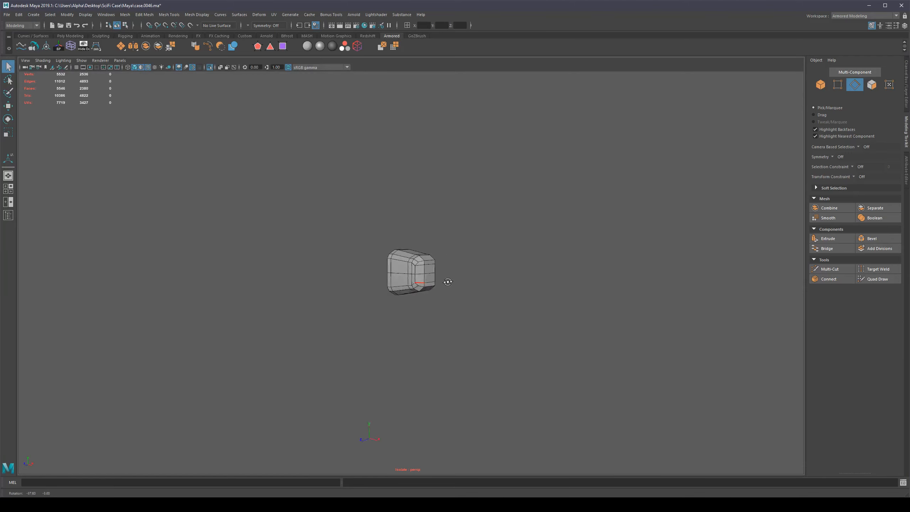
key("F8")
key("ctrl+1")
scroll(458, 287, "down", 4)
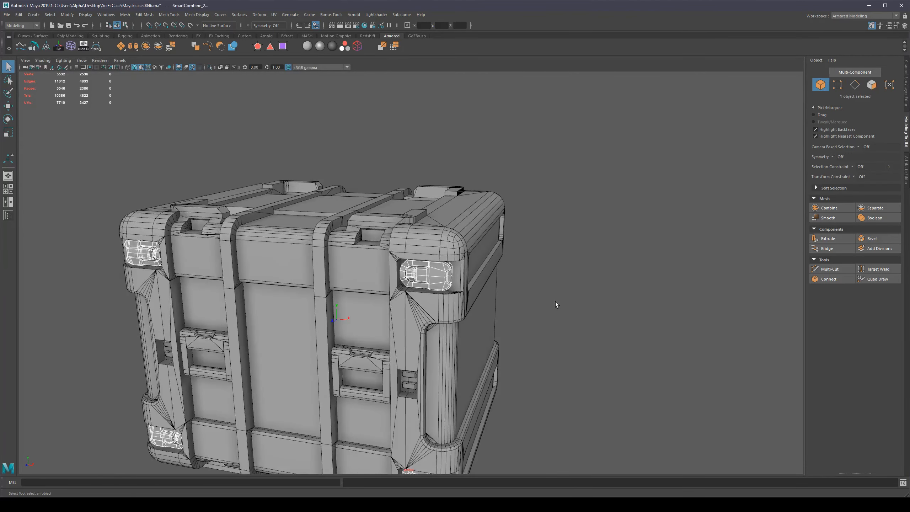
left_click(557, 304)
left_click_drag(556, 304, 593, 289, "alt")
scroll(480, 301, "up", 10)
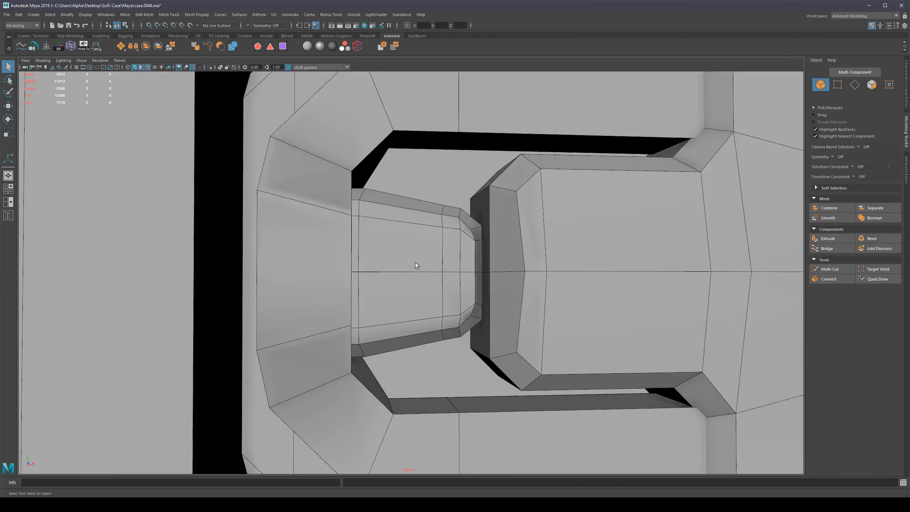
key("F10")
double_click(437, 258)
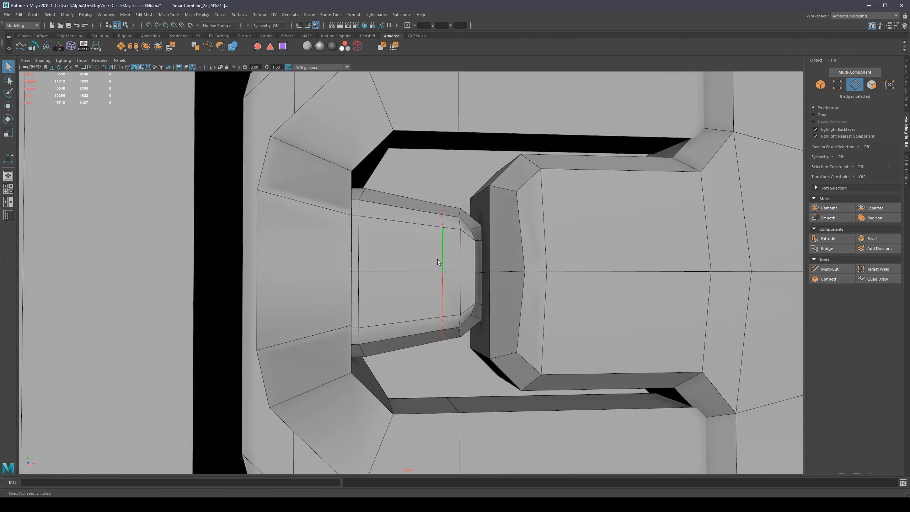
key("Delete")
scroll(437, 259, "down", 3)
left_click_drag(435, 255, 413, 260, "alt")
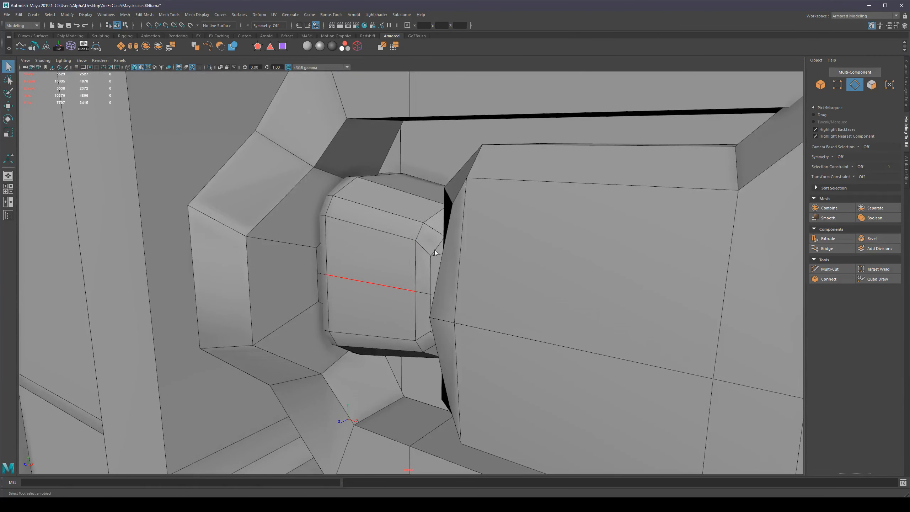
Select all faces of the small inner wedge and show only that part.
key("F8")
key("F11")
double_click(394, 256)
key("ctrl+1")
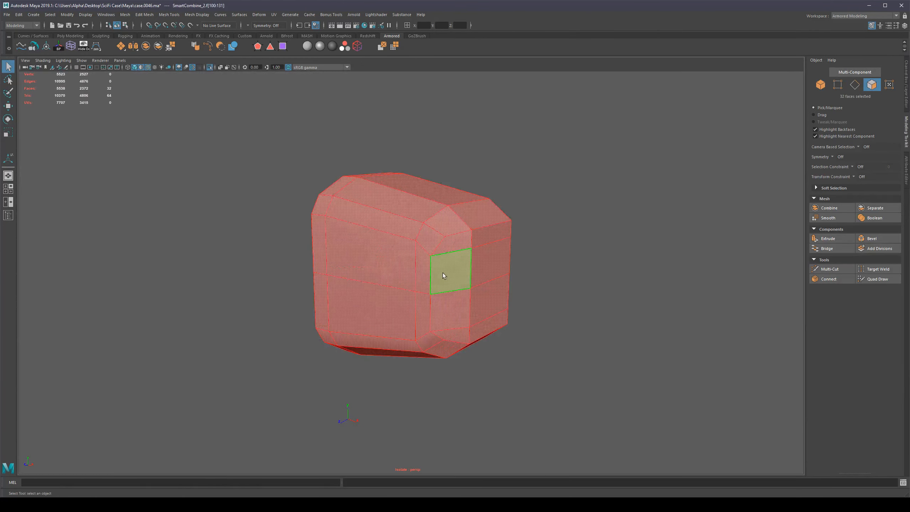
left_click_drag(442, 273, 421, 202, "alt")
left_click(589, 245)
Try to delete the lengthwise edges along the isolated wedge's upper bevel.
scroll(472, 221, "up", 5)
key("F10")
key("F10")
double_click(388, 158)
scroll(444, 215, "down", 5)
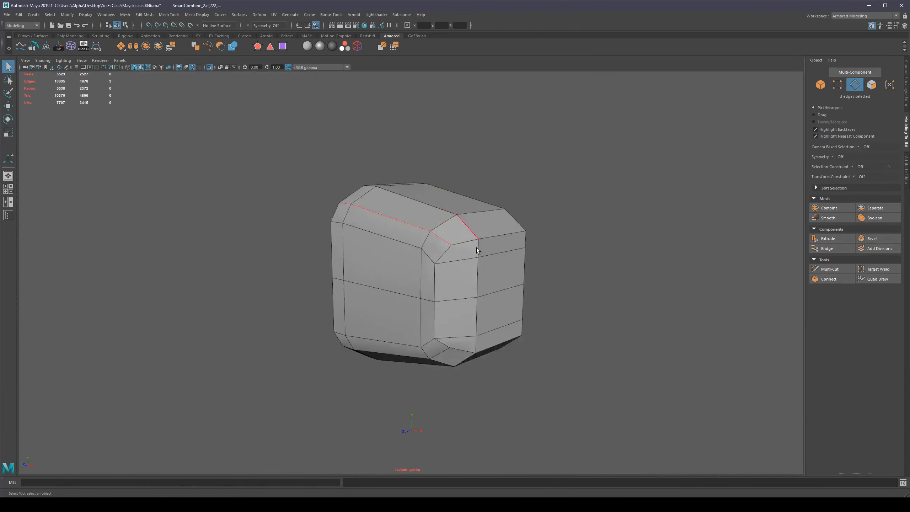
left_click_drag(474, 247, 509, 271, "alt")
key("ctrl+z")
key("ctrl+z")
key("ctrl+z")
key("ctrl+z")
key("ctrl+z")
key("ctrl+z")
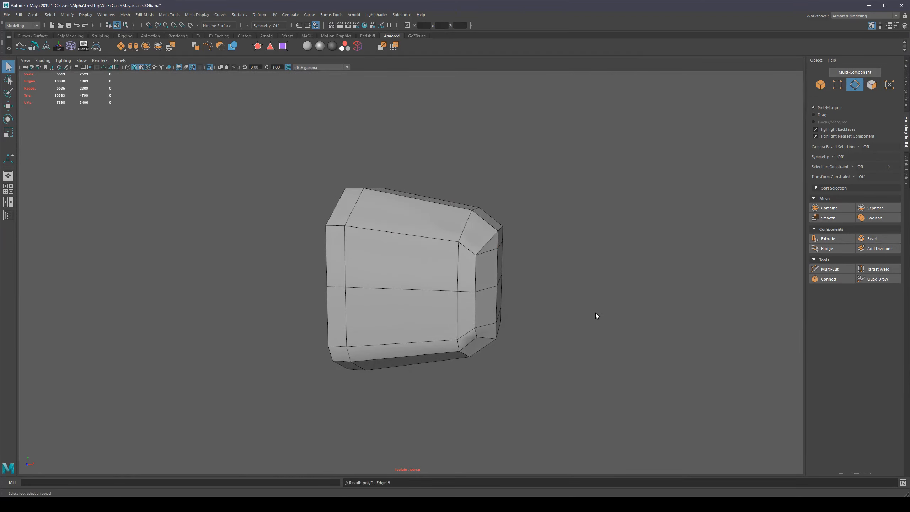
Check the wedge within the full case, undo its upper bevel edge deletion, and leave the isolated view.
left_click_drag(487, 319, 434, 307, "alt")
key("ctrl+1")
right_click_drag(434, 307, 404, 307, "alt")
mouse_move(404, 307)
left_mouse_down("alt")
mouse_move(431, 311)
mouse_move(404, 305)
left_mouse_up("alt")
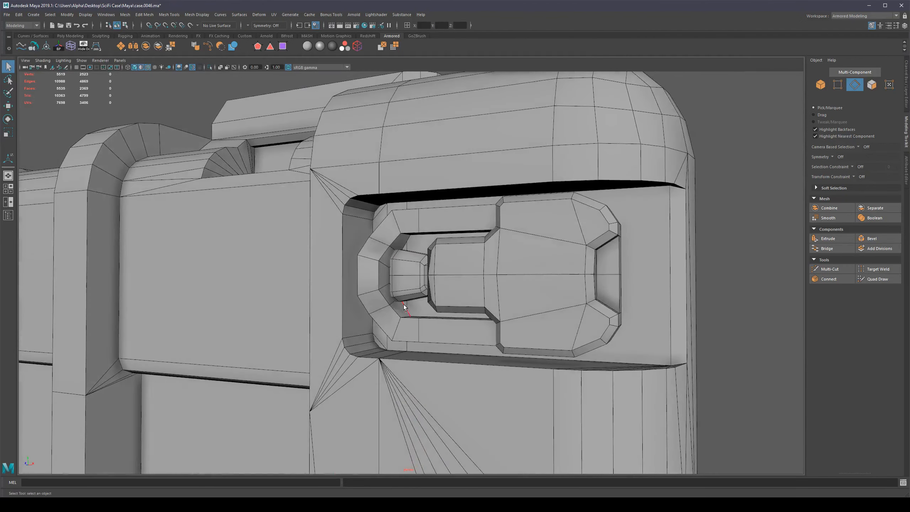
key("ctrl+z")
key("ctrl+z")
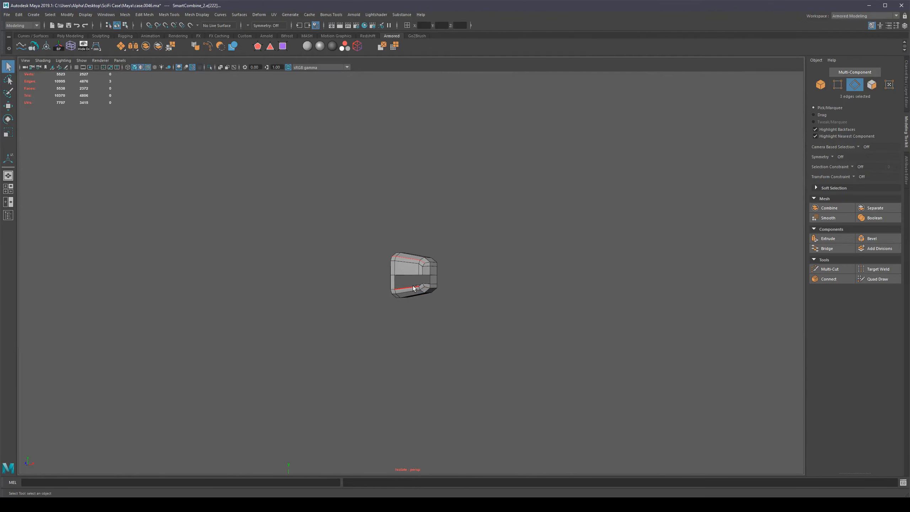
key("ctrl+1")
Try to delete the lengthwise bevel edges on both sides of the wedge and inspect the latch with the wireframe hidden.
right_click_drag(448, 240, 466, 222)
left_click(763, 255)
left_click(399, 272)
right_click_drag(410, 269, 412, 247)
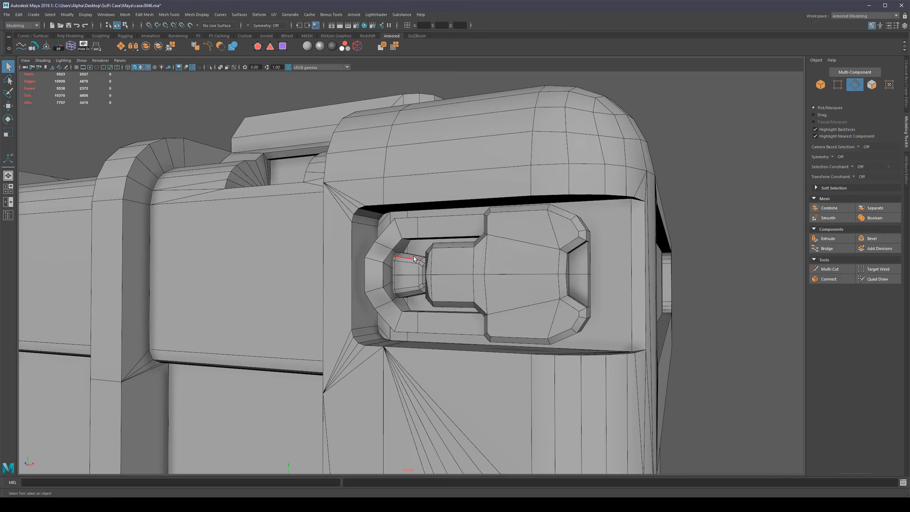
key("alt+5")
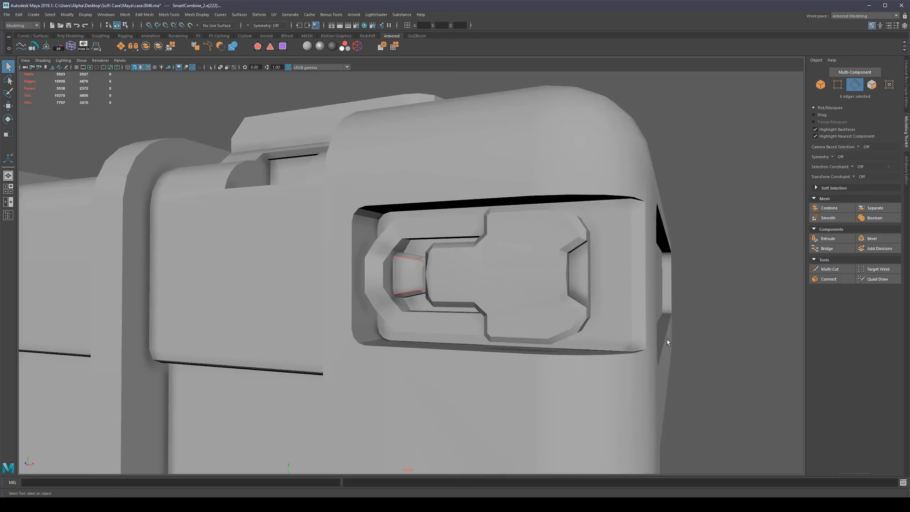
right_click_drag(667, 340, 673, 309, "alt")
mouse_move(673, 308)
left_mouse_down("alt")
mouse_move(661, 304)
mouse_move(680, 302)
left_mouse_up("alt")
right_click_drag(680, 302, 789, 374, "alt")
left_click_drag(789, 374, 686, 369, "alt")
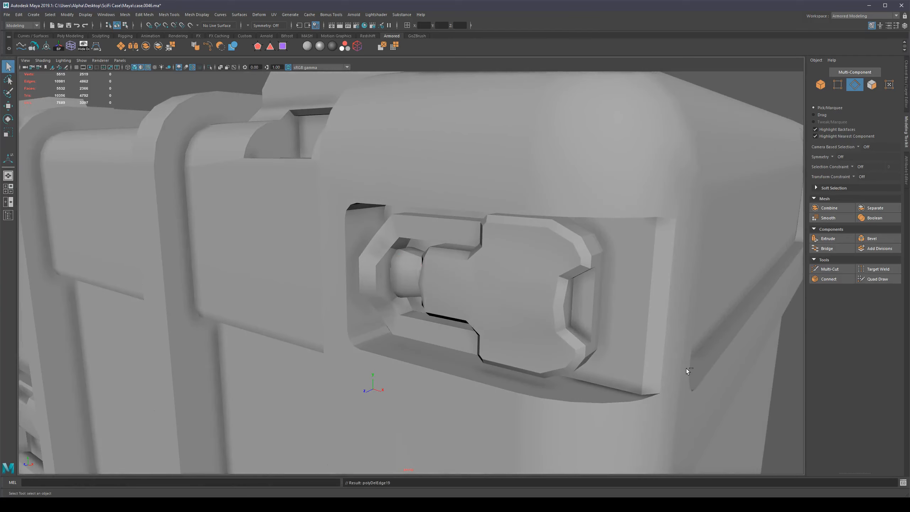
right_click_drag(686, 369, 333, 334, "alt")
left_click_drag(333, 334, 550, 341, "alt")
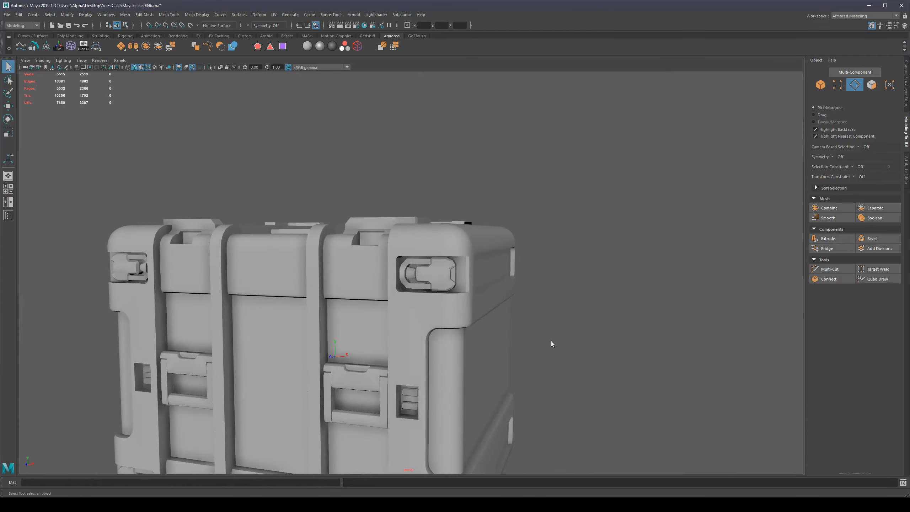
Compare the wedge with and without its bevel edges, undo their deletion, and show the wireframe again.
key("shift+z")
key("ctrl+z")
key("shift+z")
scroll(491, 329, "up", 12)
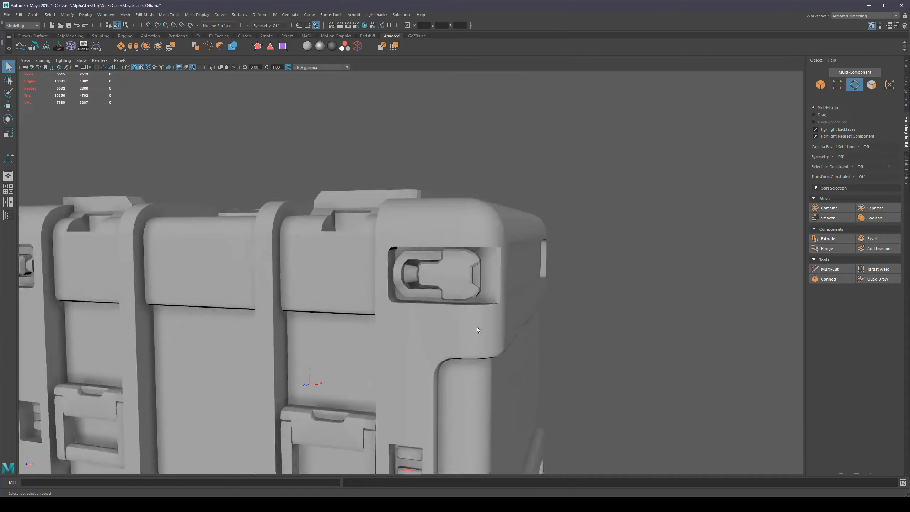
scroll(386, 331, "up", 2)
key("shift+z")
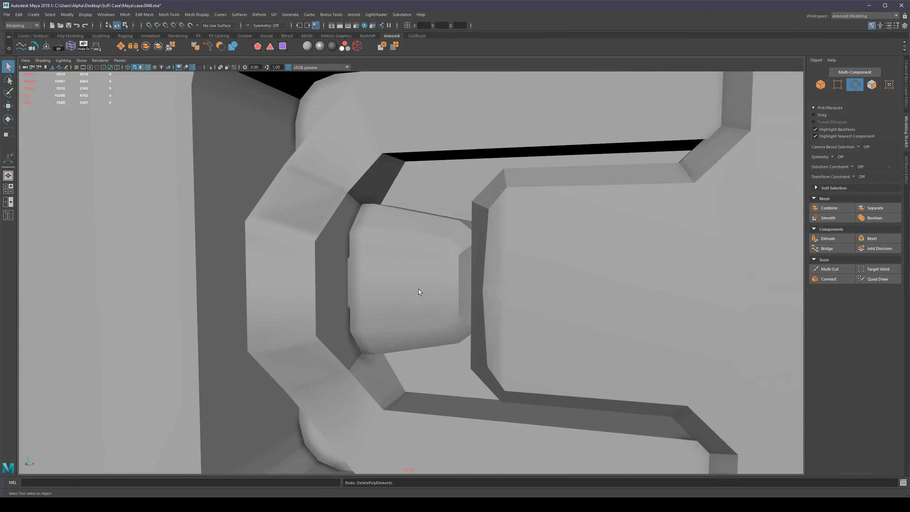
scroll(416, 289, "down", 10)
mouse_move(416, 294)
left_mouse_down("alt")
mouse_move(420, 329)
mouse_move(434, 281)
mouse_move(422, 300)
left_mouse_up("alt")
key("ctrl+z")
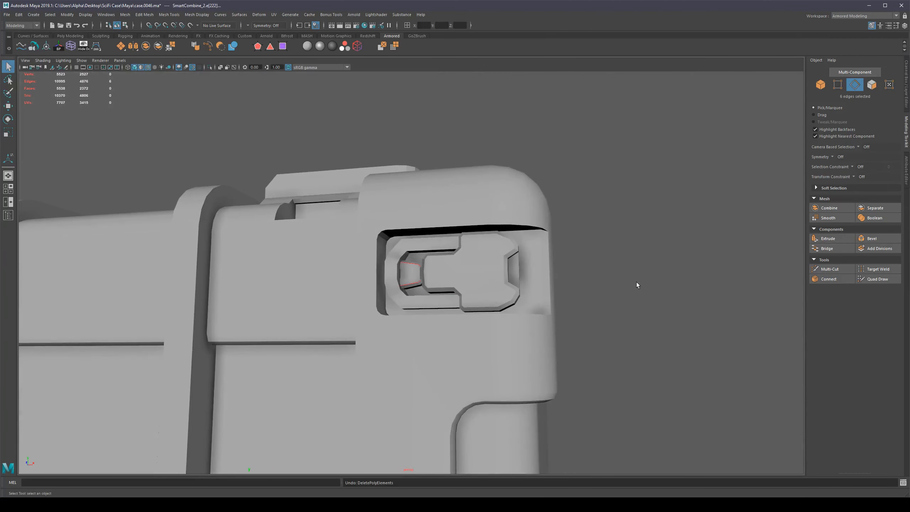
mouse_move(573, 257)
left_mouse_down("alt")
mouse_move(603, 284)
mouse_move(600, 304)
left_mouse_up("alt")
right_click_drag(487, 274, 570, 284, "alt")
key("alt+5")
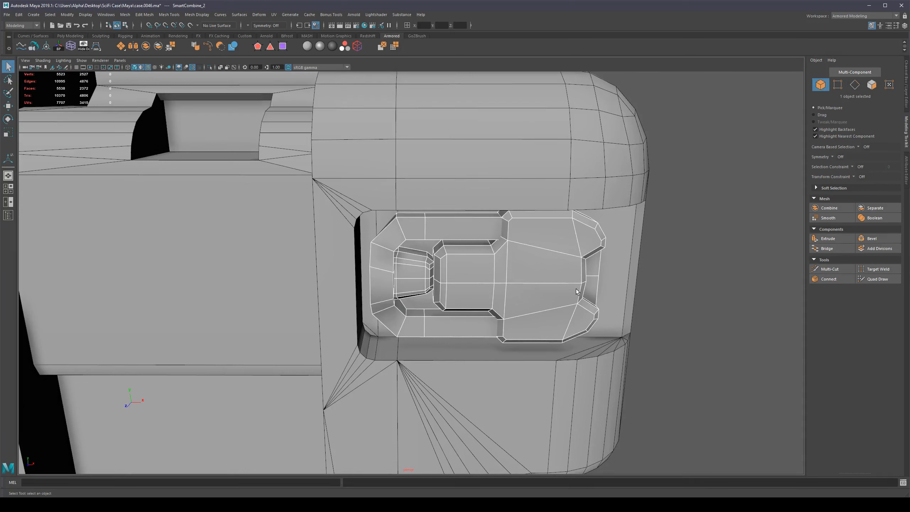
Select all faces of the U-shaped bar around the wedge on the upper corner latch.
left_click_drag(576, 291, 397, 292, "alt")
scroll(474, 273, "down", 5)
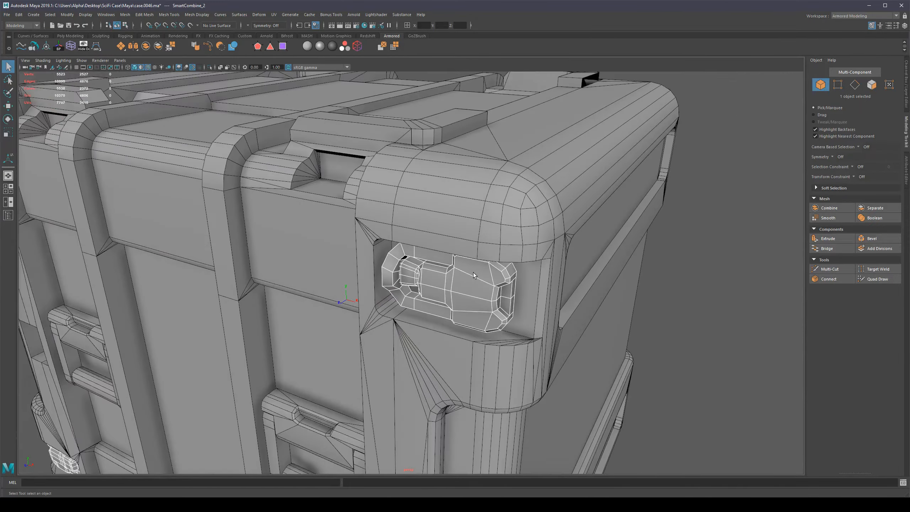
left_click_drag(474, 273, 482, 245, "alt")
left_click(647, 249)
scroll(413, 234, "up", 4)
left_click(414, 235)
key("F11")
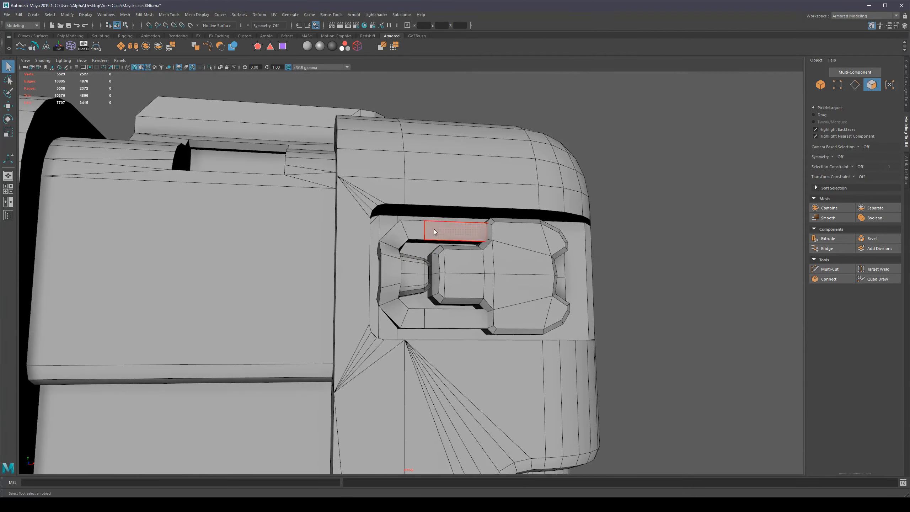
double_click(433, 228)
scroll(416, 263, "up", 3)
mouse_move(416, 264)
left_mouse_down("alt")
mouse_move(372, 266)
mouse_move(430, 268)
left_mouse_up("alt")
scroll(553, 271, "down", 5)
left_click_drag(553, 272, 601, 266, "alt")
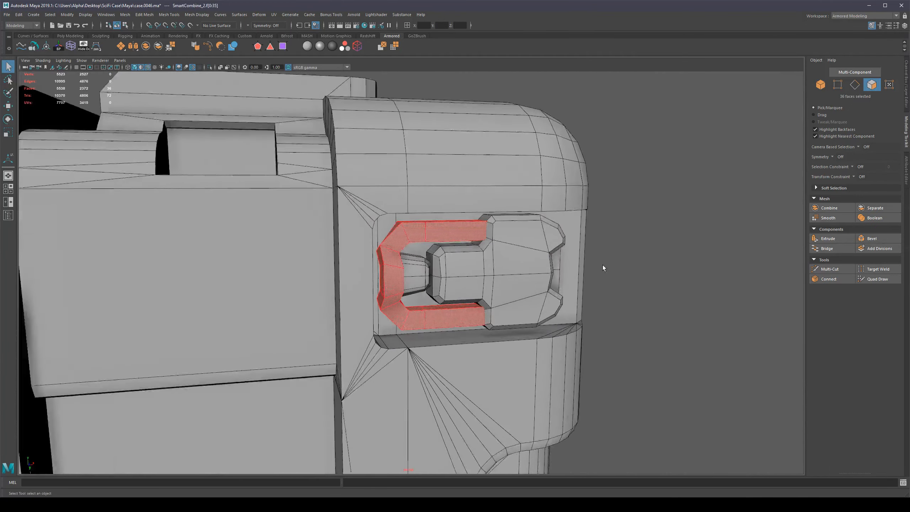
Compare the latch in smooth mesh preview with its unsmoothed low-poly display.
scroll(601, 266, "up", 3)
key("3")
key("1")
key("3")
key("1")
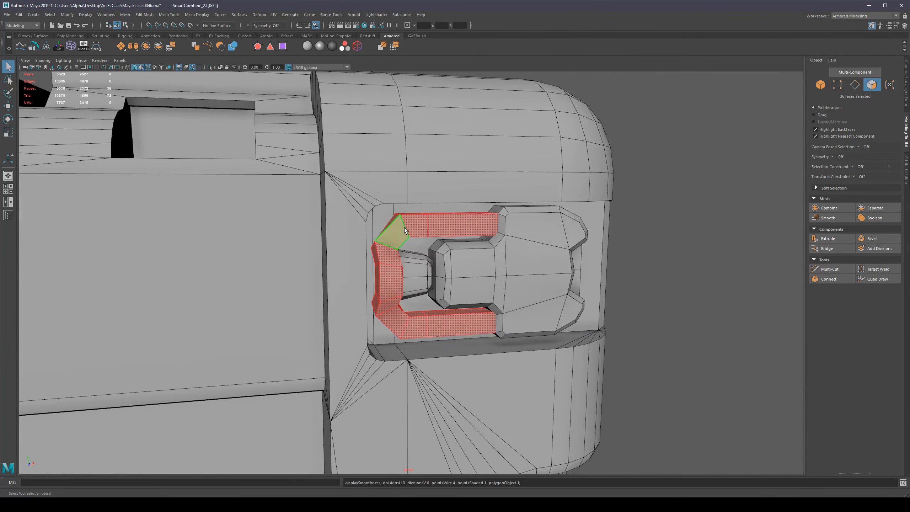
key("3")
left_click_drag(645, 246, 636, 243, "alt")
key("1")
key("3")
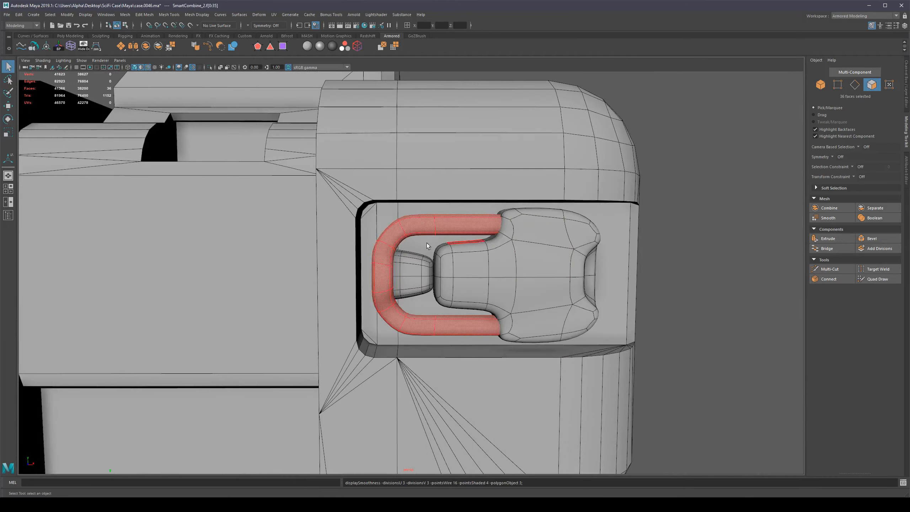
mouse_move(427, 243)
left_mouse_down("alt")
mouse_move(412, 246)
mouse_move(441, 245)
left_mouse_up("alt")
key("1")
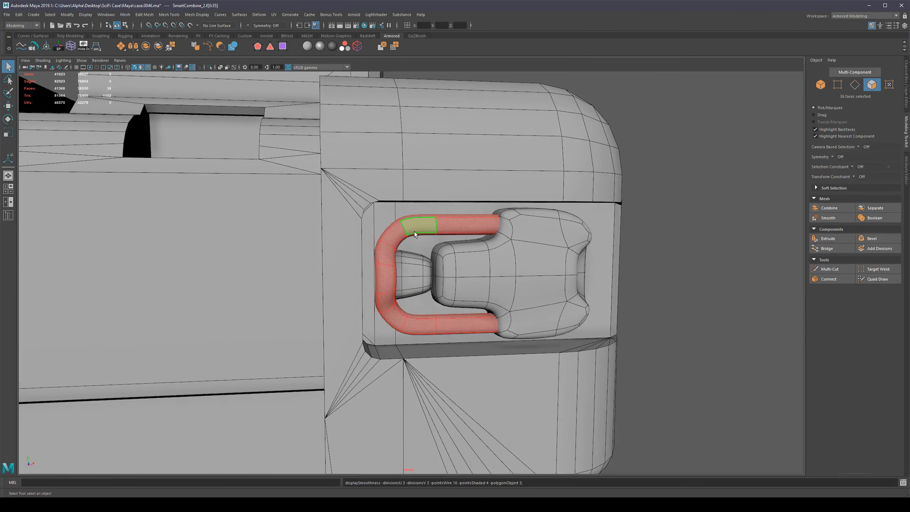
key("1")
Try Smooth Faces with 1 division on the selected U-shaped bar.
mouse_move(665, 239)
left_mouse_down("alt")
mouse_move(620, 248)
mouse_move(668, 246)
left_mouse_up("alt")
scroll(431, 241, "up", 3)
left_click_drag(430, 241, 421, 220, "alt")
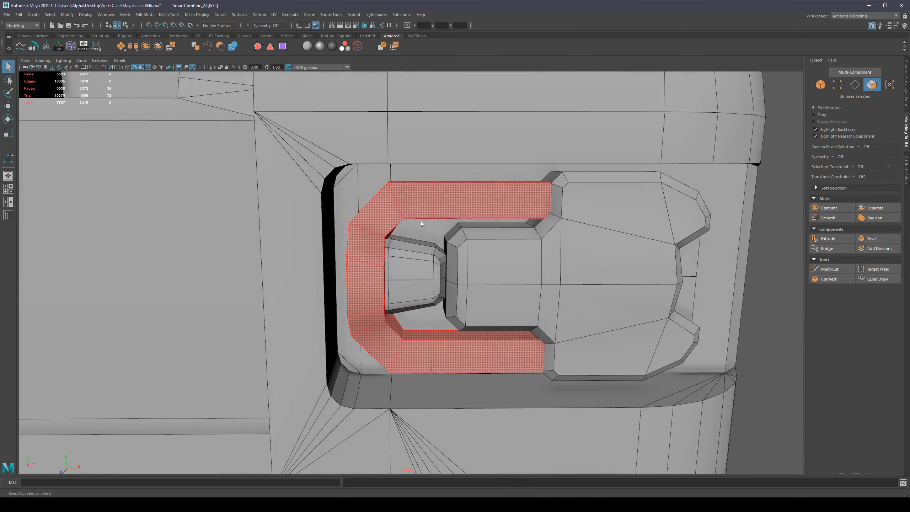
right_click(489, 206, "shift")
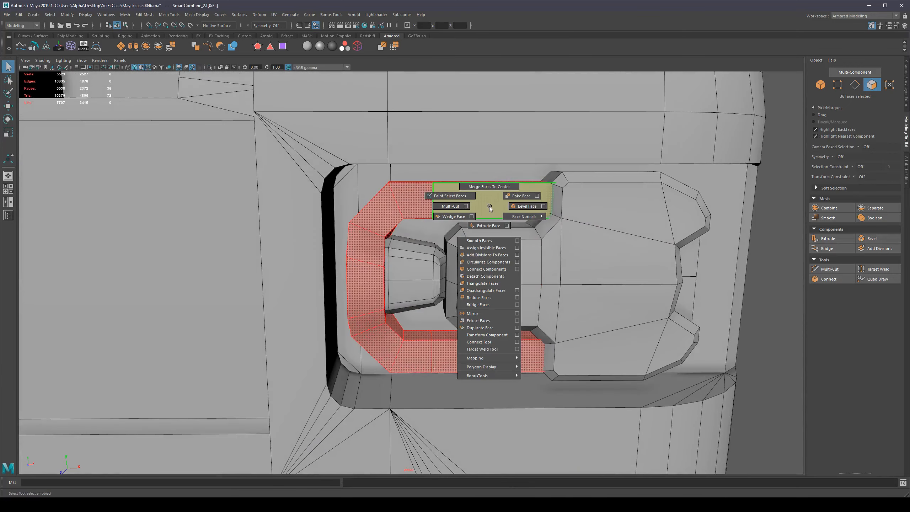
left_click(490, 240)
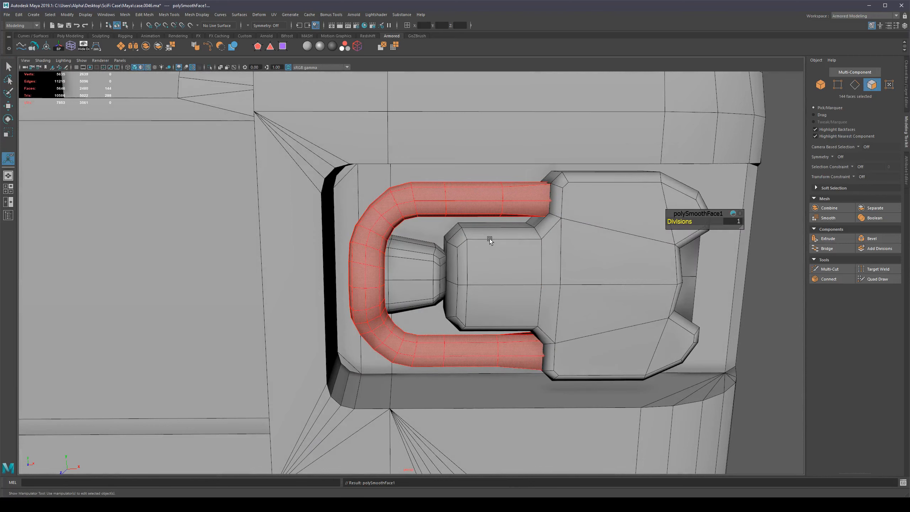
left_click_drag(563, 224, 515, 211, "alt")
key("ctrl+z")
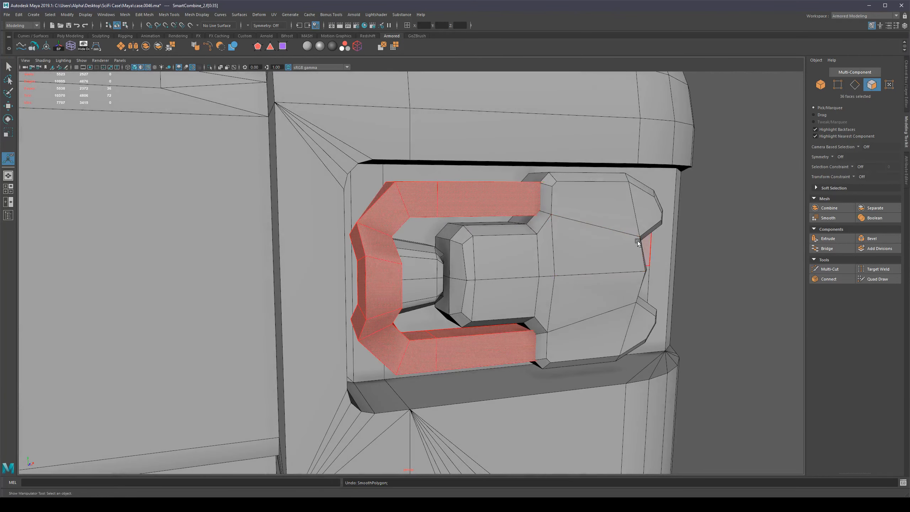
Isolate the selected faces of the U-shaped bar in the view.
key("ctrl+1")
left_click_drag(591, 262, 574, 247, "alt")
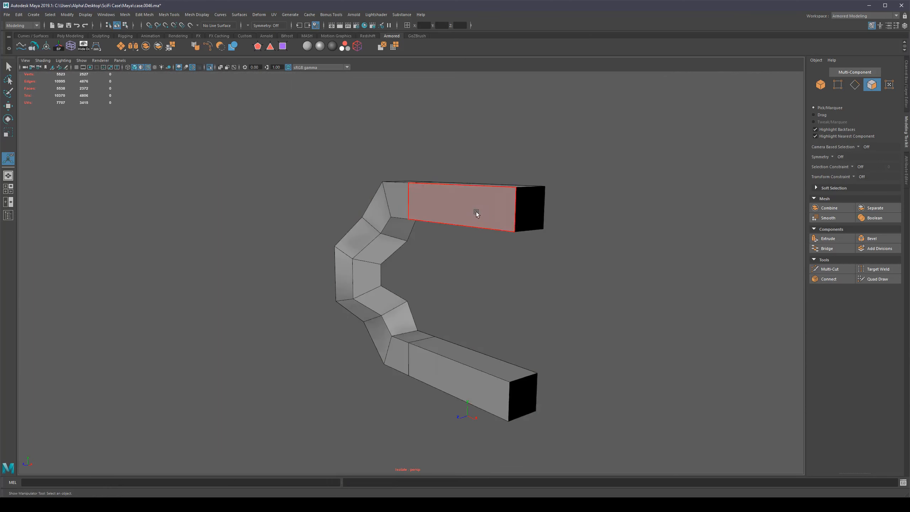
Try Smooth Faces again on the isolated U-shaped bar, undo it, and clear the face selection.
right_click(656, 229, "shift")
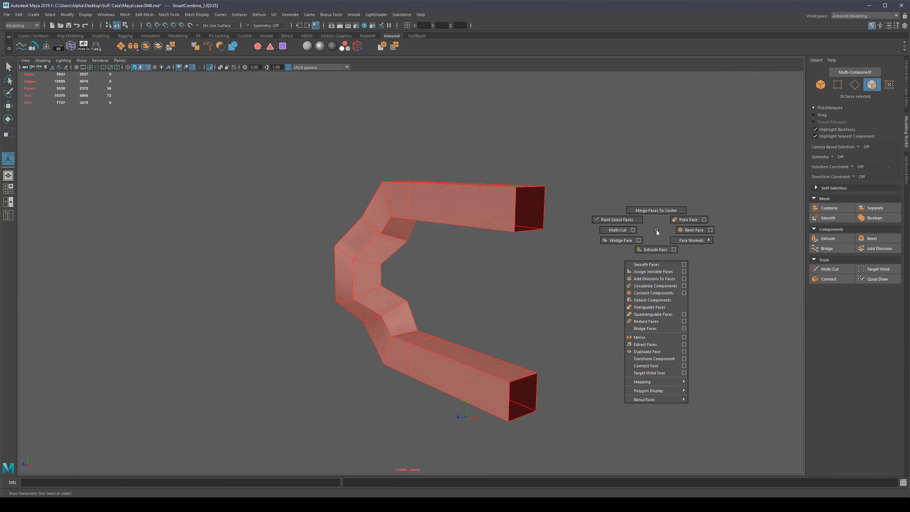
left_click(654, 265)
left_click_drag(537, 258, 548, 229, "alt")
key("ctrl+z")
middle_click_drag(548, 229, 524, 238, "alt")
left_click(622, 248)
scroll(573, 244, "up", 3)
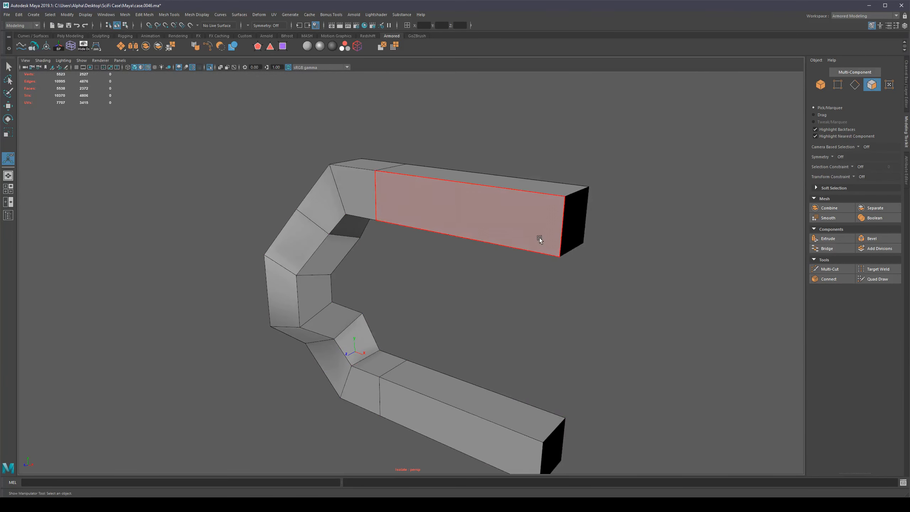
Try moving an edge and a corner vertex at the open end of the bar's upper arm, and leave the isolated view.
middle_click_drag(577, 221, 498, 245, "alt")
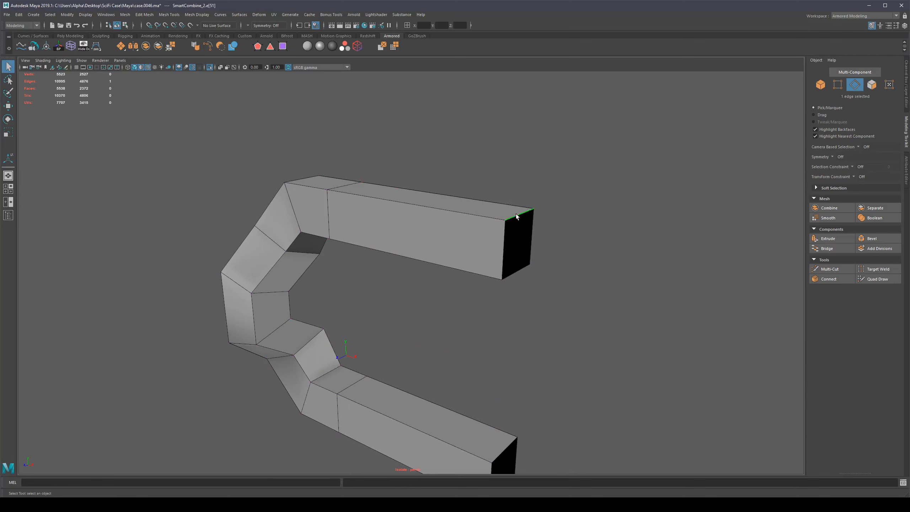
left_click_drag(497, 240, 654, 284)
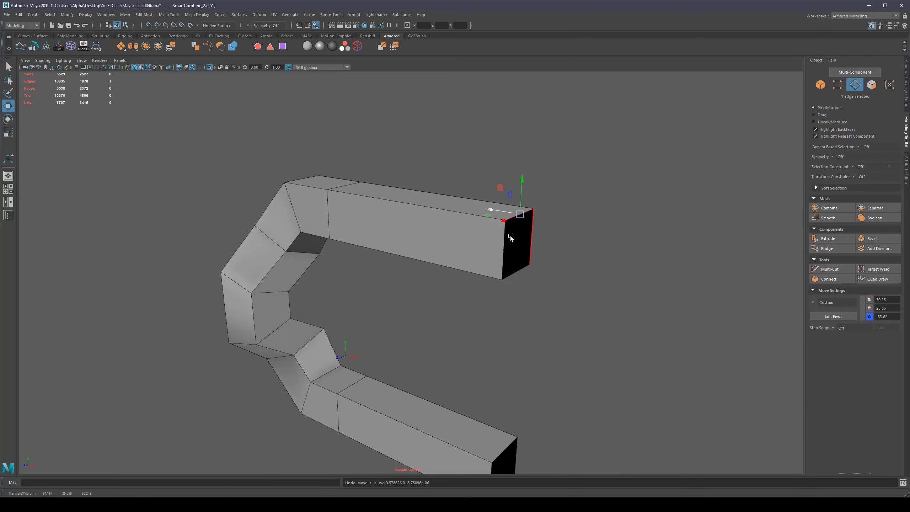
key("w")
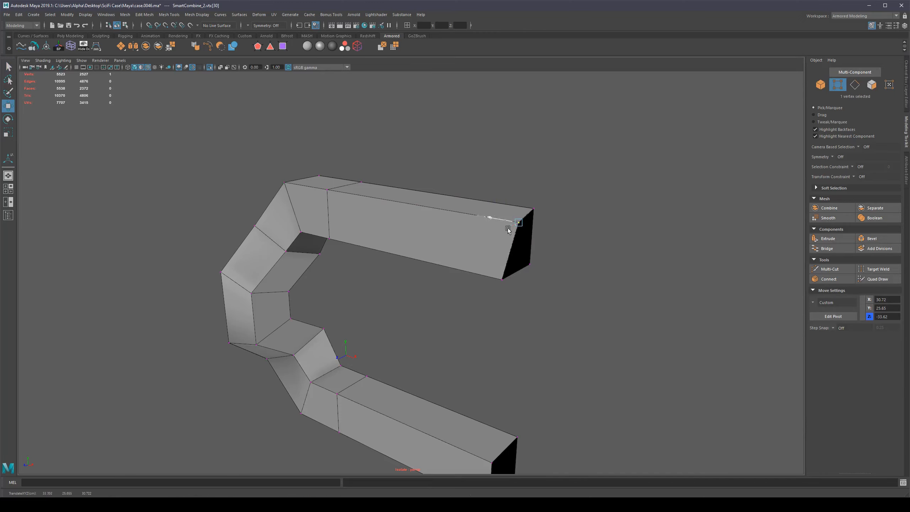
scroll(481, 215, "down", 3)
key("F8")
key("ctrl+1")
scroll(443, 246, "down", 4)
left_click_drag(417, 287, 453, 250, "alt")
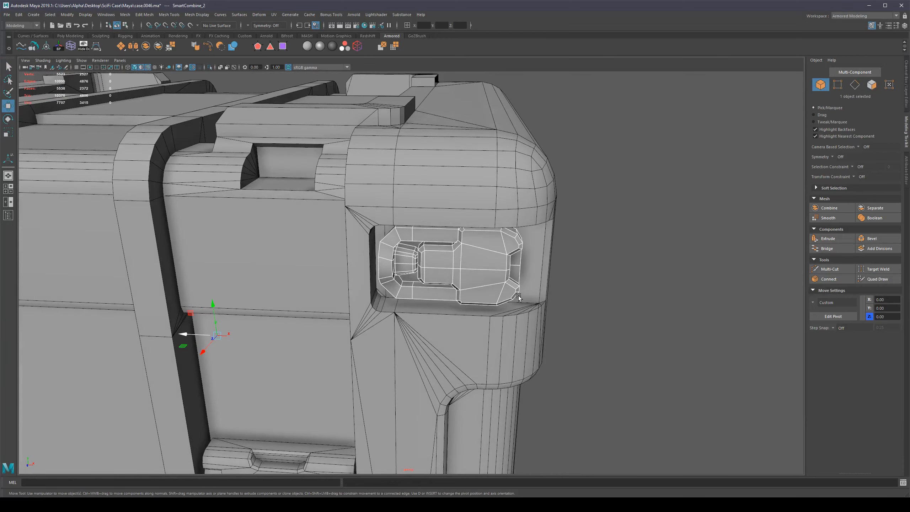
Extract the U-shaped bar's faces from the latch into a separate object and clear the selection.
key("F11")
double_click(420, 238)
key("ctrl+1")
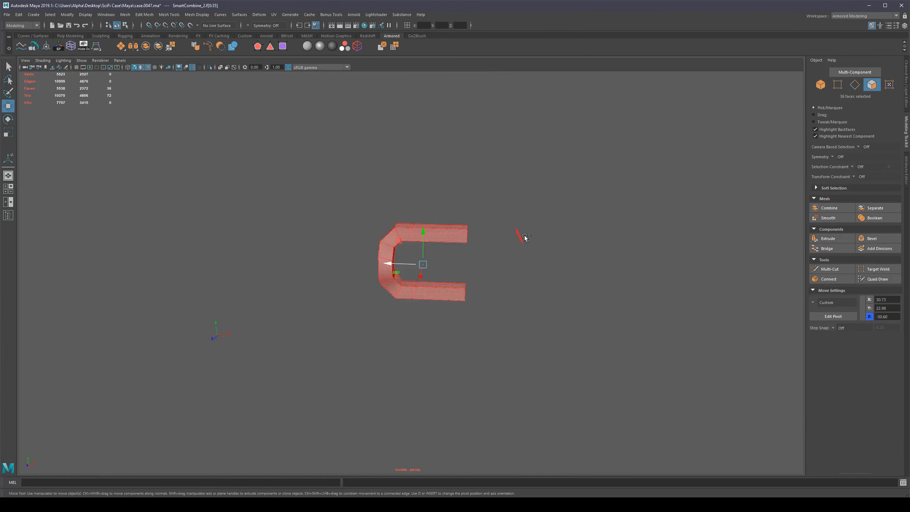
scroll(550, 260, "up", 3)
left_click_drag(551, 260, 545, 225, "alt")
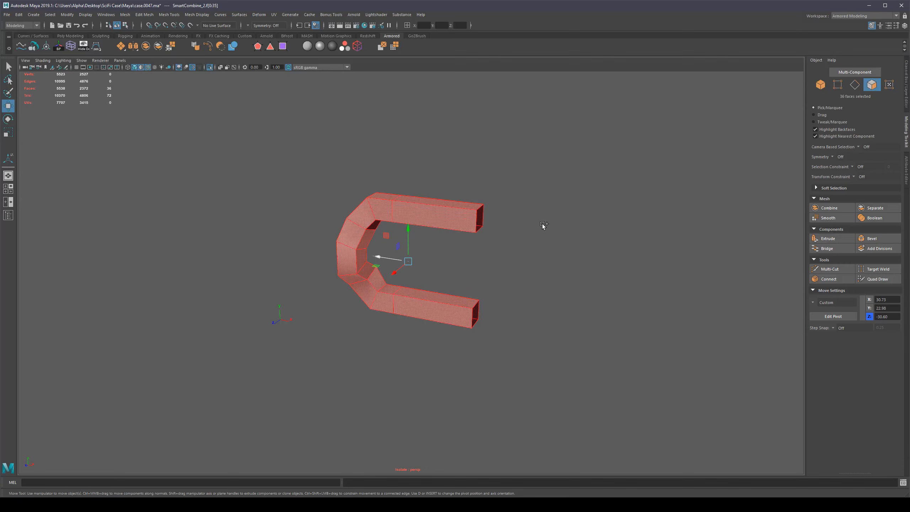
left_click(541, 223)
key("F8")
left_click_drag(541, 226, 452, 224, "alt")
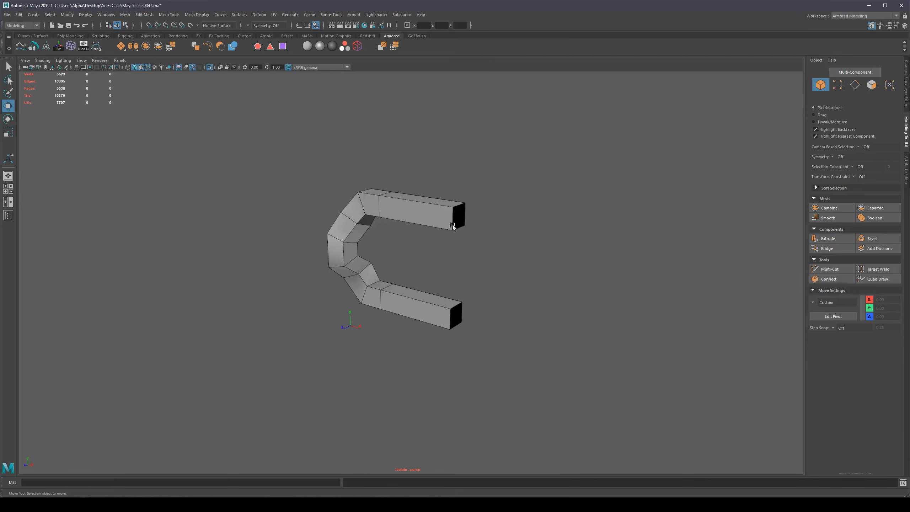
Compare the extracted U-shaped bar in smooth mesh preview and unsmoothed display, and return to the full case.
left_click(434, 224)
key("3")
key("1")
key("3")
key("1")
key("3")
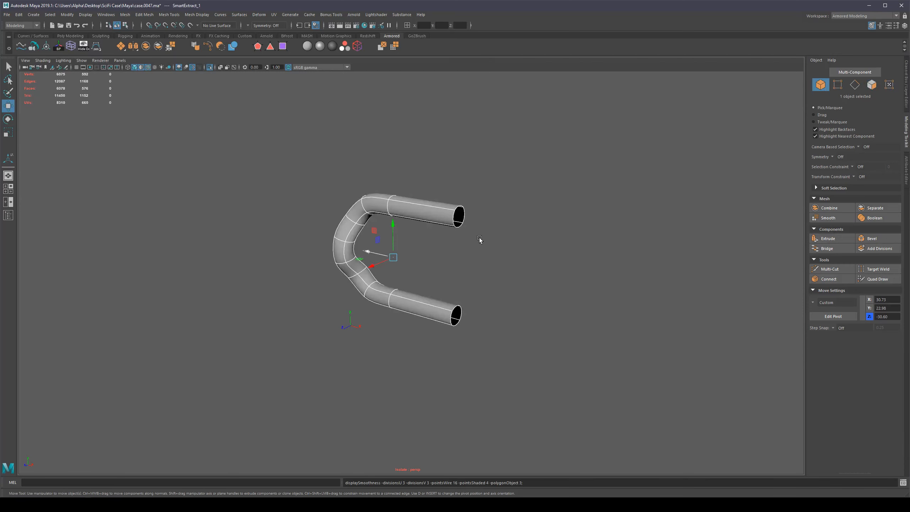
key("1")
key("3")
left_click_drag(479, 238, 496, 246, "alt")
key("1")
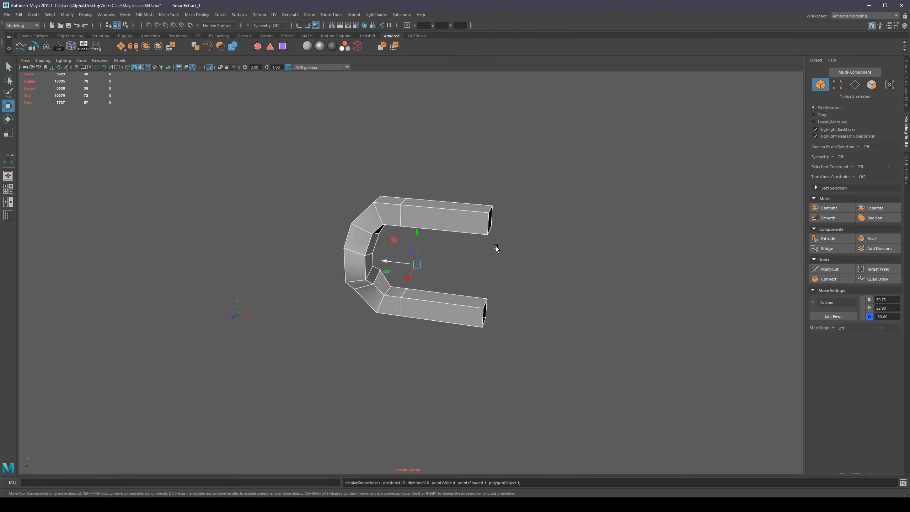
key("ctrl+1")
left_click_drag(671, 244, 686, 228, "alt")
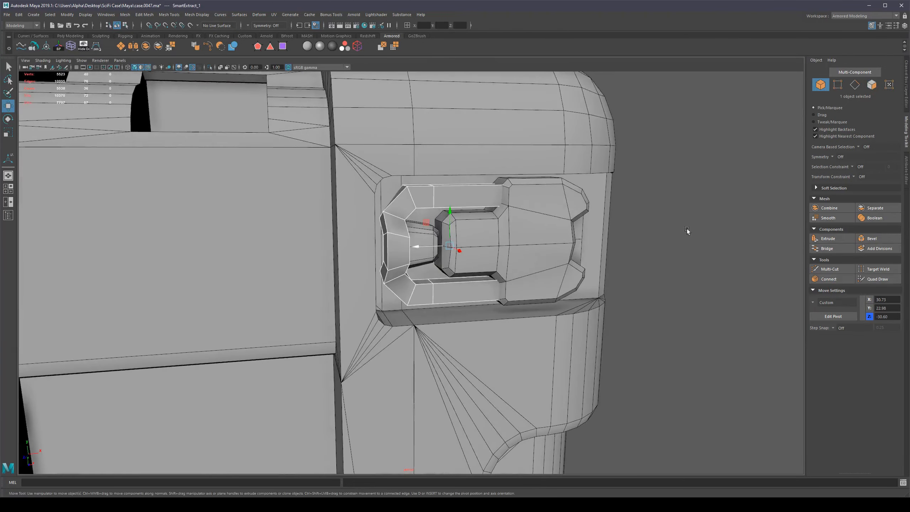
Isolate the latch body together with the extracted U-shaped bar and view them from behind.
middle_click_drag(519, 223, 461, 255, "alt")
scroll(462, 254, "up", 7)
middle_click_drag(481, 200, 465, 245, "alt")
left_click_drag(465, 245, 581, 227, "alt")
left_click(581, 228)
key("ctrl+1")
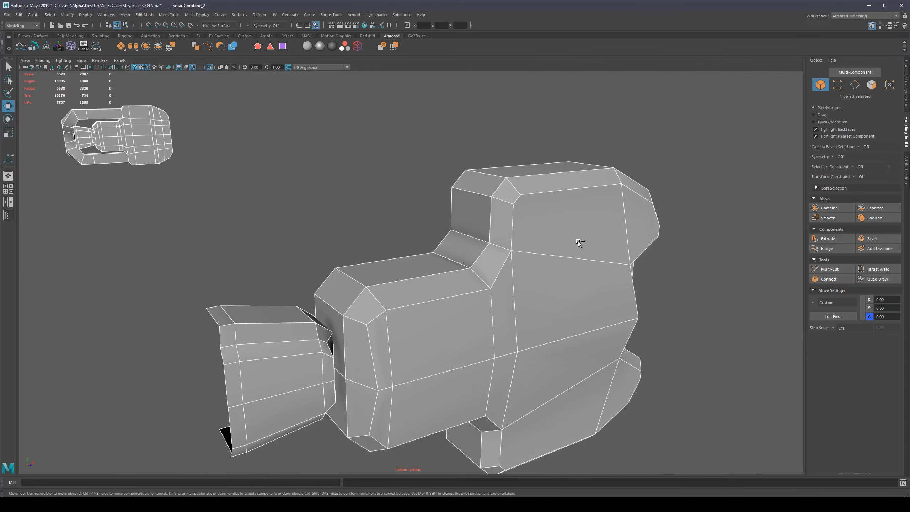
key("ctrl+1")
left_click(436, 224, "shift")
key("ctrl+1")
left_click_drag(548, 275, 325, 233, "alt")
left_click(394, 207)
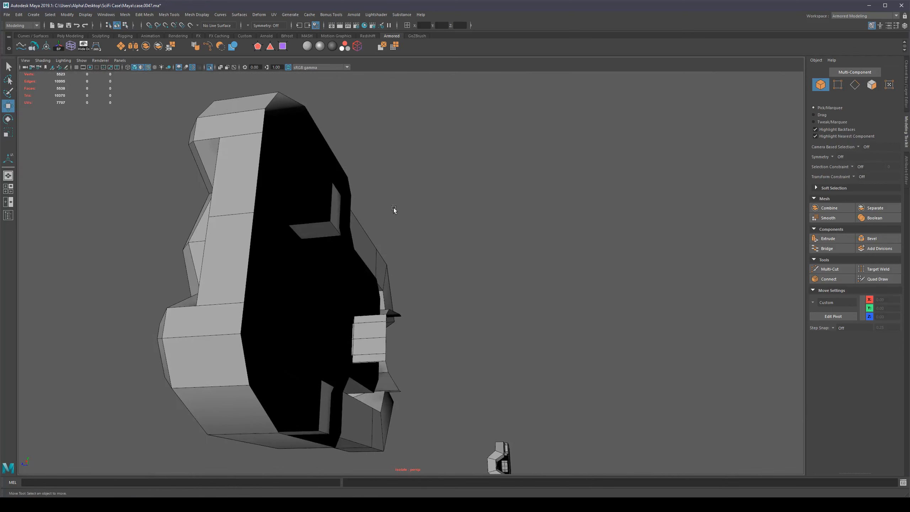
Turn on smooth mesh preview for the latch body while keeping the U-shaped bar in unsmoothed display.
left_click(340, 214)
key("3")
left_click(354, 244)
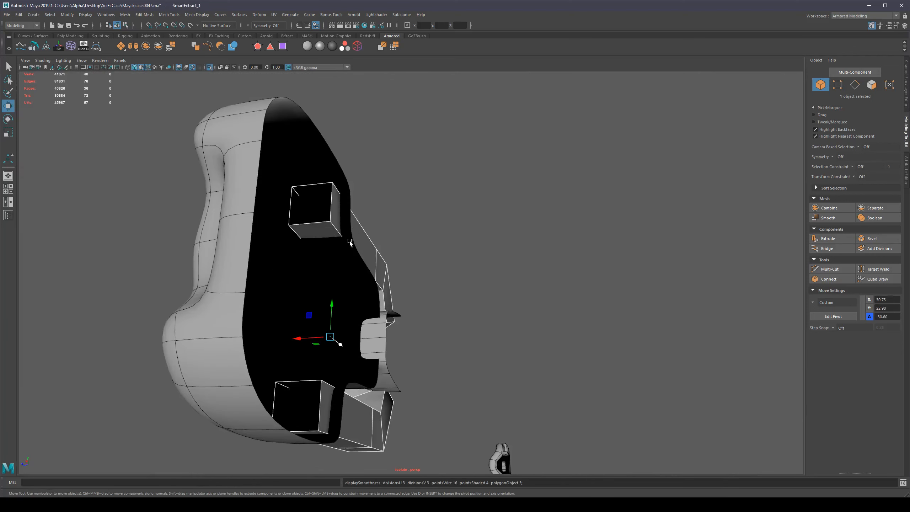
key("3")
key("1")
left_click_drag(371, 248, 359, 258, "alt")
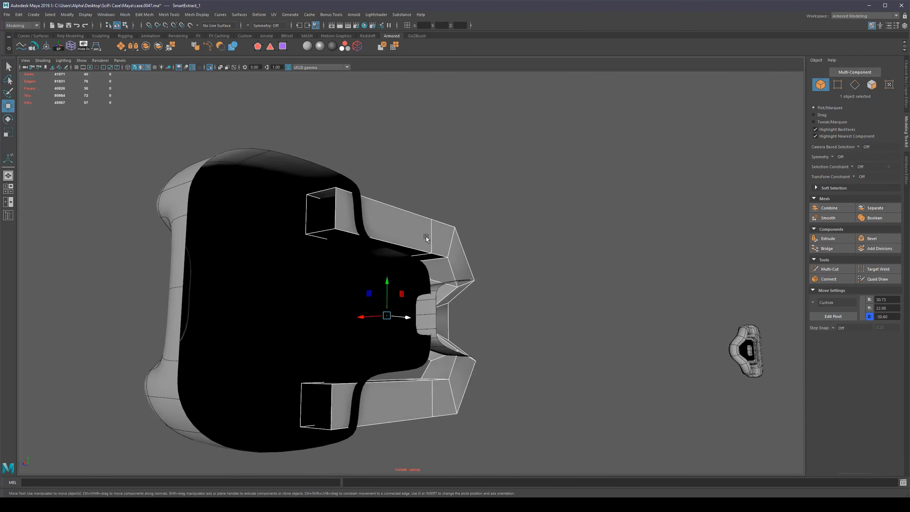
Apply Smooth Faces with 1 division to all faces of the U-shaped bar and show the full case again.
right_click_drag(426, 236, 429, 283)
double_click(444, 248)
right_click_drag(530, 224, 524, 259, "shift")
left_click_drag(513, 260, 280, 250, "alt")
scroll(308, 247, "down", 6)
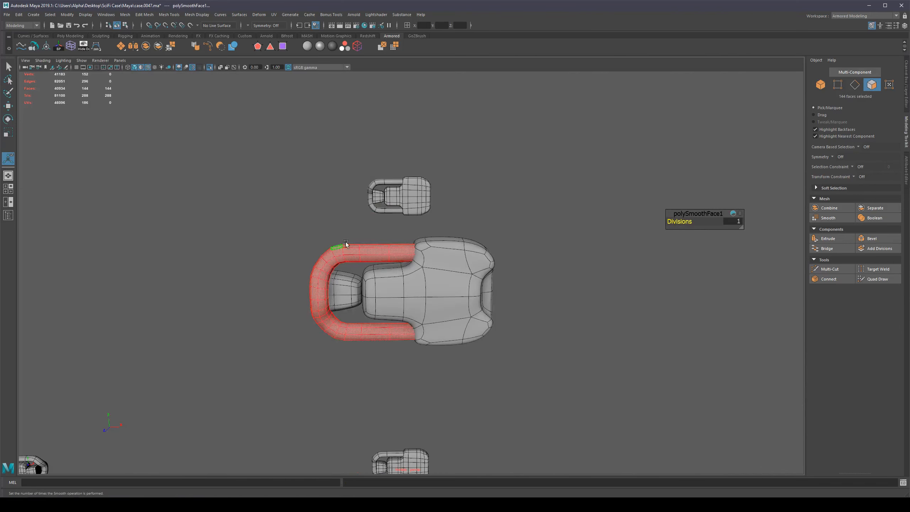
scroll(347, 244, "up", 3)
middle_click_drag(369, 229, 436, 219, "alt")
scroll(388, 235, "up", 2)
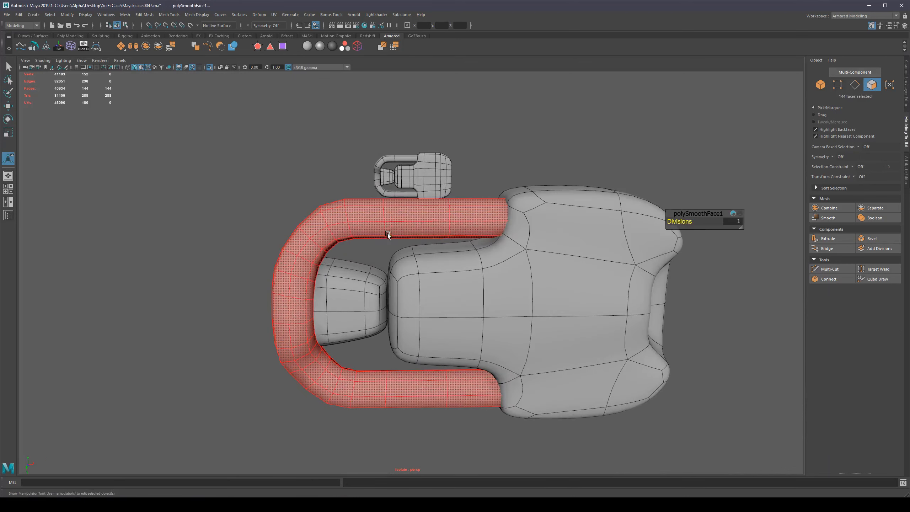
key("q")
key("F8")
key("ctrl+1")
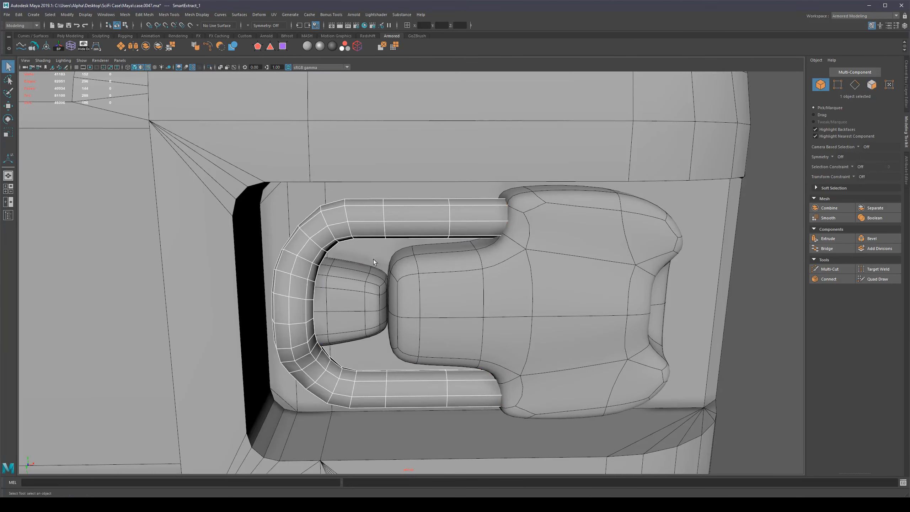
Select the smoothed U-shaped bar as an object and isolate it in the view.
key("ctrl+F11")
scroll(444, 237, "down", 3)
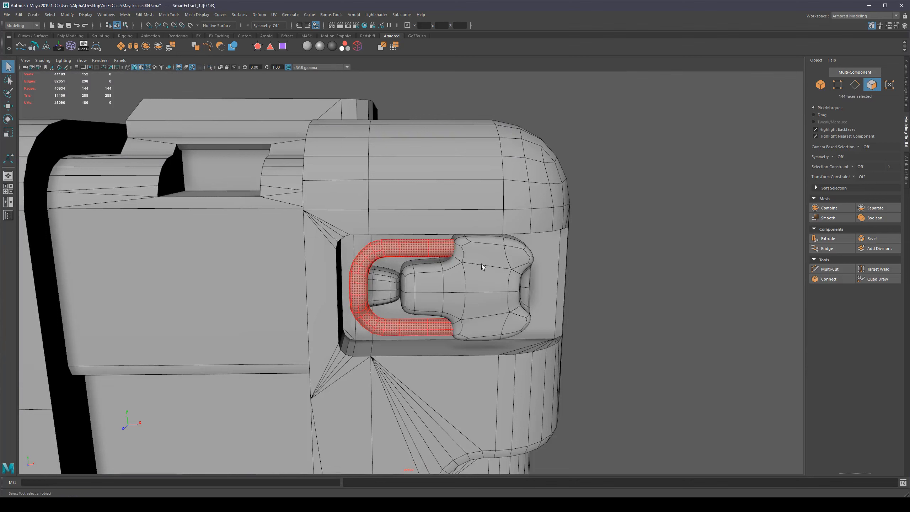
left_click(462, 301)
left_click(404, 245)
key("f")
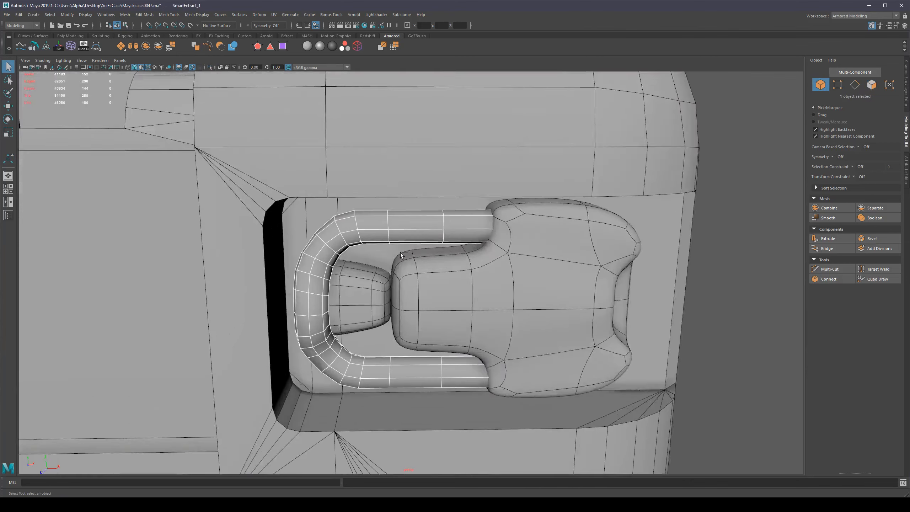
key("ctrl+1")
left_click_drag(400, 229, 444, 232, "alt")
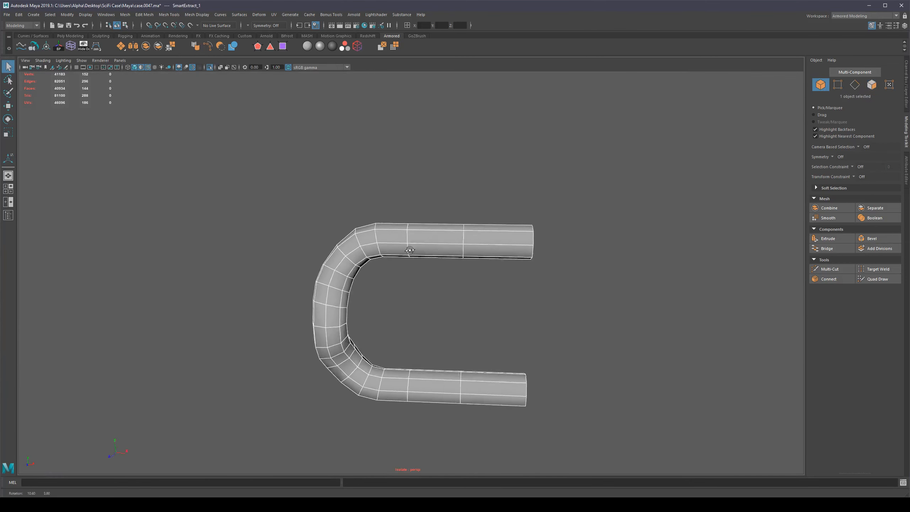
Delete the two redundant cross-section edge loops on each straight arm of the U-shaped bar.
right_click_drag(444, 232, 482, 219, "alt")
left_click_drag(418, 250, 423, 244, "alt")
double_click(418, 199, "shift")
left_click_drag(418, 199, 437, 337, "alt")
key("ctrl+Delete")
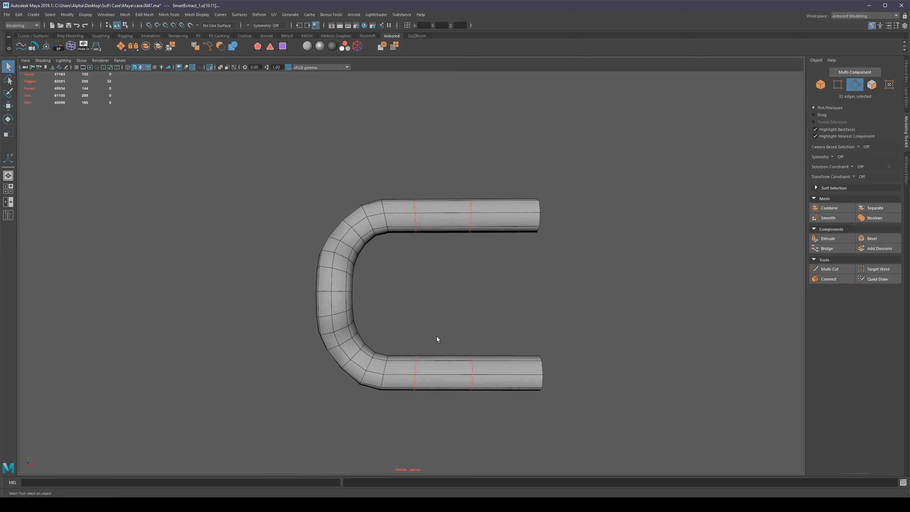
Show the full case again and examine the edge loops around the U-shaped bar's bend from near and far.
scroll(426, 309, "down", 3)
left_click_drag(387, 288, 387, 318, "alt")
key("ctrl+1")
scroll(461, 297, "up", 6)
middle_click_drag(368, 256, 414, 267, "alt")
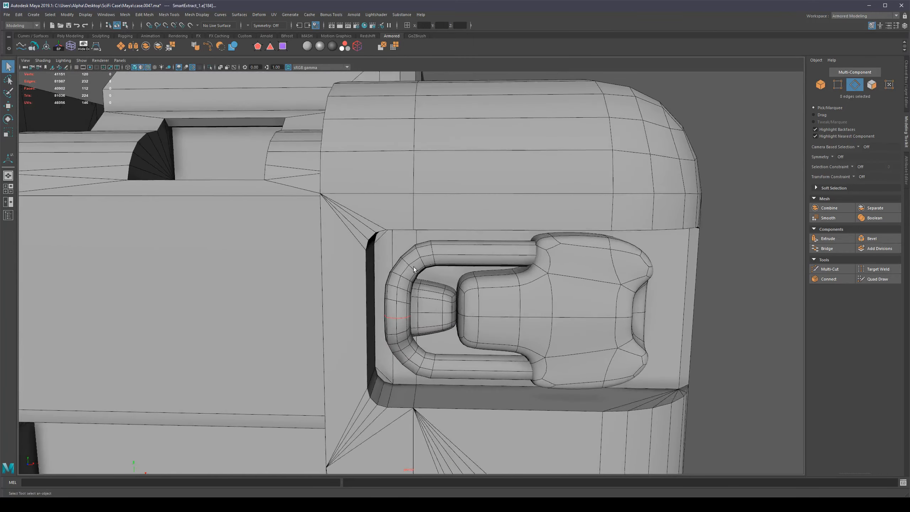
left_click_drag(413, 266, 393, 275, "alt")
mouse_move(457, 290)
left_mouse_down("alt")
mouse_move(429, 298)
mouse_move(448, 292)
left_mouse_up("alt")
scroll(448, 293, "down", 4)
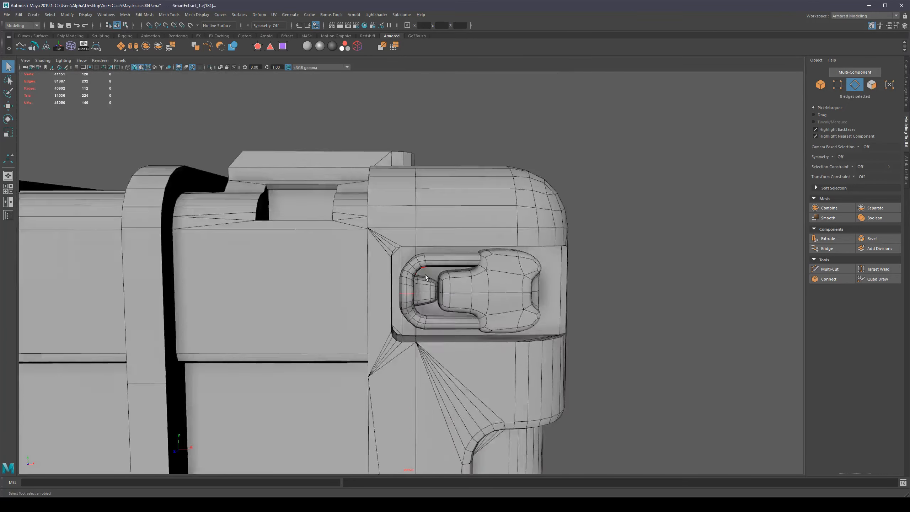
scroll(434, 275, "up", 4)
double_click(417, 263, "shift")
scroll(419, 296, "down", 6)
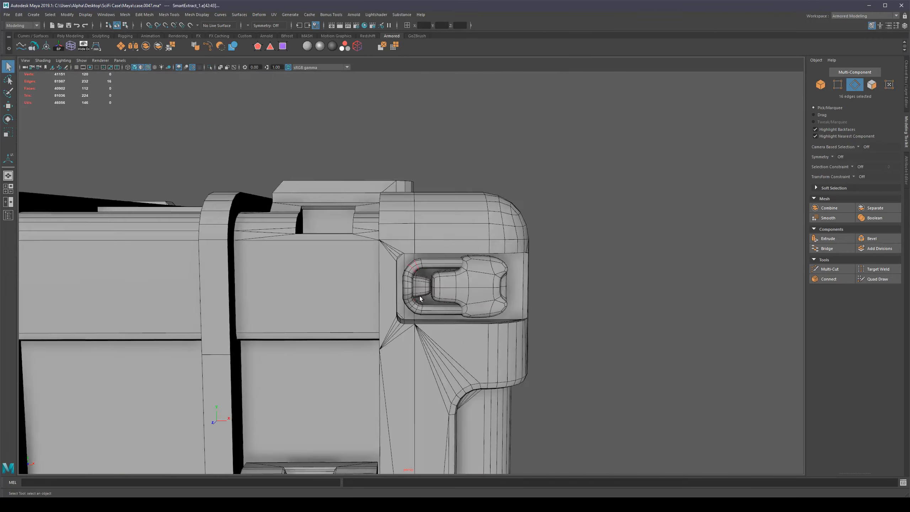
Compare the wireframe density of the case's corner piece with that of the U-shaped bar.
left_click_drag(510, 239, 482, 231, "alt")
left_click(476, 227)
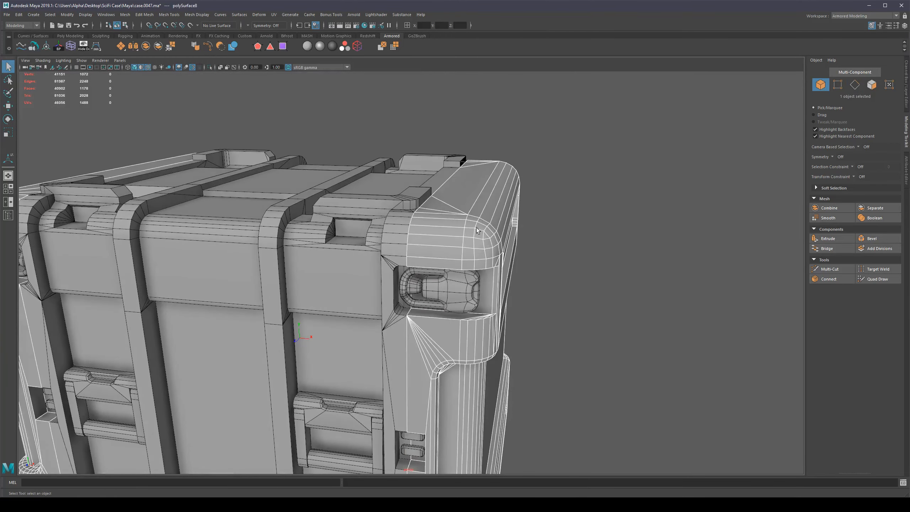
left_click_drag(566, 248, 580, 243, "alt")
left_click(580, 244)
left_click_drag(483, 280, 490, 275, "alt")
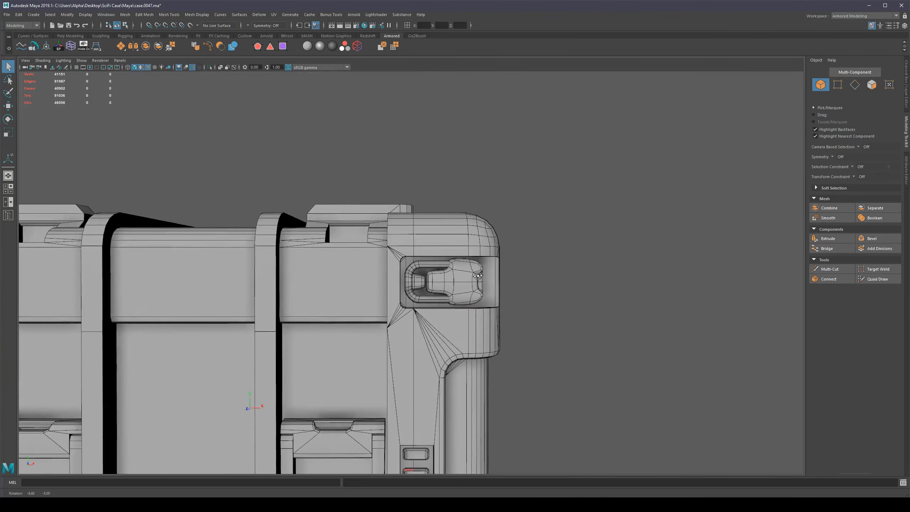
scroll(402, 305, "up", 5)
scroll(402, 306, "up", 3)
left_click(401, 304)
left_click_drag(401, 303, 352, 315, "alt")
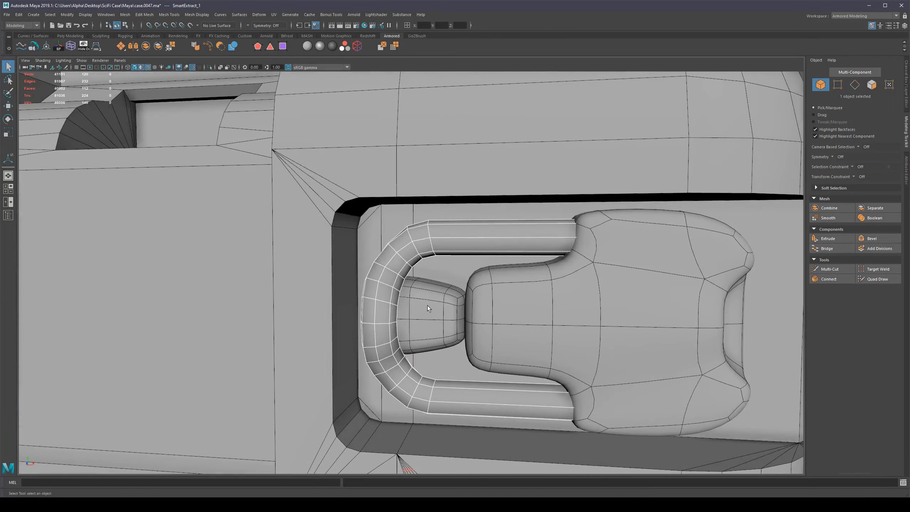
Clear the selection, hide the wireframe overlay, and examine the corner latches on the plain shaded case.
scroll(427, 306, "down", 5)
left_click(644, 283)
scroll(480, 293, "down", 5)
key("alt+5")
middle_click_drag(505, 286, 515, 228, "alt")
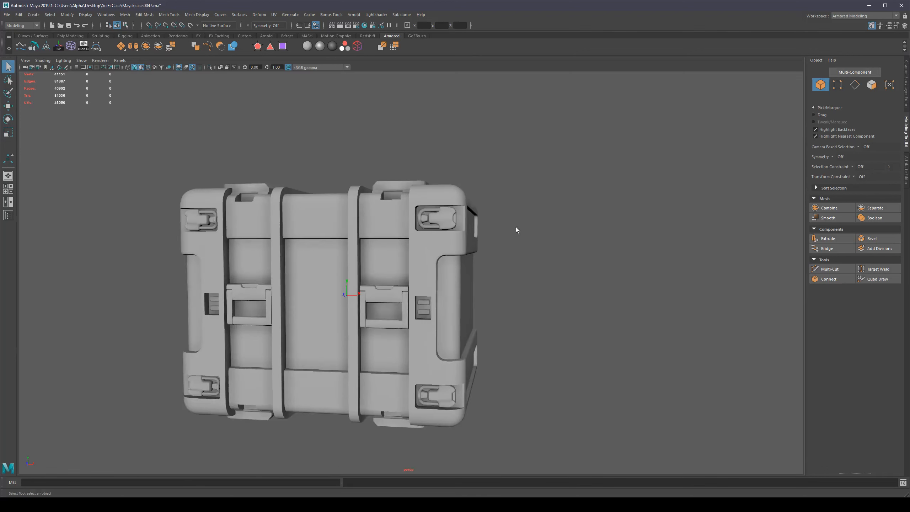
left_click_drag(515, 227, 533, 229, "alt")
right_click_drag(533, 229, 690, 265, "alt")
middle_click_drag(630, 223, 586, 313, "alt")
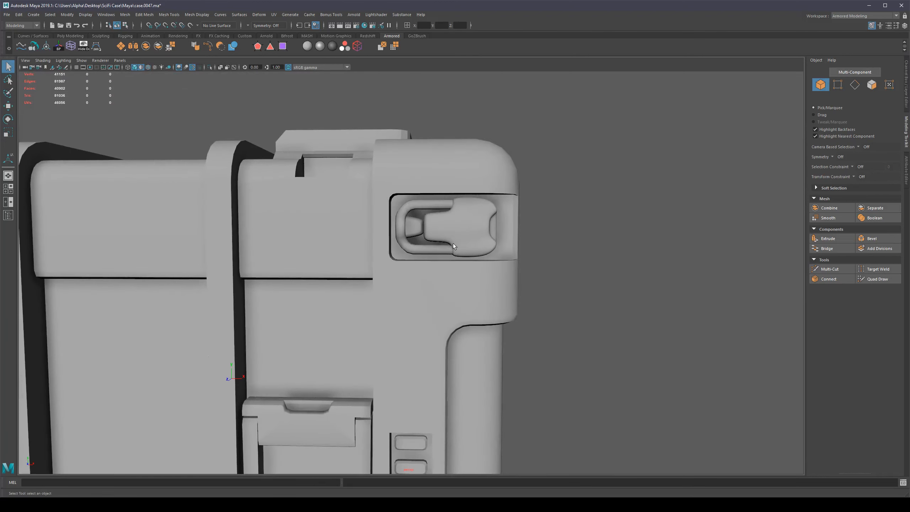
Restore the wireframe overlay and examine the latch topology from the front, the side and a distance.
key("alt+5")
right_click_drag(602, 244, 410, 199, "alt")
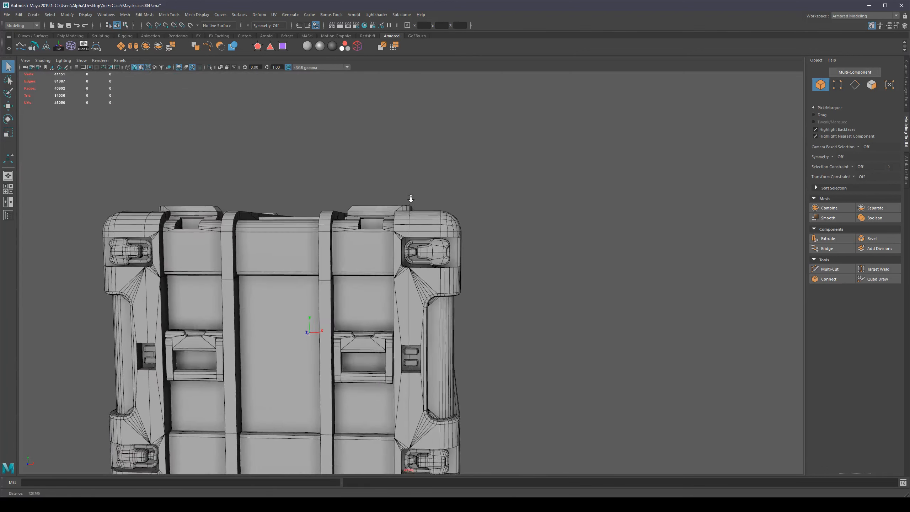
left_click_drag(450, 241, 464, 247, "alt")
right_click_drag(440, 239, 463, 245, "alt")
left_click_drag(463, 245, 481, 246, "alt")
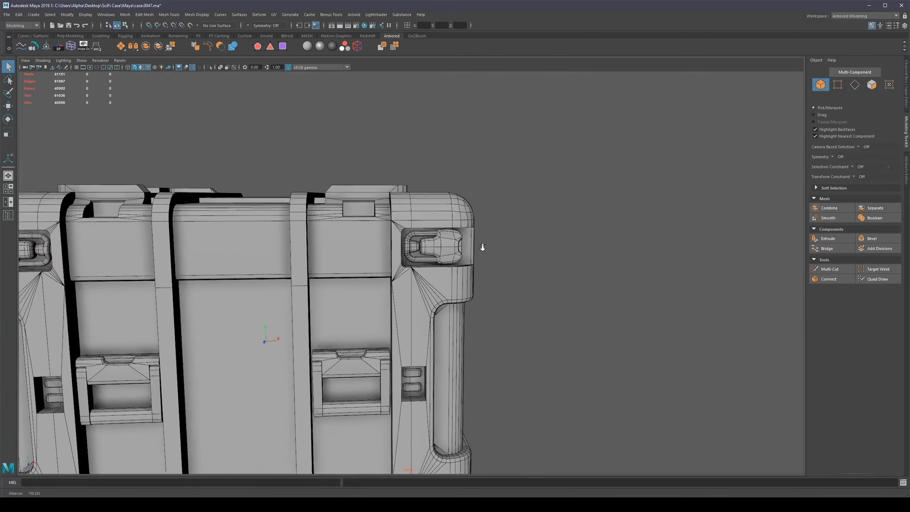
right_click_drag(481, 246, 541, 258, "alt")
right_click_drag(414, 213, 449, 185, "alt")
middle_click_drag(449, 185, 429, 215, "alt")
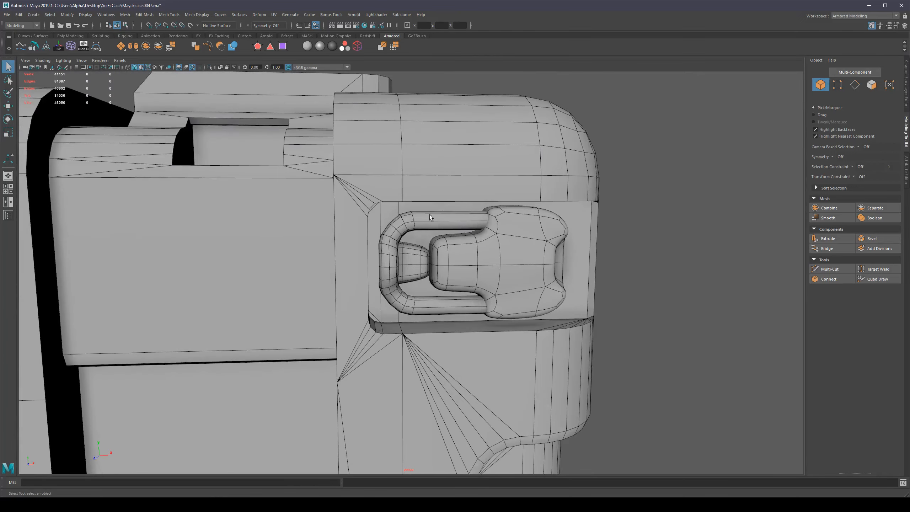
left_click_drag(384, 247, 331, 243, "alt")
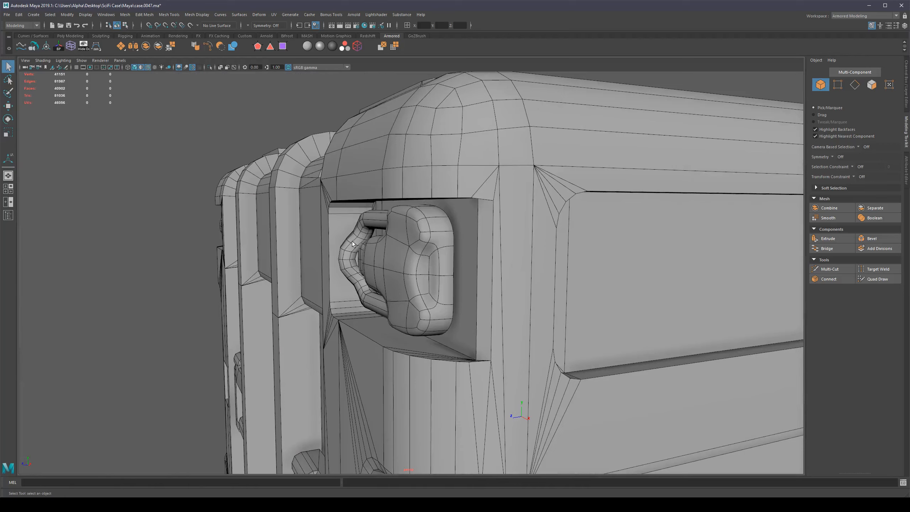
left_click_drag(341, 274, 359, 261, "alt")
right_click_drag(415, 310, 361, 278, "alt")
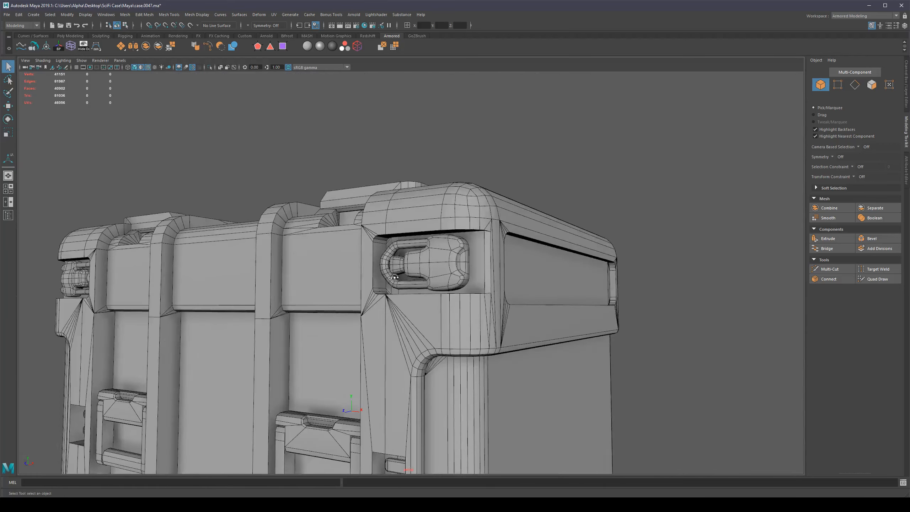
left_click_drag(358, 239, 411, 253, "alt")
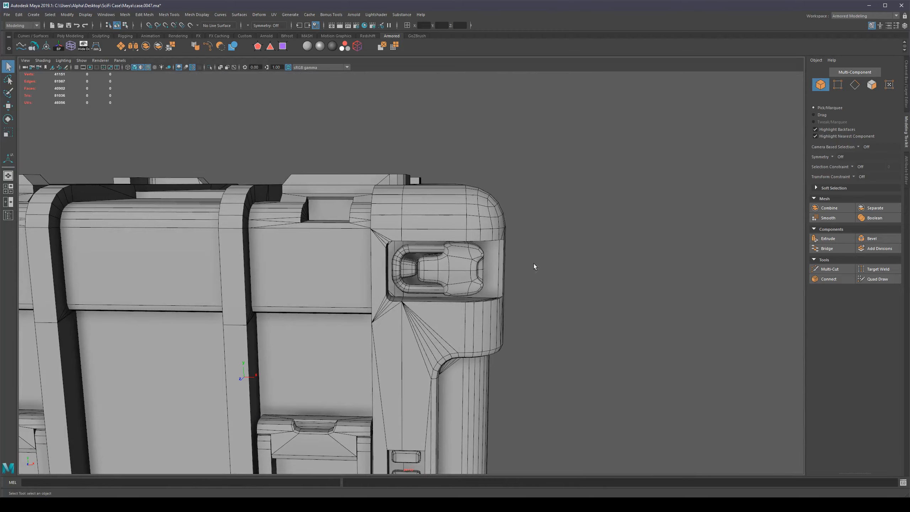
Examine the corner latch, then isolate the U-shaped bar and inspect its edge loops from several angles.
right_click_drag(534, 265, 587, 253, "alt")
left_click_drag(588, 252, 545, 240, "alt")
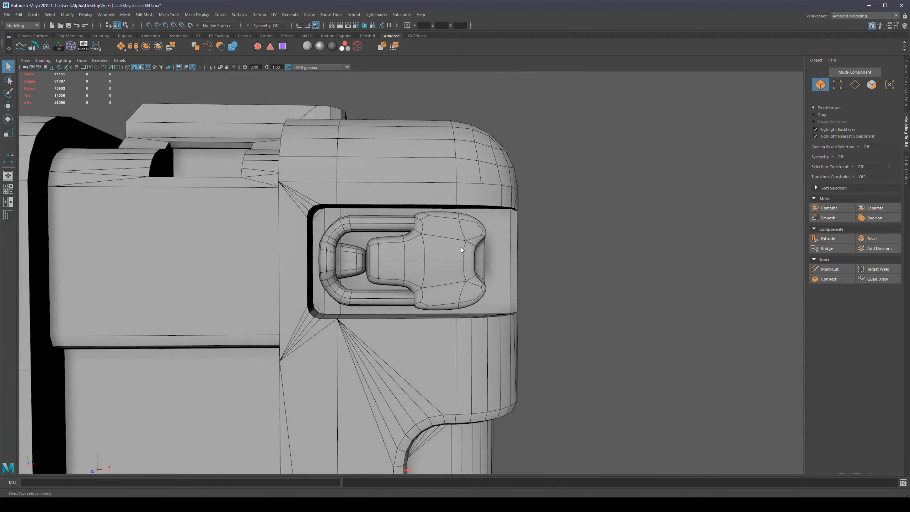
middle_click_drag(359, 239, 415, 230, "alt")
left_click_drag(415, 231, 391, 223, "alt")
right_click_drag(312, 224, 359, 216, "alt")
left_click_drag(360, 216, 383, 200, "alt")
left_click(430, 176)
key("ctrl+1")
left_click_drag(460, 173, 529, 251, "alt")
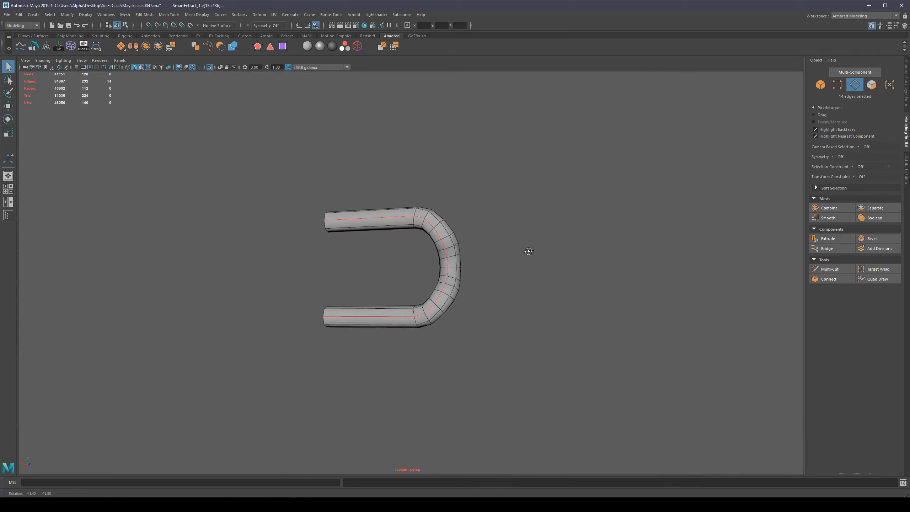
left_click_drag(442, 219, 528, 246, "alt")
Delete the strip of hidden faces along the inner back side of the U-shaped bar.
key("ctrl+1")
scroll(401, 247, "down", 5)
key("ctrl+1")
scroll(450, 261, "up", 4)
scroll(435, 198, "up", 4)
key("ctrl+F11")
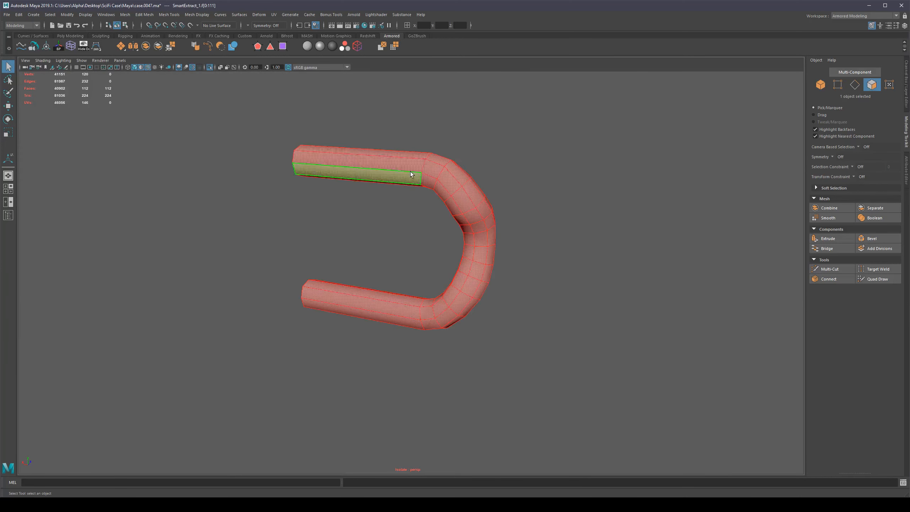
left_click(413, 169)
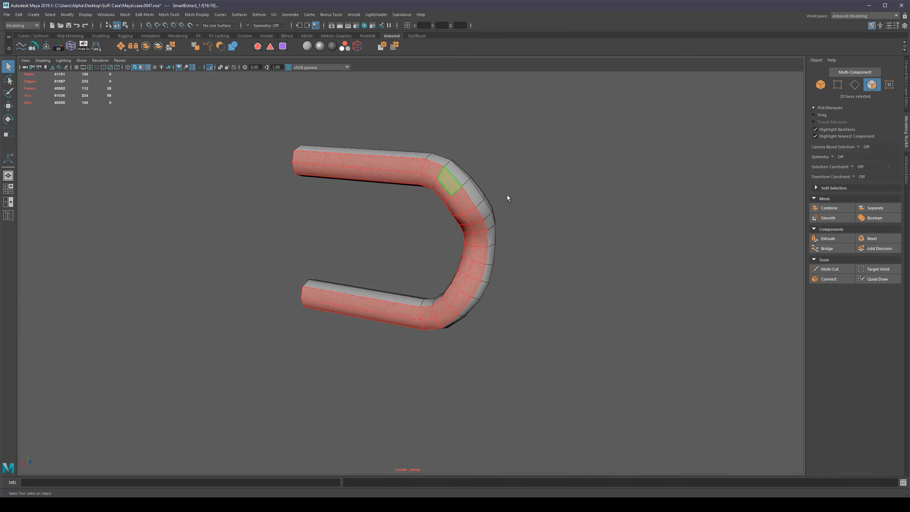
left_click_drag(507, 195, 378, 257, "alt")
scroll(378, 257, "down", 4)
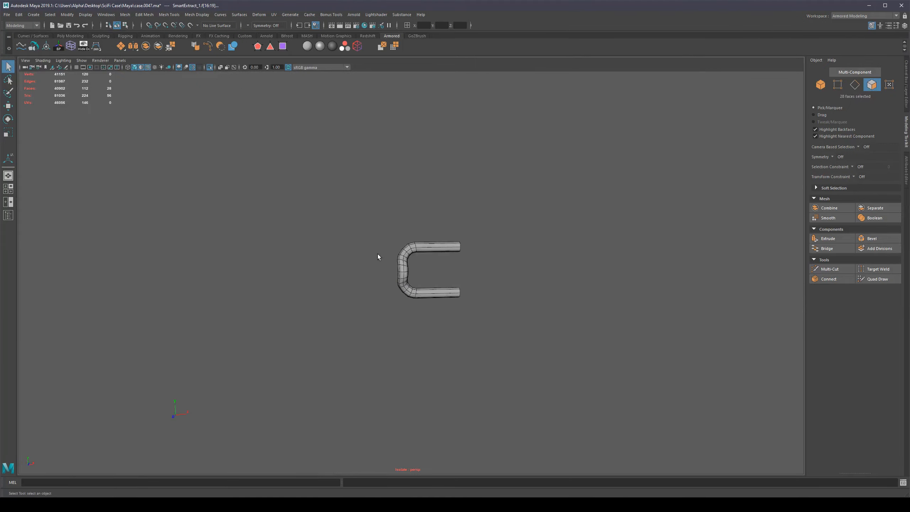
key("ctrl+1")
left_click_drag(346, 288, 287, 281, "alt")
scroll(342, 294, "up", 9)
scroll(286, 282, "down", 6)
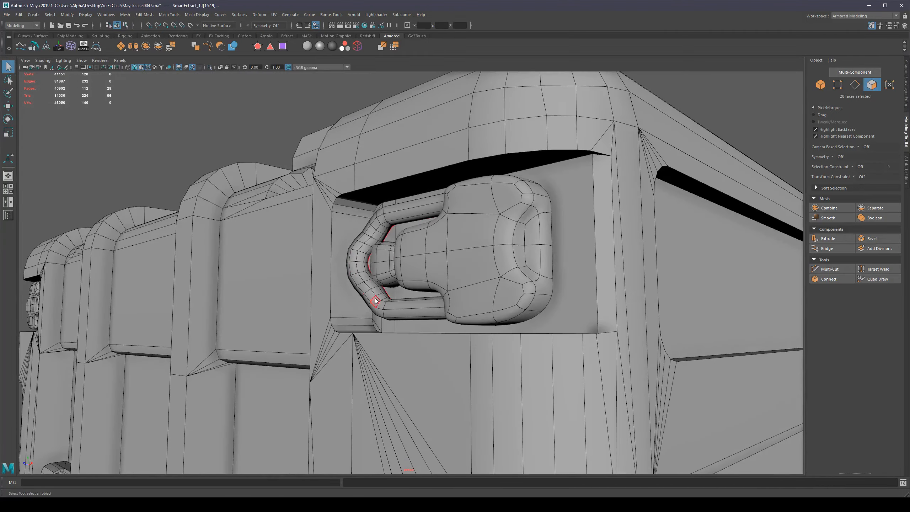
left_click_drag(301, 308, 372, 312, "alt")
left_click_drag(443, 308, 390, 291, "alt")
scroll(390, 291, "down", 6)
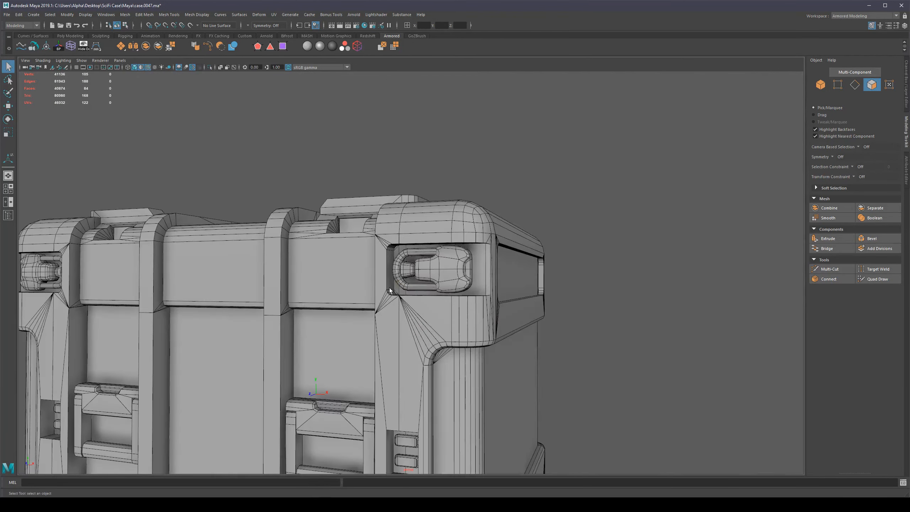
Turn off the smooth preview on the corner latches and select them together with the U-shaped bar.
right_click_drag(683, 238, 502, 229, "alt")
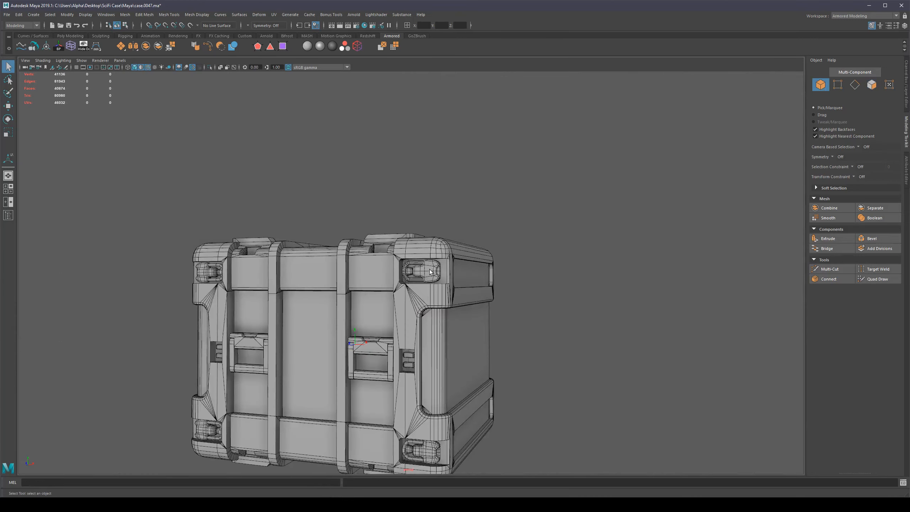
left_click_drag(419, 215, 459, 220, "alt")
scroll(458, 221, "up", 5)
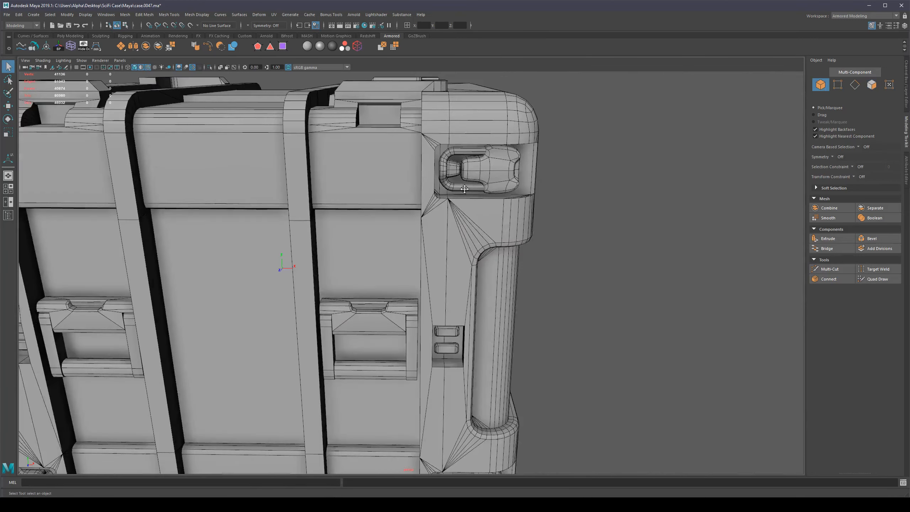
middle_click_drag(466, 209, 426, 247, "alt")
left_click_drag(427, 246, 420, 213, "alt")
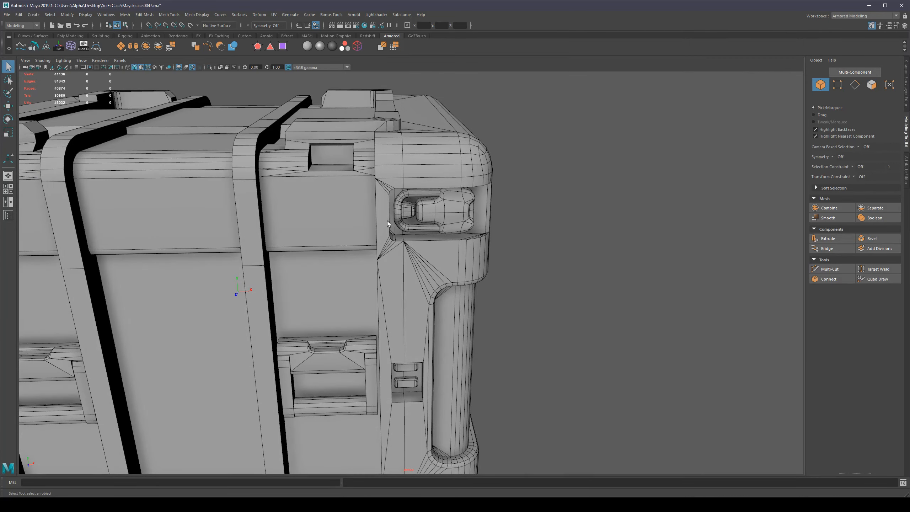
scroll(456, 231, "down", 5)
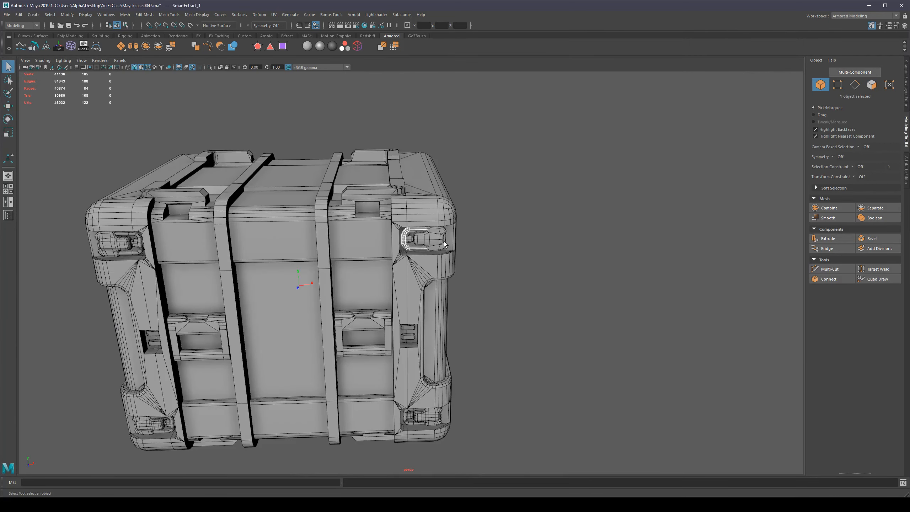
left_click_drag(444, 244, 454, 253, "alt")
scroll(455, 253, "up", 5)
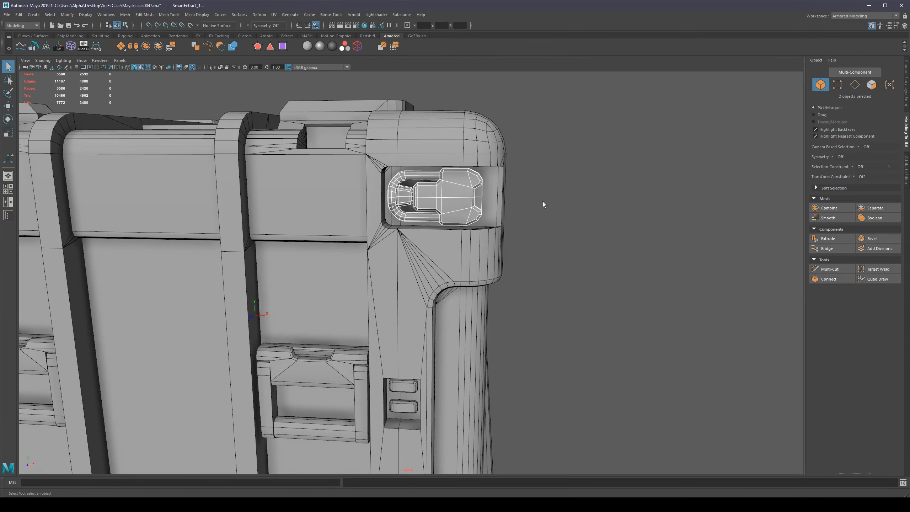
Combine the U-shaped bar with the corner latches and isolate the result to examine its back side.
scroll(247, 92, "down", 5)
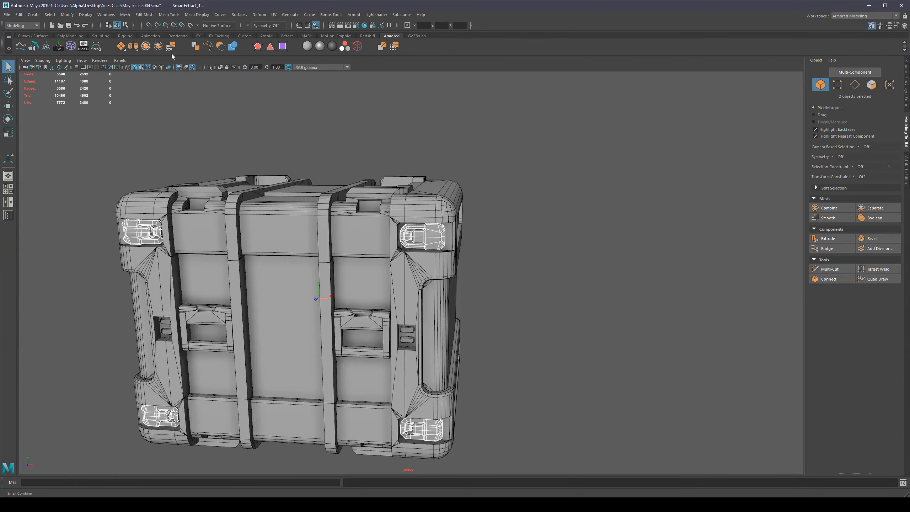
left_click(145, 47)
scroll(474, 215, "up", 5)
key("ctrl+1")
middle_click_drag(453, 166, 433, 273, "alt")
scroll(433, 273, "up", 3)
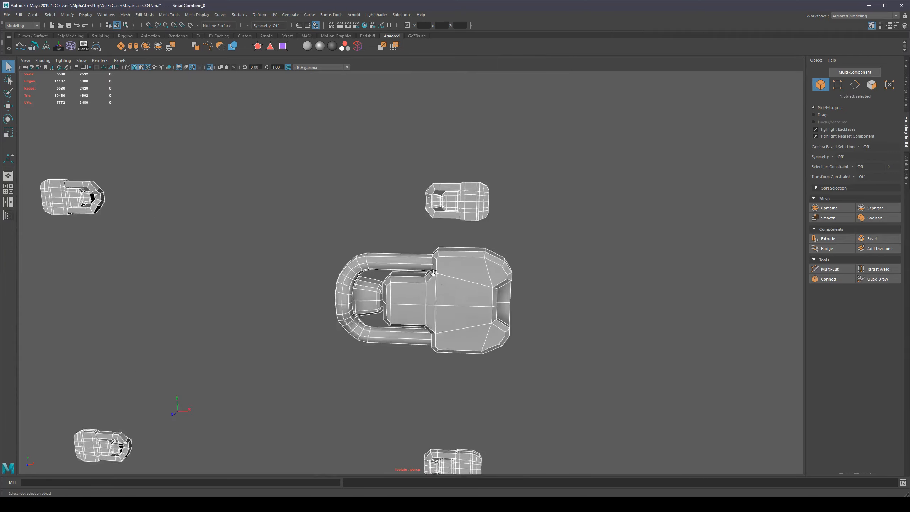
scroll(433, 273, "up", 3)
left_click_drag(433, 272, 311, 303, "alt")
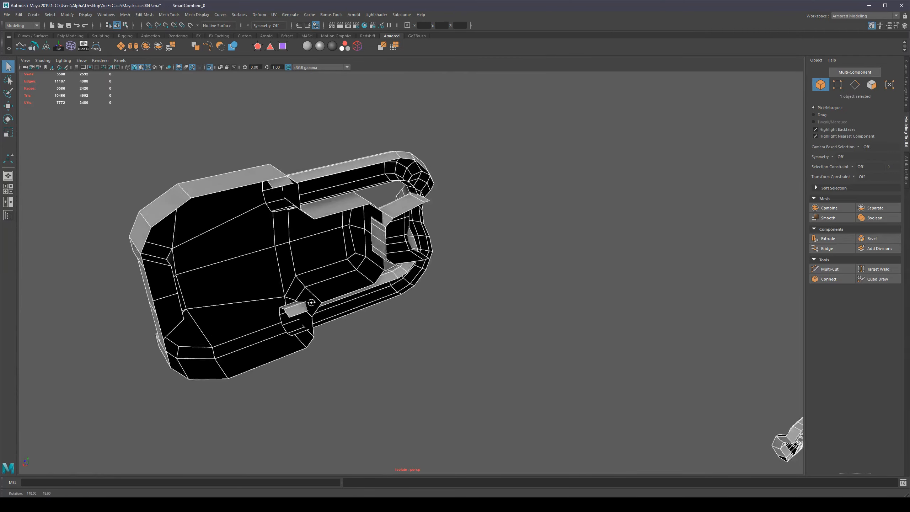
Undo the latch combine and the deletion of the U-shaped bar's hidden faces.
key("ctrl+z")
key("ctrl+z")
key("ctrl+z")
key("ctrl+z")
key("ctrl+z")
key("ctrl+z")
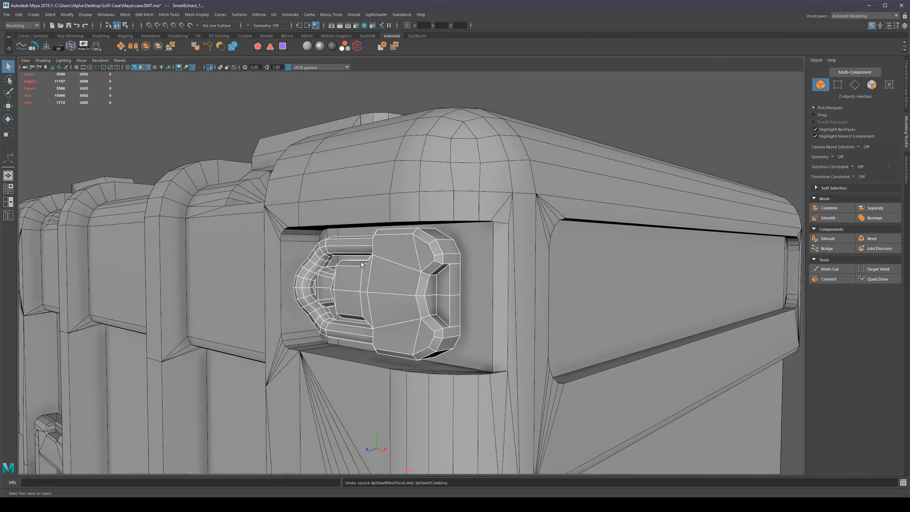
key("ctrl+z")
key("ctrl+z")
key("ctrl+z")
key("ctrl+z")
key("ctrl+z")
key("ctrl+z")
key("ctrl+z")
key("ctrl+z")
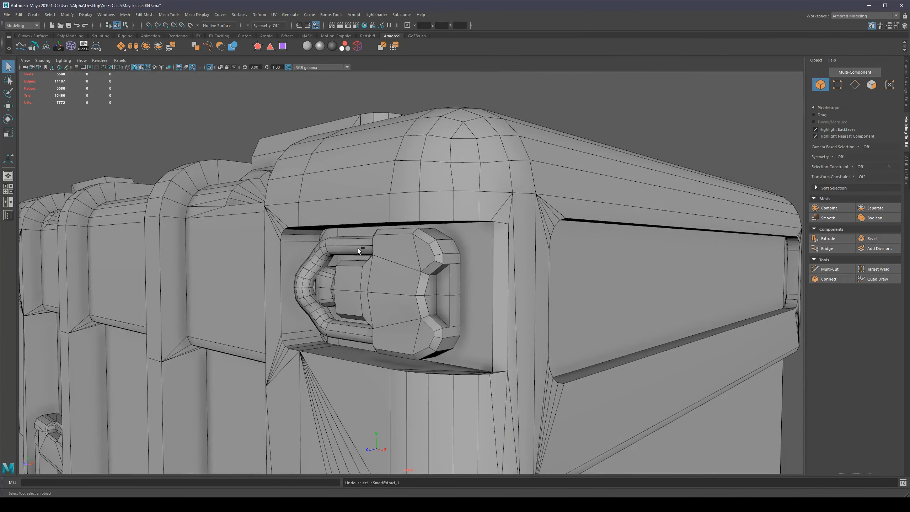
key("ctrl+z")
Combine the complete U-shaped bar with the corner latches and isolate the combined mesh.
left_click_drag(424, 266, 443, 278, "alt")
key("ctrl+1")
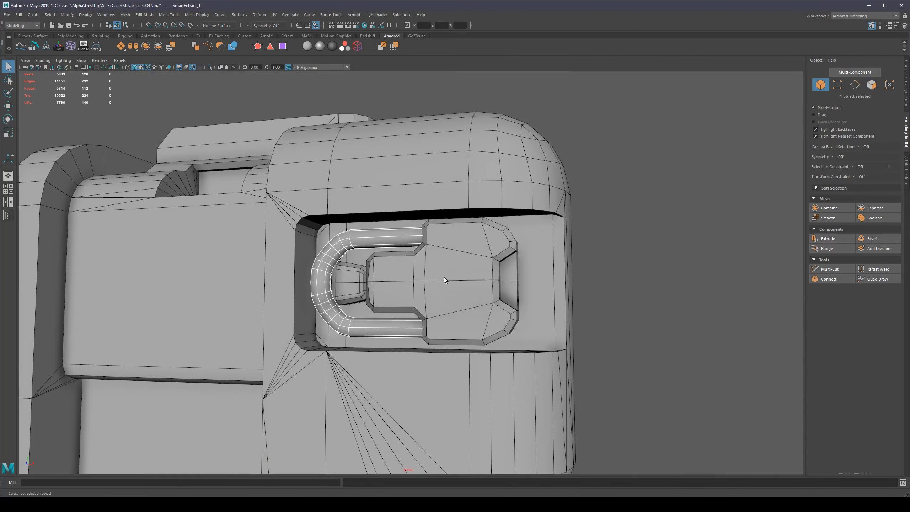
right_click_drag(535, 264, 515, 258)
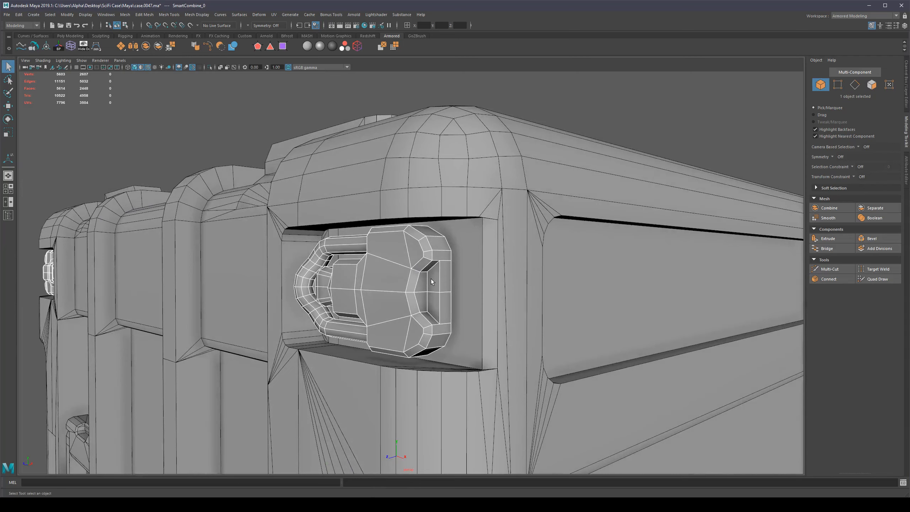
key("ctrl+1")
left_click_drag(431, 279, 305, 288, "alt")
right_click_drag(305, 289, 430, 283, "alt")
left_click_drag(430, 283, 321, 300, "alt")
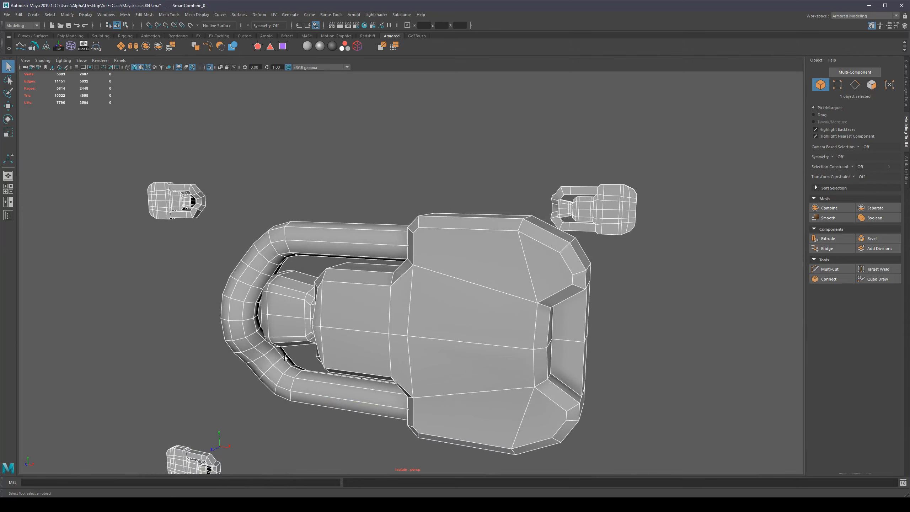
Isolate the faces of the small block inside the U-shaped bar's bend for editing.
key("F11")
double_click(296, 306)
key("ctrl+1")
scroll(321, 325, "up", 4)
key("ctrl+1")
left_click_drag(320, 325, 287, 327, "alt")
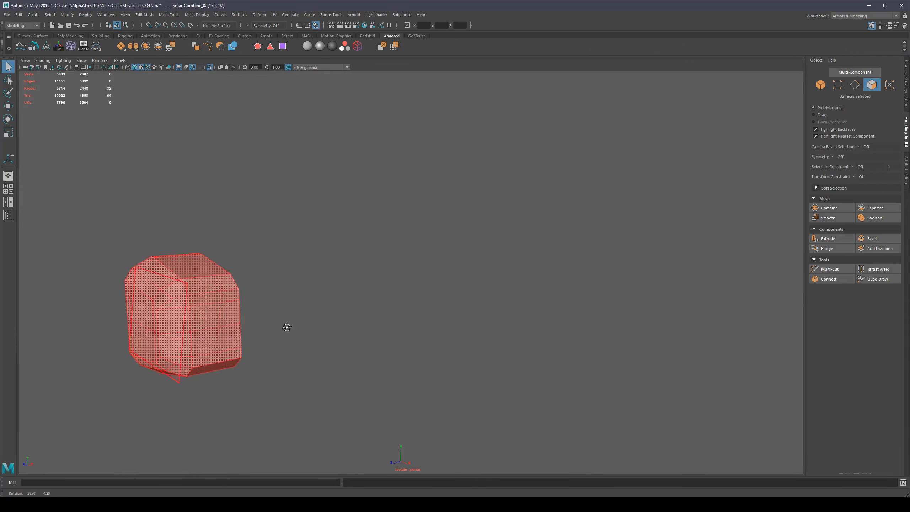
middle_click_drag(285, 315, 381, 277, "alt")
scroll(384, 276, "up", 4)
left_click(387, 275)
middle_click_drag(285, 243, 337, 235, "alt")
mouse_move(282, 264)
left_mouse_down("alt")
mouse_move(328, 230)
mouse_move(330, 240)
mouse_move(277, 246)
left_mouse_up("alt")
Merge the extra vertices on the small block's side edges into its corner vertices with Target Weld.
key("F9")
key("shift+w")
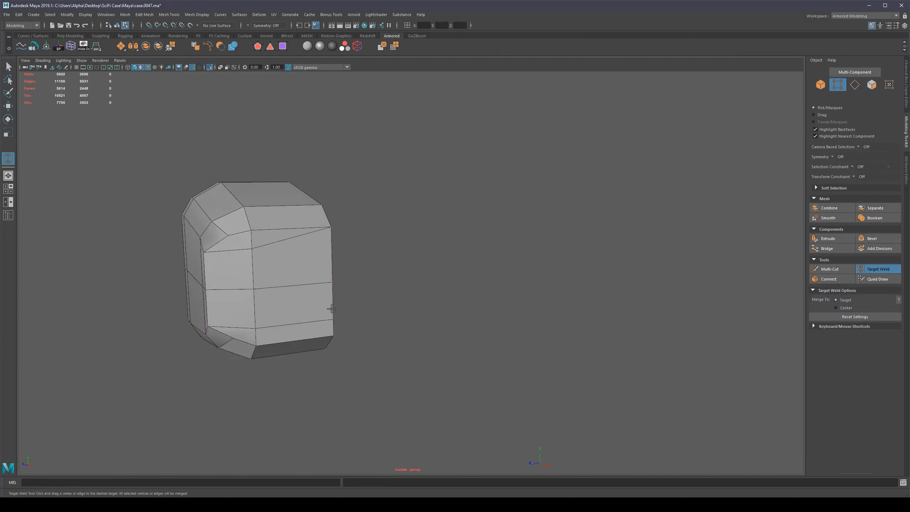
left_click_drag(333, 335, 333, 337)
left_click_drag(333, 337, 317, 302, "alt")
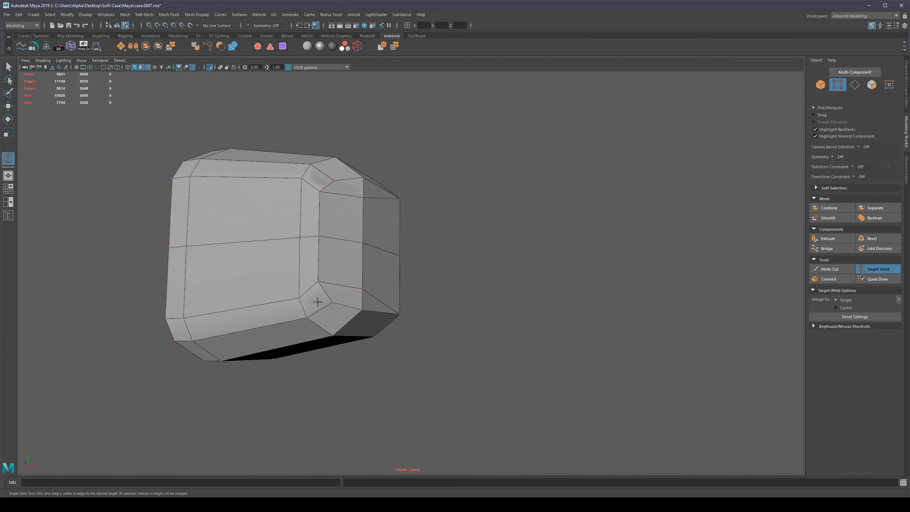
left_click_drag(369, 218, 389, 228, "alt")
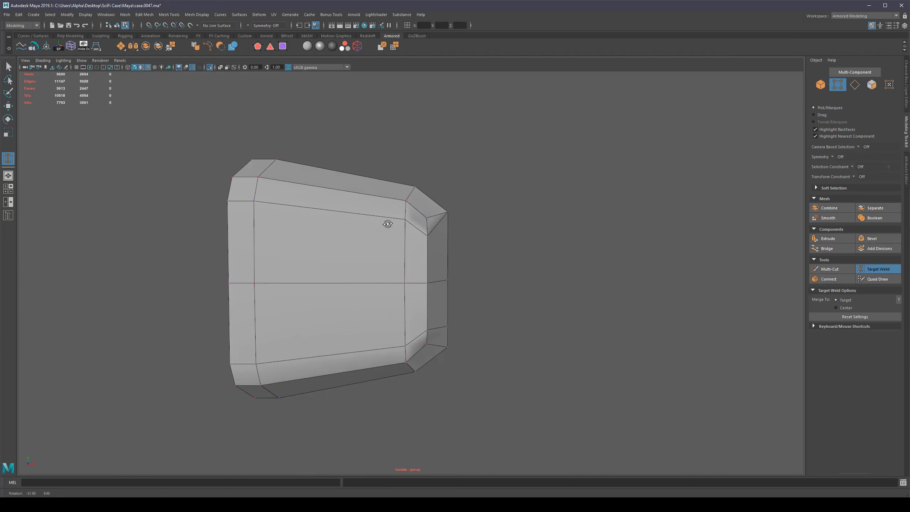
key("ctrl+z")
left_click_drag(492, 263, 449, 275, "alt")
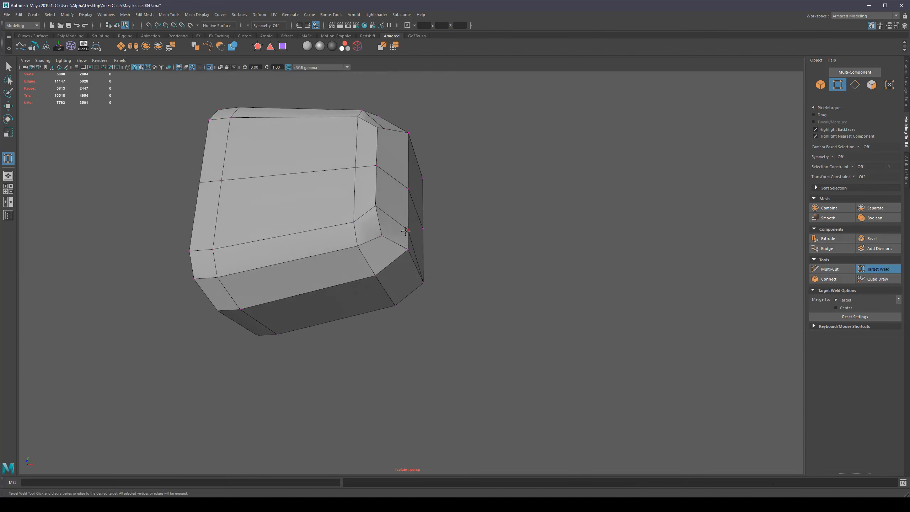
scroll(439, 238, "down", 5)
left_click_drag(410, 250, 389, 294)
Delete the edge loop running through the middle of the small block.
key("q")
key("F10")
double_click(325, 272)
scroll(355, 304, "up", 3)
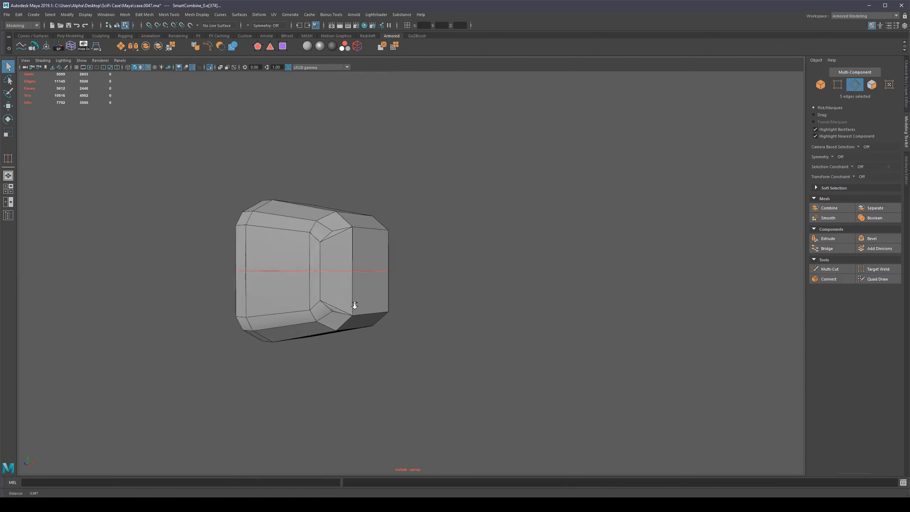
key("ctrl+Delete")
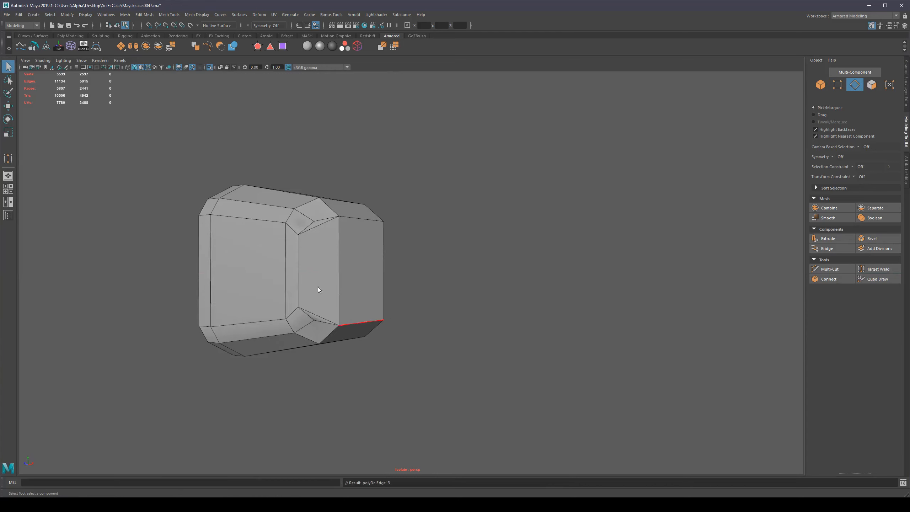
Select and frame the small block's corner face to examine the shape left by the vertex welds.
mouse_move(317, 287)
left_mouse_down("alt")
mouse_move(313, 212)
mouse_move(321, 204)
mouse_move(304, 254)
mouse_move(270, 255)
left_mouse_up("alt")
left_click_drag(242, 329, 259, 307, "alt")
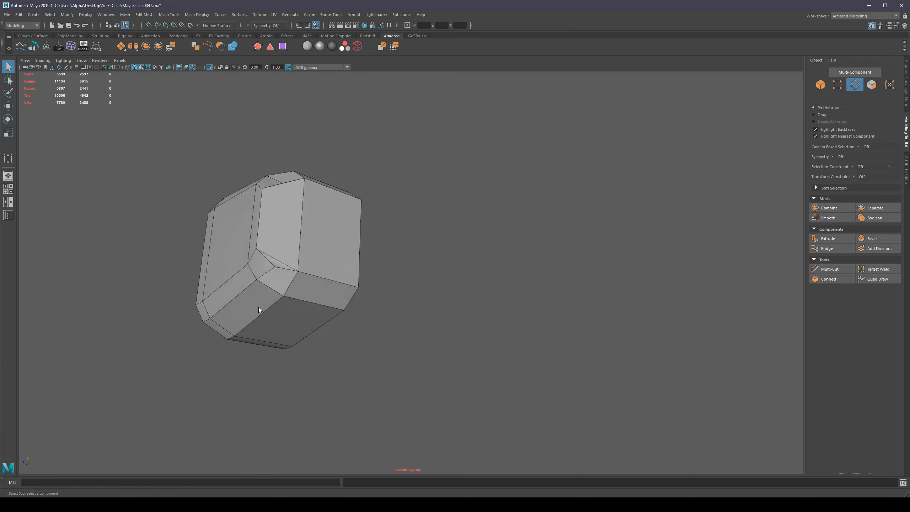
key("alt+F9")
key("F11")
left_click(274, 264)
key("f")
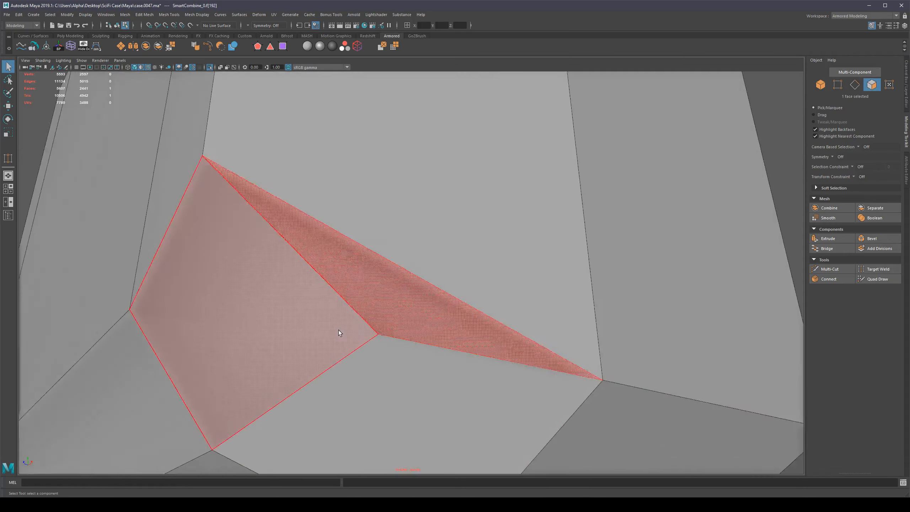
left_click_drag(339, 331, 393, 294, "alt")
scroll(398, 330, "down", 10)
scroll(405, 320, "up", 5)
Undo the edge loop deletion and the vertex welds on the small block.
key("ctrl+z")
key("ctrl+z")
key("ctrl+z")
key("ctrl+z")
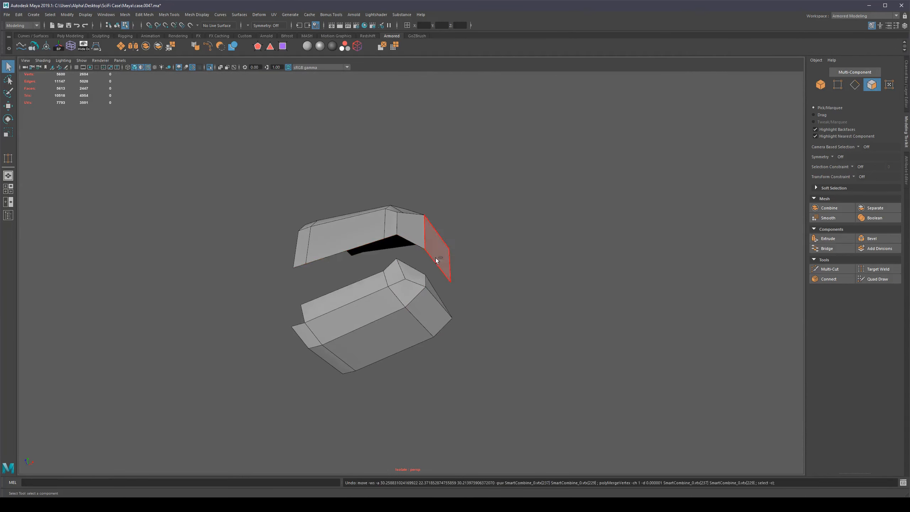
key("ctrl+z")
key("ctrl+z")
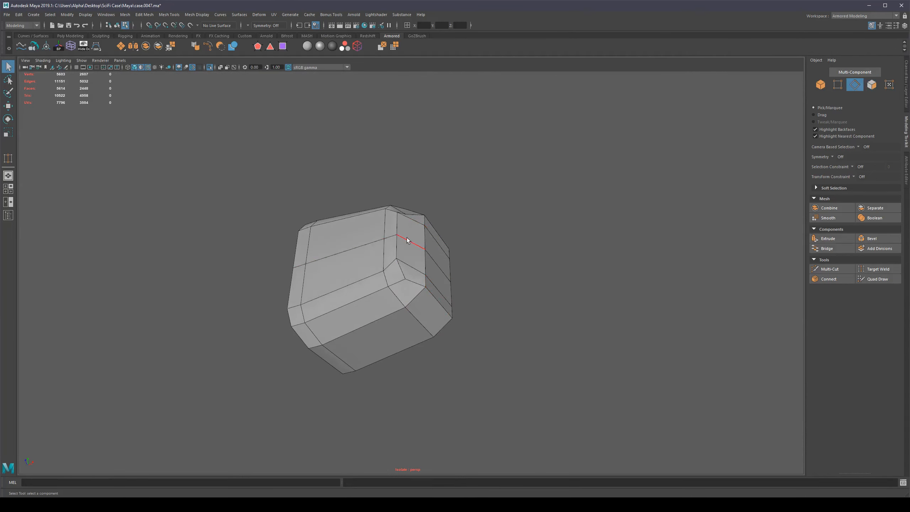
Delete only the small block's middle edge loop and show the full case again.
key("ctrl+Delete")
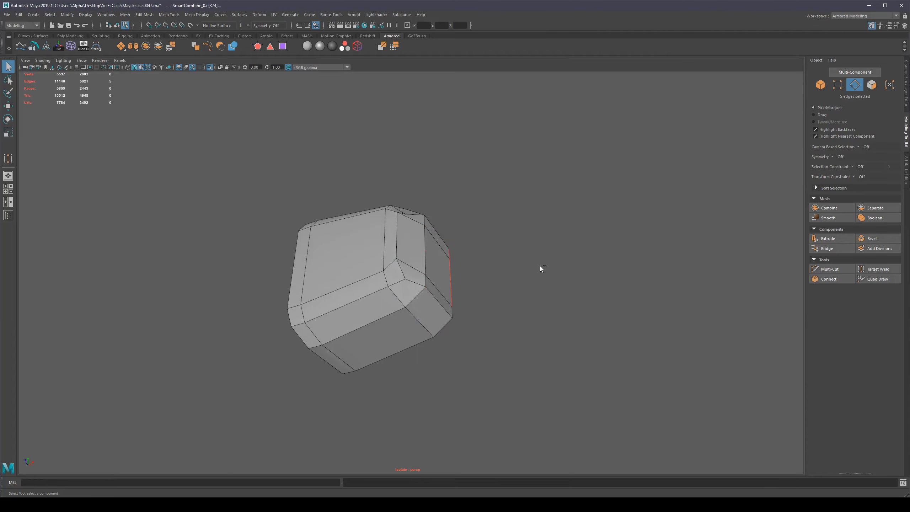
right_click_drag(417, 294, 465, 271)
scroll(466, 271, "down", 5)
key("ctrl+1")
scroll(451, 284, "down", 4)
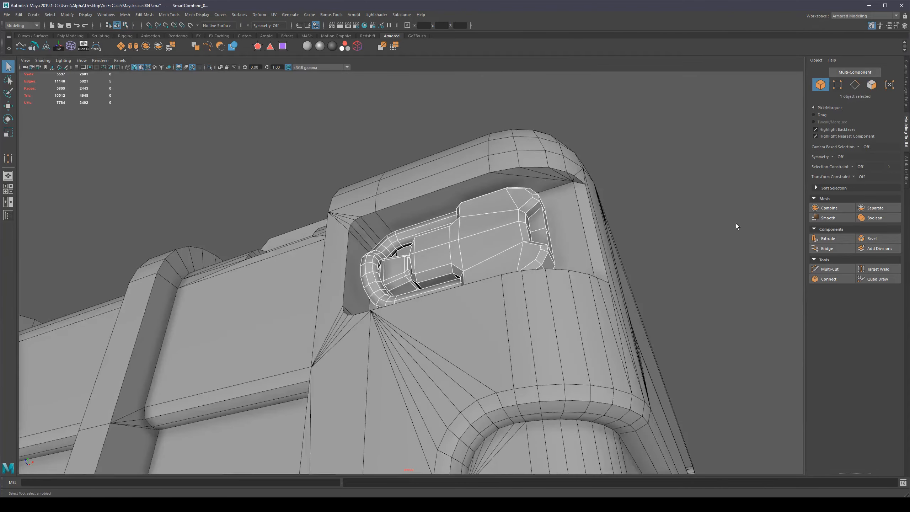
Check the combined latch mesh for n-gons, clear the selection, and examine the corner latch up close.
left_click_drag(735, 223, 756, 251, "alt")
left_click(752, 251)
left_click(500, 266)
left_click_drag(503, 280, 527, 283, "alt")
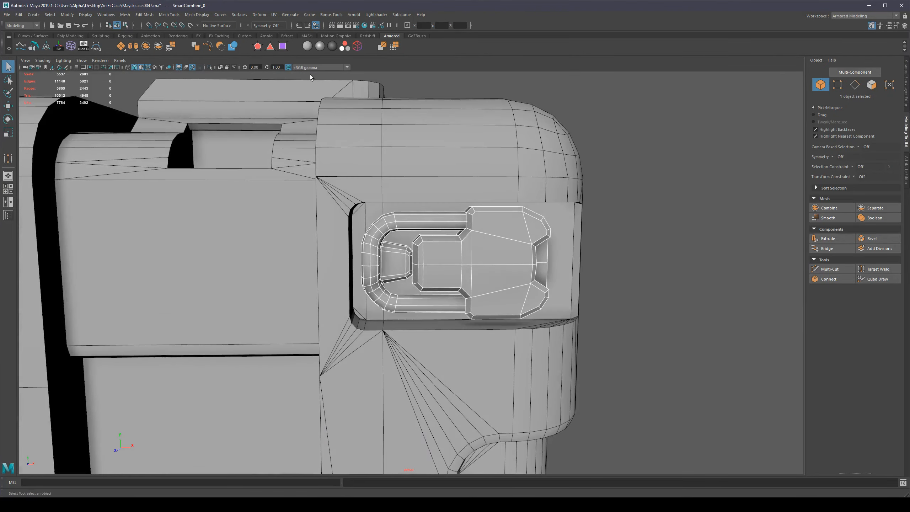
left_click(258, 46)
left_click(667, 262)
middle_click_drag(667, 262, 595, 258, "alt")
scroll(422, 223, "up", 5)
middle_click_drag(469, 184, 453, 219, "alt")
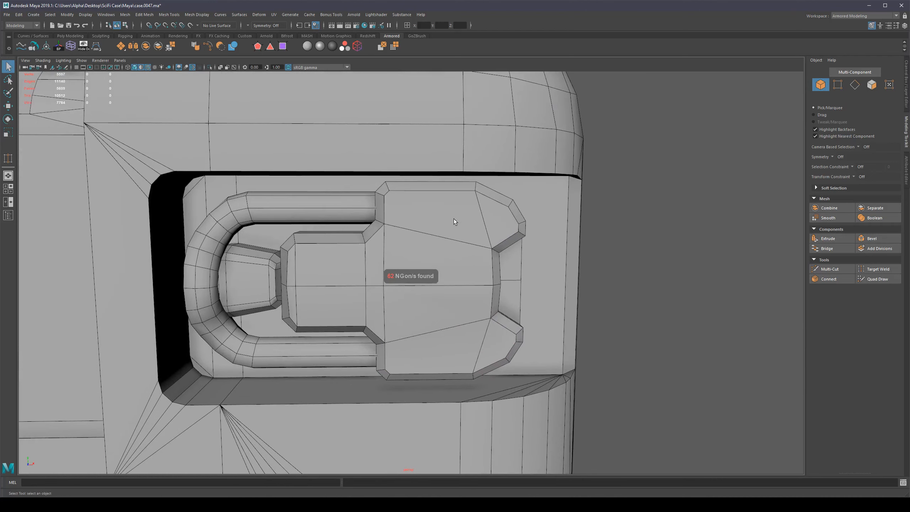
Connect the vertices across the latch plate's two inner corners to split its n-gons and check the mesh again.
left_click(399, 195)
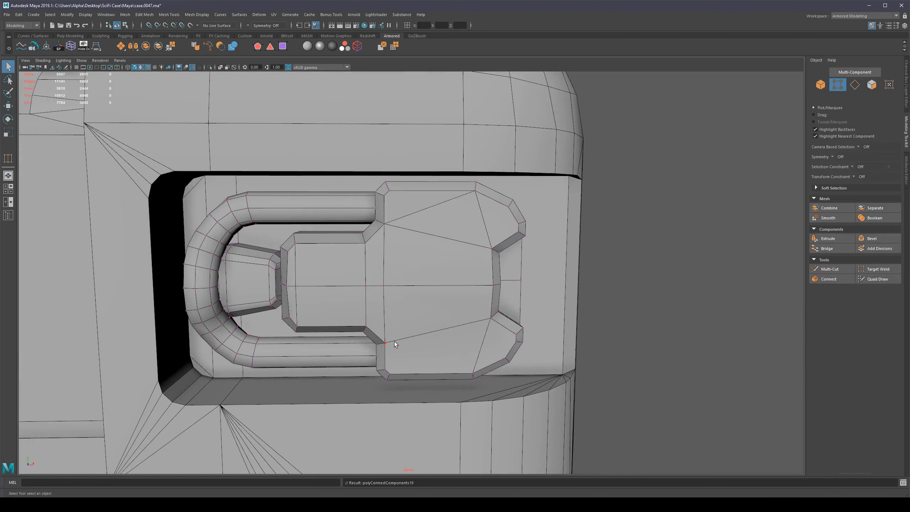
scroll(400, 284, "down", 5)
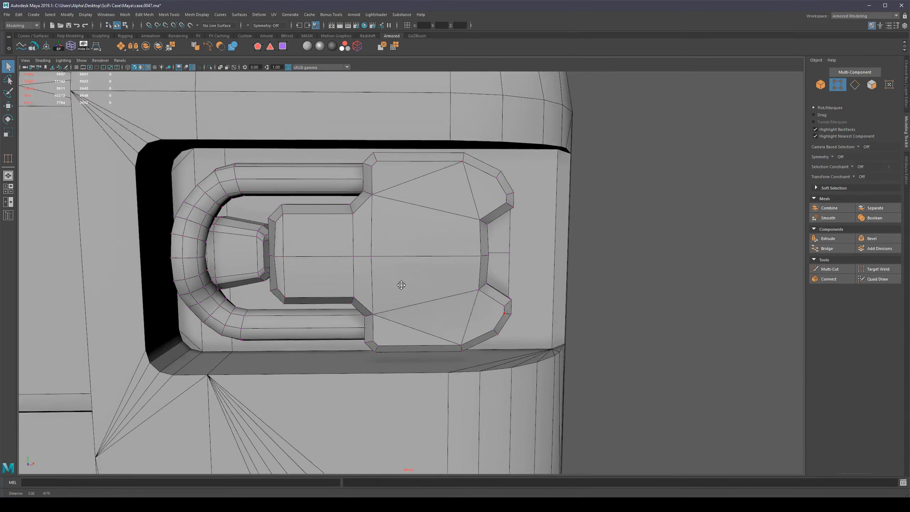
left_click_drag(423, 283, 478, 248, "alt")
key("F8")
left_click(259, 48)
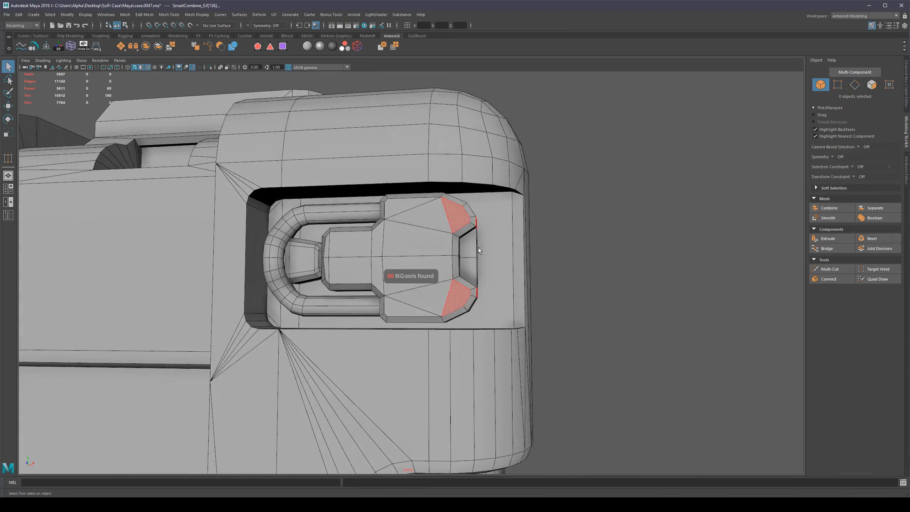
Connect the vertices across the plate's two chamfered outer corners and run the n-gon check again.
scroll(478, 248, "up", 5)
middle_click_drag(488, 160, 443, 205, "alt")
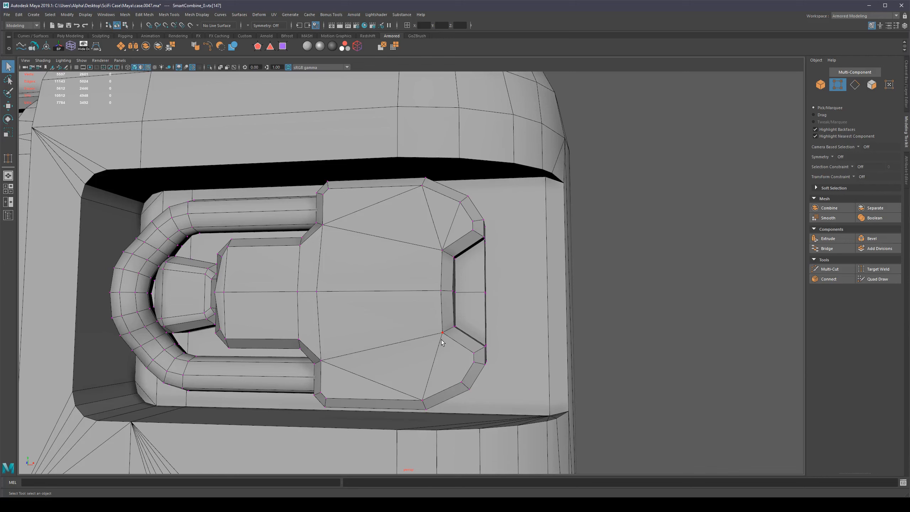
right_click_drag(386, 333, 409, 312)
scroll(405, 316, "down", 5)
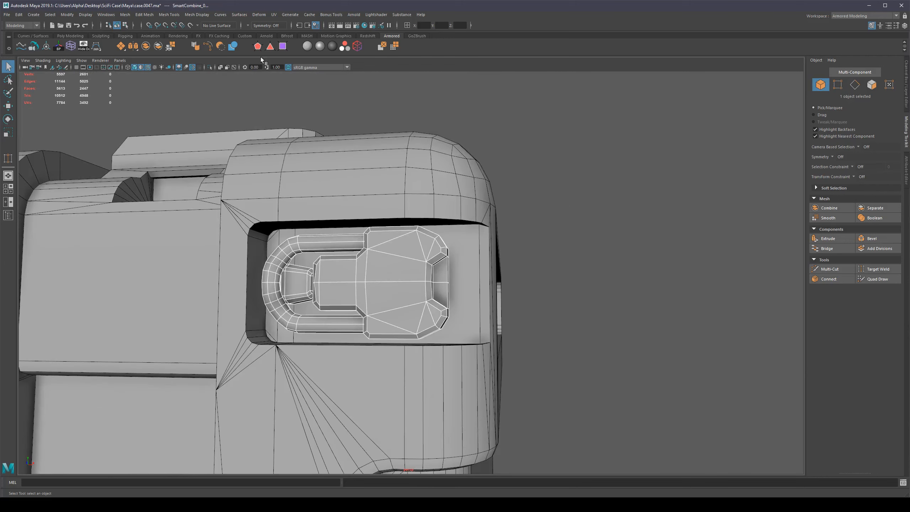
left_click(258, 47)
Split the two n-gons on the latch's end faces beside the notch by connecting their vertices diagonally.
left_click_drag(429, 295, 389, 295, "alt")
scroll(480, 245, "up", 5)
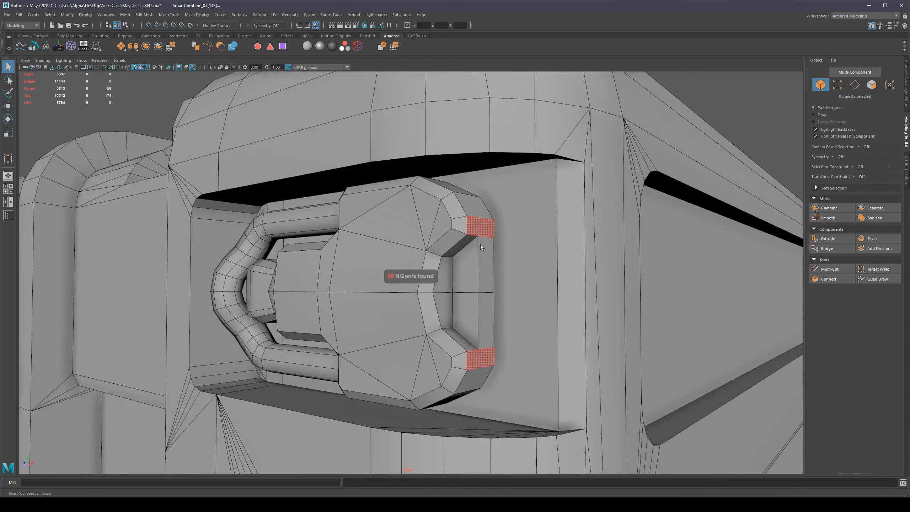
left_click_drag(481, 245, 426, 217, "alt")
right_click_drag(426, 216, 398, 218)
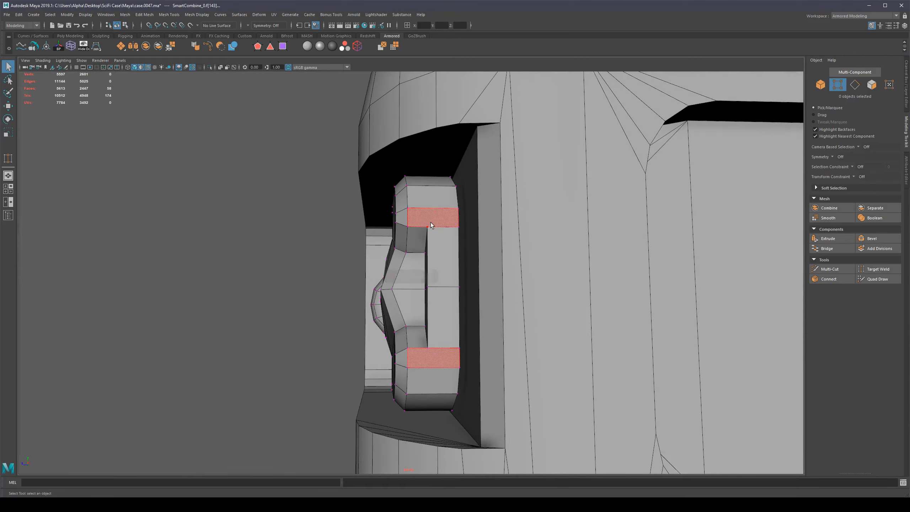
left_click(413, 207, "shift")
key("alt+c")
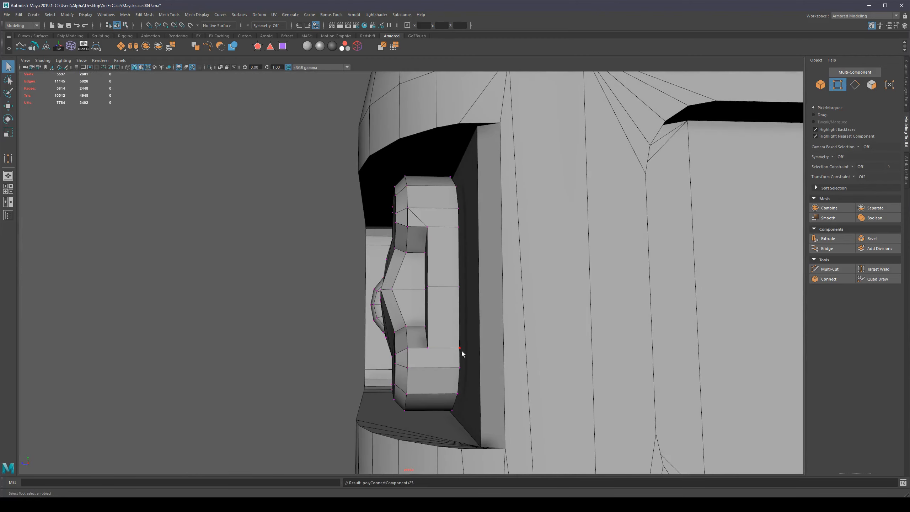
key("F8")
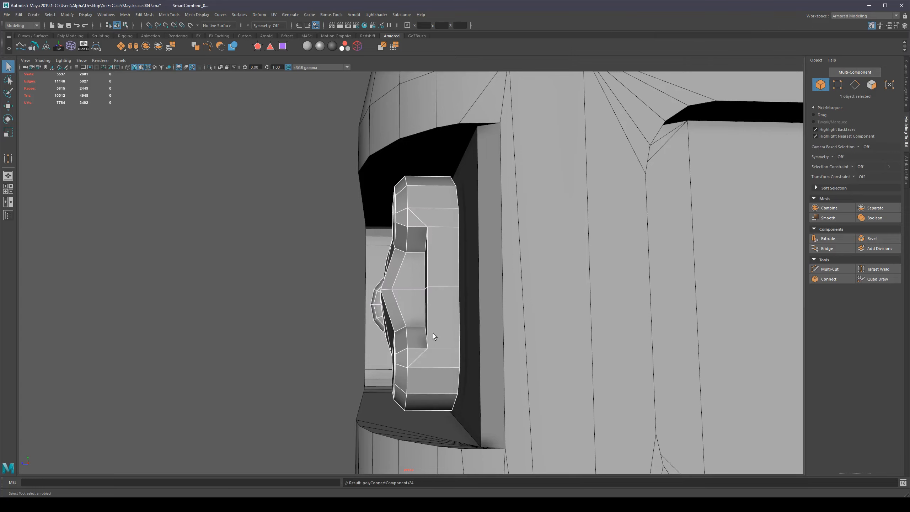
Isolate the combined latch mesh and check it for remaining n-gons.
key("ctrl+1")
left_click(269, 47)
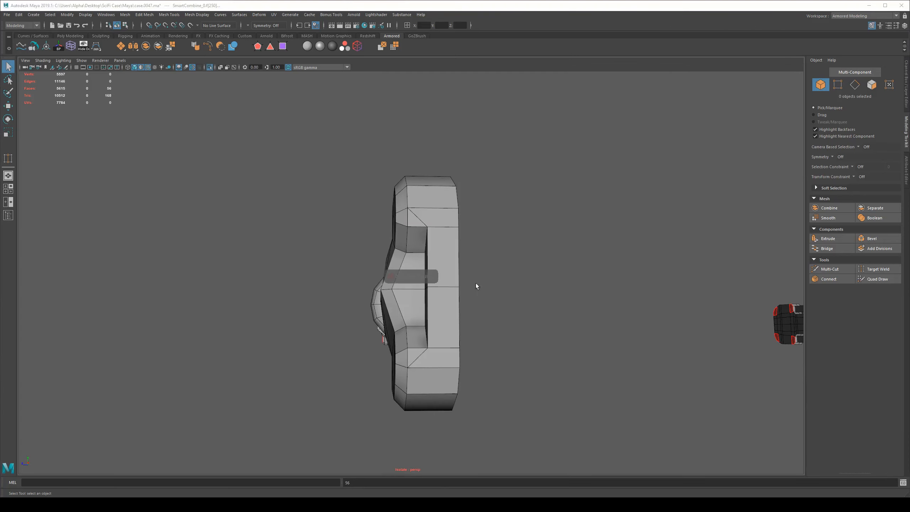
left_click_drag(475, 283, 436, 345, "alt")
key("F8")
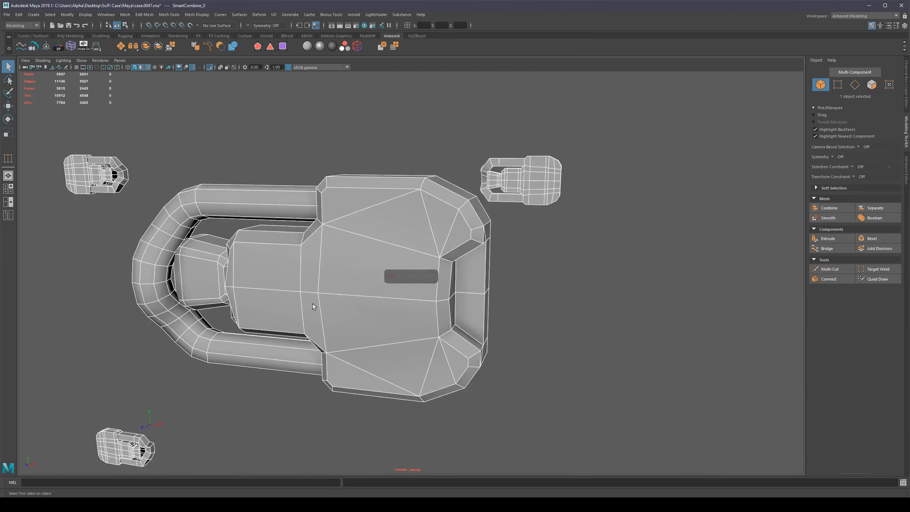
Mirror the simplified latch onto the case's other corners and show the full case again.
mouse_move(312, 303)
left_mouse_down("alt")
mouse_move(419, 305)
mouse_move(309, 305)
left_mouse_up("alt")
scroll(309, 304, "down", 12)
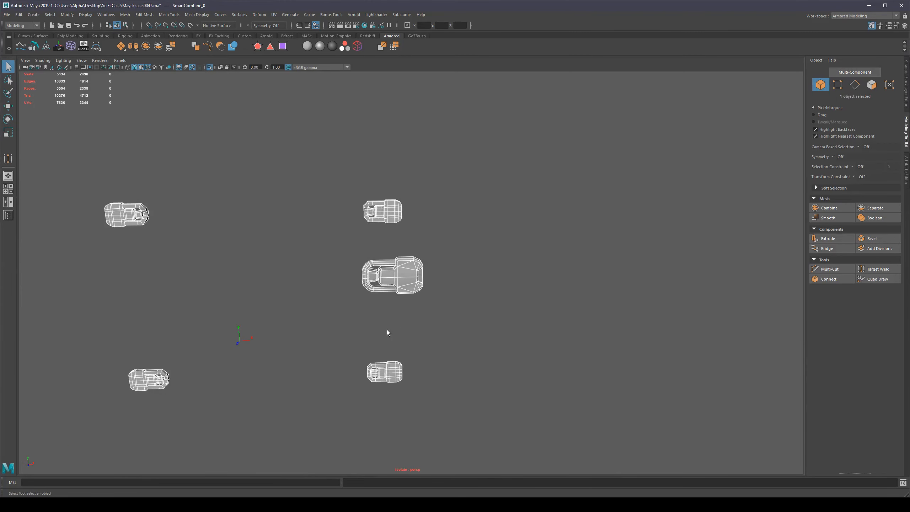
key("ctrl+z")
key("ctrl+z")
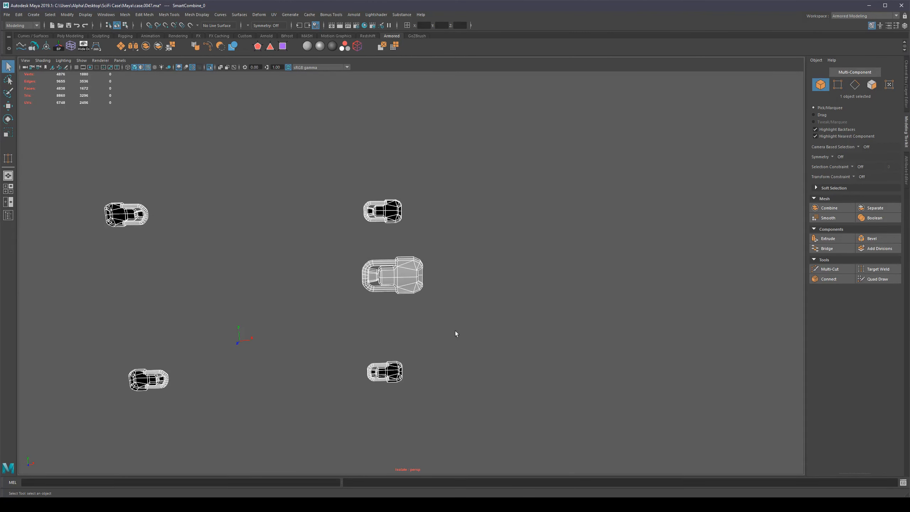
left_click_drag(455, 331, 512, 285, "alt")
scroll(395, 330, "down", 5)
key("ctrl+1")
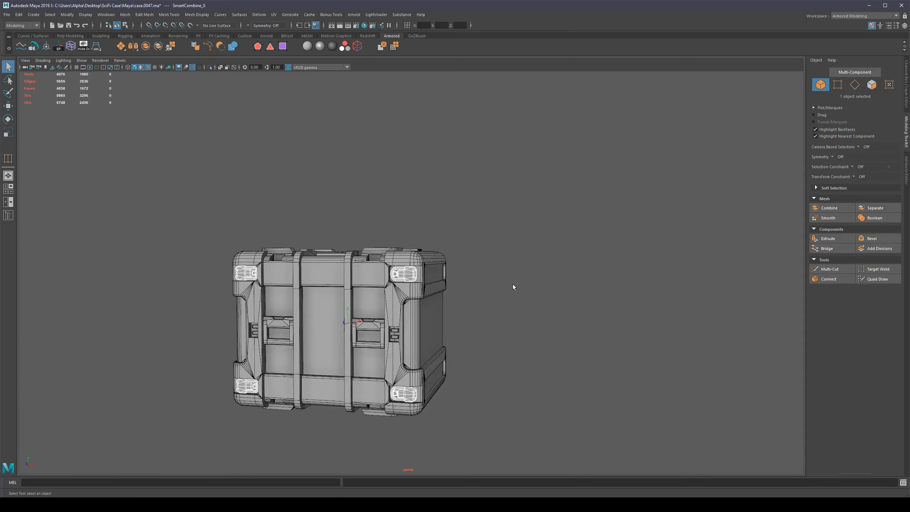
Zoom in on a corner, reselect the combined latch mesh and check it for n-gons.
scroll(515, 283, "up", 5)
left_click(522, 287)
scroll(463, 281, "up", 5)
scroll(464, 280, "up", 3)
left_click(402, 277)
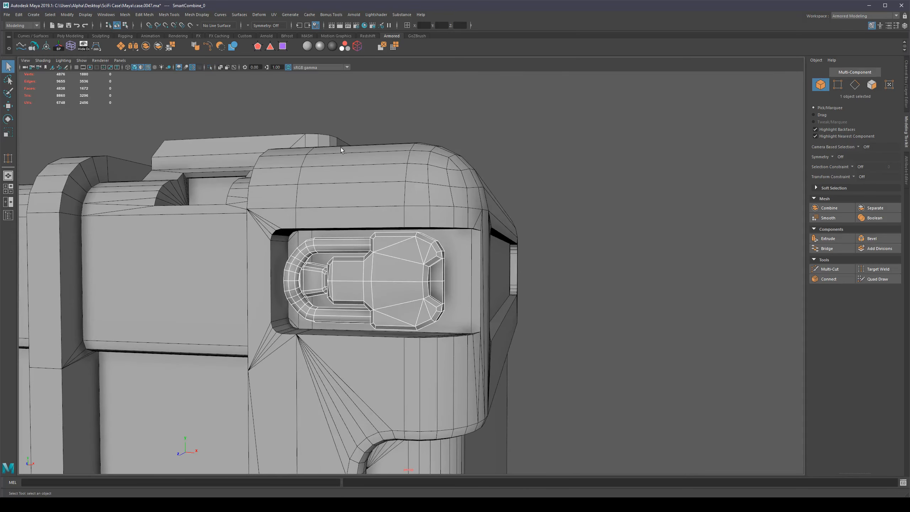
left_click(261, 46)
Review the whole case with its mirrored latches and save the scene as the incremented version case.0048.
scroll(517, 282, "down", 5)
middle_click_drag(514, 276, 534, 104, "alt")
right_click_drag(533, 104, 419, 138, "alt")
left_click_drag(419, 137, 477, 251, "alt")
right_click_drag(457, 237, 587, 271, "alt")
middle_click_drag(587, 271, 629, 228, "alt")
left_click_drag(628, 227, 607, 240, "alt")
middle_click_drag(611, 237, 651, 239, "alt")
key("ctrl+alt+s")
Isolate the latch mesh, select all faces of the small block inside the ring and frame them.
left_click_drag(640, 227, 583, 218, "alt")
right_click_drag(544, 139, 547, 136)
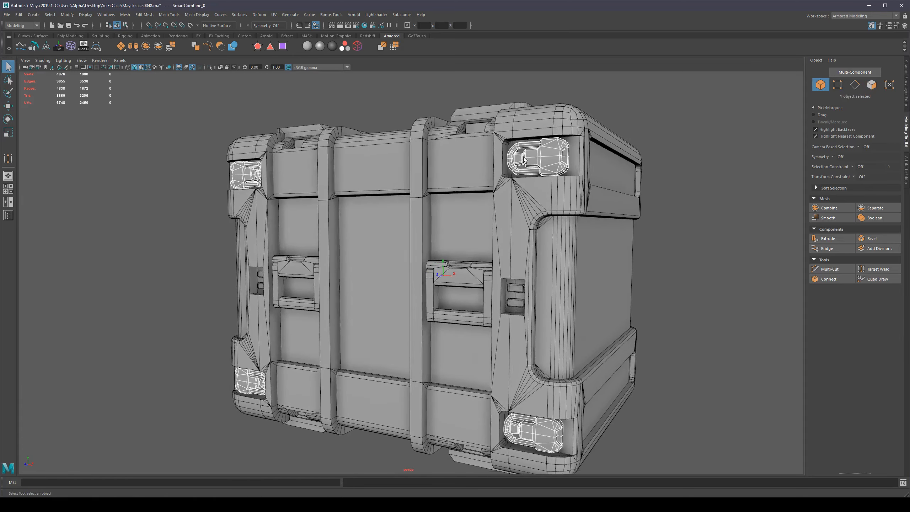
key("f")
key("ctrl+1")
right_click_drag(455, 187, 452, 198)
double_click(451, 194)
key("f")
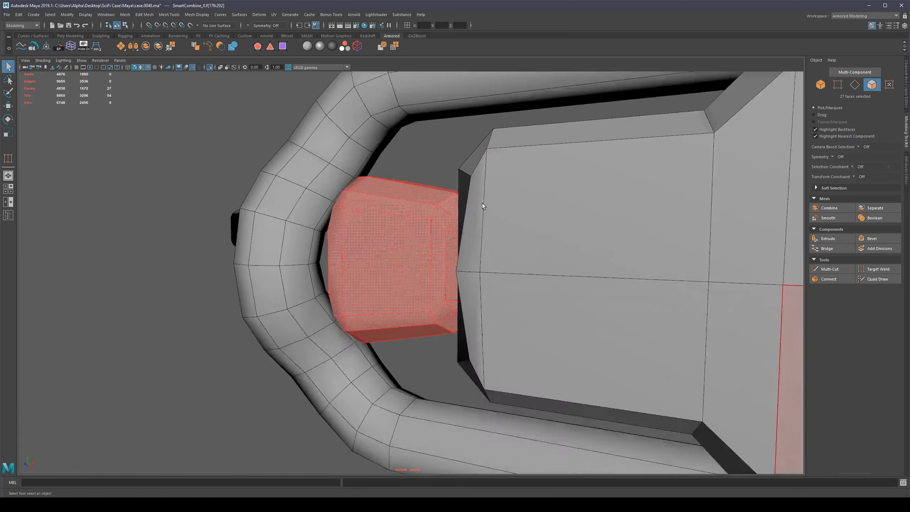
Select the middle edge loops running through the small block's bevels and delete them.
left_click_drag(452, 197, 410, 247, "alt")
right_click_drag(407, 243, 404, 194)
left_click(415, 224)
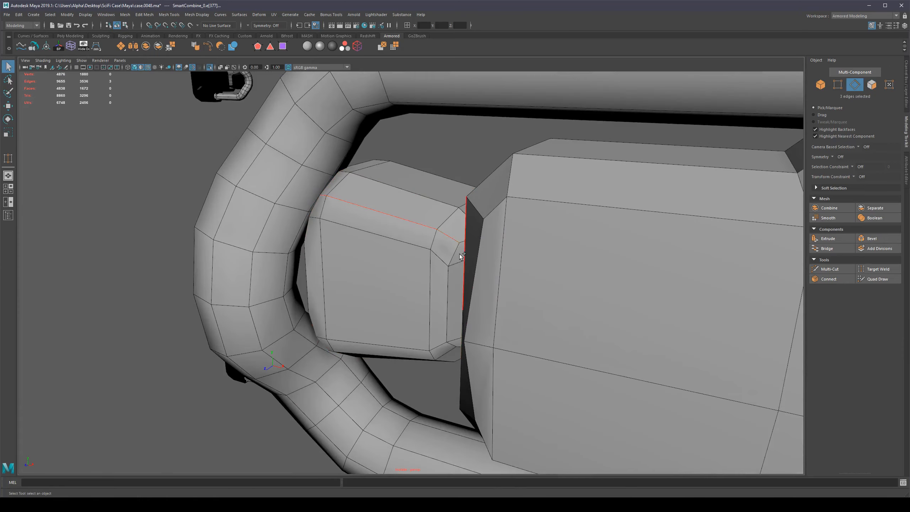
left_click_drag(452, 304, 453, 268, "alt")
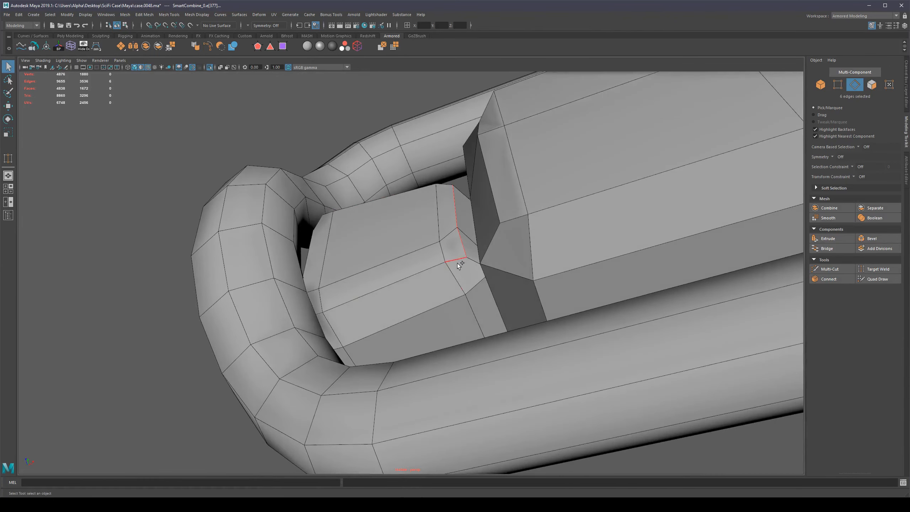
double_click(457, 263, "shift")
left_click_drag(394, 288, 443, 263, "alt")
key("Delete")
double_click(432, 330)
scroll(447, 286, "down", 5)
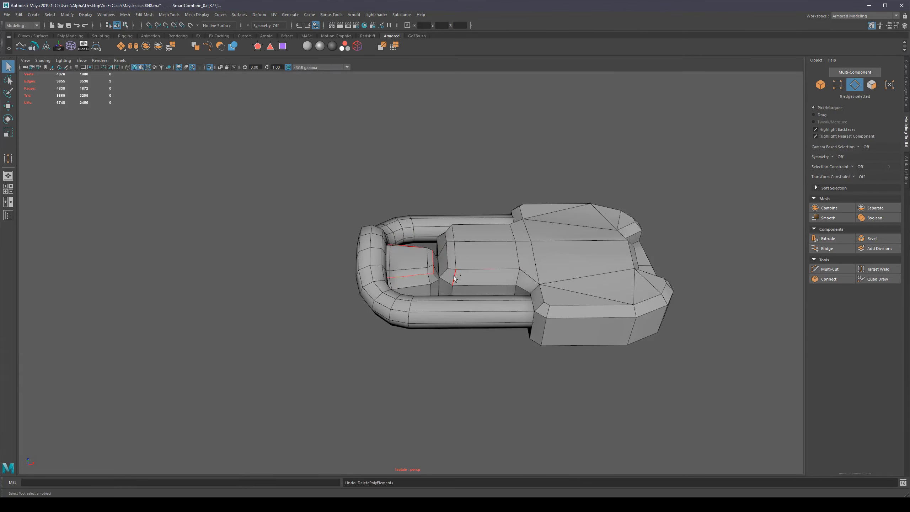
Show the full case again and reselect the latch mesh to examine the simplified block in its recess.
right_click_drag(433, 271, 465, 237)
scroll(447, 265, "down", 5)
key("ctrl+1")
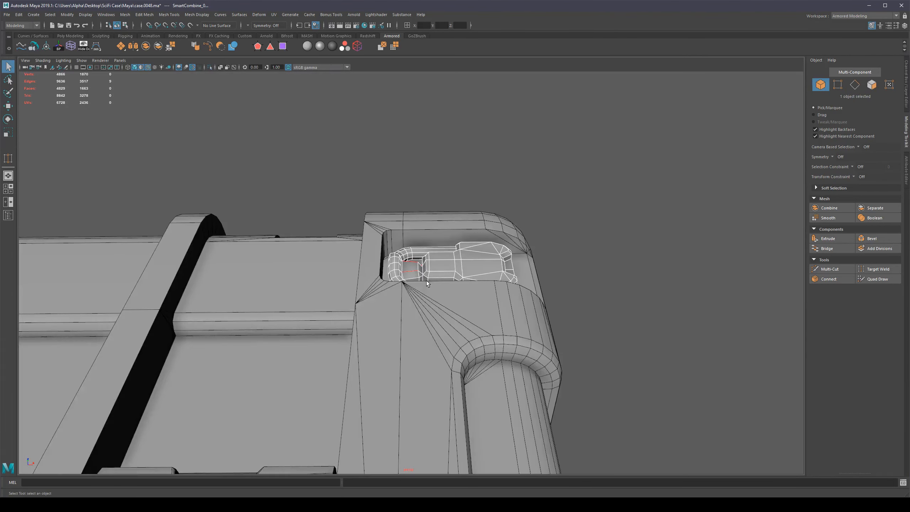
left_click_drag(426, 280, 388, 320, "alt")
left_click(553, 143)
left_click(474, 282)
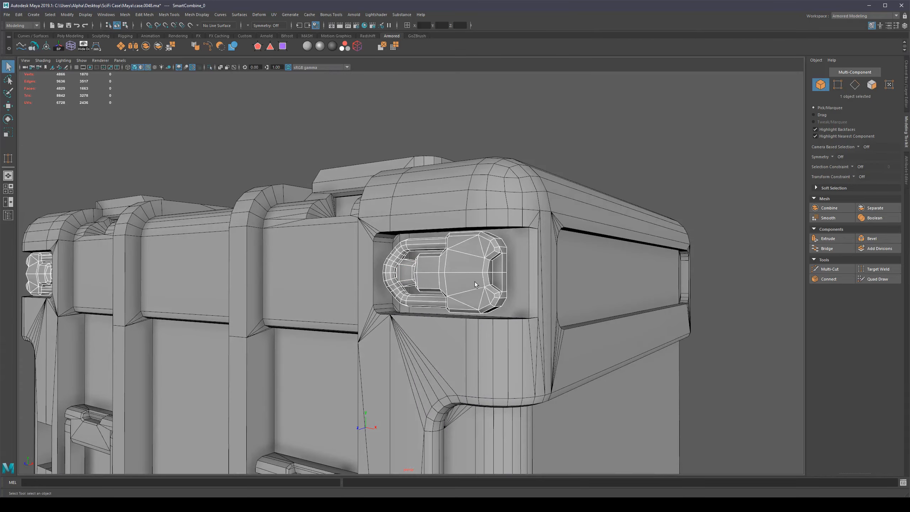
Isolate the small block's faces from the latch mesh, frame them and turn to the block's side.
scroll(475, 282, "up", 4)
key("ctrl+1")
left_click_drag(526, 267, 559, 278, "alt")
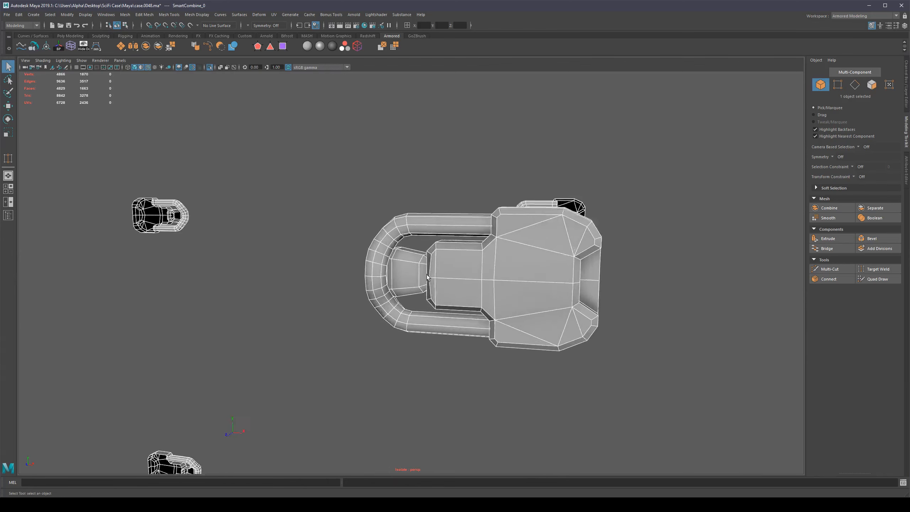
scroll(411, 250, "up", 4)
right_click_drag(410, 251, 410, 270)
double_click(410, 270)
key("ctrl+1")
key("ctrl+1")
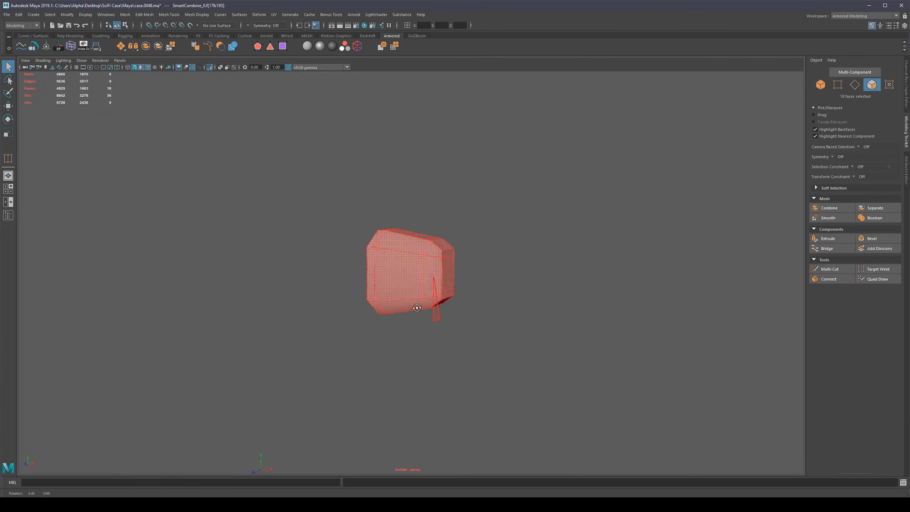
mouse_move(417, 309)
left_mouse_down("alt")
mouse_move(336, 301)
mouse_move(434, 311)
left_mouse_up("alt")
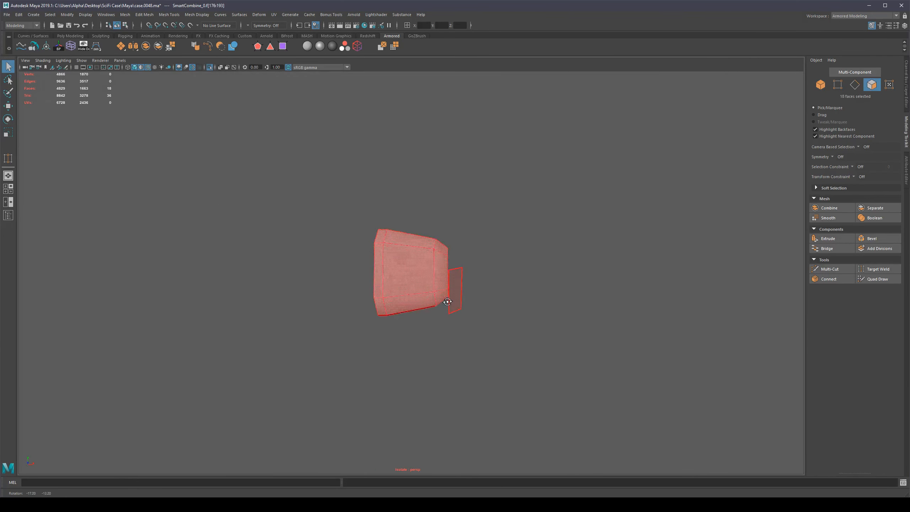
key("f")
left_click_drag(517, 242, 473, 244, "alt")
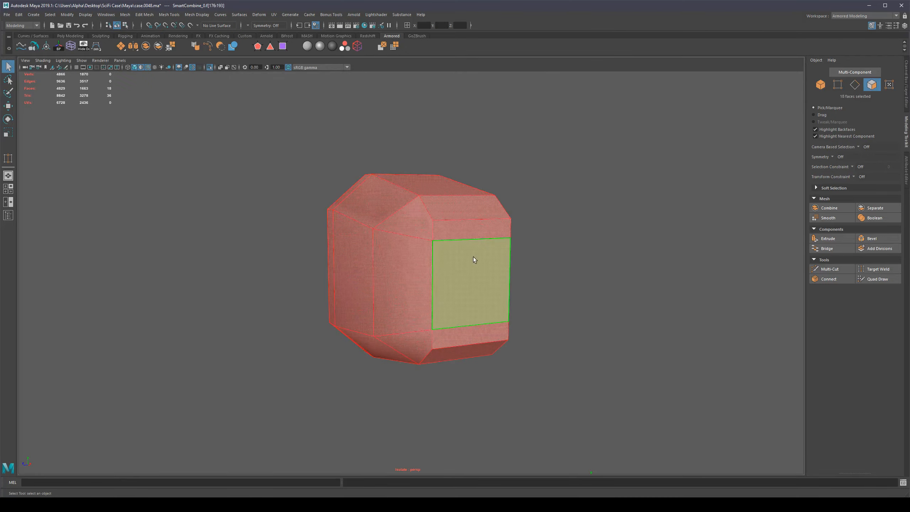
Target-weld the two inner vertices on the small block's side edge to the neighbouring corner vertices above and below.
right_click_drag(474, 259, 437, 259)
key("y")
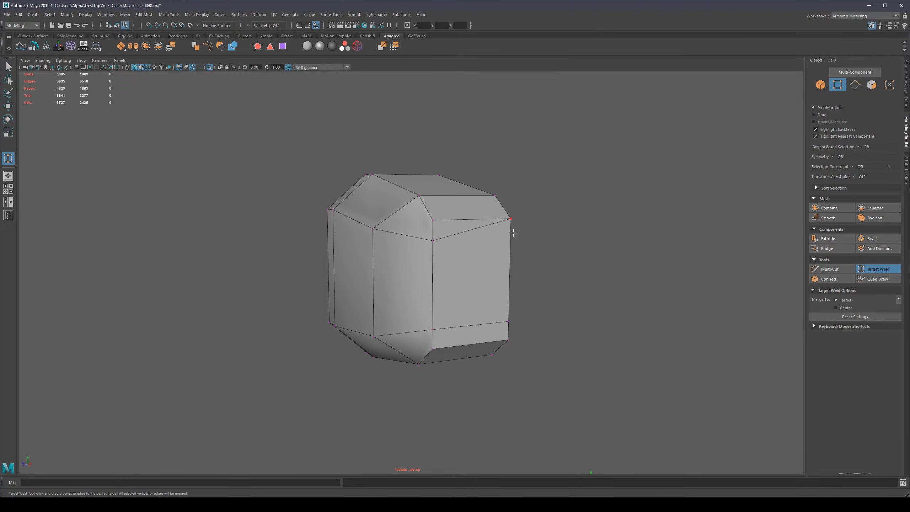
left_click_drag(510, 340, 510, 340)
key("q")
key("F8")
scroll(433, 323, "down", 5)
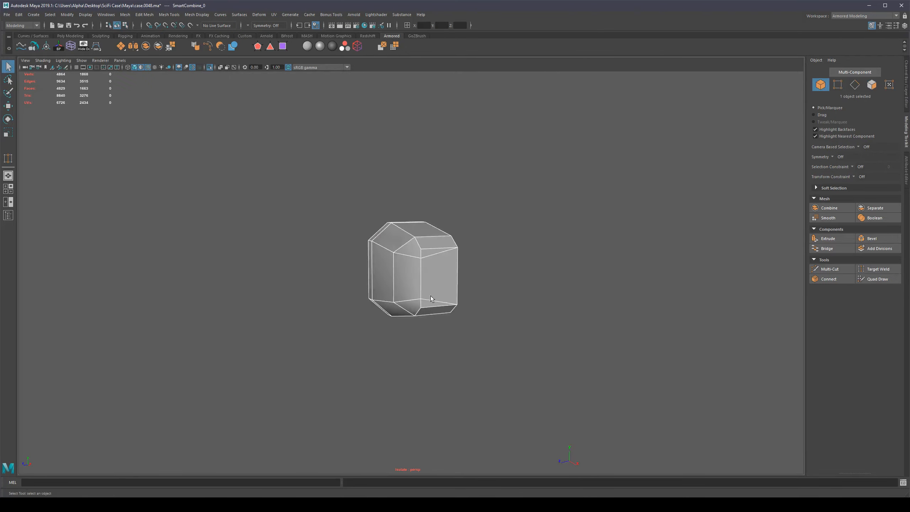
Show the full case, remove the middle edge through the latch's end notch and connect two vertices inside the notch.
left_click_drag(437, 295, 470, 307, "alt")
key("ctrl+1")
scroll(493, 289, "down", 4)
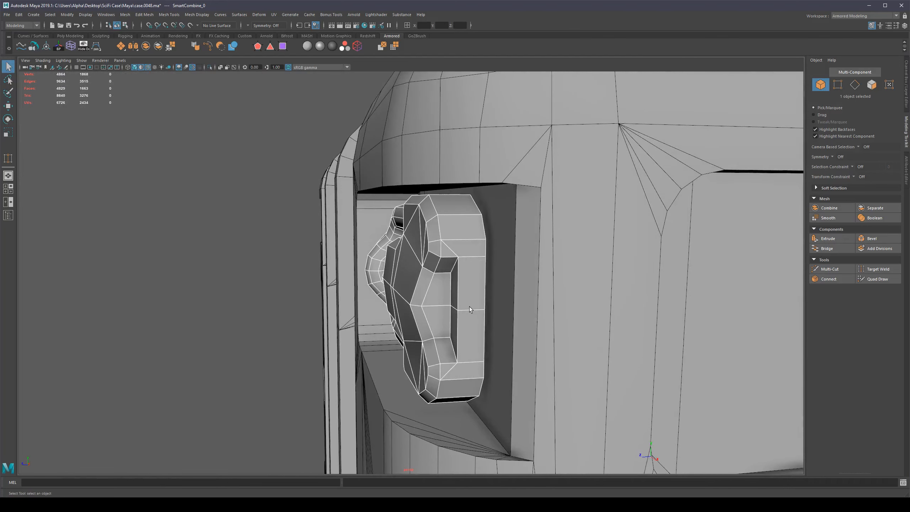
key("F10")
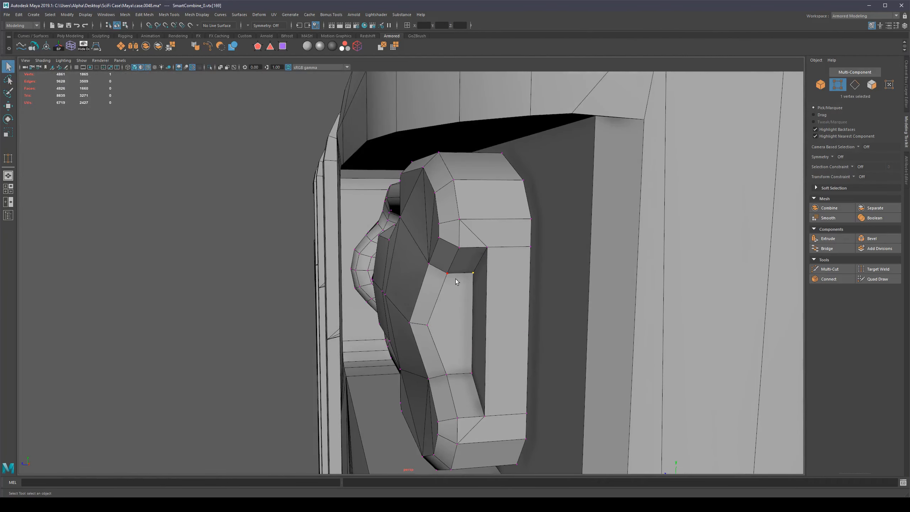
key("ctrl+shift+e")
scroll(447, 323, "down", 4)
left_click_drag(446, 323, 505, 316, "alt")
left_click_drag(627, 201, 584, 270, "alt")
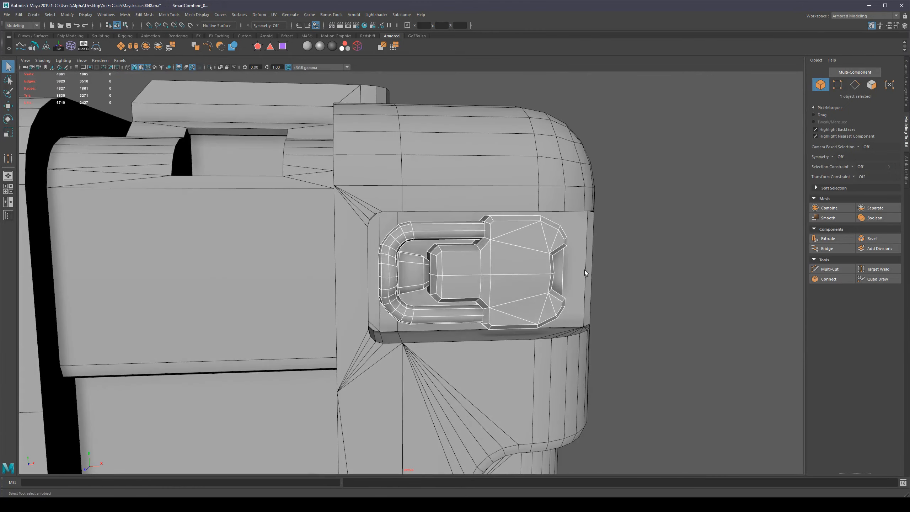
Isolate the latch mesh and select the face loops along the hidden back of its U-shaped handle.
scroll(398, 243, "up", 3)
key("ctrl+1")
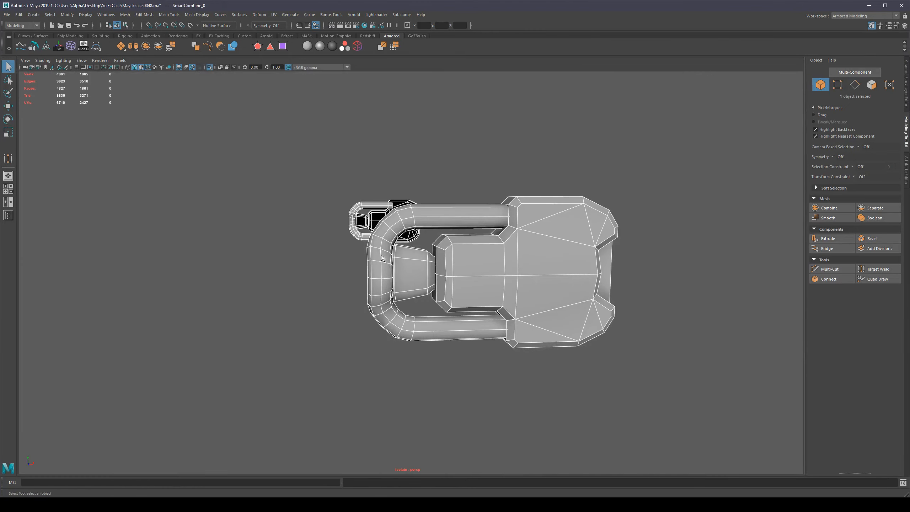
key("F10")
scroll(376, 261, "up", 2)
left_click_drag(371, 264, 407, 233, "alt")
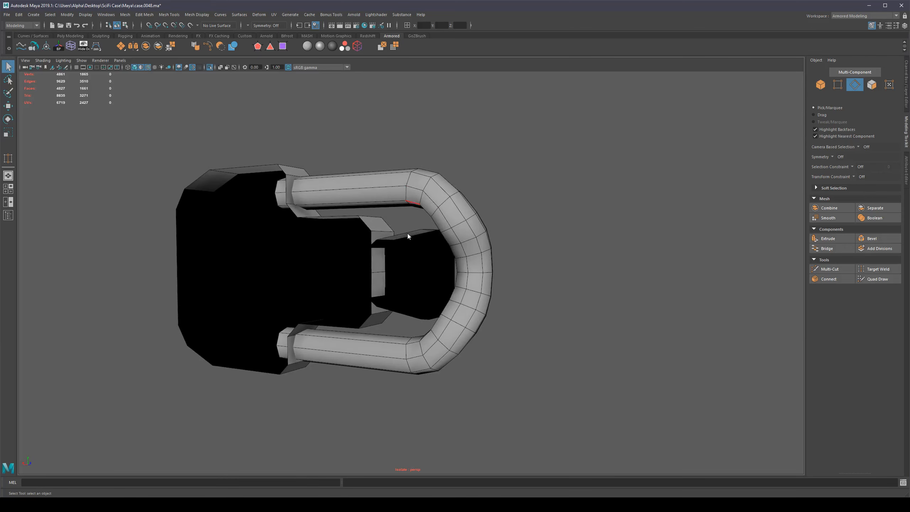
key("F11")
double_click(400, 193)
double_click(412, 194, "shift")
left_click(460, 179)
double_click(415, 181)
double_click(412, 193, "shift")
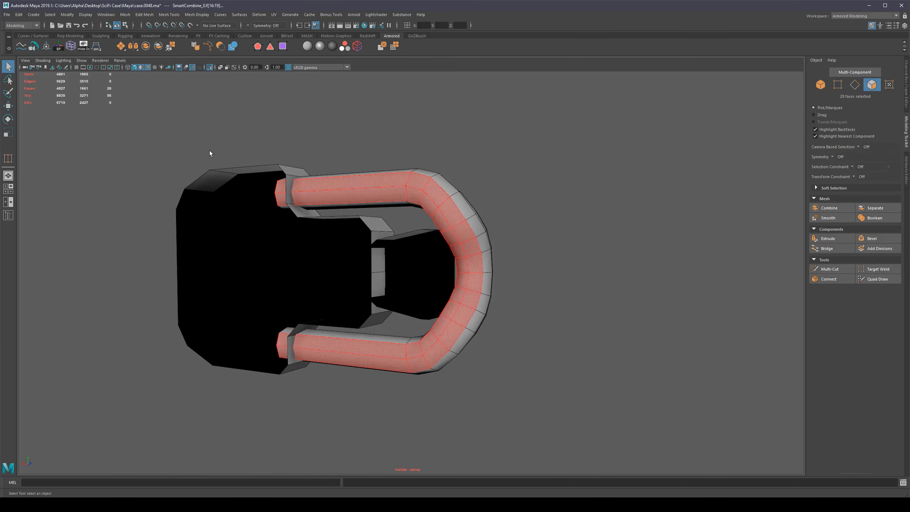
Examine the selected handle faces and all mirrored latch copies in the isolated view.
scroll(113, 96, "down", 5)
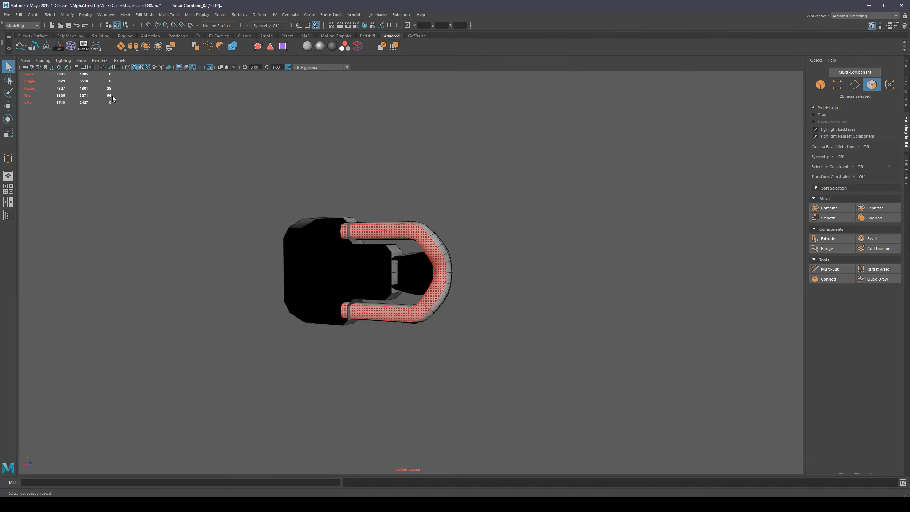
left_click_drag(382, 210, 413, 266, "alt")
scroll(413, 266, "down", 8)
left_click_drag(289, 252, 274, 251, "alt")
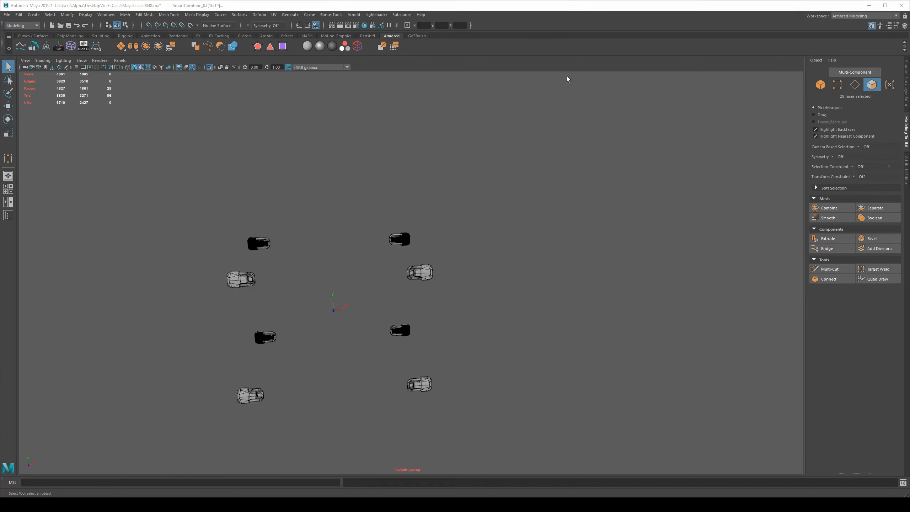
left_click_drag(453, 225, 123, 126, "alt")
scroll(389, 231, "down", 5)
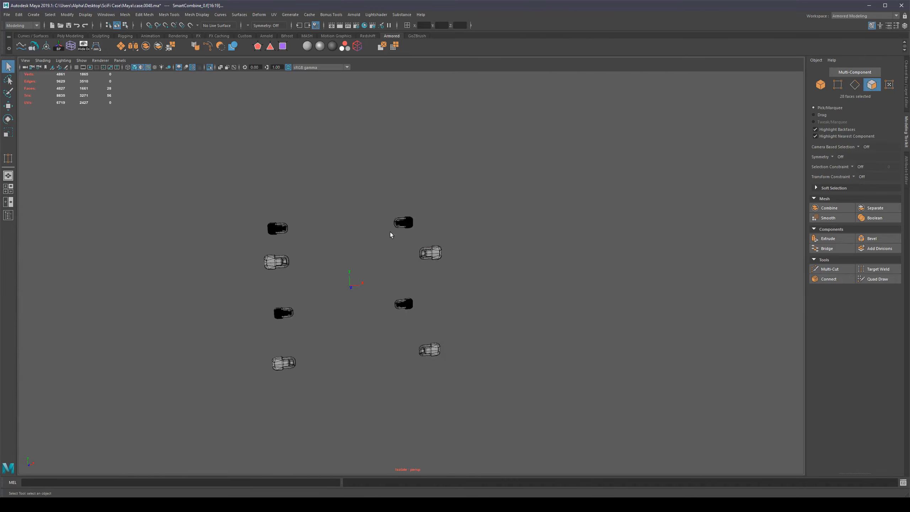
scroll(406, 235, "up", 5)
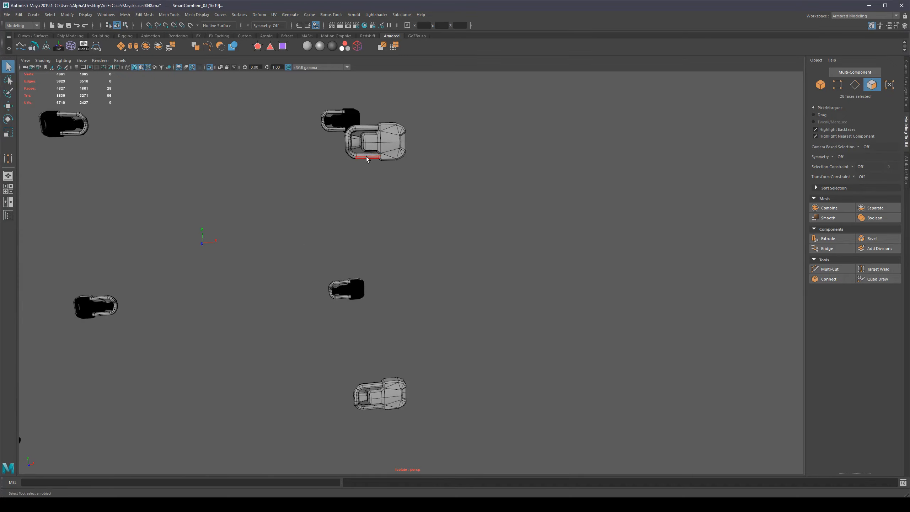
Show the full case again, check the selected back faces in the latch recess and delete them.
key("ctrl+1")
scroll(430, 204, "down", 3)
left_click_drag(452, 209, 461, 214, "alt")
left_click_drag(416, 169, 449, 177, "alt")
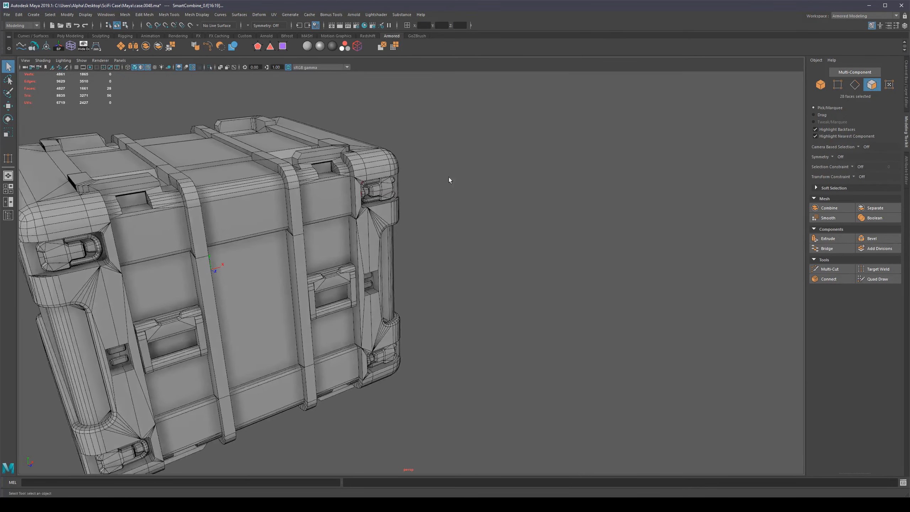
right_click_drag(329, 118, 393, 168, "alt")
middle_click_drag(392, 168, 430, 256, "alt")
right_click_drag(344, 216, 432, 301, "alt")
left_click_drag(356, 273, 308, 224, "alt")
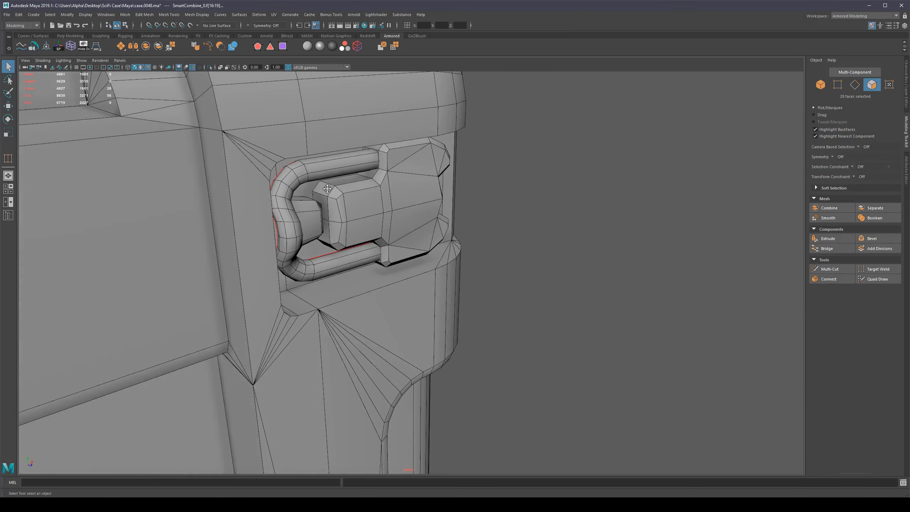
left_click_drag(327, 189, 310, 209, "alt")
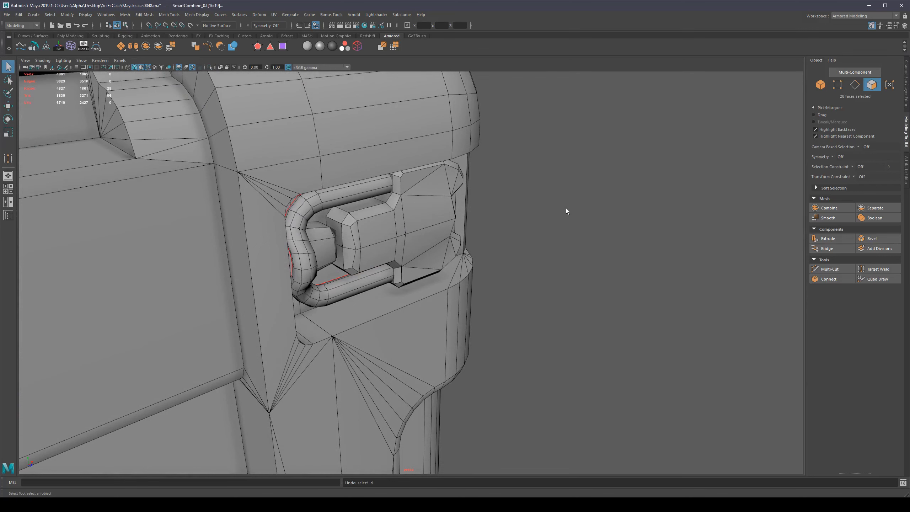
left_click_drag(535, 197, 441, 288, "alt")
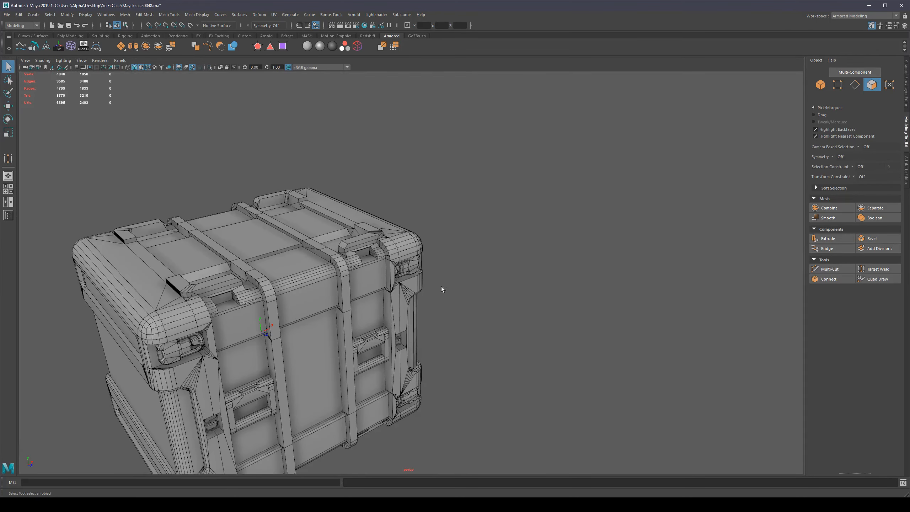
left_click(406, 267)
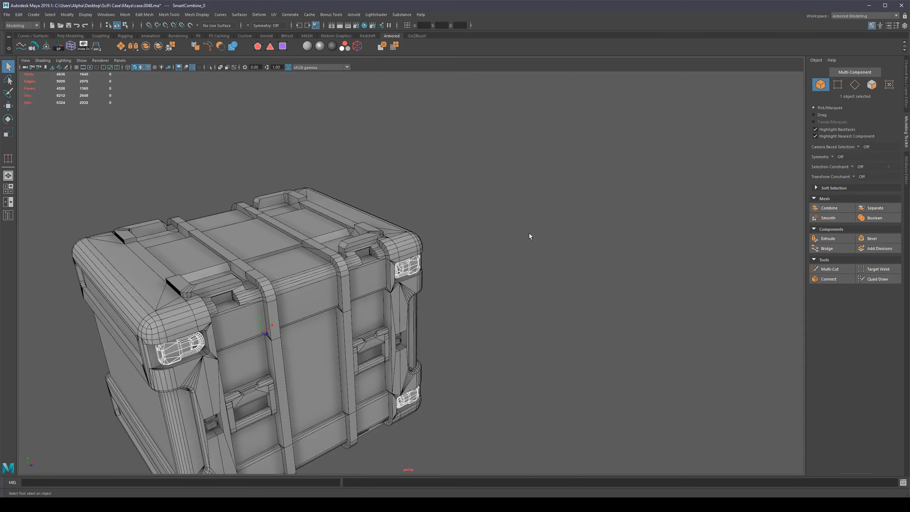
Deselect the latch mesh and examine the case's front and corner latches from several angles.
left_click_drag(539, 286, 500, 265, "alt")
left_click(488, 289)
scroll(422, 259, "up", 4)
mouse_move(398, 250)
left_mouse_down("alt")
mouse_move(344, 242)
mouse_move(391, 226)
mouse_move(398, 235)
left_mouse_up("alt")
scroll(426, 260, "down", 5)
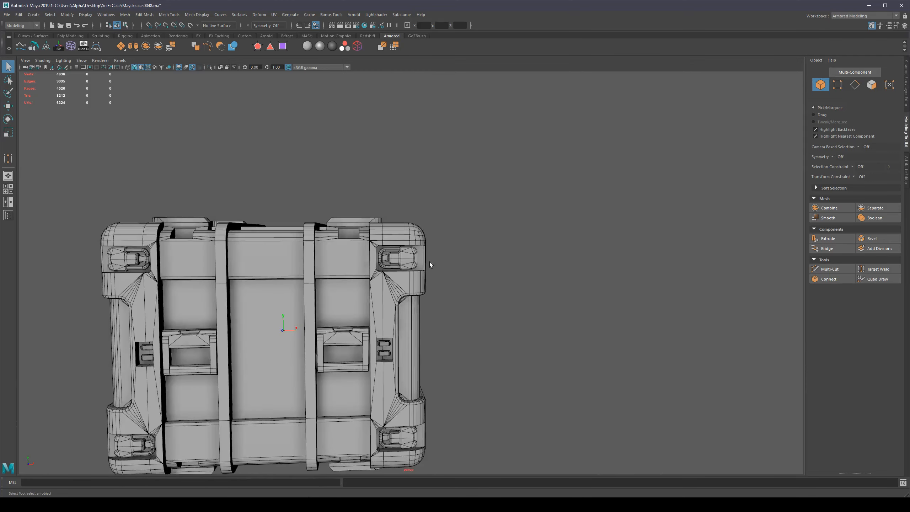
middle_click_drag(430, 262, 476, 204, "alt")
left_click_drag(476, 203, 424, 206, "alt")
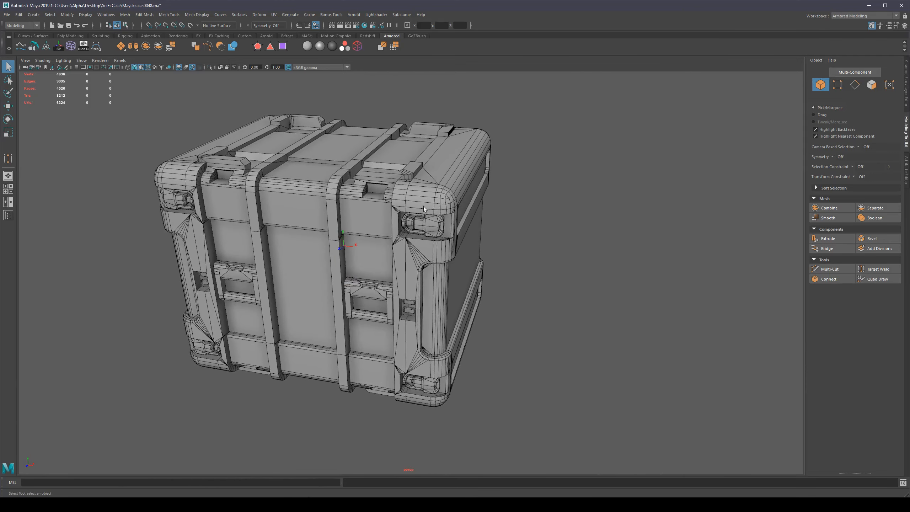
scroll(424, 206, "up", 5)
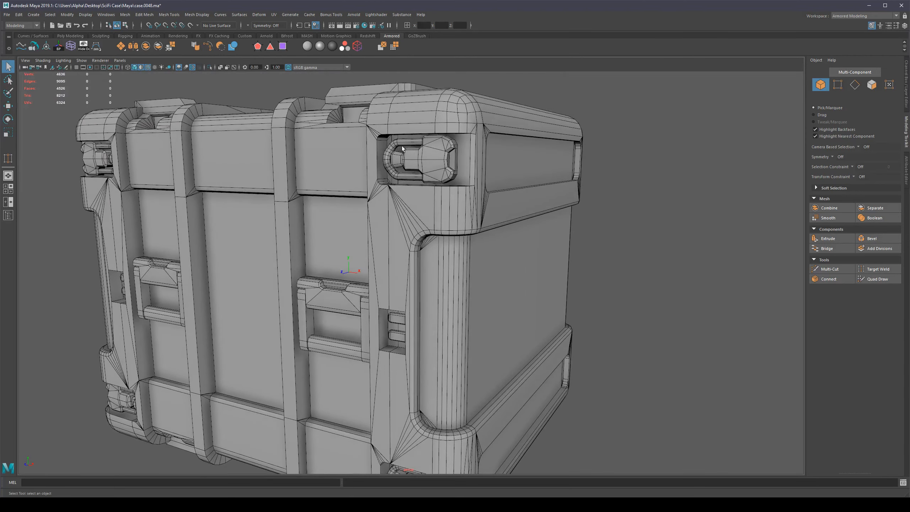
Select the U-shaped handle's faces on the upper corner latch to inspect them, and clear the selection.
left_click(404, 162)
key("F11")
double_click(396, 158)
double_click(393, 143)
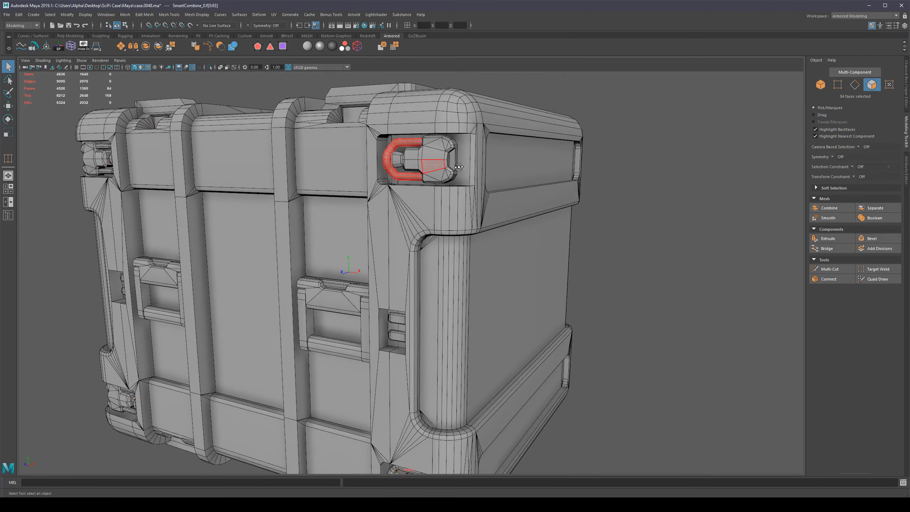
left_click_drag(455, 163, 480, 204, "alt")
key("F8")
scroll(518, 153, "down", 3)
left_click(519, 152)
Examine the two small buttons in the recess beside the side handle, selecting and deselecting their mesh.
right_click_drag(480, 204, 562, 263, "alt")
middle_click_drag(562, 263, 496, 267, "alt")
scroll(523, 243, "up", 7)
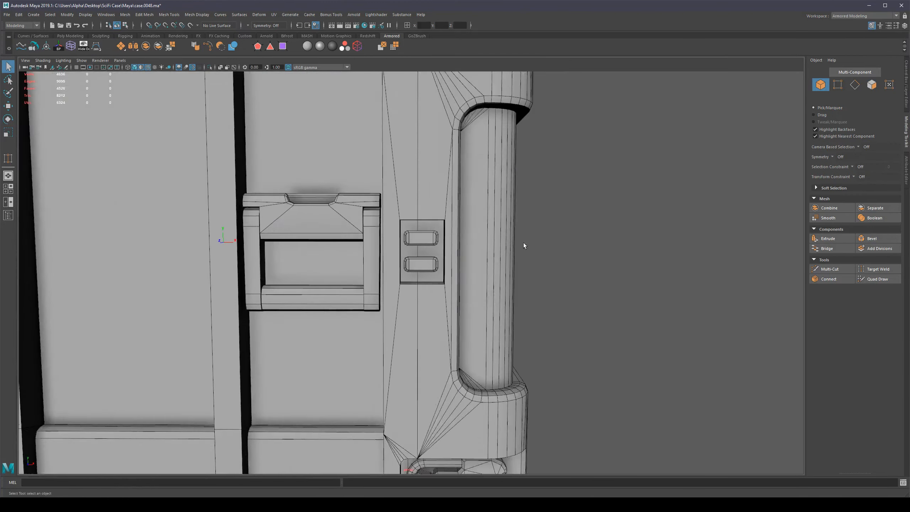
left_click(451, 211)
left_click_drag(452, 211, 422, 204, "alt")
scroll(397, 201, "down", 15)
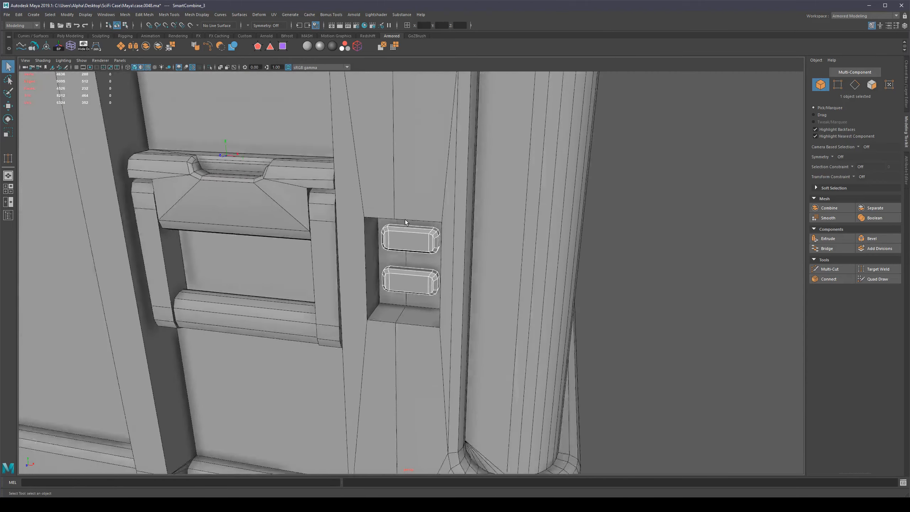
left_click(513, 271)
scroll(513, 271, "up", 8)
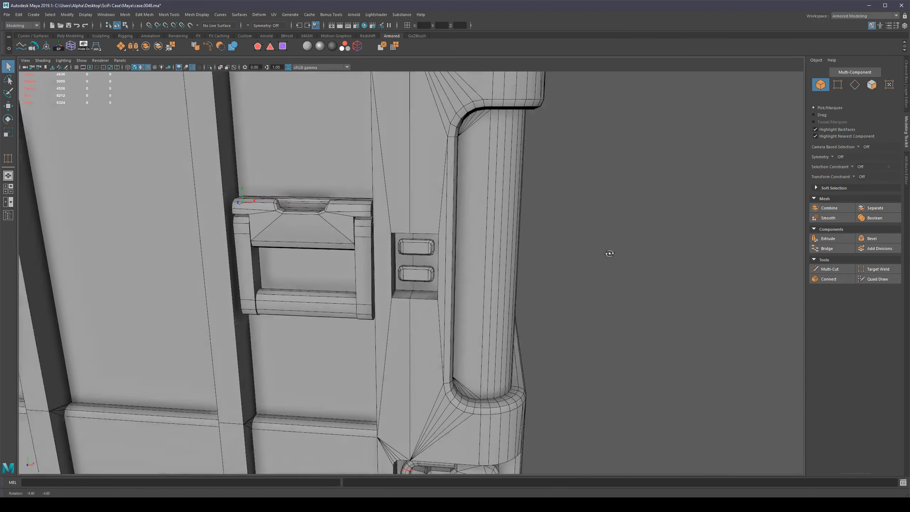
Create a polygon plane, rotate it upright about X and move it to the recess with the two buttons.
right_click(664, 218, "shift")
right_click_drag(664, 218, 625, 209, "shift")
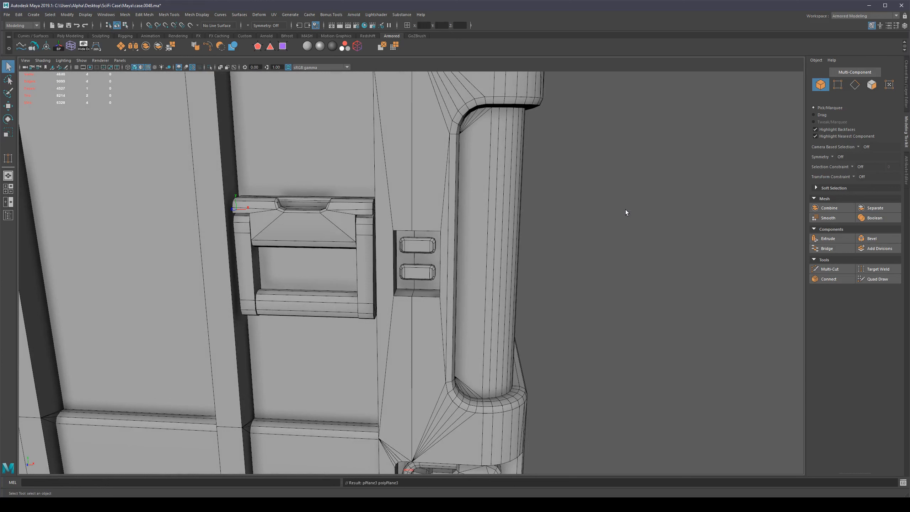
scroll(537, 232, "down", 8)
key("w")
left_click_drag(364, 240, 546, 266)
key("e")
key("j")
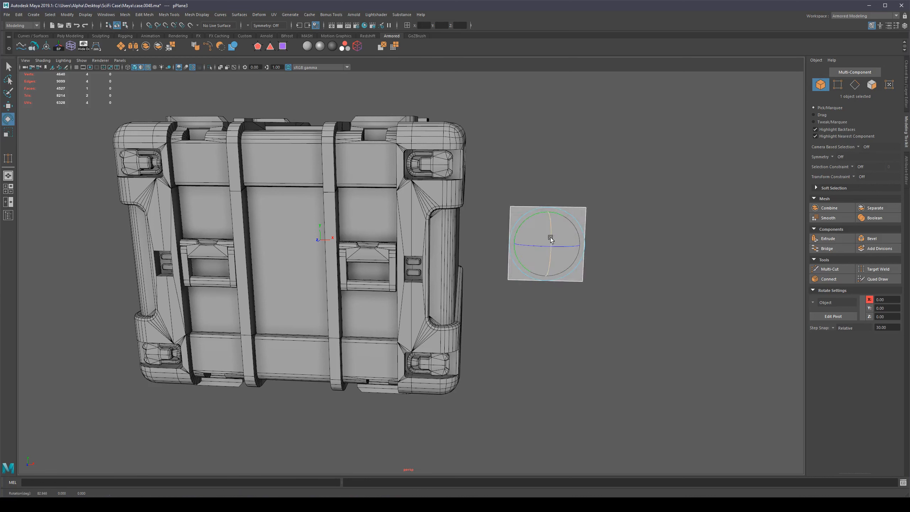
key("ctrl+z")
left_click_drag(551, 228, 556, 175)
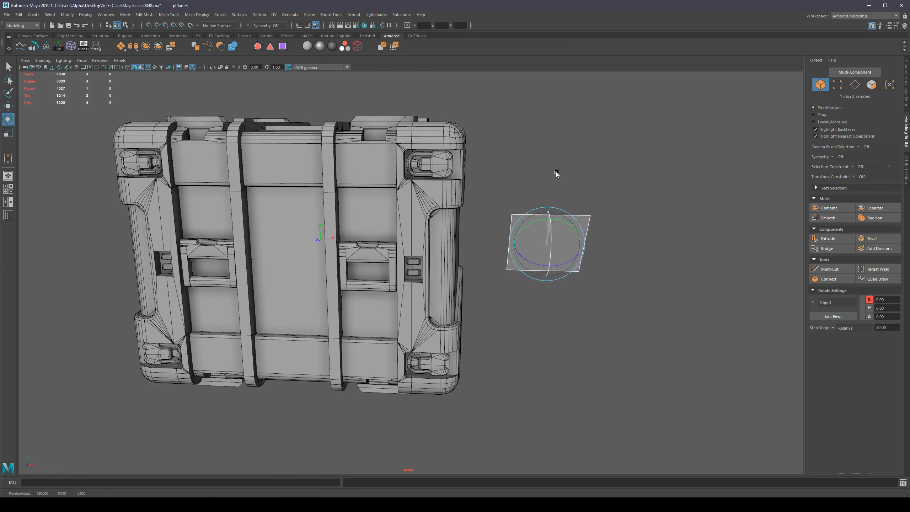
key("w")
left_click_drag(571, 270, 427, 291)
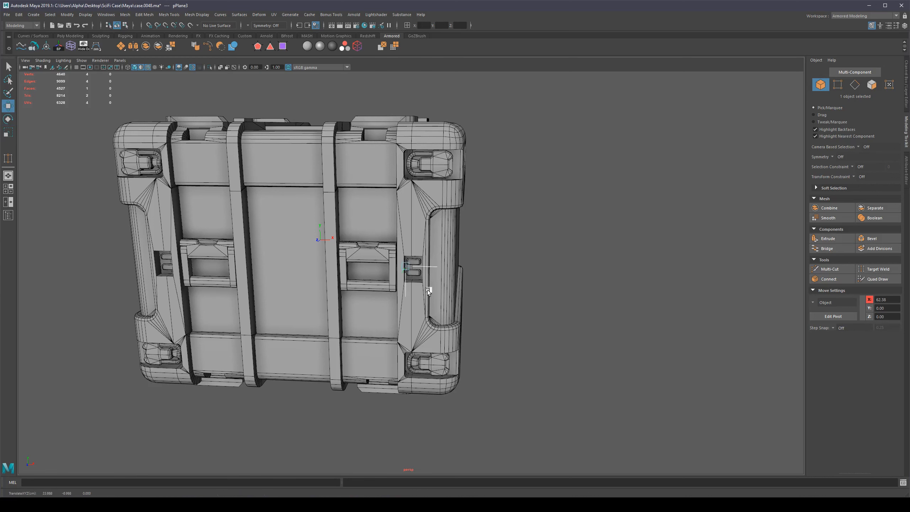
Vertex-snap the plane to the lower button's mesh and scale it down uniformly to fit inside the recess.
scroll(438, 276, "up", 8)
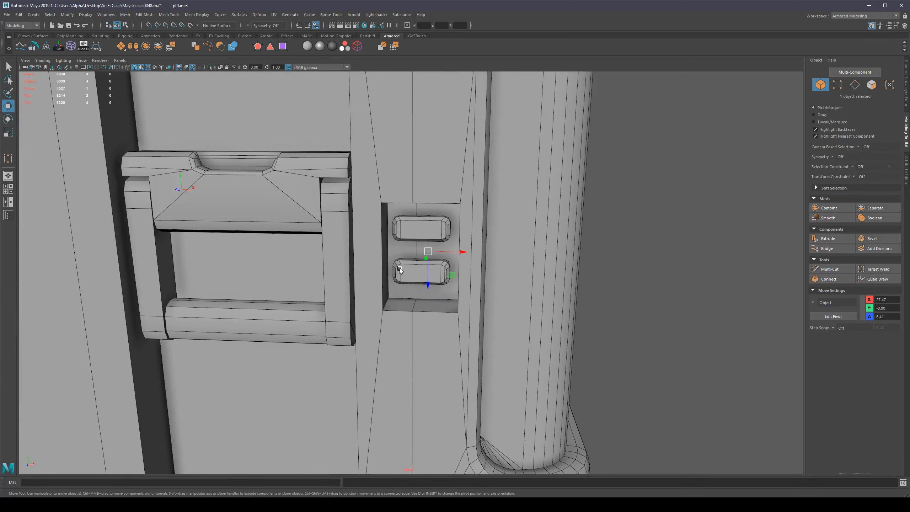
key("v")
middle_click(404, 266)
key("e")
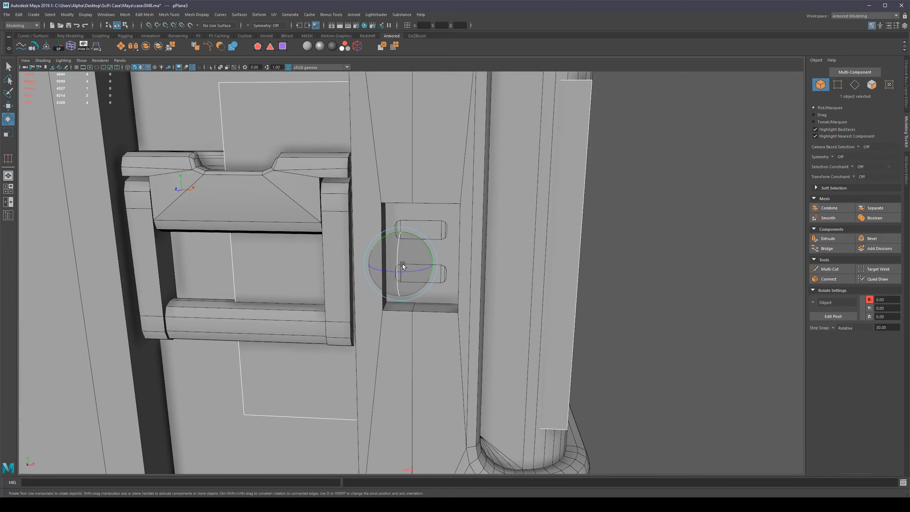
key("r")
left_click_drag(401, 264, 213, 286)
scroll(443, 240, "up", 4)
scroll(443, 240, "up", 2)
Centre the plane behind the two buttons and enlarge it uniformly until it spans both.
left_click(474, 192)
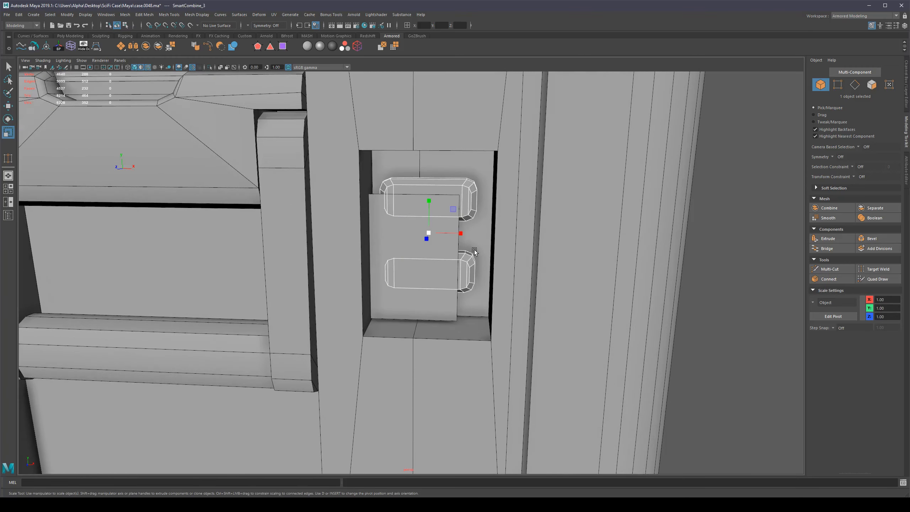
left_click(448, 242)
key("w")
left_click_drag(393, 258, 367, 216)
key("r")
middle_click_drag(397, 199, 404, 244, "alt")
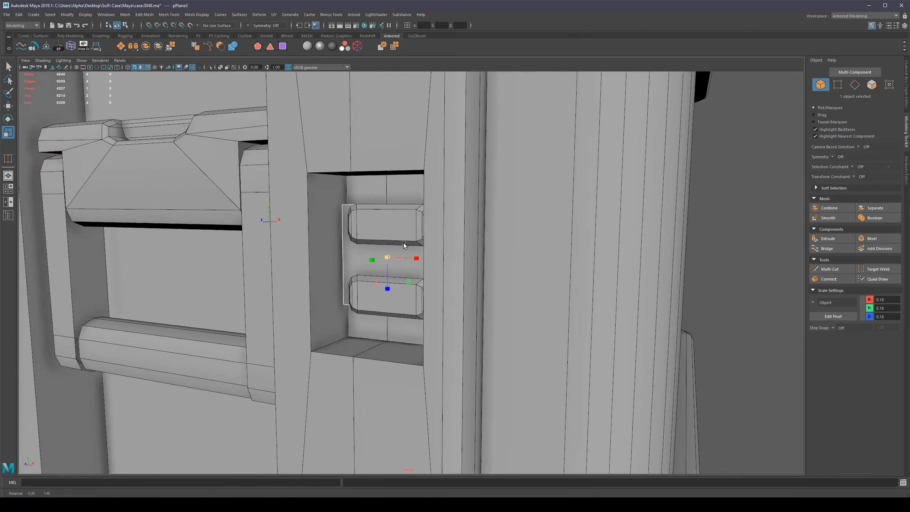
left_click_drag(404, 243, 435, 270, "alt")
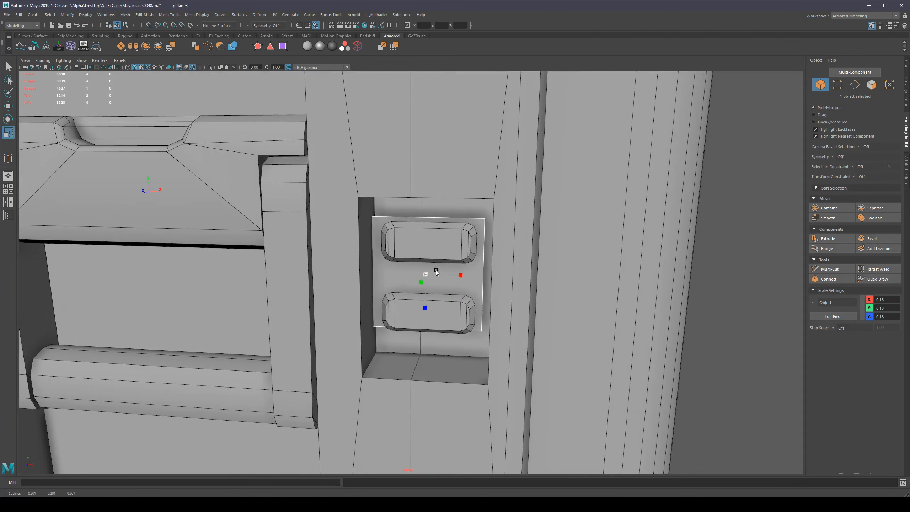
Isolate the button mesh to check its triangle count, and show the full case again.
scroll(435, 271, "down", 3)
left_click(682, 261)
key("q")
left_click(439, 259)
scroll(439, 259, "down", 3)
scroll(439, 258, "up", 2)
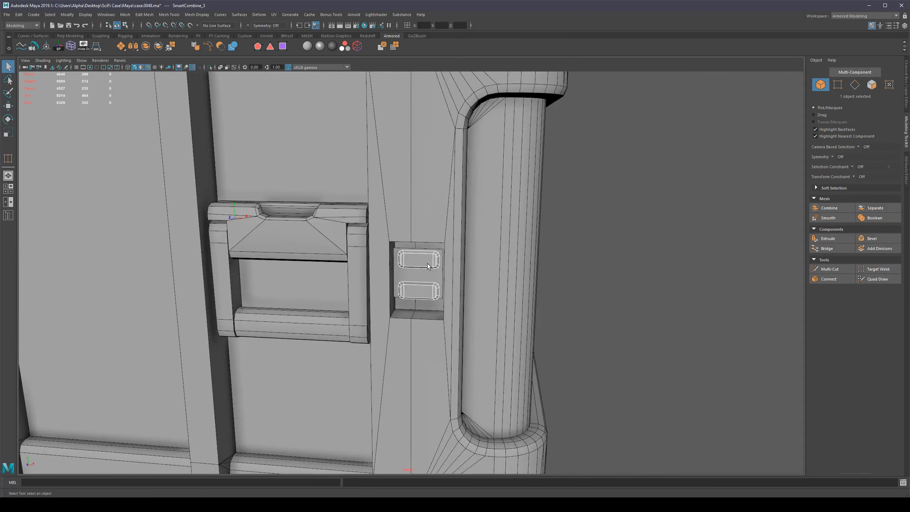
key("ctrl+1")
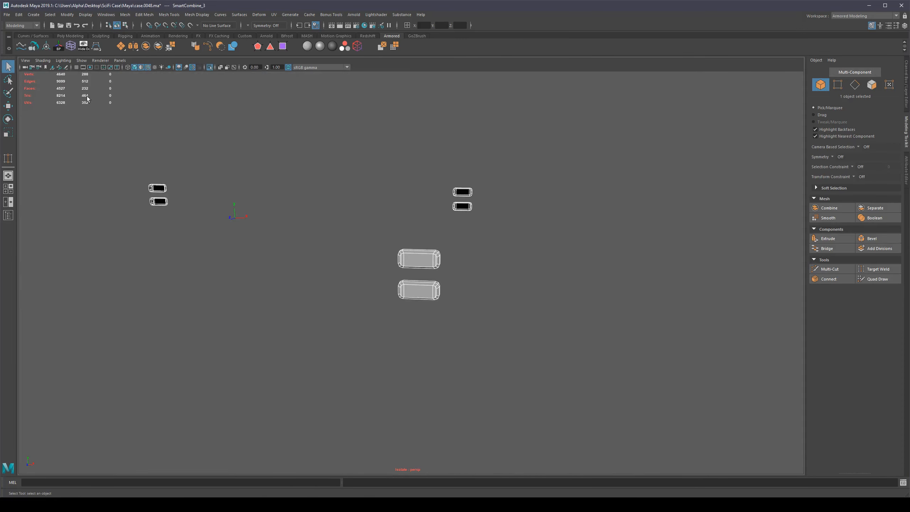
scroll(437, 268, "down", 3)
key("ctrl+1")
scroll(411, 263, "down", 4)
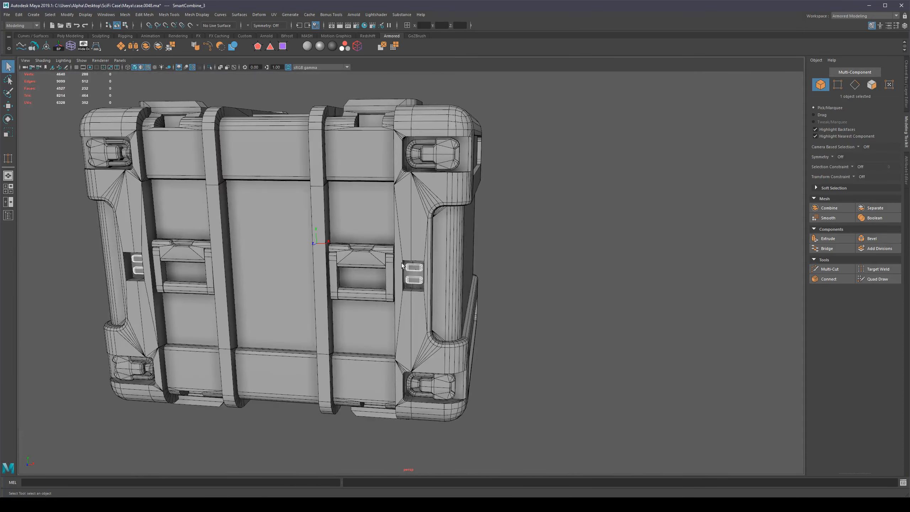
Isolate the plane behind the buttons to compare its triangle count, and return to the full case.
scroll(414, 270, "up", 2)
scroll(417, 274, "up", 5)
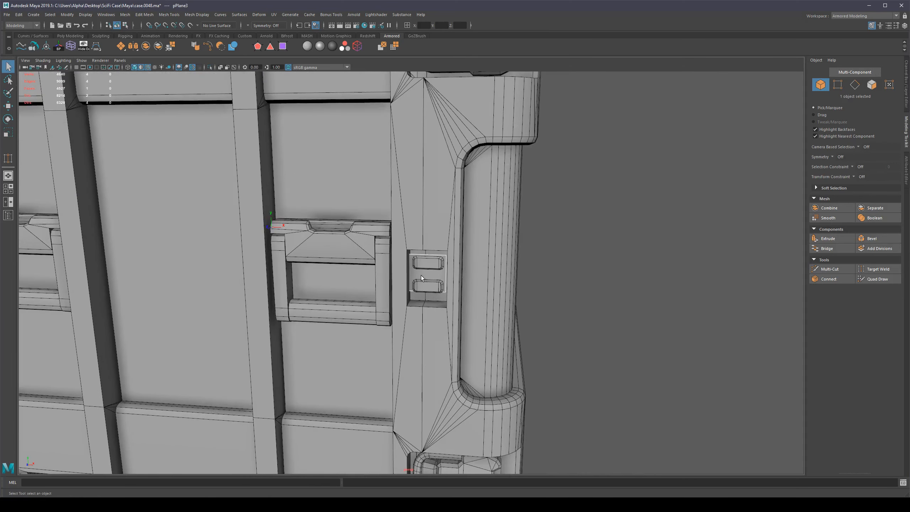
key("ctrl+1")
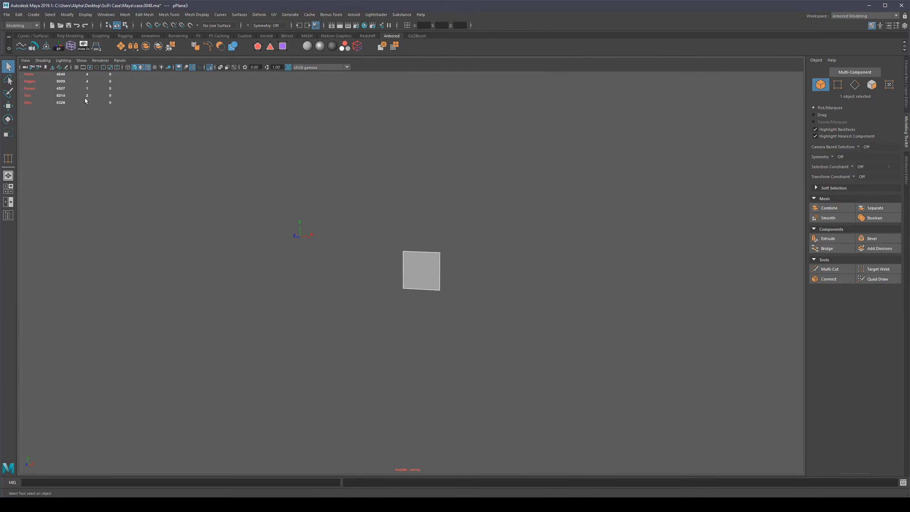
scroll(466, 248, "down", 4)
key("ctrl+1")
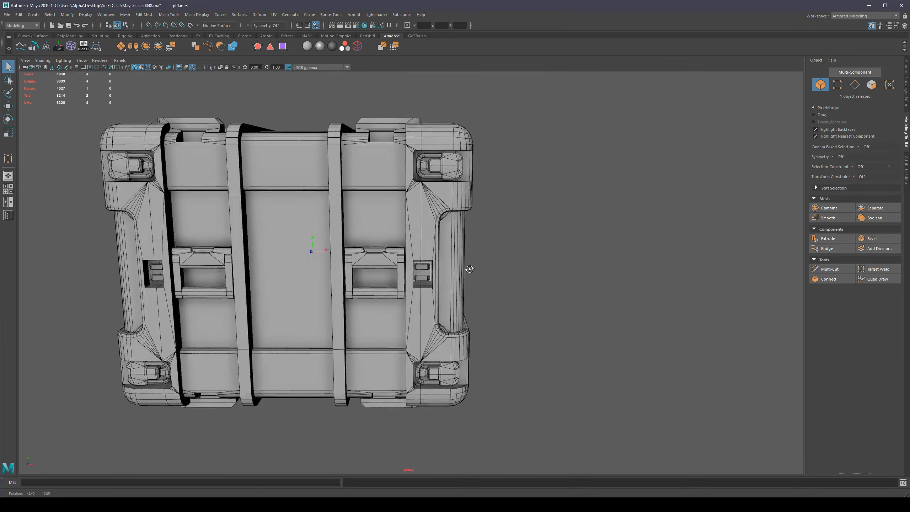
scroll(520, 269, "up", 4)
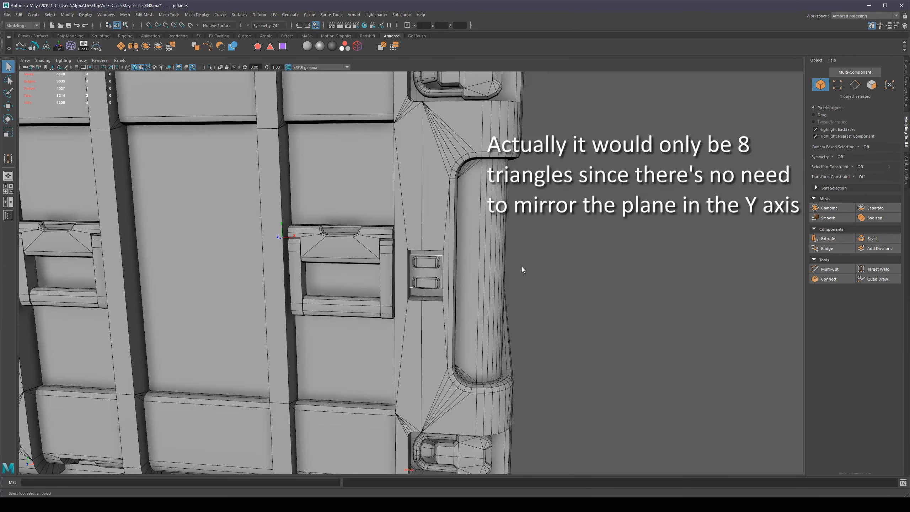
Delete the test plane behind the two recessed buttons.
scroll(530, 256, "down", 5)
left_click(523, 258)
left_click_drag(522, 263, 660, 255, "alt")
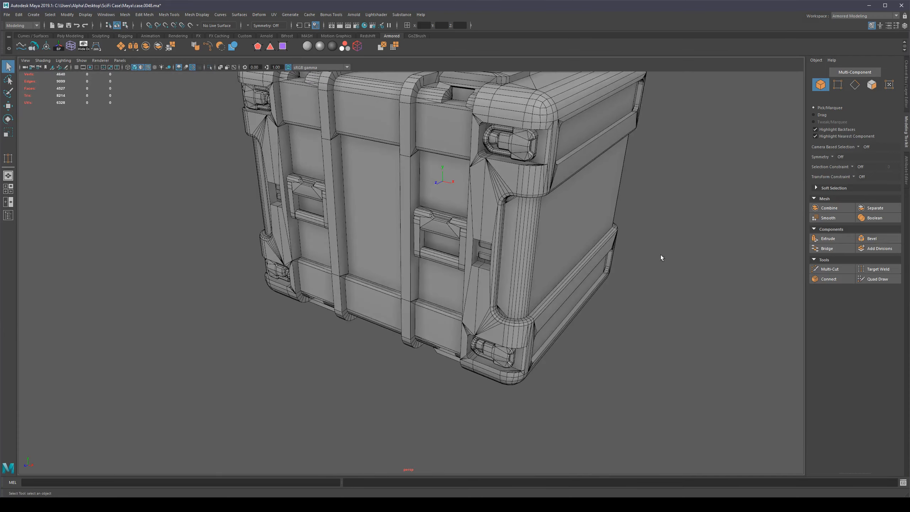
scroll(501, 250, "up", 5)
left_click(511, 243)
left_click_drag(512, 242, 419, 282, "alt")
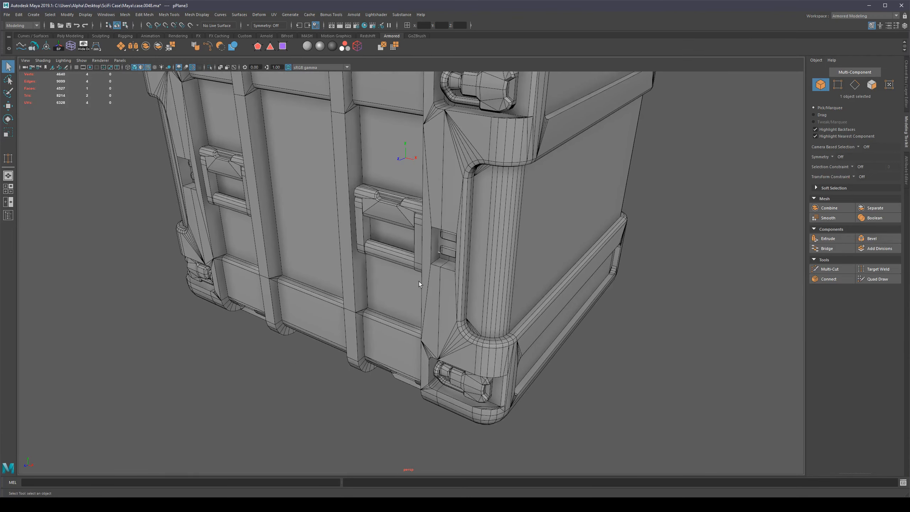
left_click_drag(622, 272, 431, 256, "alt")
scroll(491, 295, "up", 3)
scroll(451, 257, "up", 5)
scroll(240, 288, "down", 5)
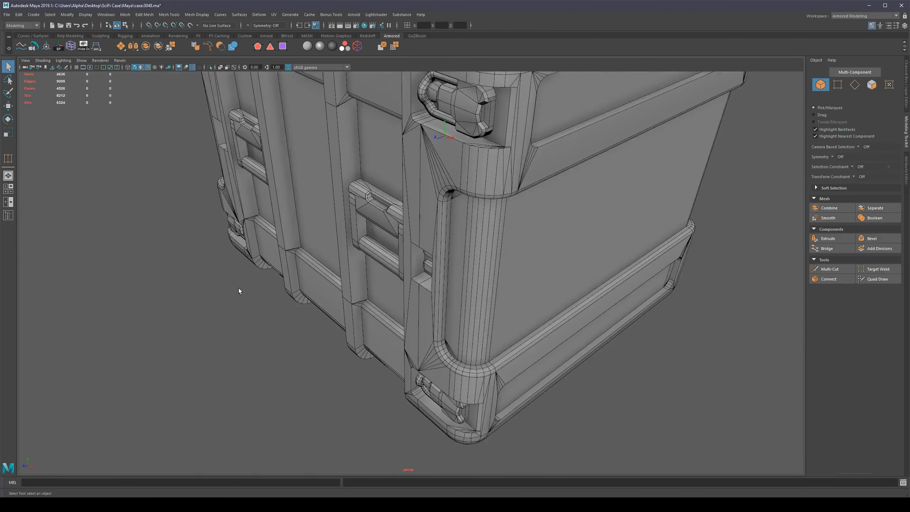
Examine the front, corners and recessed buttons of the case for detail that can still be simplified.
left_click_drag(240, 288, 349, 327, "alt")
scroll(288, 343, "down", 4)
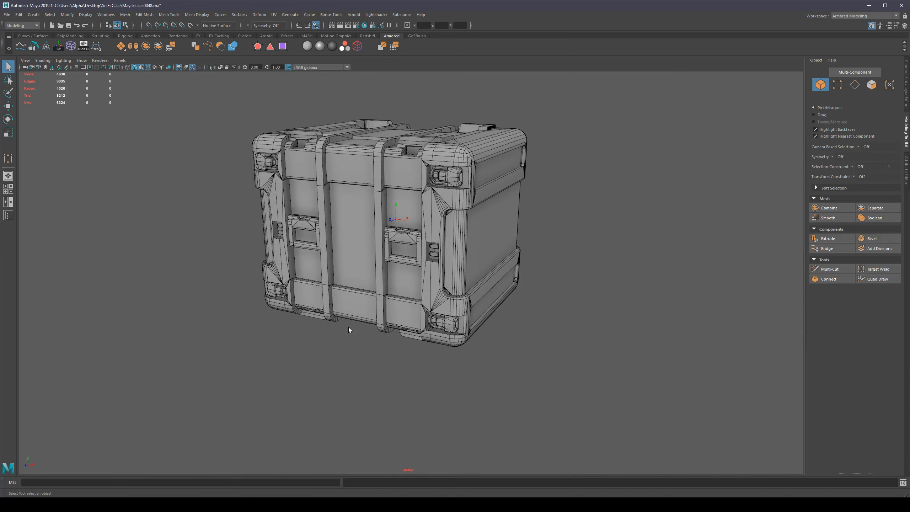
middle_click_drag(295, 319, 283, 372, "alt")
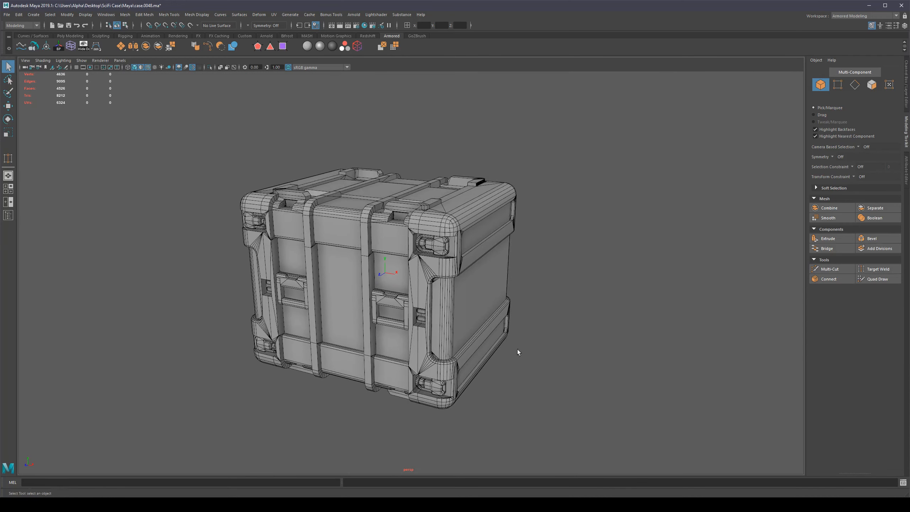
left_click_drag(458, 314, 487, 296, "alt")
middle_click_drag(486, 303, 426, 287, "alt")
scroll(374, 289, "up", 7)
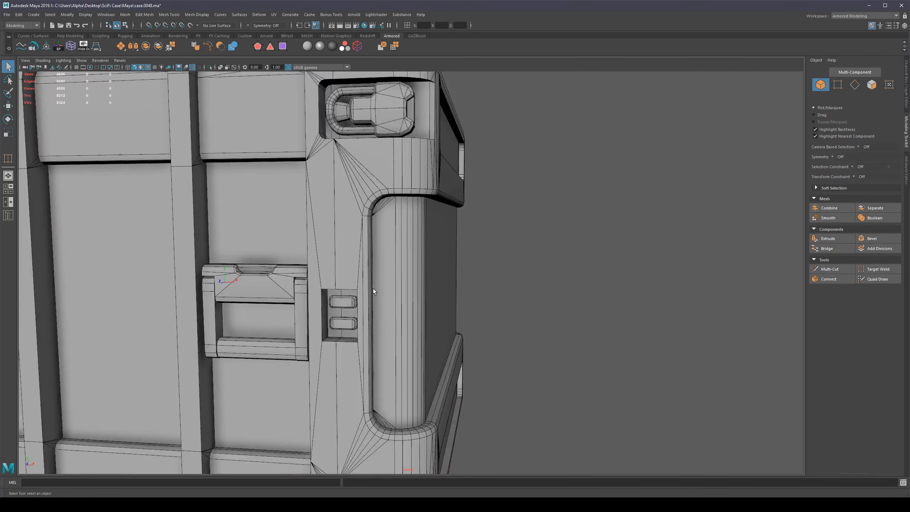
left_click_drag(363, 290, 387, 283, "alt")
scroll(393, 282, "down", 7)
middle_click_drag(429, 283, 466, 248, "alt")
left_click_drag(468, 254, 544, 274, "alt")
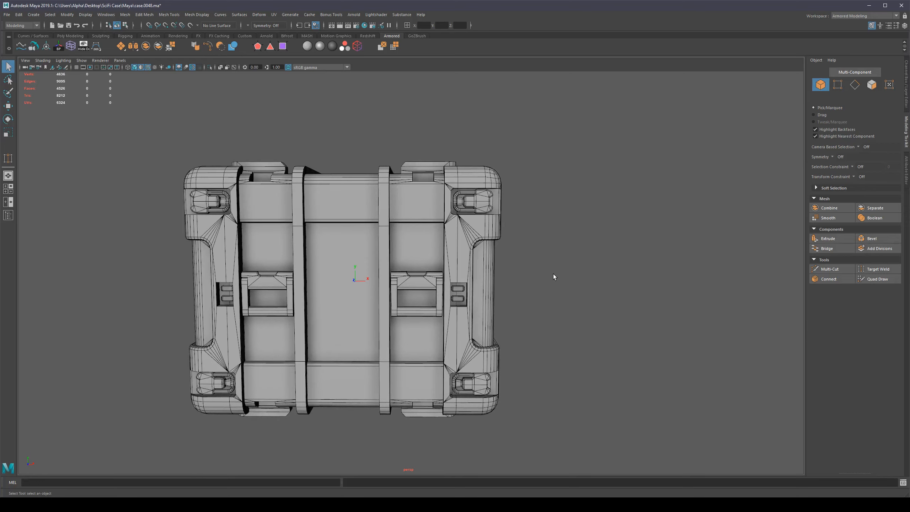
Save an incremental version of the scene and isolate the button mesh.
key("ctrl+alt+s")
middle_click_drag(442, 290, 426, 287, "alt")
right_click_drag(459, 288, 518, 296, "alt")
middle_click_drag(508, 296, 435, 280, "alt")
left_click(431, 289)
right_click_drag(431, 289, 513, 319, "alt")
key("ctrl+1")
middle_click_drag(513, 319, 452, 268, "alt")
right_click_drag(444, 268, 461, 292, "alt")
left_click_drag(401, 233, 417, 240, "alt")
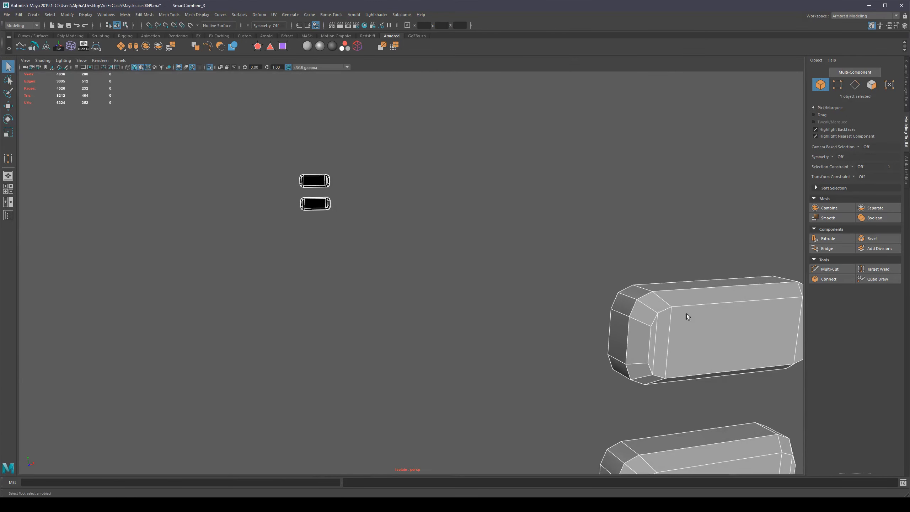
Delete the upper button's coplanar front faces together with the ring of bevel faces around them, using an angle selection constraint.
key("F11")
left_click(700, 321)
right_click_drag(700, 320, 627, 250, "alt")
key("alt+a")
left_click(685, 294)
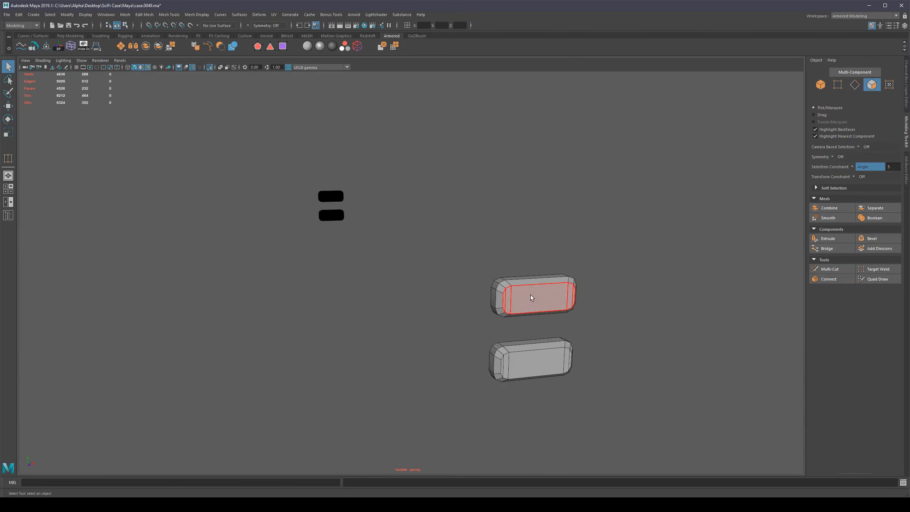
left_click(530, 298)
key("alt+a")
key("f")
left_click_drag(629, 310, 633, 337, "alt")
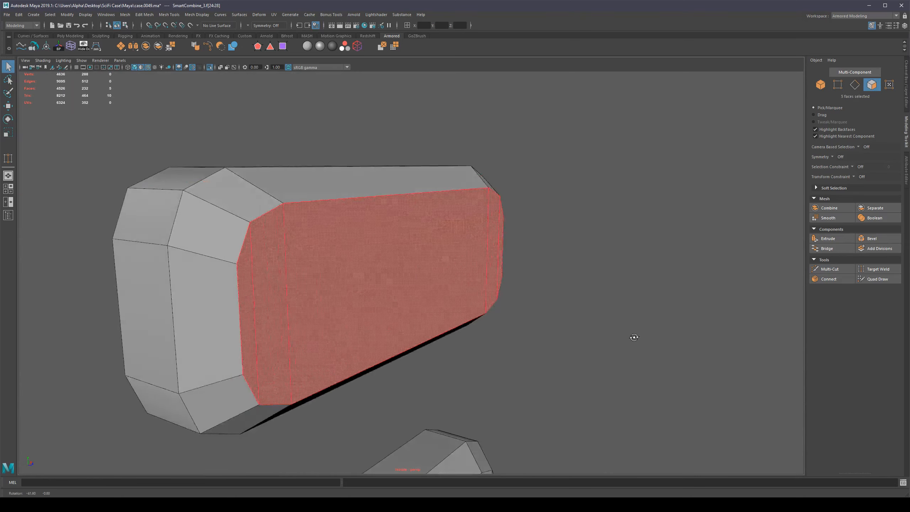
right_click_drag(633, 337, 596, 324, "alt")
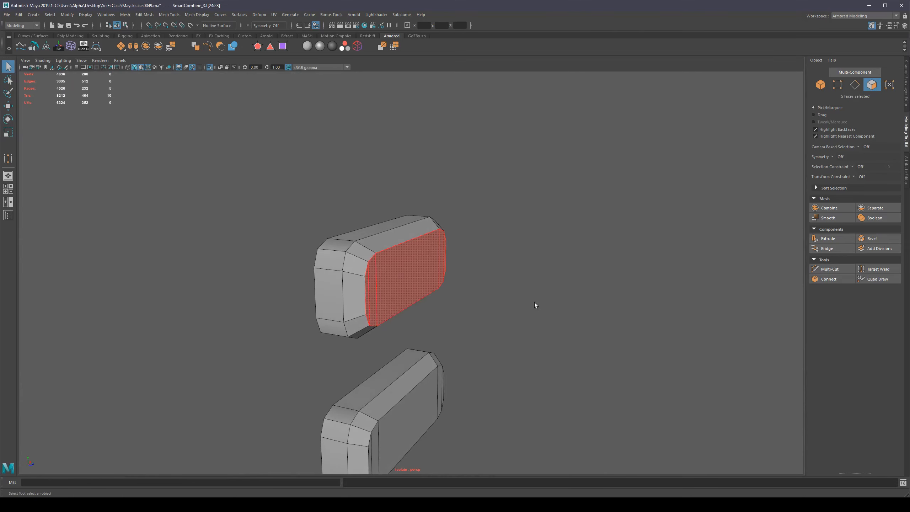
key("shift+period")
mouse_move(514, 301)
left_mouse_down("alt")
mouse_move(488, 309)
mouse_move(500, 300)
left_mouse_up("alt")
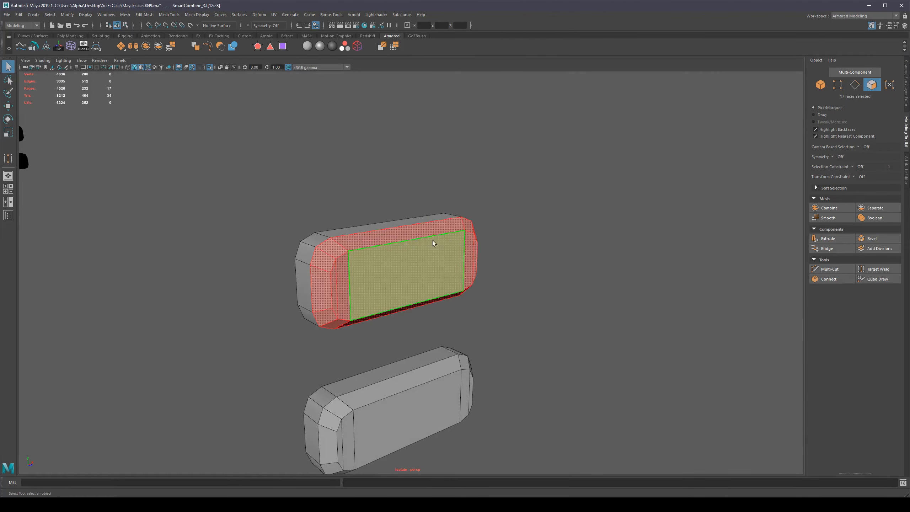
left_click_drag(516, 265, 568, 259, "alt")
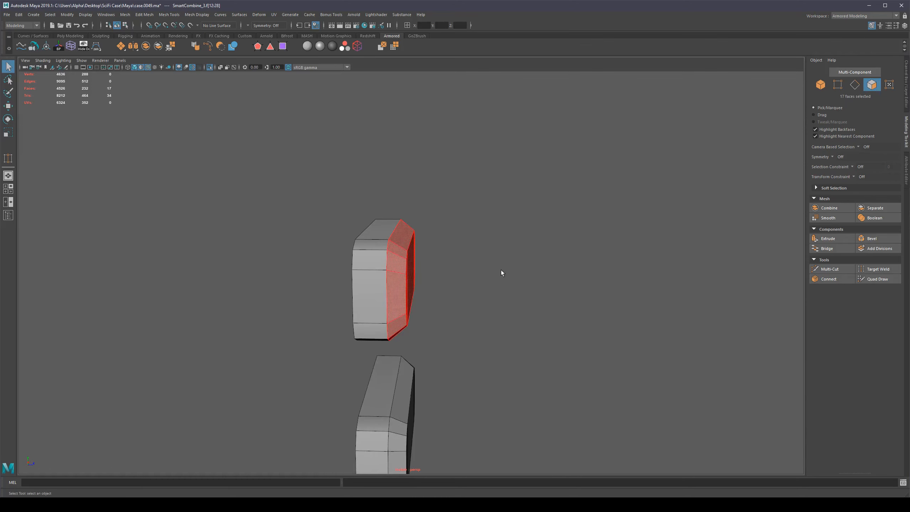
key("Delete")
Fill the open border loop on the upper button's front with a single flat face.
key("F10")
double_click(394, 229)
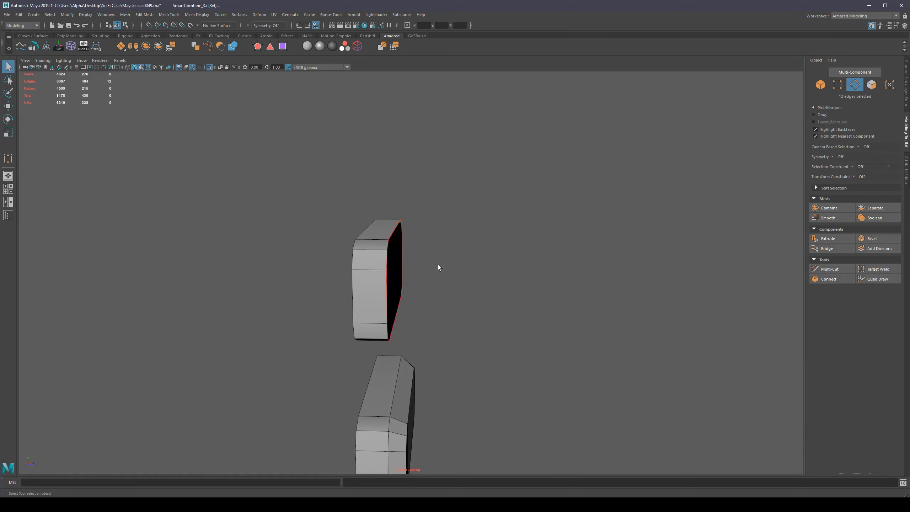
left_click_drag(499, 229, 476, 226, "alt")
right_click_drag(475, 226, 473, 319, "shift")
Connect the opposite upper and lower vertices at the left end of the button's new front face with two vertical edges.
left_click_drag(364, 276, 356, 255, "alt")
key("F9")
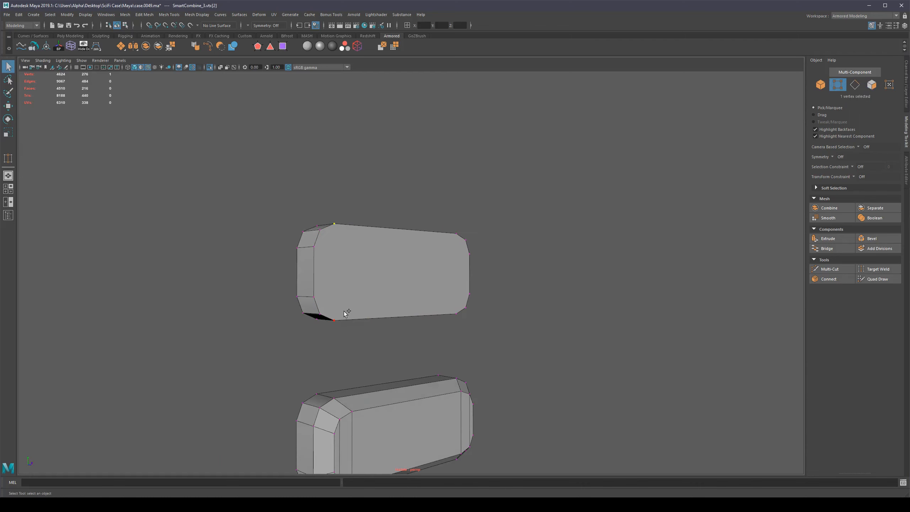
key("ctrl+e")
left_click(324, 236)
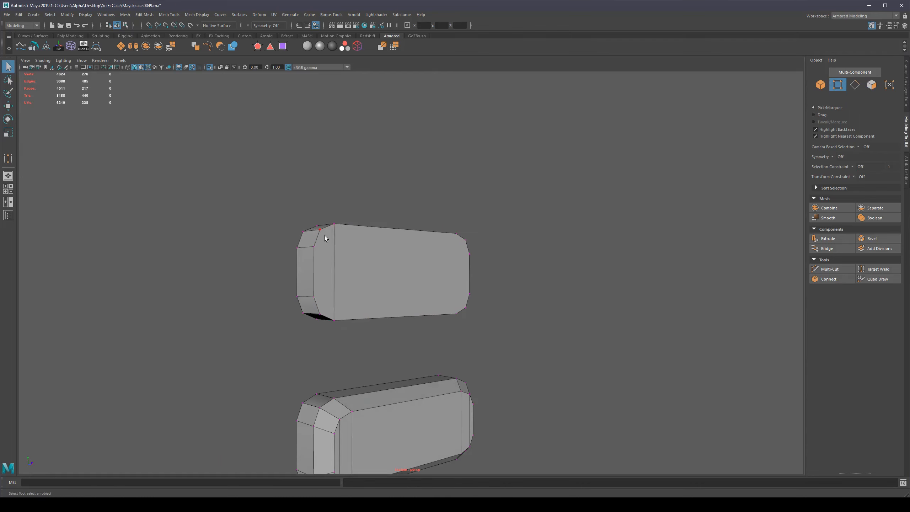
left_click(324, 310, "shift")
key("ctrl+e")
Connect the matching vertices at the right end of the front face with two vertical edges and return to object mode.
right_click_drag(415, 291, 456, 262)
scroll(456, 262, "down", 4)
left_click_drag(457, 264, 504, 251, "alt")
scroll(457, 271, "up", 4)
key("F9")
left_click(478, 289, "shift")
key("ctrl+e")
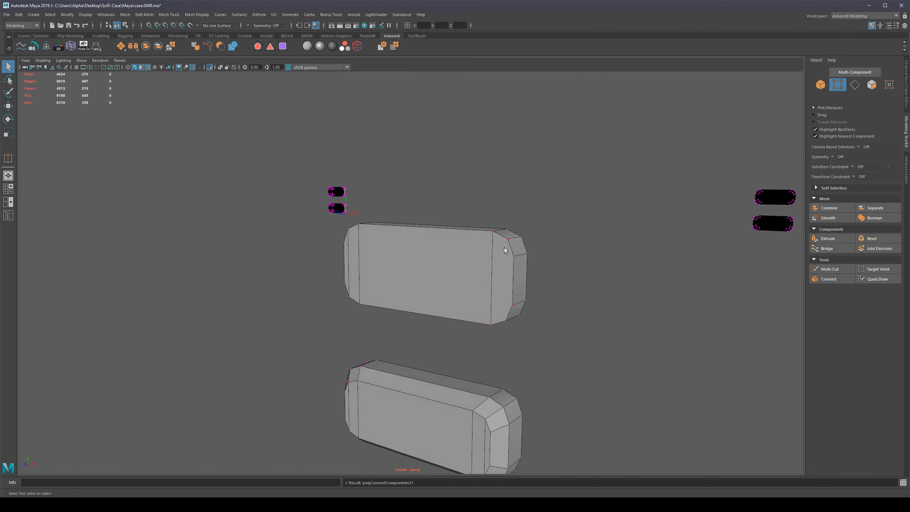
left_click(504, 250)
key("ctrl+e")
key("F8")
Give the lower button and the remaining button pairs around the case the same flat front without a bevel.
scroll(450, 296, "down", 5)
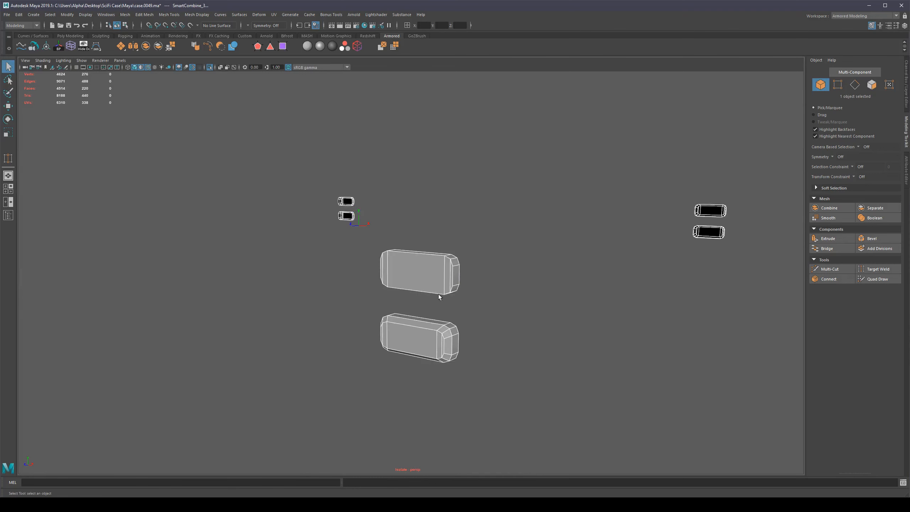
left_click_drag(439, 295, 487, 253, "alt")
key("ctrl+z")
key("ctrl+z")
key("ctrl+z")
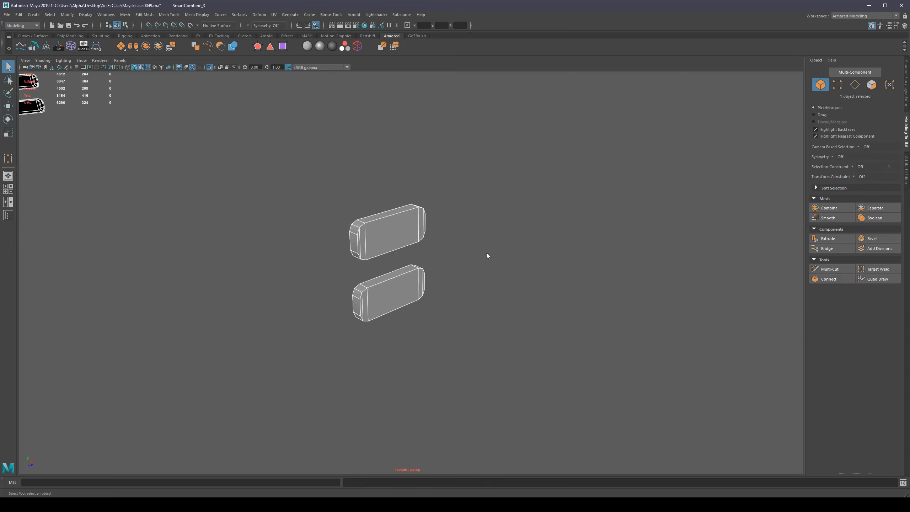
scroll(486, 253, "down", 5)
left_click_drag(442, 266, 403, 262, "alt")
scroll(448, 286, "up", 5)
scroll(412, 246, "down", 8)
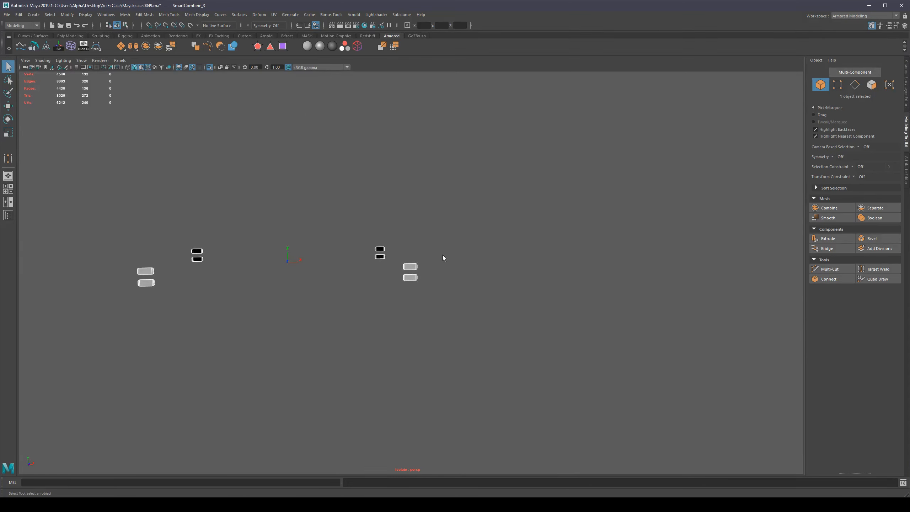
scroll(418, 243, "up", 4)
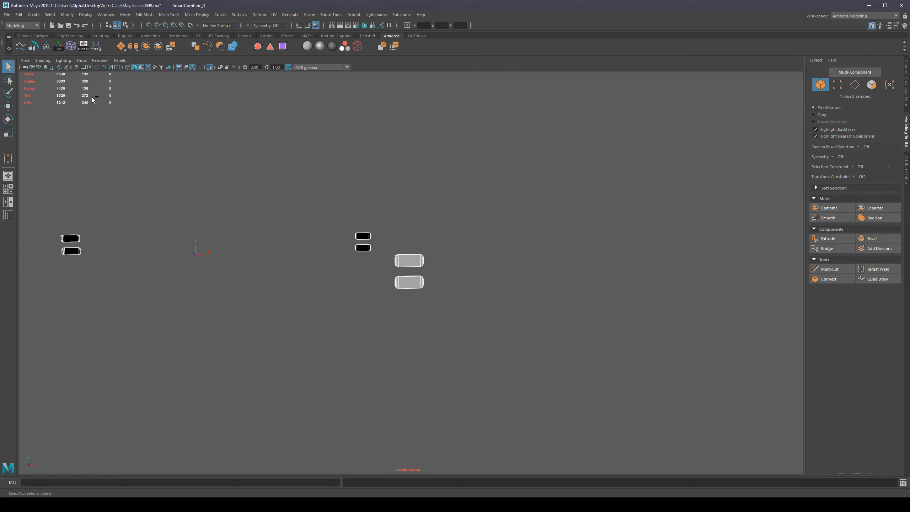
Show the full case again and examine the simplified buttons in their recess up close and from a distance.
key("ctrl+1")
left_click_drag(88, 96, 81, 96, "alt")
scroll(82, 96, "down", 4)
left_click(503, 255)
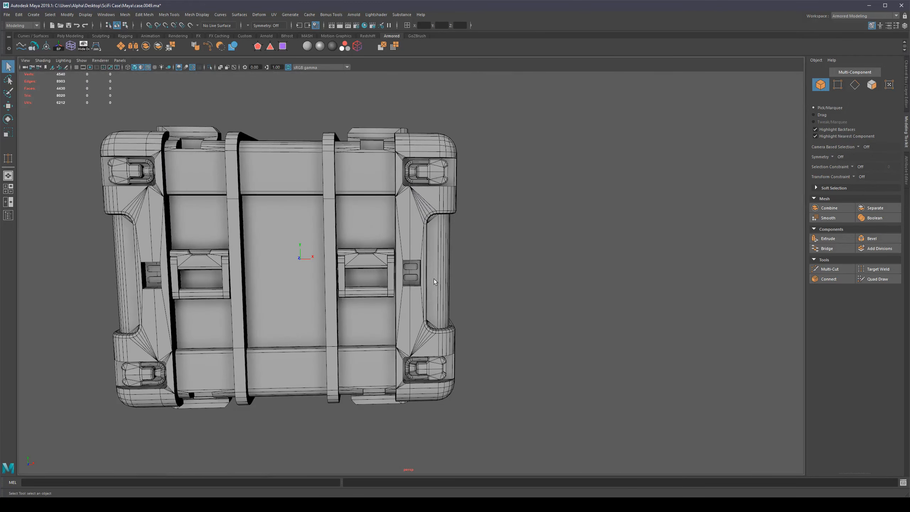
left_click_drag(431, 276, 411, 278, "alt")
right_click_drag(412, 278, 591, 303, "alt")
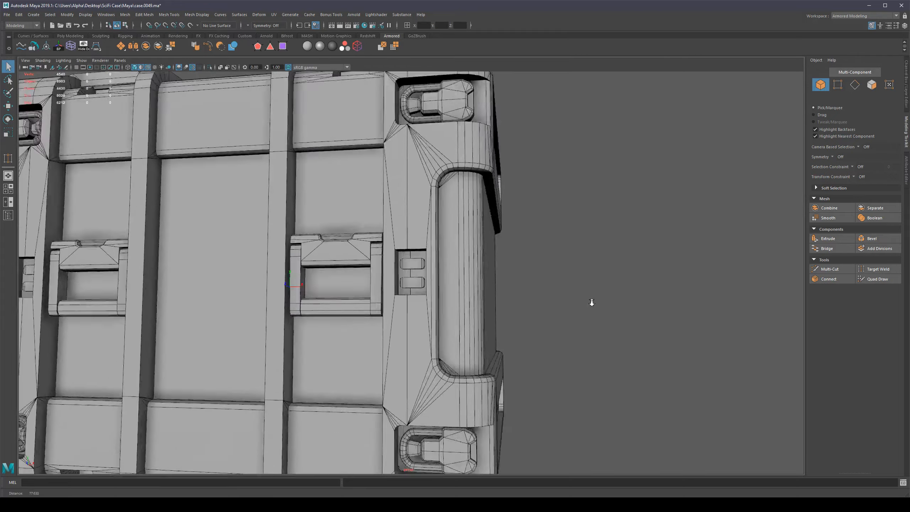
left_click_drag(591, 302, 521, 316, "alt")
right_click_drag(521, 315, 542, 308, "alt")
scroll(408, 277, "down", 5)
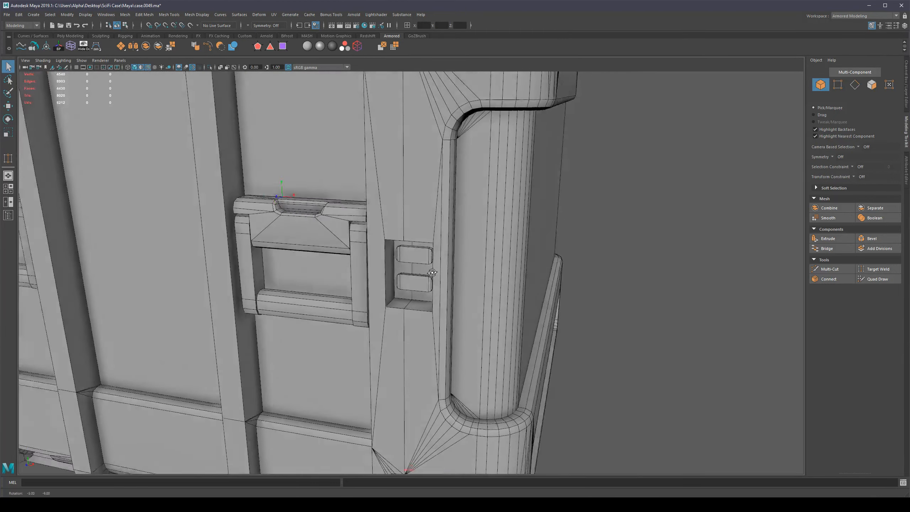
scroll(408, 286, "up", 6)
scroll(409, 289, "down", 10)
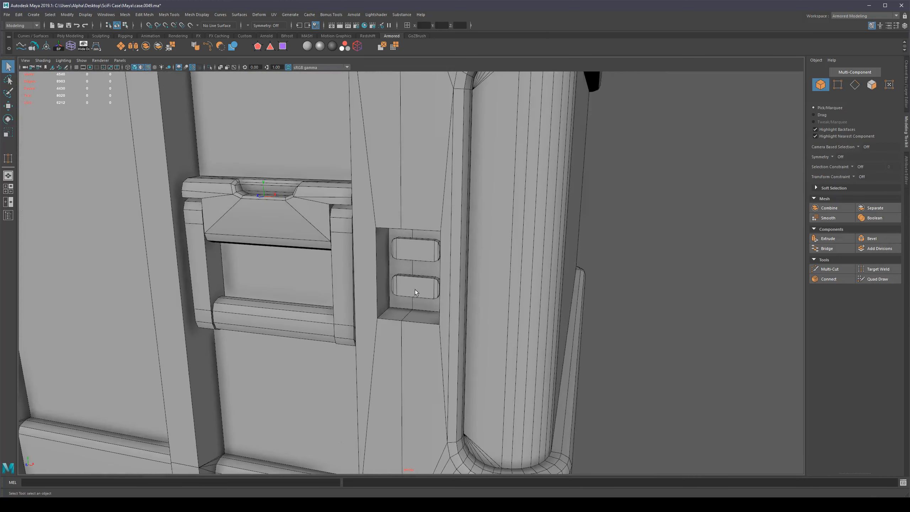
left_click_drag(397, 274, 415, 275, "alt")
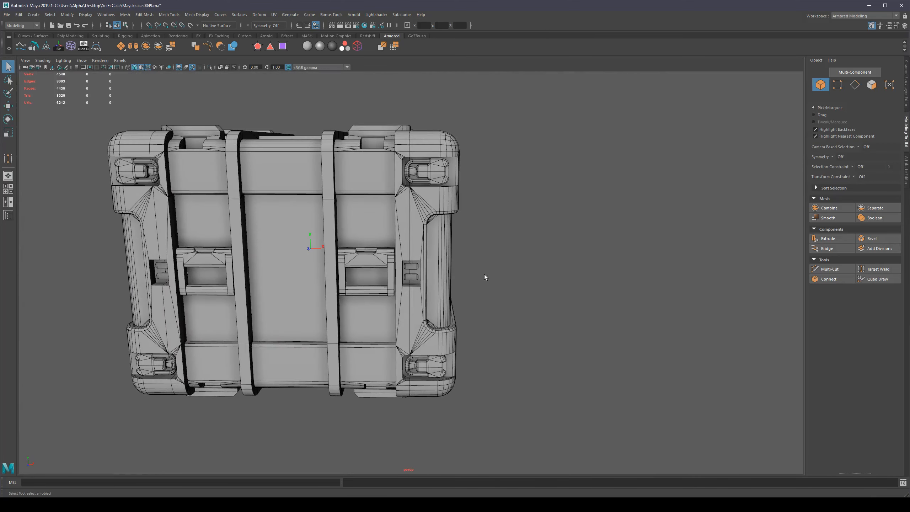
Save an incremental version of the scene and examine the main body mesh along the case's top and bottom edges.
key("ctrl+alt+s")
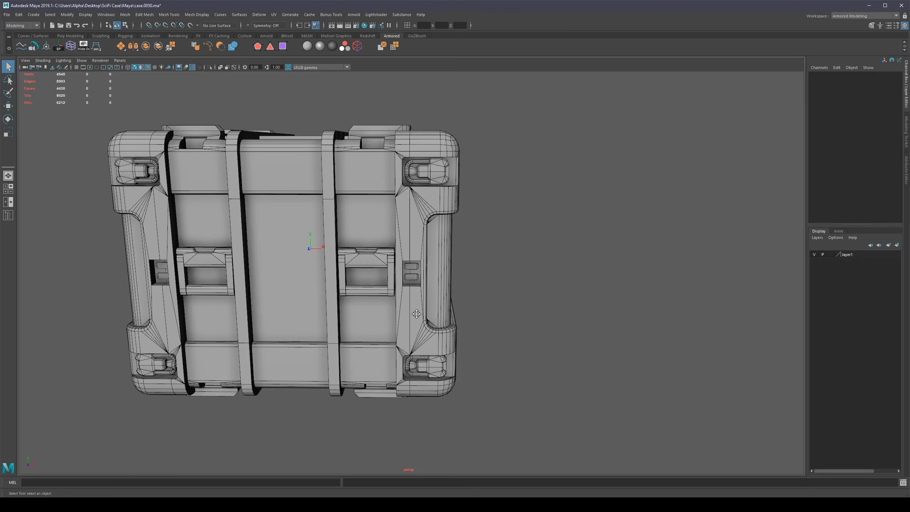
middle_click_drag(416, 314, 448, 353, "alt")
left_click_drag(447, 353, 462, 412, "alt")
scroll(440, 211, "up", 4)
left_click(478, 157)
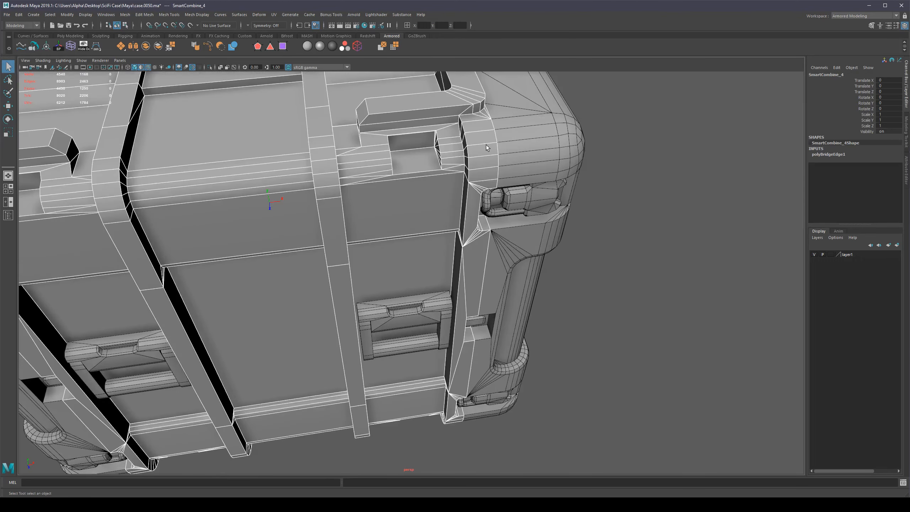
left_click_drag(486, 145, 478, 121, "alt")
scroll(457, 210, "down", 4)
middle_click_drag(425, 358, 415, 279, "alt")
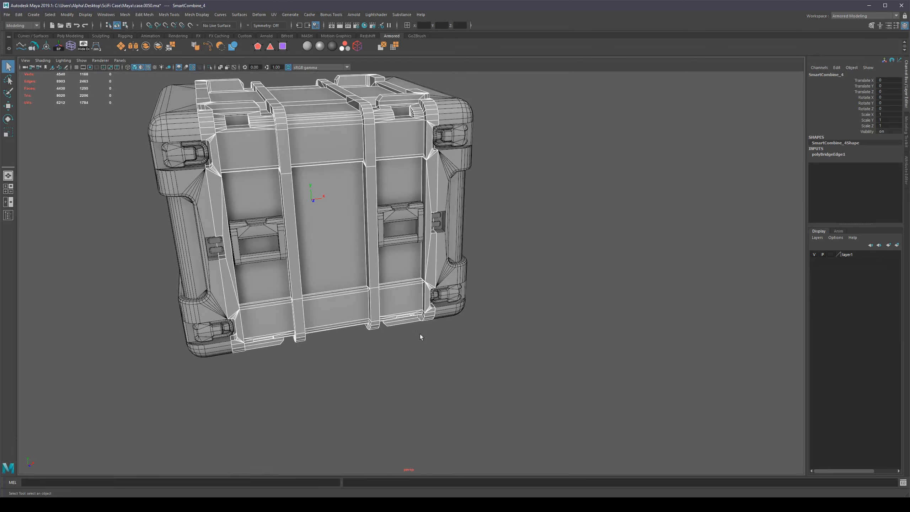
left_click_drag(420, 334, 394, 355, "alt")
scroll(416, 331, "up", 4)
middle_click_drag(394, 356, 425, 289, "alt")
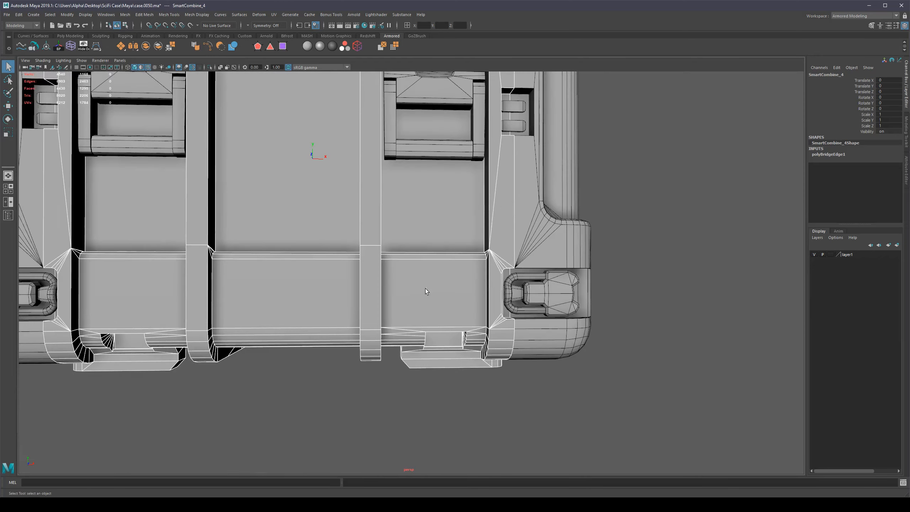
left_click_drag(440, 307, 451, 311, "alt")
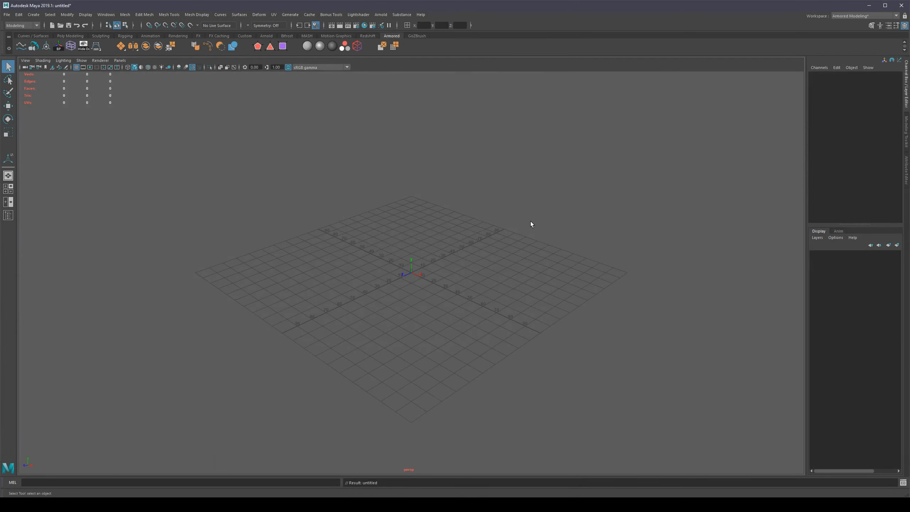
Open the earlier high-poly version of the case, case.0036.ma.
key("ctrl+o")
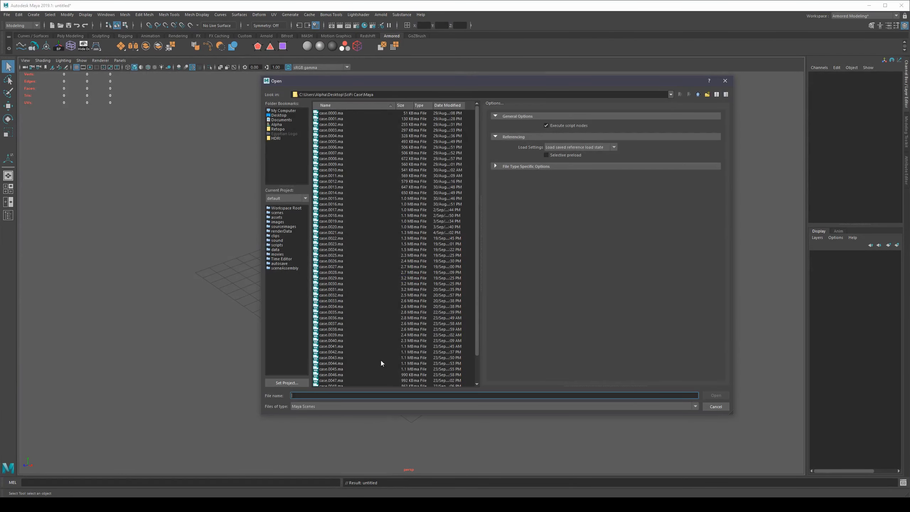
left_click_drag(476, 335, 477, 358)
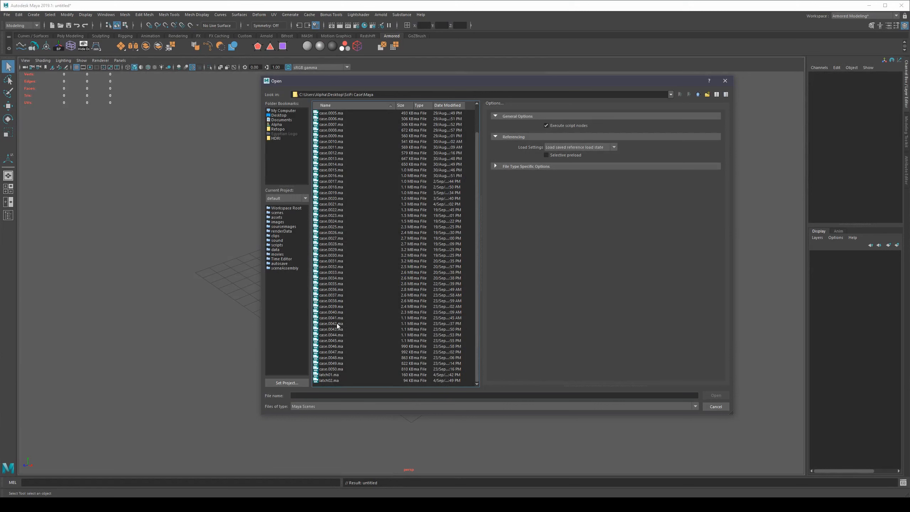
double_click(339, 295)
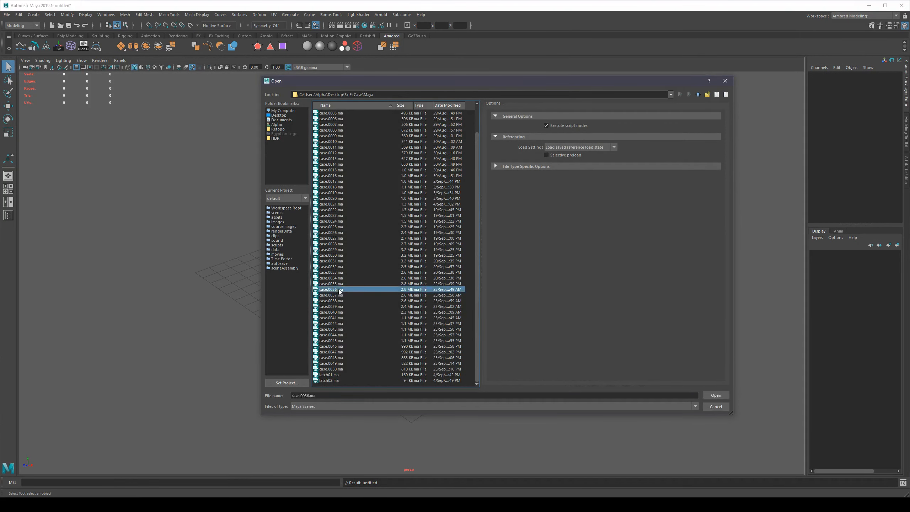
left_click(303, 254)
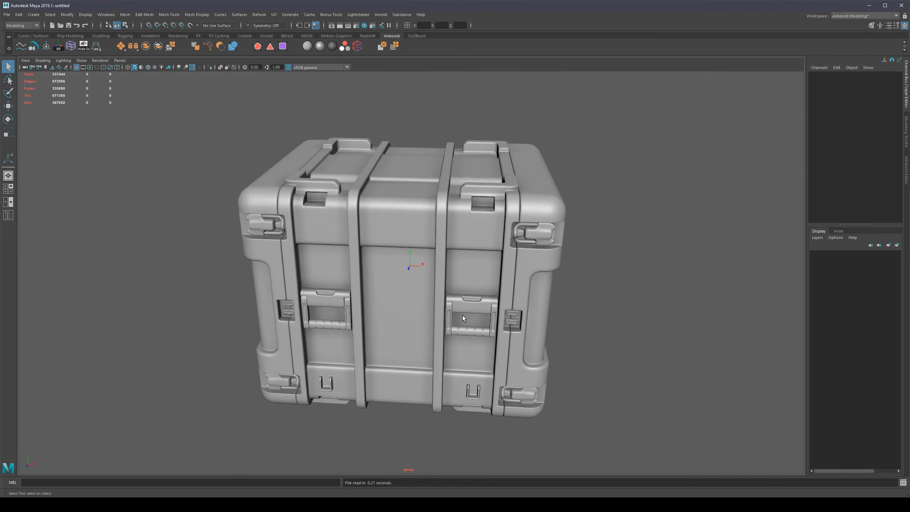
Select the main body mesh with smooth preview off and examine its topology around the lower U-shaped bracket.
left_click_drag(473, 391, 488, 341, "alt")
middle_click_drag(488, 341, 407, 286, "alt")
right_click_drag(407, 286, 443, 370, "alt")
left_click_drag(441, 389, 580, 339, "alt")
left_click(453, 380)
key("1")
Open case.0037.ma without saving the current scene and inspect the main body mesh's wireframe.
key("ctrl+o")
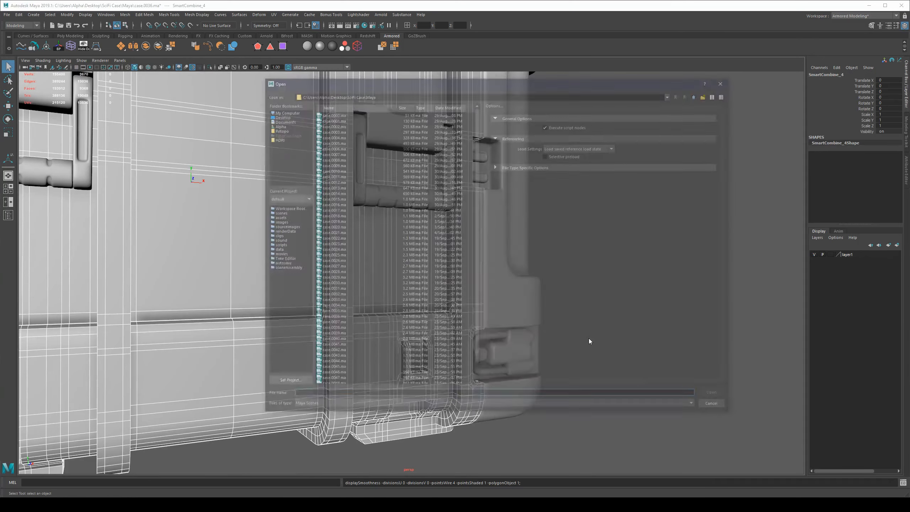
double_click(328, 325)
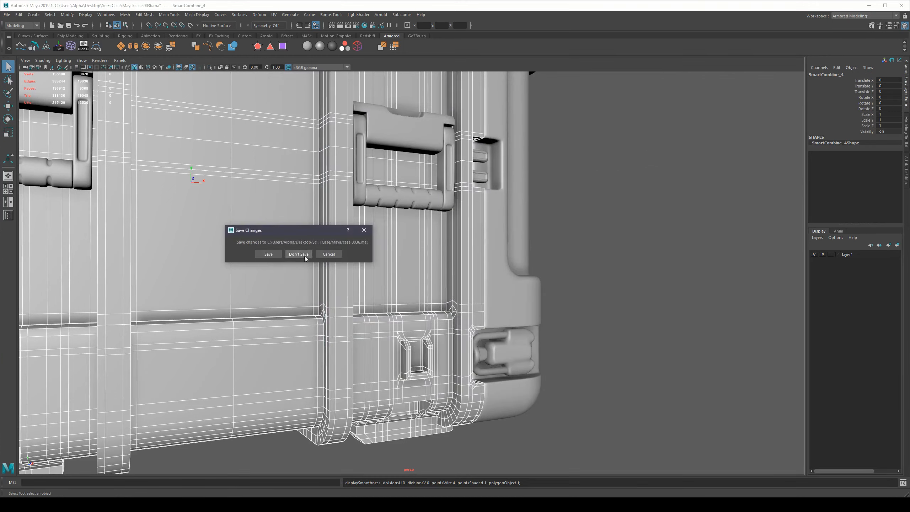
left_click(299, 255)
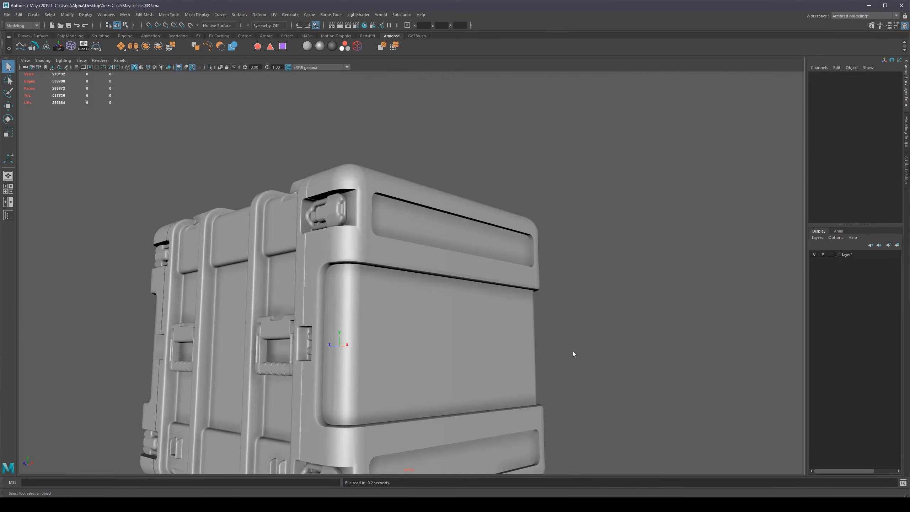
left_click_drag(373, 287, 427, 300, "alt")
left_click(336, 312)
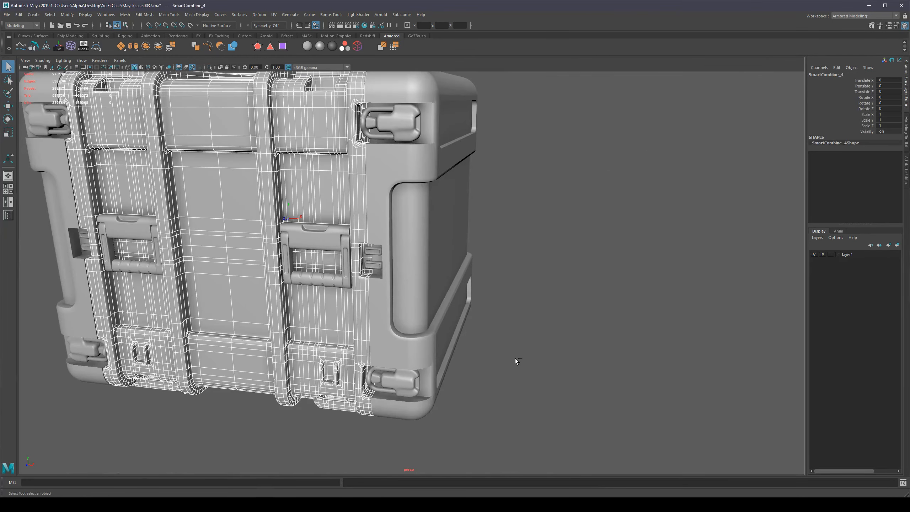
Check the versions case.0038.ma and case.0039.ma in turn, discarding changes to each open scene.
key("ctrl+o")
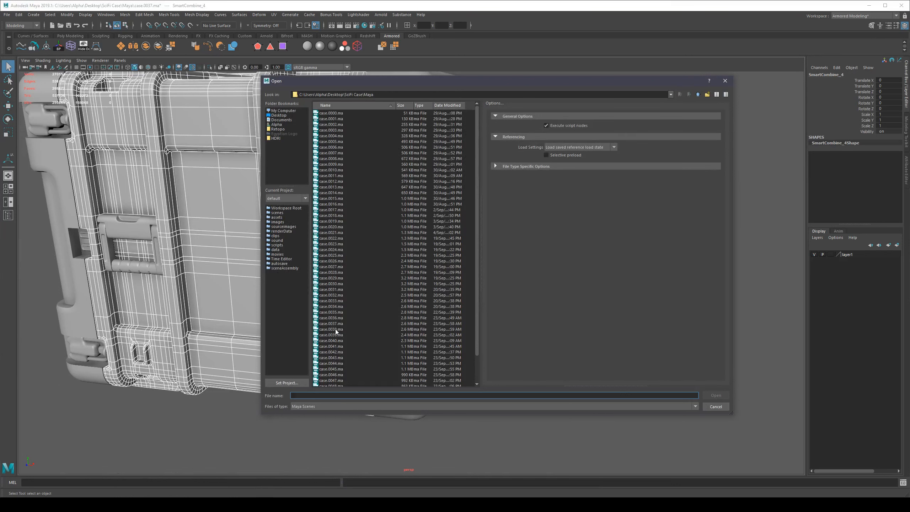
double_click(335, 329)
left_click(295, 256)
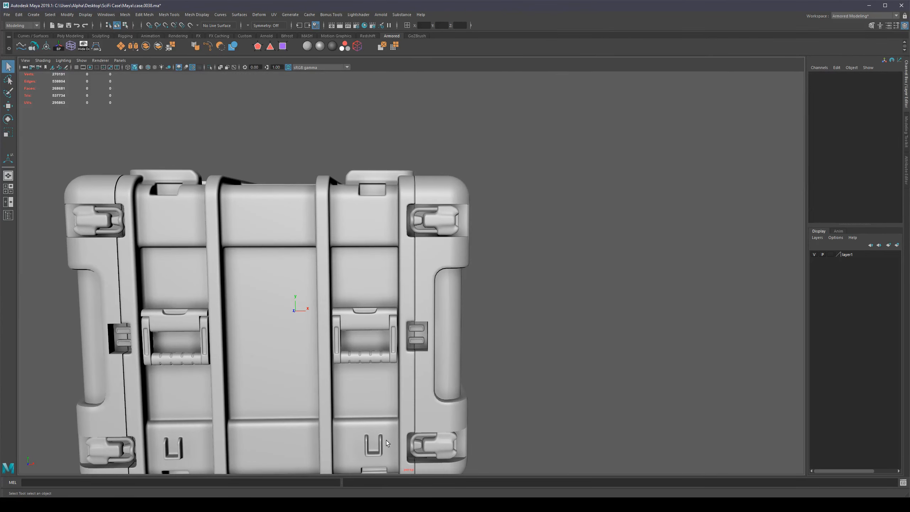
key("ctrl+o")
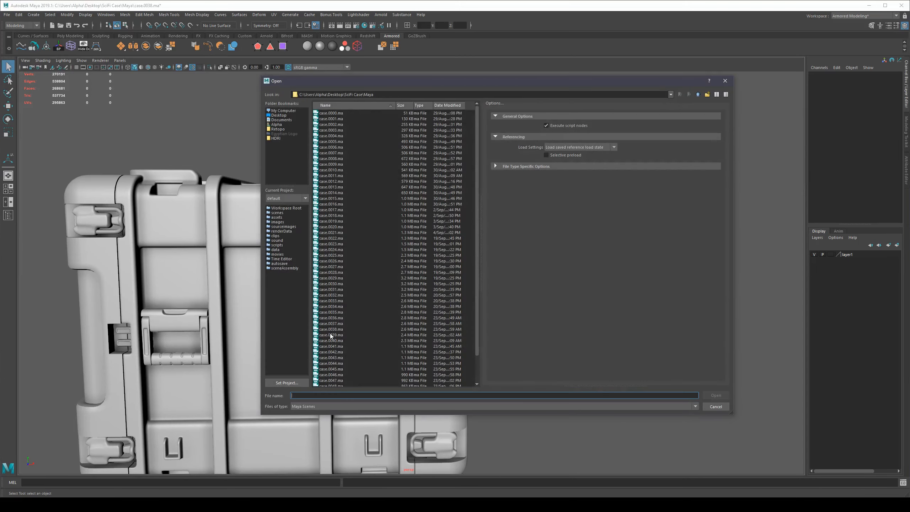
double_click(329, 332)
left_click(299, 252)
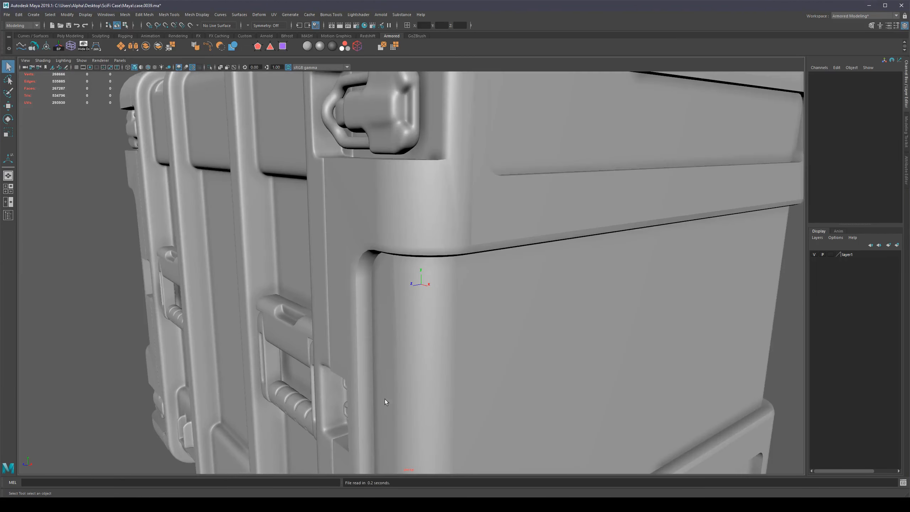
Open case.0040.ma without saving changes and select the main body mesh near the lower bracket.
left_click_drag(385, 399, 418, 196, "alt")
key("ctrl+o")
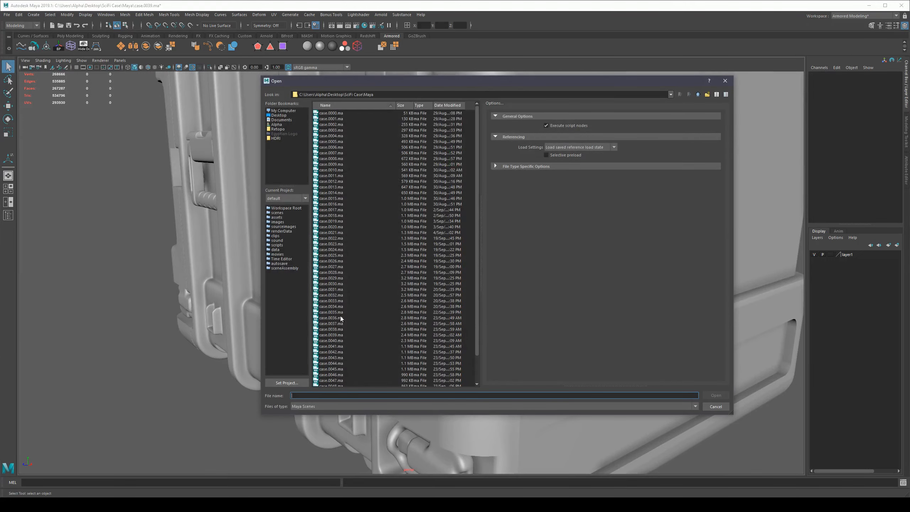
double_click(336, 340)
left_click(299, 253)
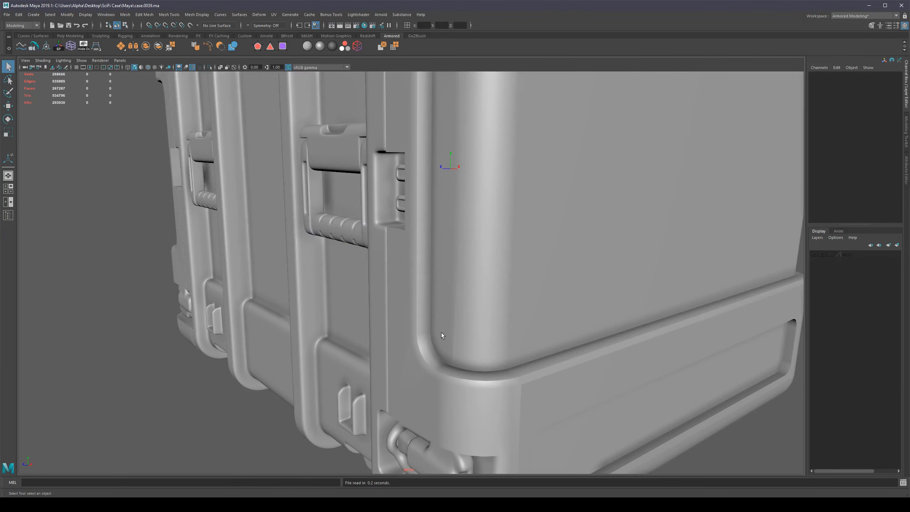
middle_click_drag(417, 366, 399, 259, "alt")
right_click_drag(387, 280, 397, 365, "alt")
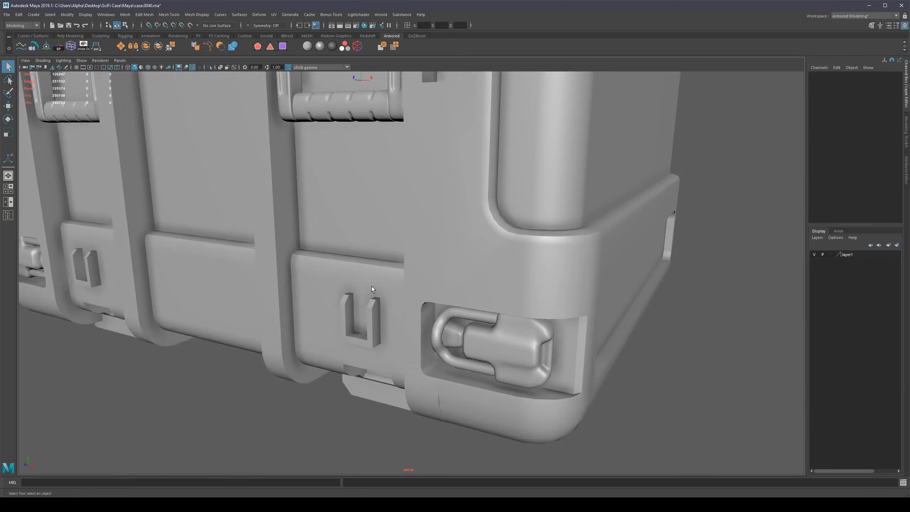
left_click(371, 287)
Examine the main body's wireframe on the whole case front and up close around the lower U-shaped bracket.
left_click_drag(371, 355, 394, 342, "alt")
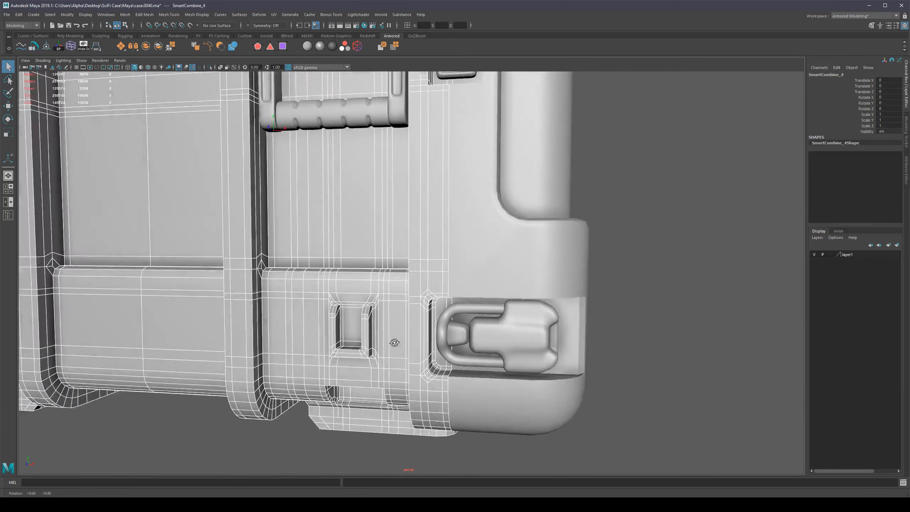
right_click_drag(394, 342, 398, 222, "alt")
middle_click_drag(412, 214, 416, 282, "alt")
left_click(567, 247)
left_click(414, 105)
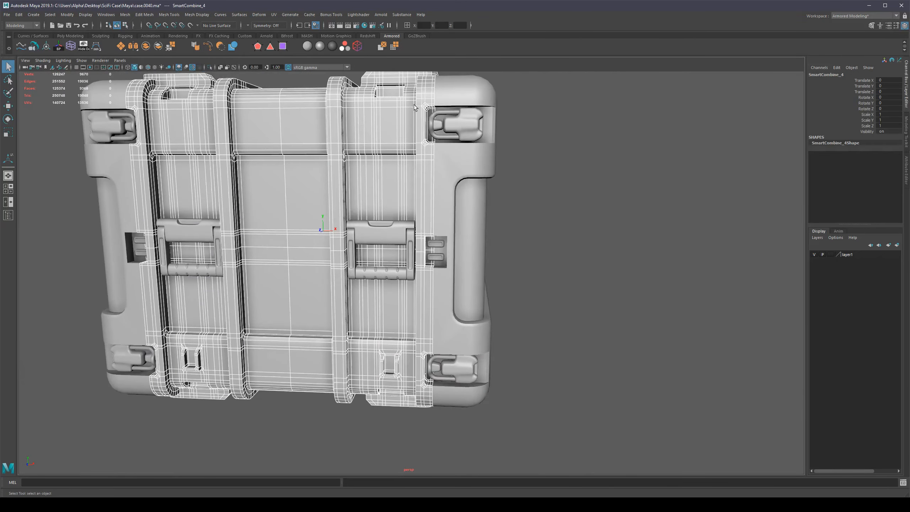
middle_click_drag(425, 102, 473, 162, "alt")
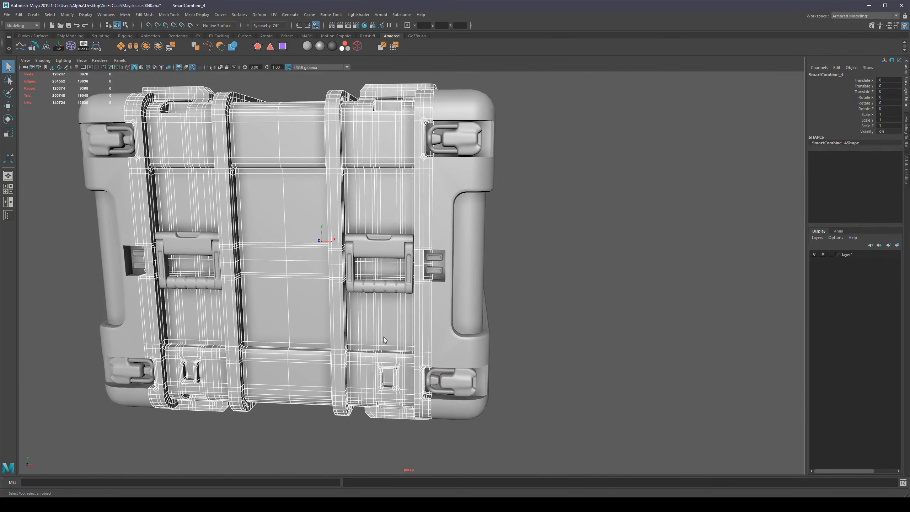
right_click_drag(384, 337, 524, 403, "alt")
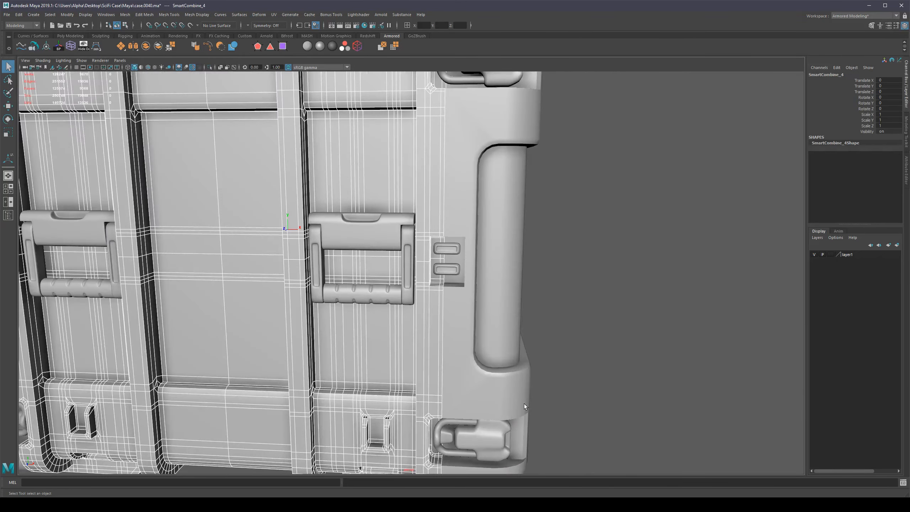
left_click_drag(581, 390, 552, 407, "alt")
left_click_drag(375, 412, 403, 187, "alt")
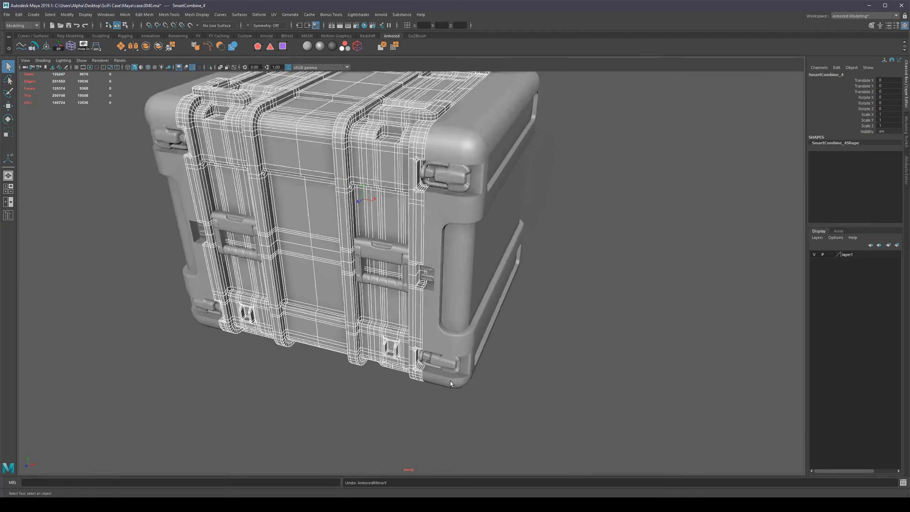
right_click_drag(308, 387, 398, 430, "alt")
middle_click_drag(398, 429, 422, 262, "alt")
left_click_drag(356, 352, 384, 330, "alt")
middle_click_drag(384, 330, 426, 304, "alt")
right_click_drag(425, 304, 438, 294, "alt")
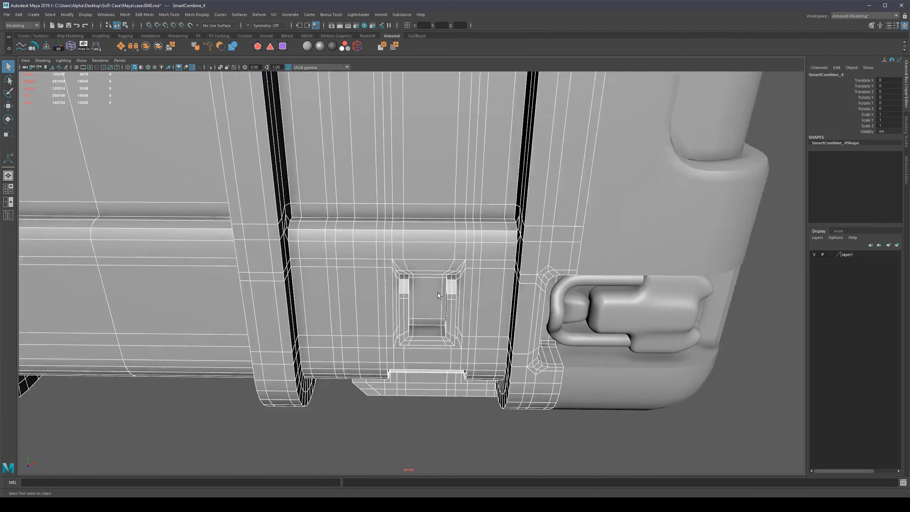
left_click_drag(438, 294, 450, 315, "alt")
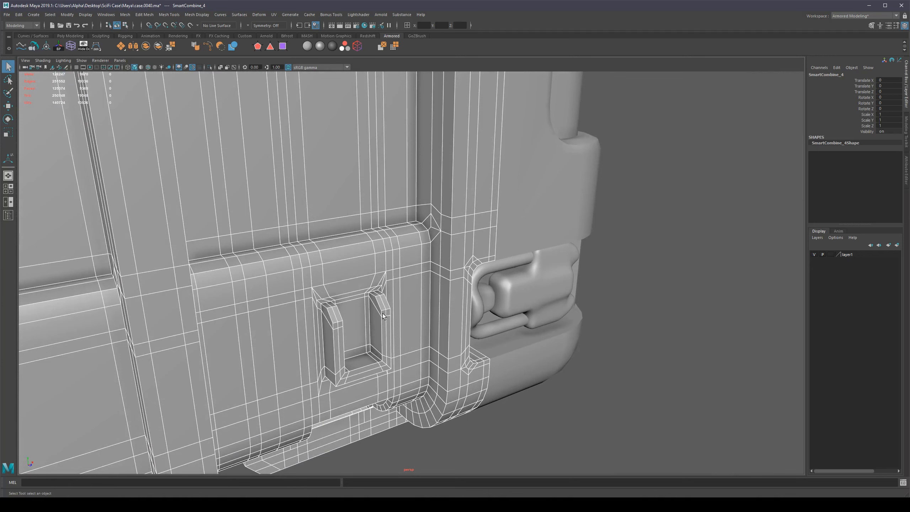
Open case.0041.ma without saving changes to compare it, and return to case.0040.ma.
key("ctrl+o")
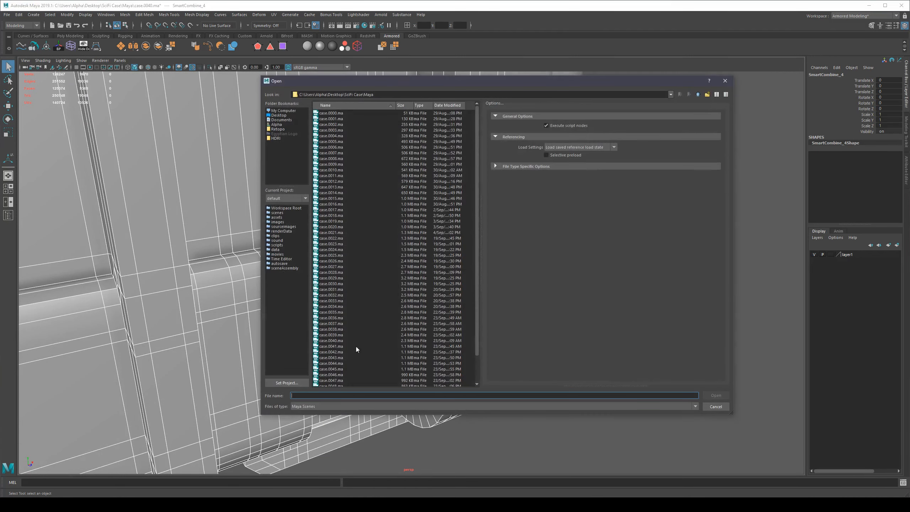
double_click(338, 347)
left_click(300, 253)
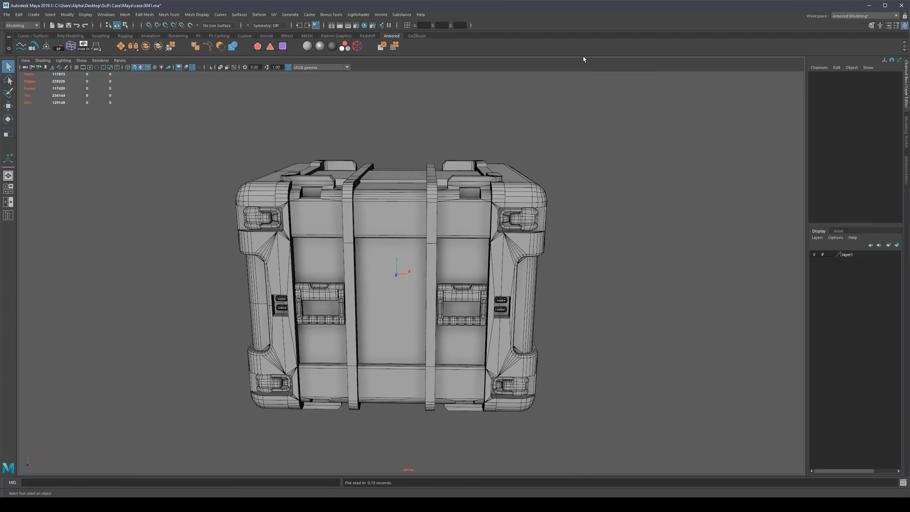
key("ctrl+o")
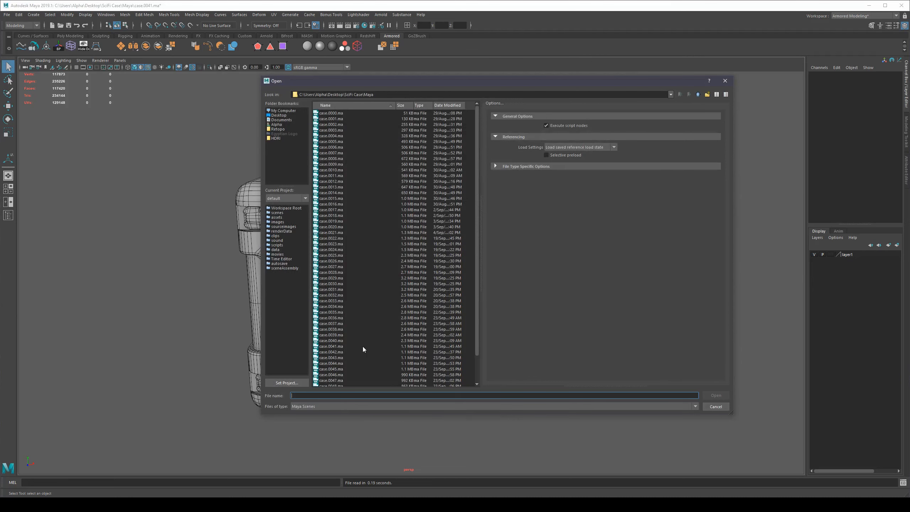
double_click(330, 340)
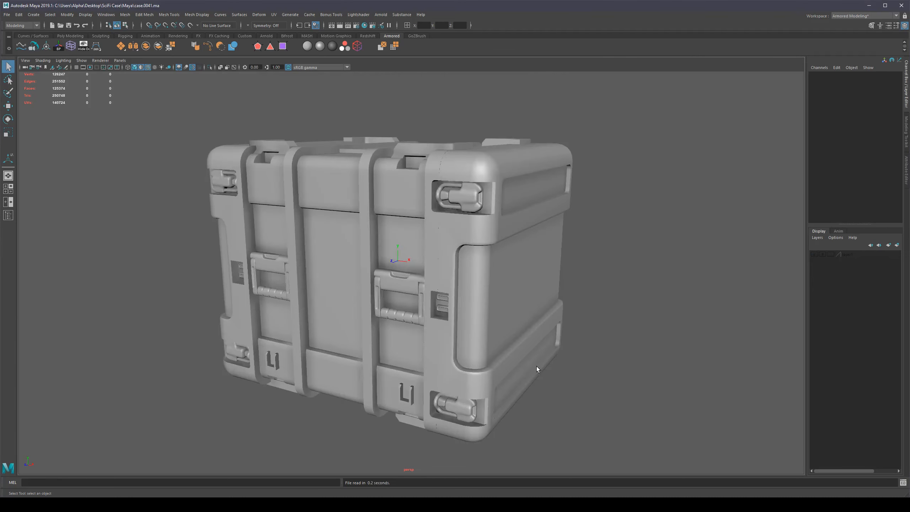
Select the main body mesh and switch to face selection around the lower U-shaped bracket.
scroll(502, 312, "up", 5)
scroll(469, 259, "up", 3)
left_click(366, 302)
left_click_drag(367, 302, 412, 346, "alt")
scroll(353, 349, "up", 5)
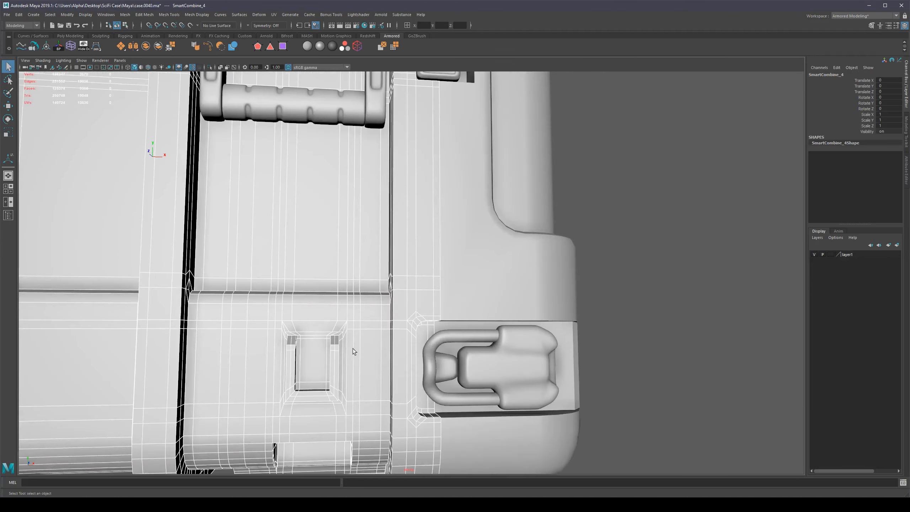
middle_click_drag(593, 302, 611, 275, "alt")
left_click_drag(610, 275, 639, 373, "alt")
right_click_drag(380, 326, 379, 353)
scroll(361, 337, "up", 5)
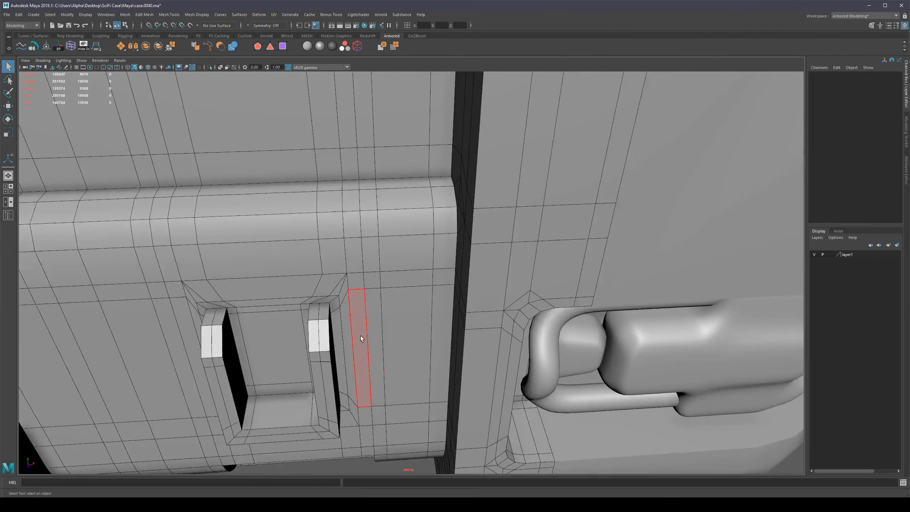
middle_click_drag(360, 336, 431, 263, "alt")
left_click(341, 283)
left_click_drag(342, 283, 311, 300, "alt")
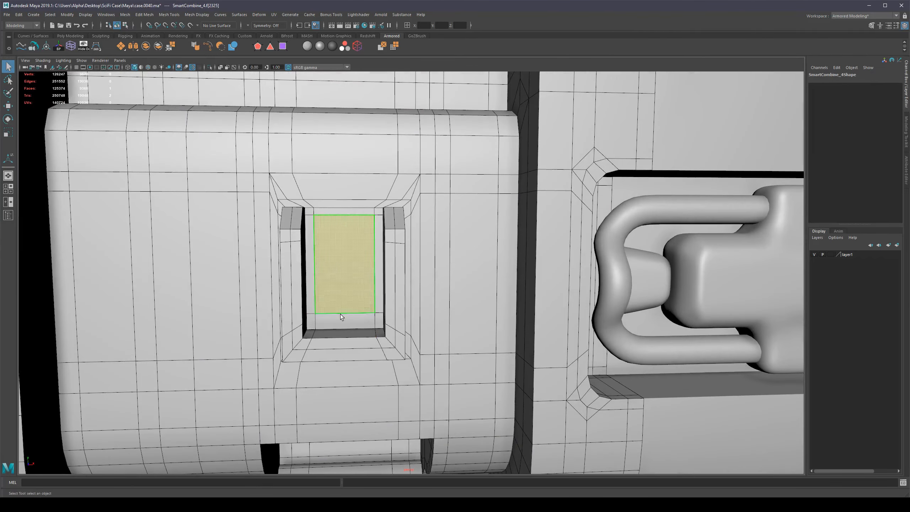
Select all faces of the lower U-shaped bracket by growing a face loop and adding both prongs' top faces.
scroll(716, 254, "down", 5)
left_click(464, 295)
double_click(355, 279)
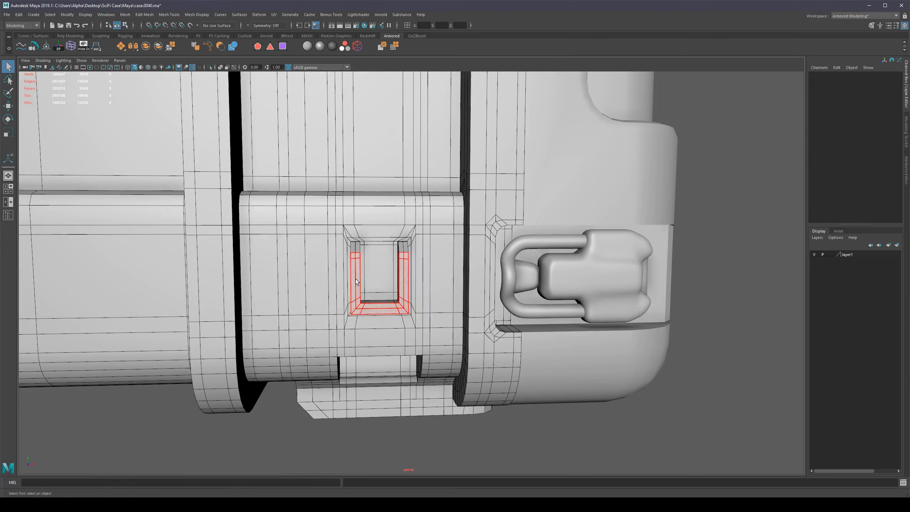
left_click_drag(416, 366, 419, 338, "alt")
key("shift+period")
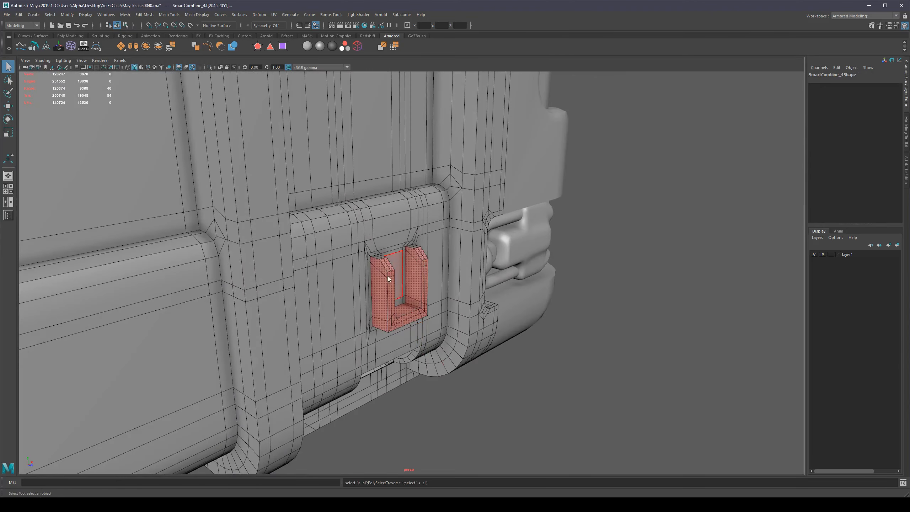
scroll(387, 272, "up", 6)
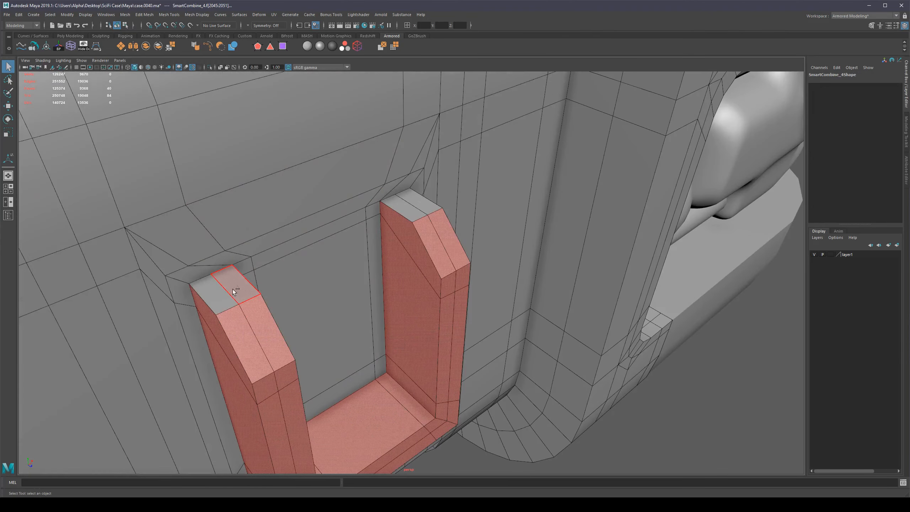
left_click(232, 289, "shift")
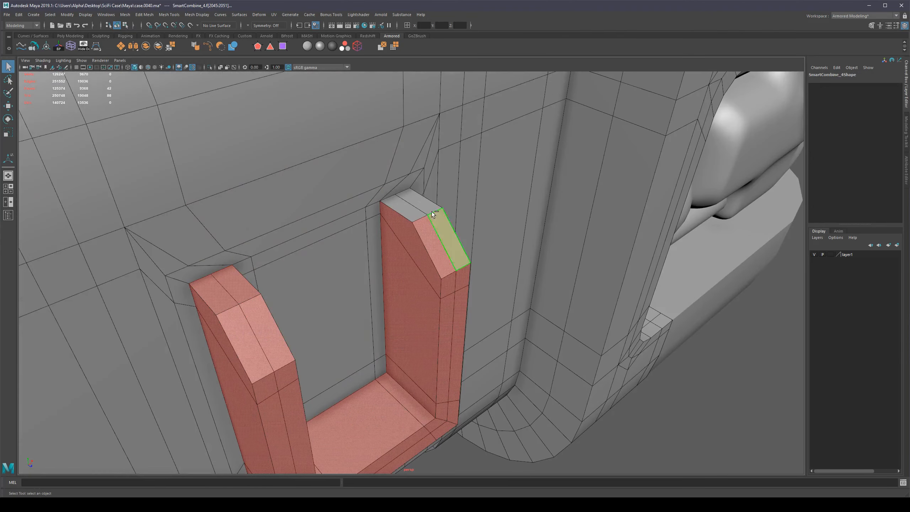
left_click(420, 199, "shift")
Extract the selected bracket faces as a separate mesh, try moving it away from the case and undo the move.
left_click_drag(420, 199, 426, 386, "alt")
scroll(447, 317, "down", 5)
key("ctrl+shift+x")
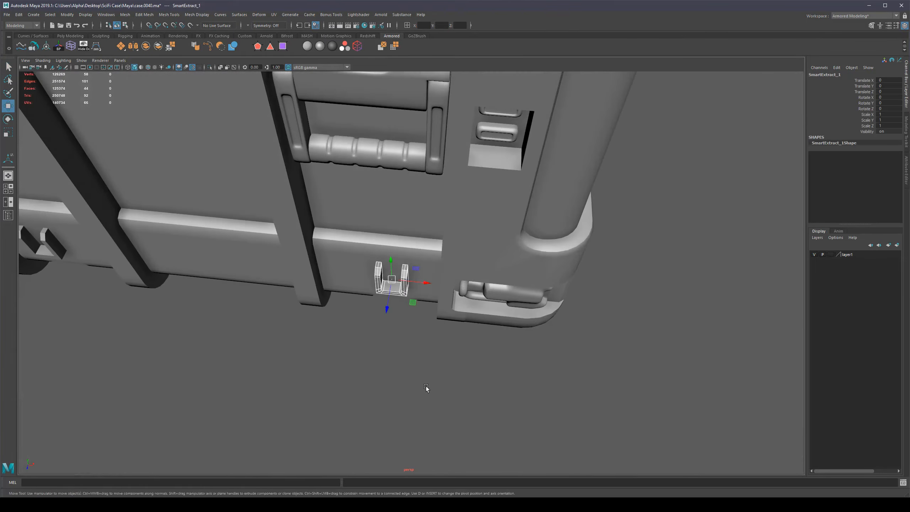
left_click_drag(387, 316, 375, 365)
key("ctrl+z")
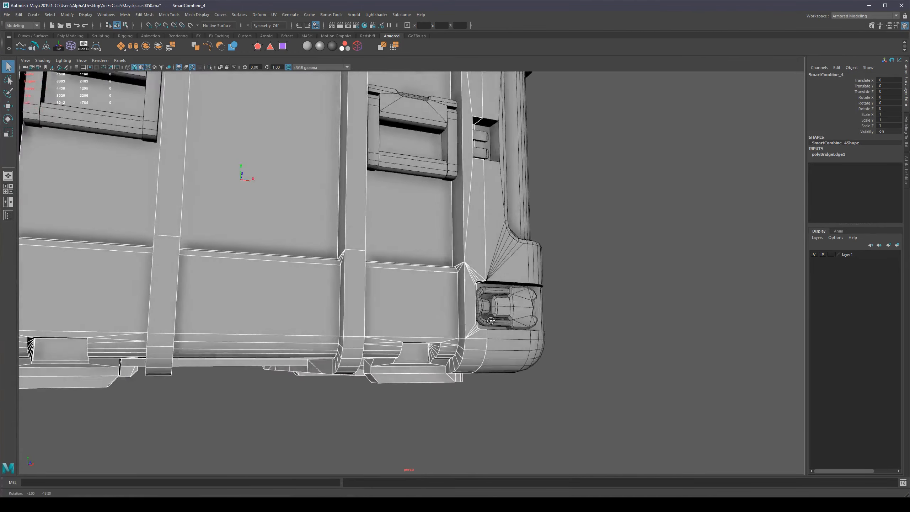
In the low-poly scene case.0050.ma, delete the main body's flat lower front panel face beside the corner latch.
left_click_drag(412, 344, 452, 344, "alt")
left_click(536, 357)
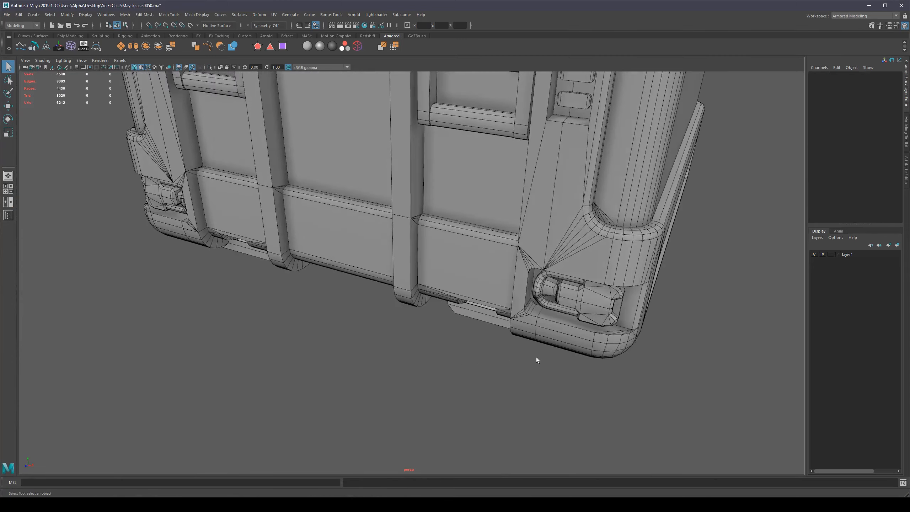
scroll(530, 323, "up", 5)
left_click(514, 263)
left_click_drag(514, 263, 543, 274, "alt")
right_click_drag(489, 233, 507, 332)
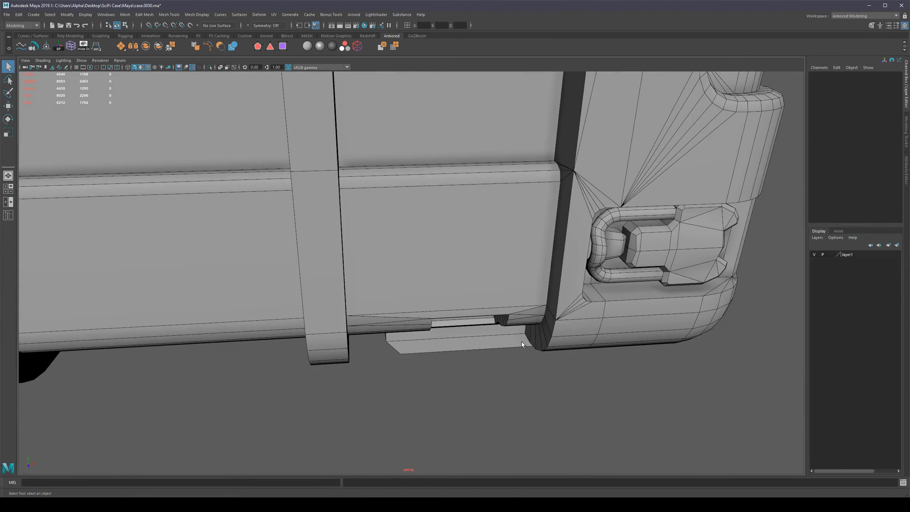
left_click(462, 264)
key("Delete")
Paste the copied U-shaped bracket into the opening of the lower panel and combine it with the main body mesh.
key("ctrl+v")
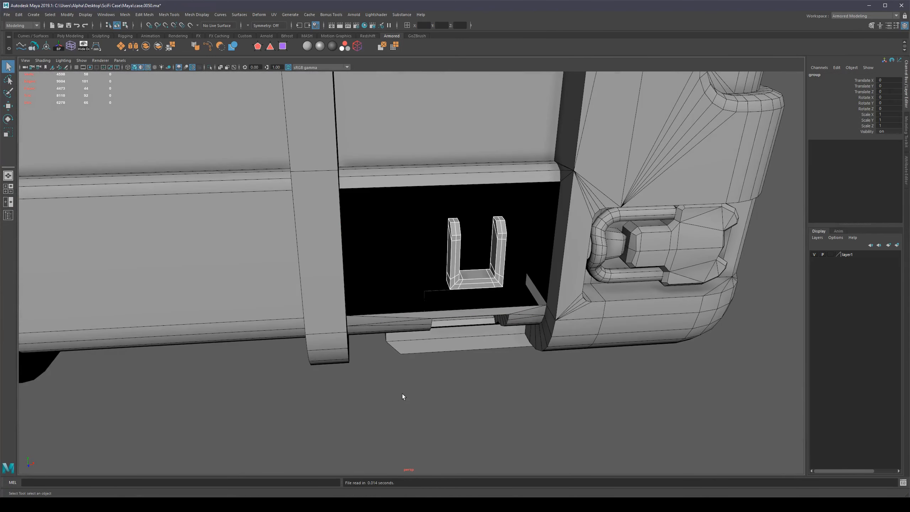
middle_click_drag(478, 262, 427, 300, "alt")
scroll(427, 300, "up", 4)
left_click_drag(427, 300, 399, 280, "alt")
scroll(400, 280, "down", 5)
left_click(428, 187)
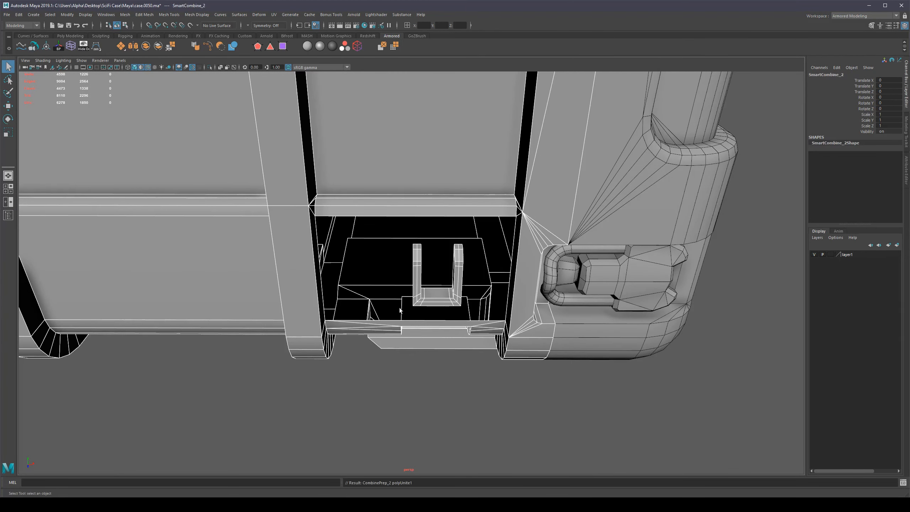
Examine the faces of the combined U-shaped bracket and the open lower panel around it from several angles.
left_click(419, 303)
left_click(419, 303)
scroll(401, 279, "up", 4)
left_click_drag(401, 278, 421, 286, "alt")
right_click_drag(363, 285, 355, 301)
left_click(356, 301)
key("f")
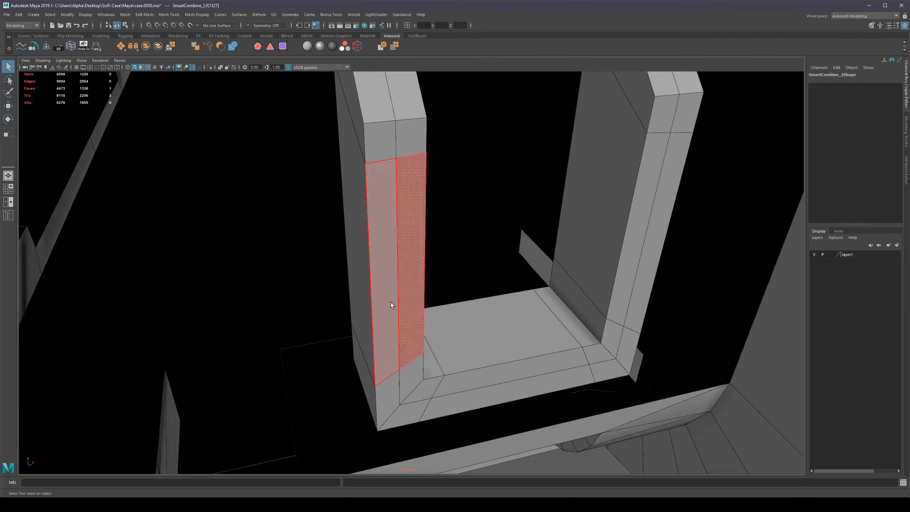
left_click_drag(391, 302, 492, 316, "alt")
scroll(447, 310, "down", 8)
left_click(448, 298)
left_click_drag(424, 287, 420, 280, "alt")
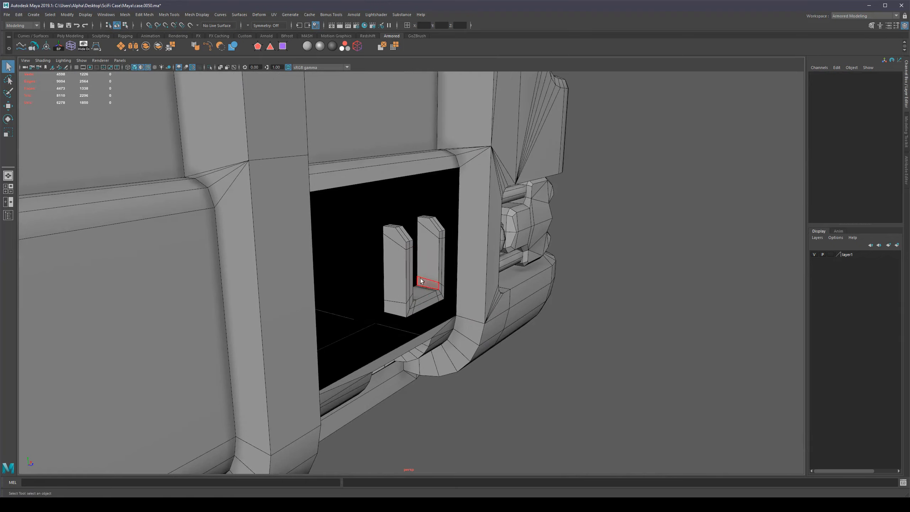
scroll(420, 280, "down", 4)
left_click_drag(466, 360, 530, 331, "alt")
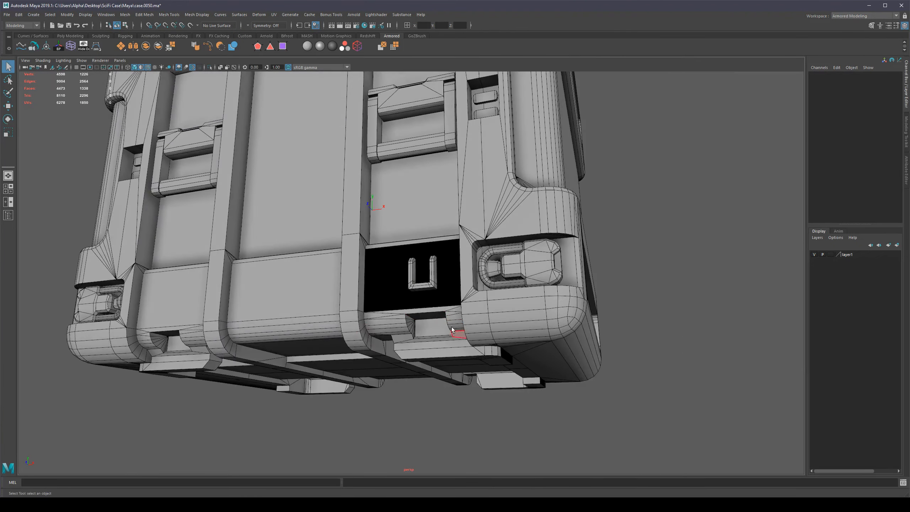
Undo the bracket combine and the panel face deletion, and isolate the main body mesh.
key("ctrl+z")
key("ctrl+z")
key("ctrl+z")
left_click(616, 211)
scroll(431, 155, "down", 5)
left_click_drag(430, 154, 412, 215, "alt")
left_click(383, 163)
left_click_drag(383, 163, 325, 162, "alt")
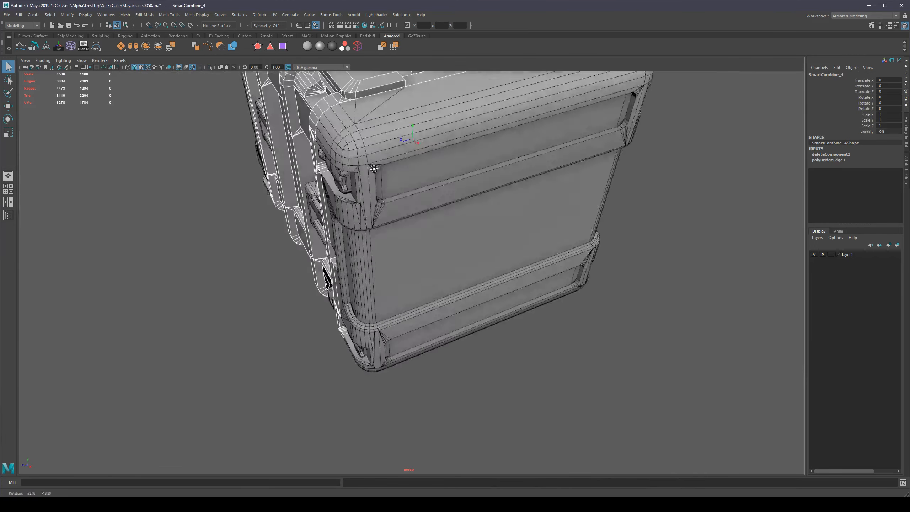
key("ctrl+1")
middle_click_drag(462, 169, 460, 224, "alt")
scroll(434, 218, "down", 6)
Undo the main body's earlier edits back to the mesh with its centre edge loops, dismissing the new-material dialog.
key("ctrl+z")
key("ctrl+z")
key("ctrl+z")
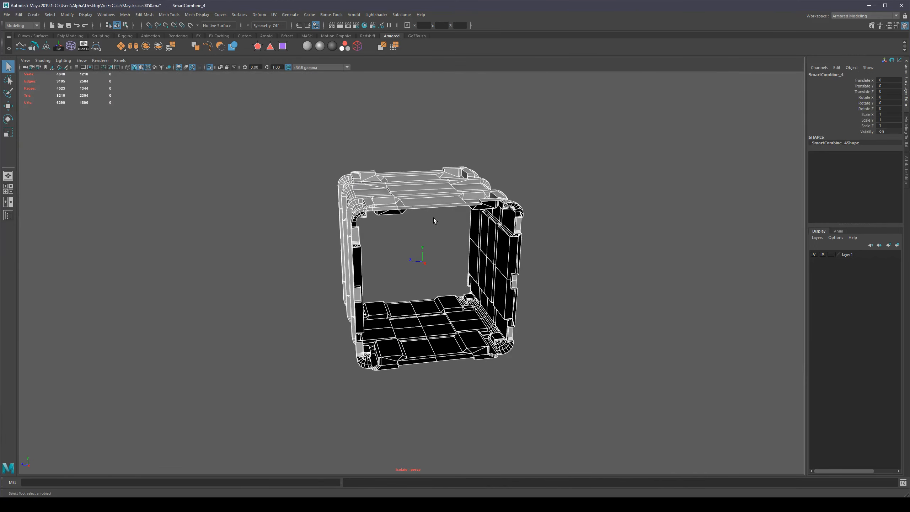
key("alt+m")
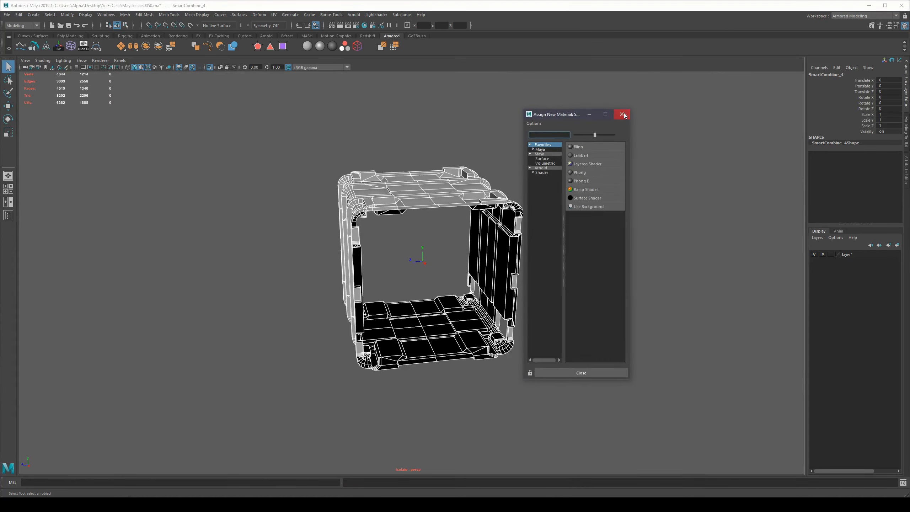
left_click(624, 116)
scroll(428, 189, "up", 3)
key("ctrl+z")
key("ctrl+z")
Delete the centre edge loops running both ways around the isolated body mesh and show all objects again.
left_click_drag(390, 143, 517, 186, "alt")
double_click(353, 187)
double_click(348, 200, "shift")
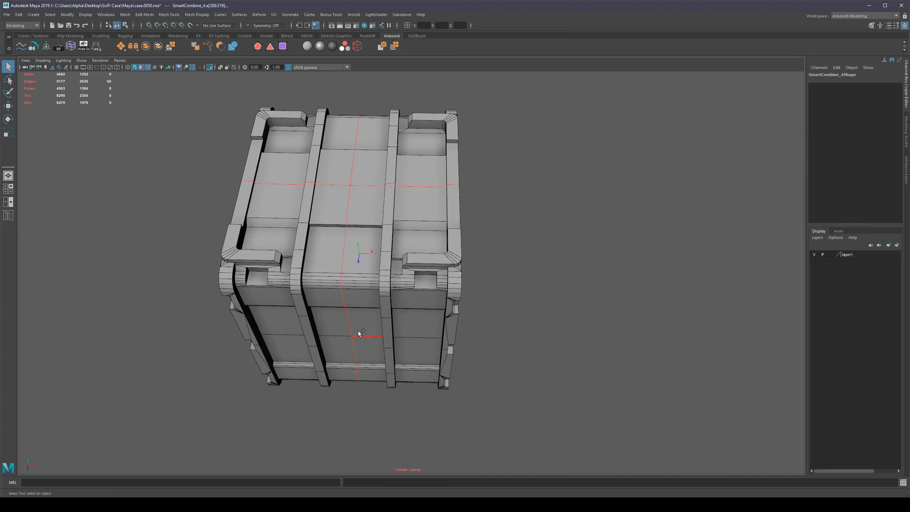
left_click_drag(374, 356, 366, 328, "alt")
key("ctrl+Delete")
key("ctrl+1")
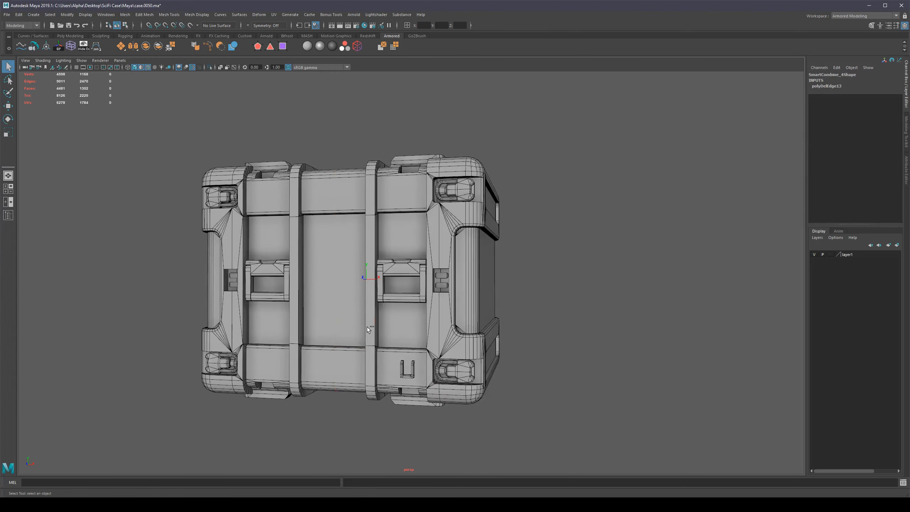
Delete the flat lower front panel face behind the U-shaped bracket.
middle_click_drag(366, 327, 377, 254, "alt")
scroll(401, 290, "up", 5)
left_click(411, 282)
scroll(493, 327, "up", 5)
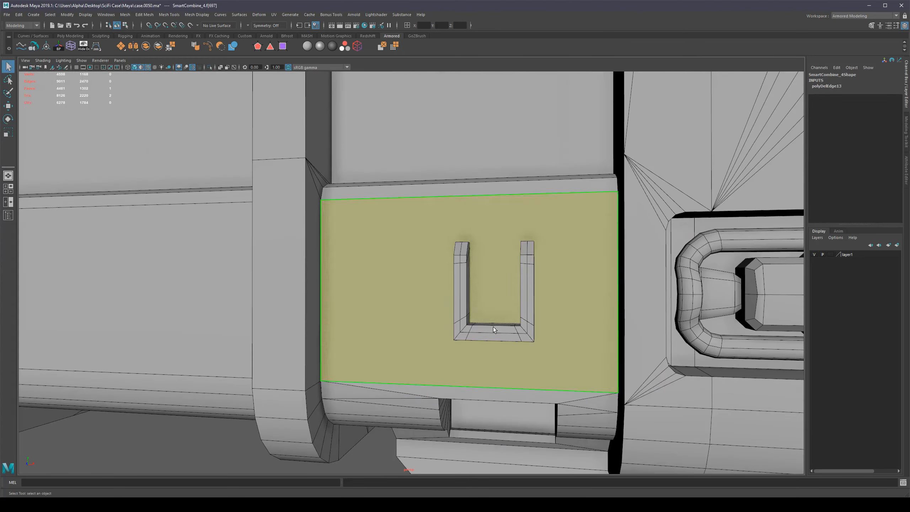
key("Delete")
left_click_drag(452, 255, 488, 293, "alt")
middle_click_drag(631, 292, 492, 242, "alt")
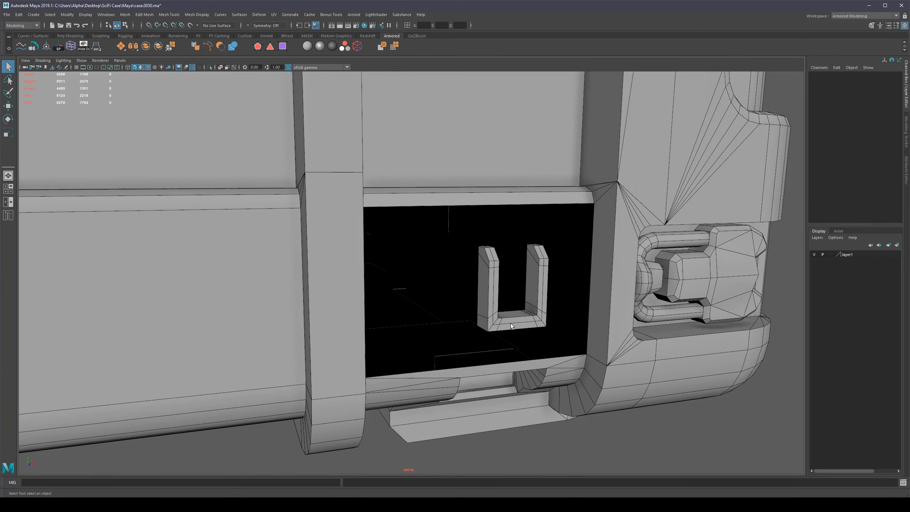
Combine the pasted U-shaped bracket with the main body mesh using Smart Combine.
double_click(514, 318)
key("F8")
left_click(505, 322)
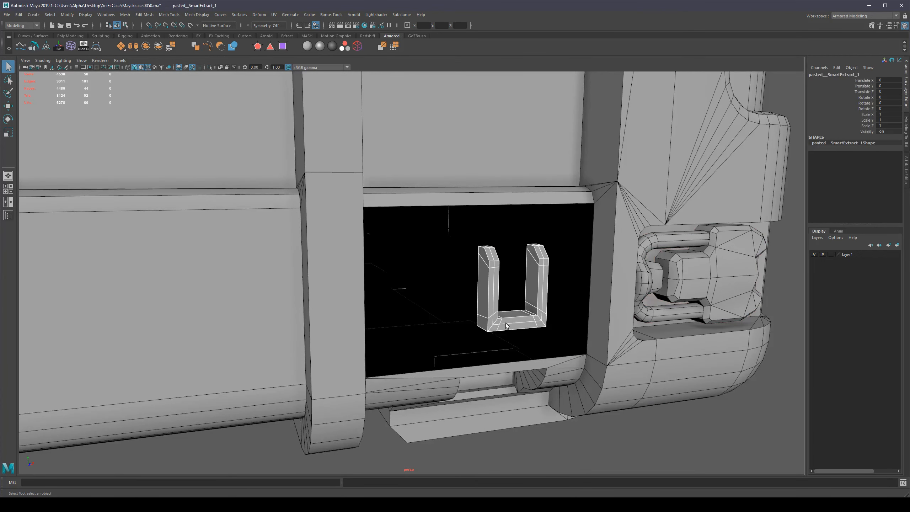
left_click(232, 174, "shift")
left_click(145, 46)
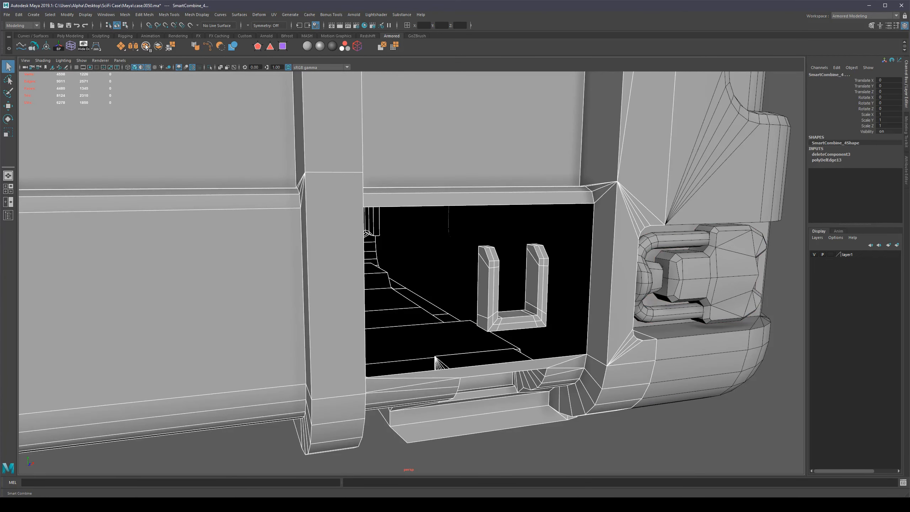
Delete the supporting edge loops along the bracket's front and across its prongs and base corners.
key("F11")
double_click(489, 302)
key("f")
mouse_move(477, 332)
left_mouse_down("alt")
mouse_move(411, 282)
mouse_move(483, 318)
mouse_move(476, 340)
left_mouse_up("alt")
key("F10")
double_click(361, 238)
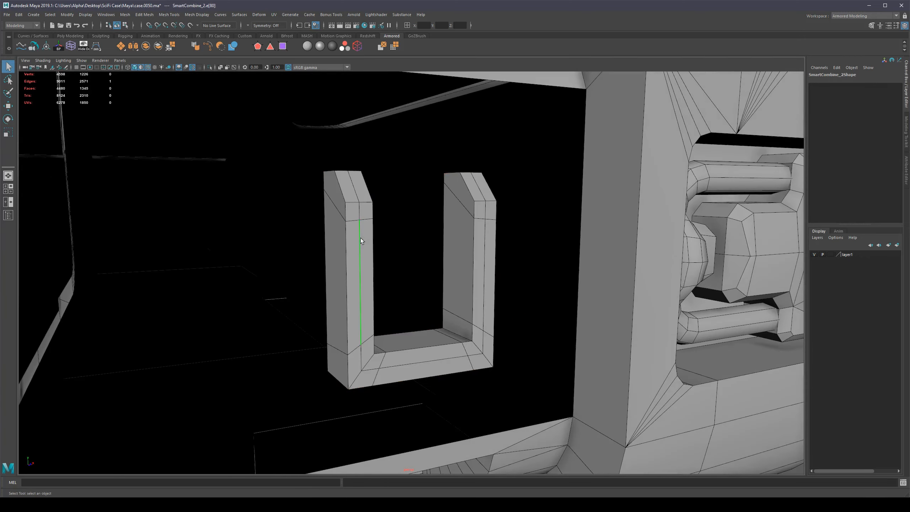
double_click(351, 220, "shift")
double_click(364, 346, "shift")
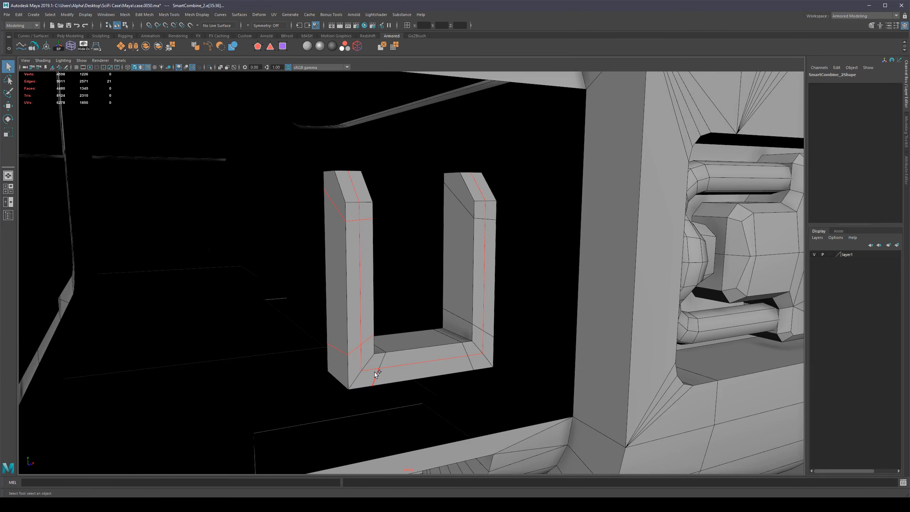
double_click(464, 321, "shift")
double_click(462, 204, "shift")
key("ctrl+Delete")
scroll(357, 255, "down", 10)
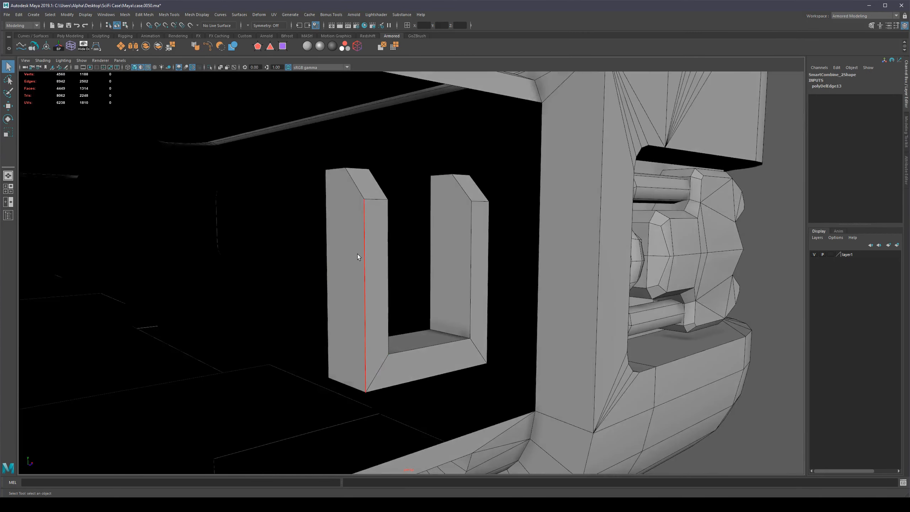
Bridge the opening's strap-side edge to the rear outer edge of the nearest bracket prong.
left_click_drag(376, 259, 284, 264, "alt")
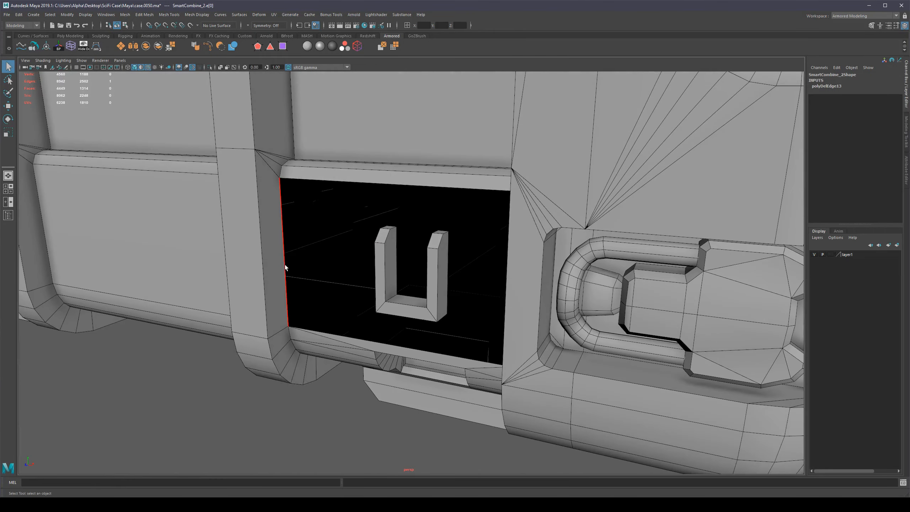
left_click(285, 264)
left_click_drag(416, 265, 443, 267, "alt")
left_click(373, 267, "shift")
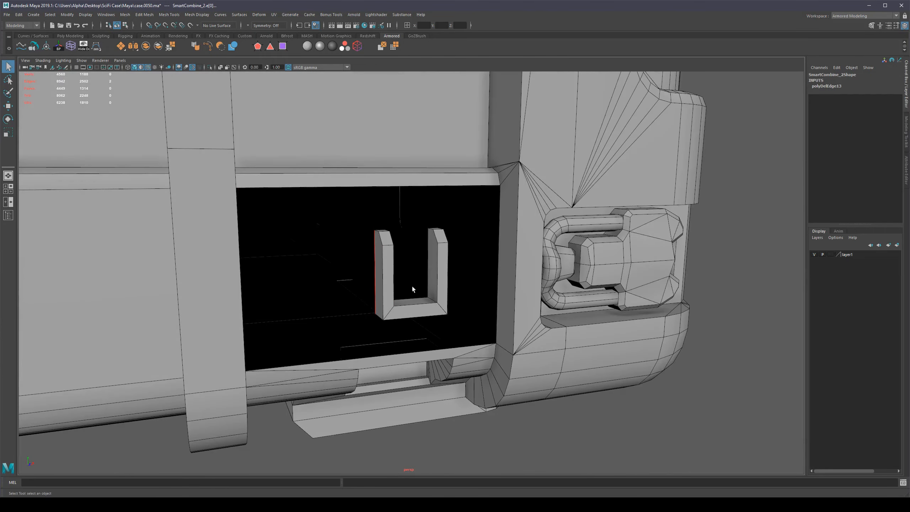
key("ctrl+shift+b")
Bridge the bracket's rear bottom edge to the opening's lower edge, and the other prong's rear outer edge to the latch-side edge.
left_click_drag(413, 322, 379, 289, "alt")
left_click(398, 314)
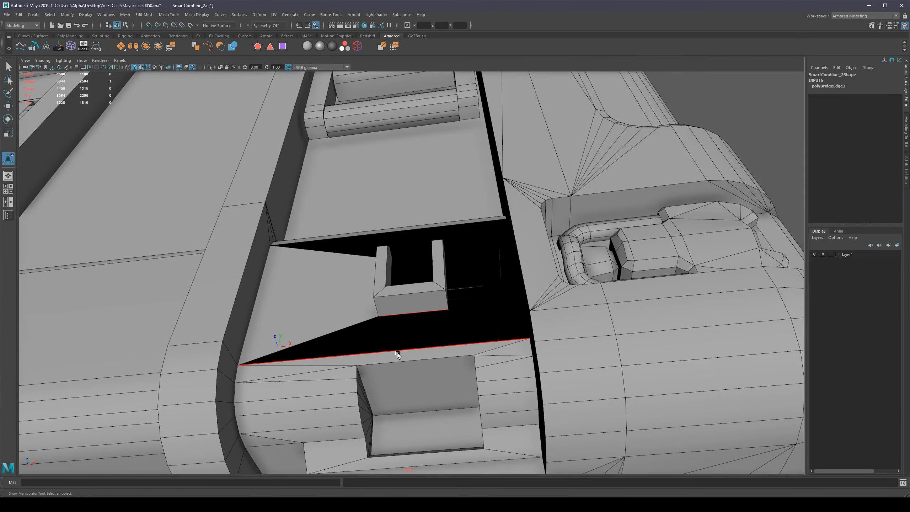
left_click(401, 352, "shift")
right_click_drag(404, 352, 462, 299, "shift")
left_click_drag(462, 297, 493, 283, "alt")
left_click(441, 286)
right_click_drag(492, 283, 474, 257, "shift")
left_click_drag(436, 237, 426, 252, "alt")
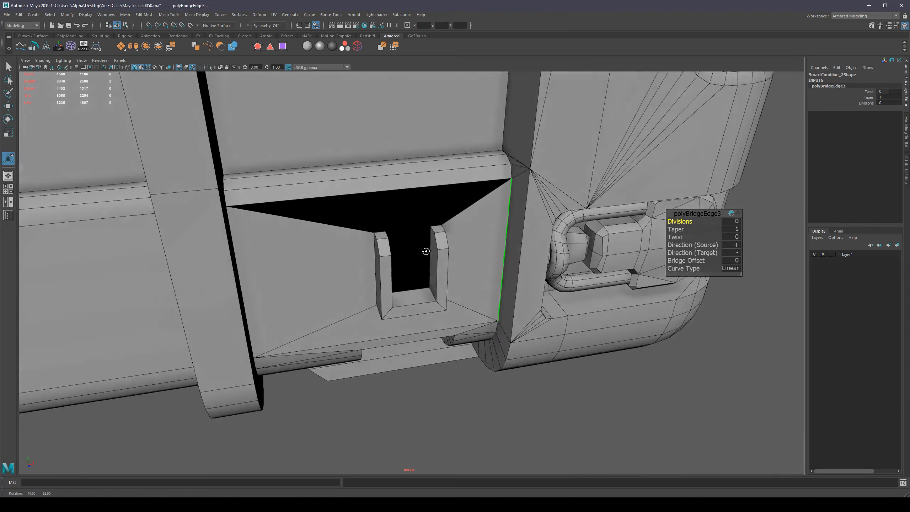
Bridge the rear inner edges of the two prongs to close the panel between them.
scroll(373, 222, "up", 4)
left_click_drag(372, 222, 479, 305, "alt")
left_click(368, 306)
left_click(444, 289, "shift")
right_click_drag(444, 289, 455, 233, "shift")
Bridge the upper edge between the prongs to the opening's upper edge and fill the two narrow holes beside it.
left_click_drag(467, 179, 405, 287, "alt")
left_click(407, 262)
left_click(427, 190, "shift")
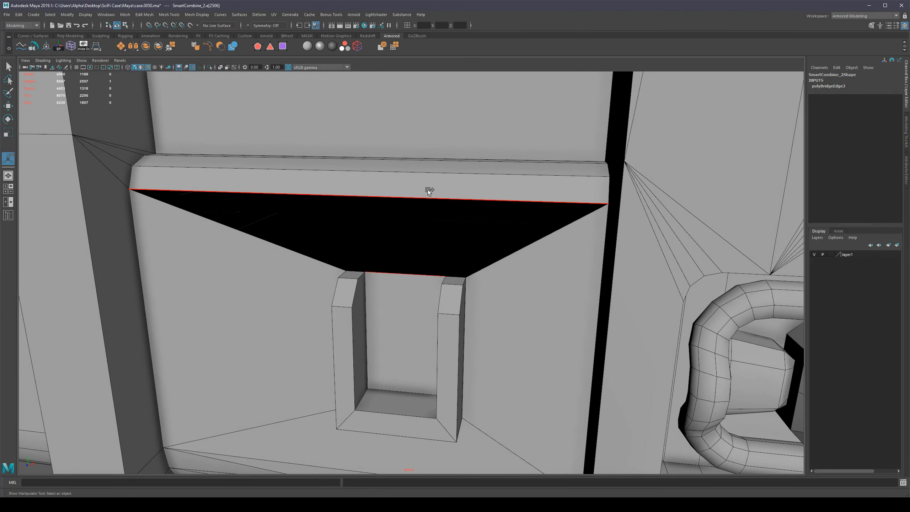
right_click_drag(428, 189, 462, 261, "shift")
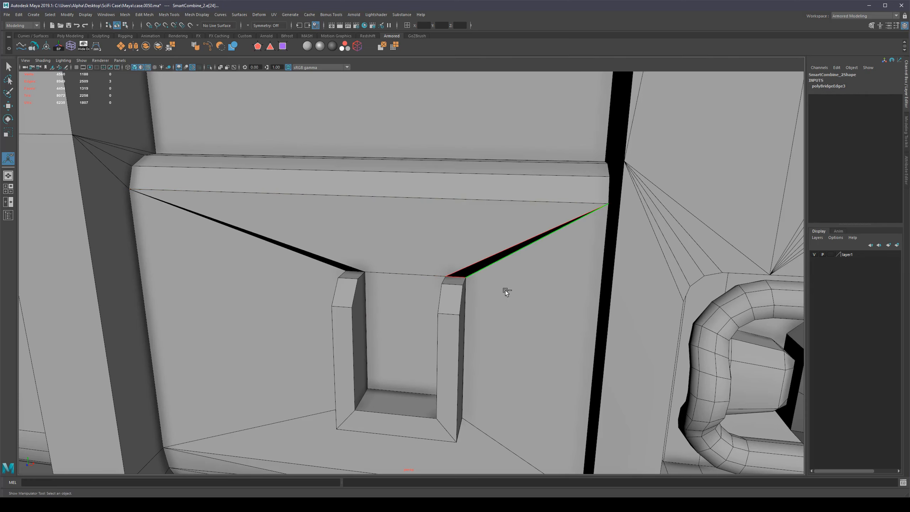
right_click_drag(505, 291, 497, 380, "shift")
left_click(339, 263)
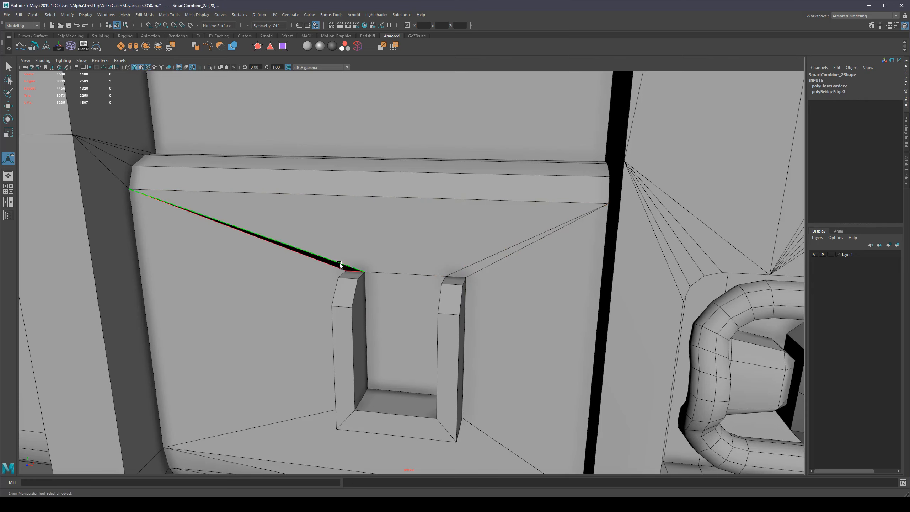
key("g")
Connect the rear top and lower slope vertices across the outer side face of the strap-side prong.
scroll(391, 315, "down", 4)
left_click_drag(399, 339, 455, 310, "alt")
left_click(660, 279)
scroll(389, 290, "up", 4)
right_click_drag(407, 266, 388, 261)
left_click(372, 252)
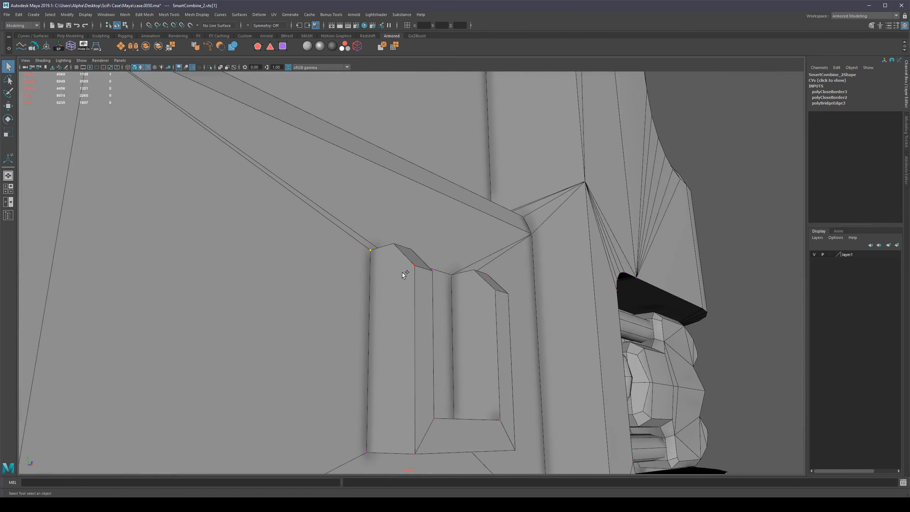
key("ctrl+shift+e")
Connect the rear top and lower slope vertices across the inner side face of the latch-side prong.
left_click(496, 292)
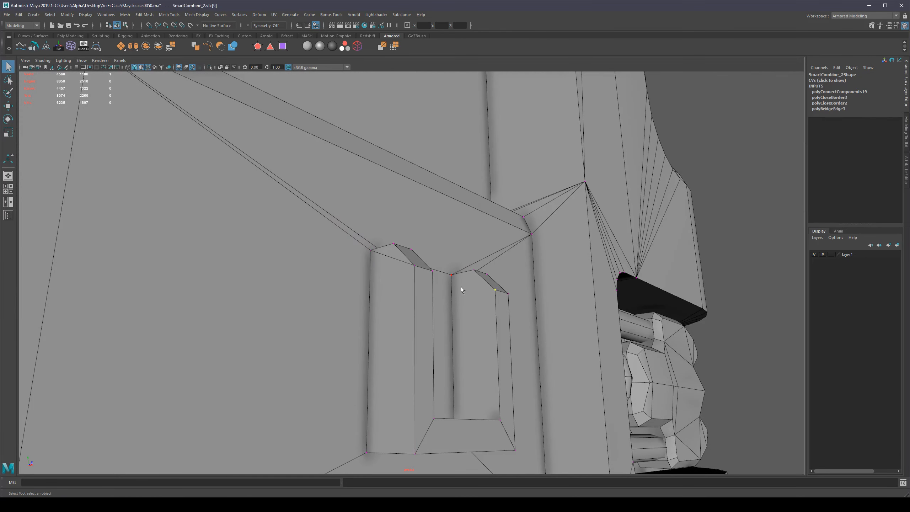
key("g")
left_click(491, 294)
key("ctrl+z")
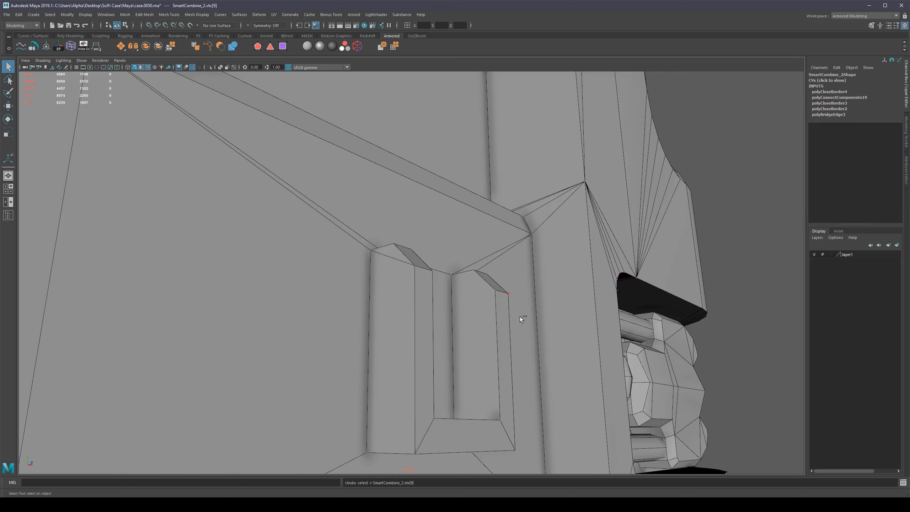
key("ctrl+z")
key("ctrl+shift+e")
Connect the matching vertices on the remaining side face of each prong and return to object selection.
left_click_drag(495, 316, 312, 305, "alt")
left_click(333, 301)
left_click(361, 279, "shift")
key("g")
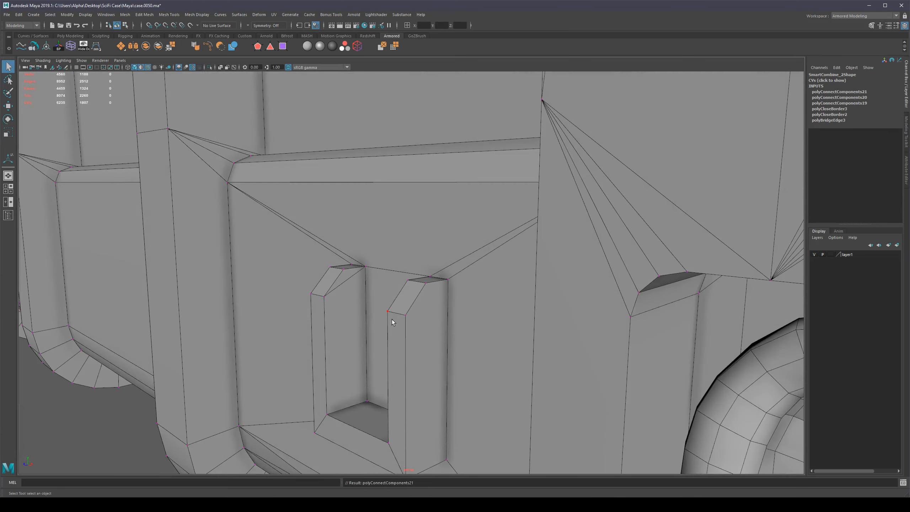
left_click_drag(393, 321, 407, 326, "alt")
left_click(404, 326)
left_click(447, 294, "shift")
scroll(431, 330, "down", 4)
key("g")
left_click_drag(391, 386, 410, 354, "alt")
right_click_drag(410, 353, 466, 304)
scroll(466, 304, "down", 10)
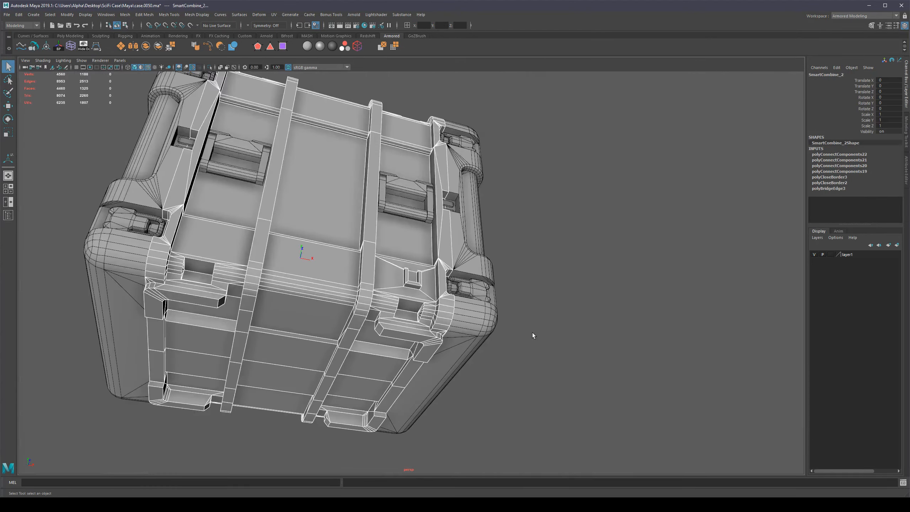
Mirror the main body mesh to copy the finished bracket to the matching lower panels.
left_click_drag(532, 336, 561, 350, "alt")
left_click(560, 348)
left_click(450, 320)
scroll(449, 321, "up", 5)
left_click_drag(375, 346, 371, 352, "alt")
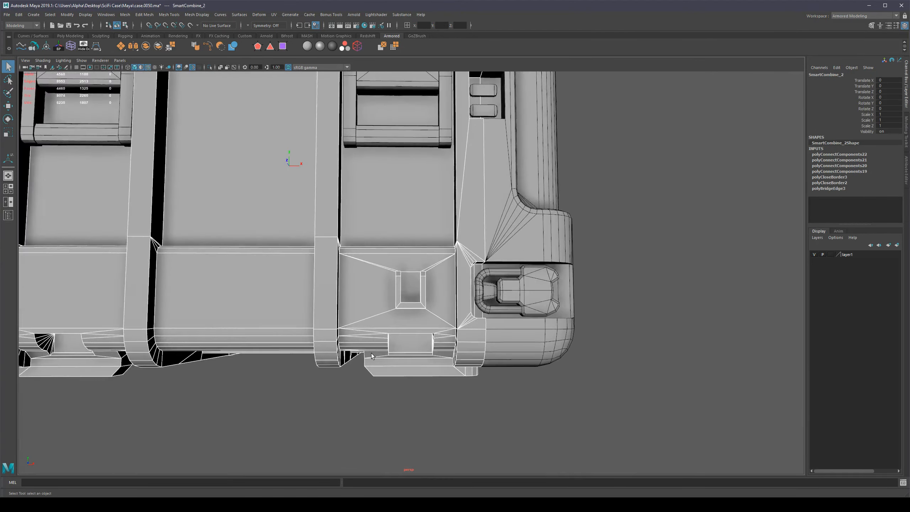
scroll(372, 350, "down", 5)
key("alt+x")
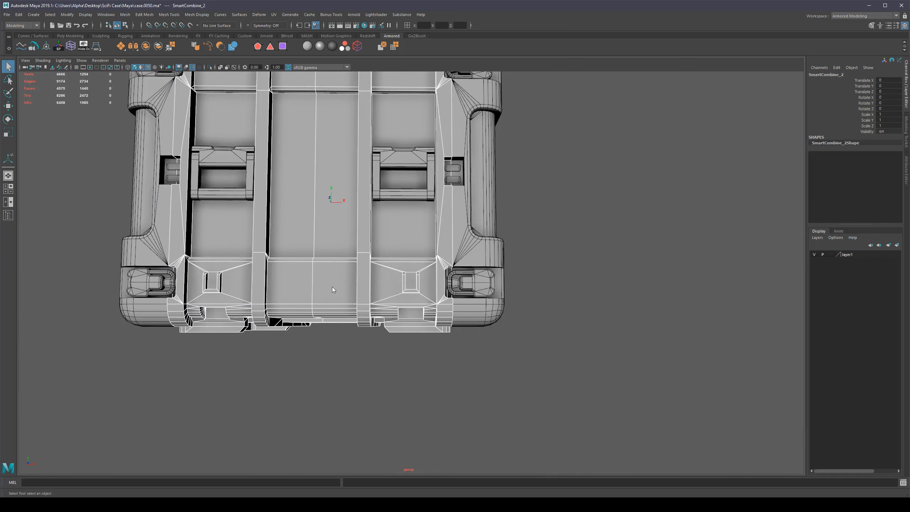
Delete the centre edge loops on the mirrored body mesh.
right_click_drag(332, 287, 328, 256)
double_click(314, 245)
left_click_drag(516, 200, 491, 222, "alt")
middle_click_drag(484, 145, 462, 272, "alt")
scroll(445, 222, "down", 5)
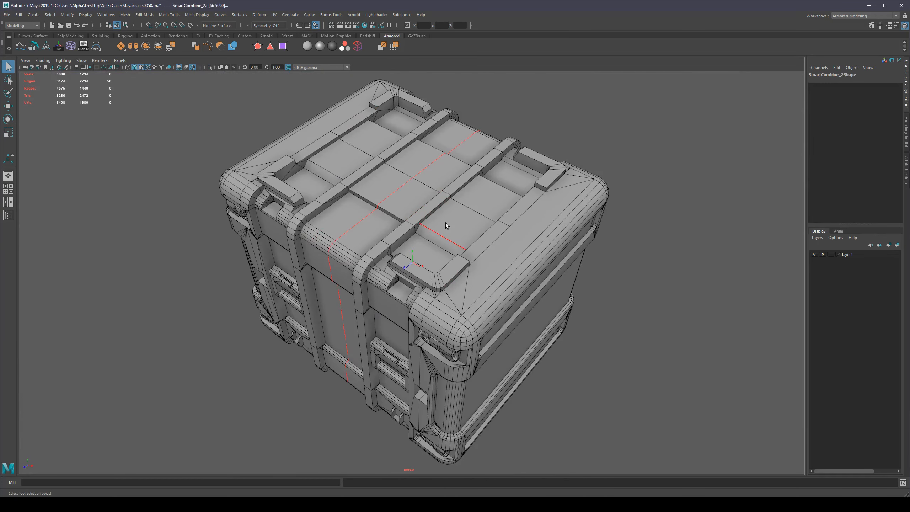
key("ctrl+Delete")
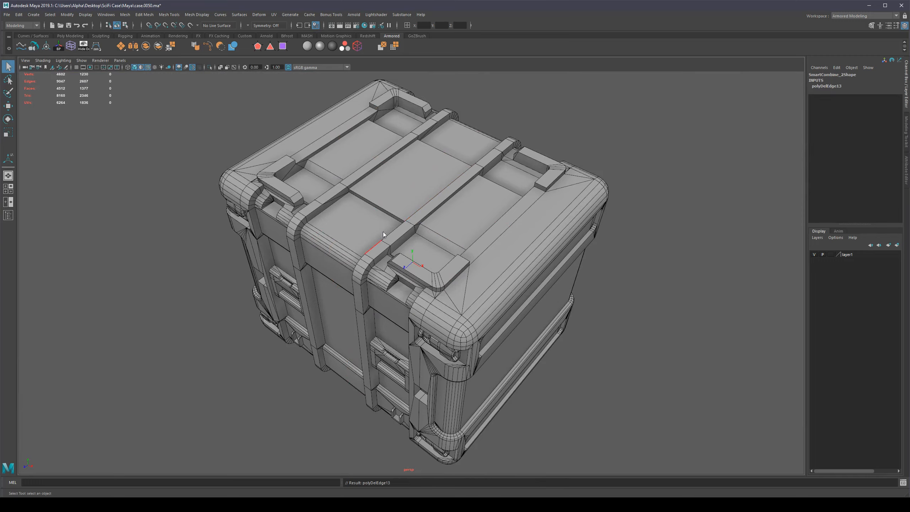
Return to object selection, deselect the body, save the scene and check the mirrored brackets around the case.
right_click_drag(384, 235, 408, 213)
scroll(466, 304, "down", 5)
left_click_drag(507, 355, 551, 328, "alt")
scroll(550, 330, "up", 5)
middle_click_drag(596, 291, 600, 257, "alt")
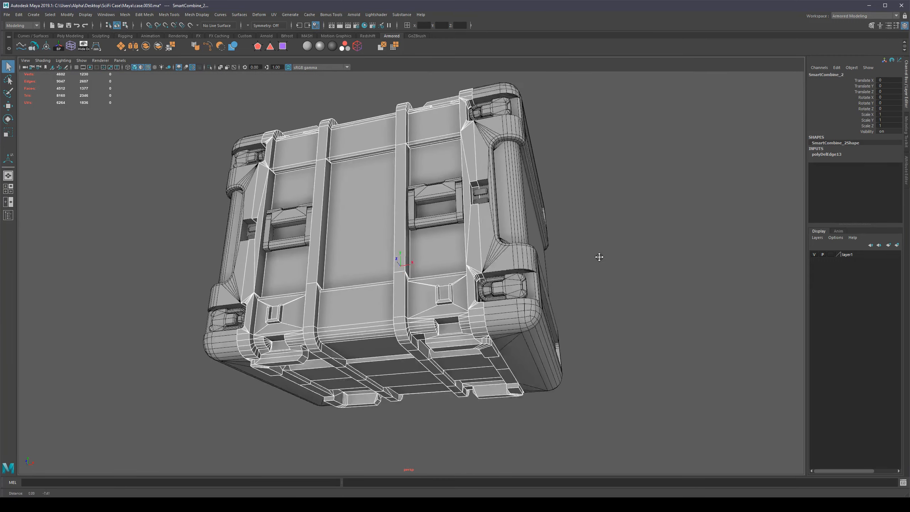
left_click_drag(599, 257, 615, 306, "alt")
left_click(618, 233)
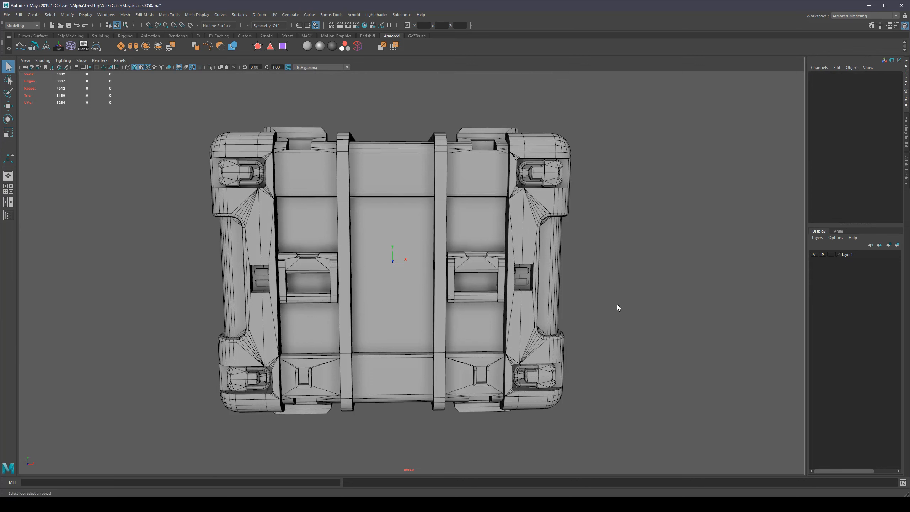
key("ctrl+s")
left_click_drag(617, 308, 464, 309, "alt")
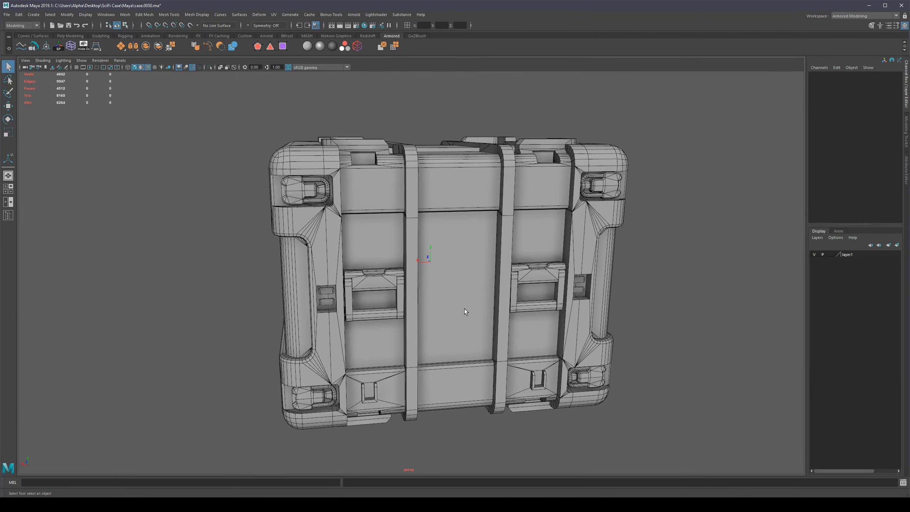